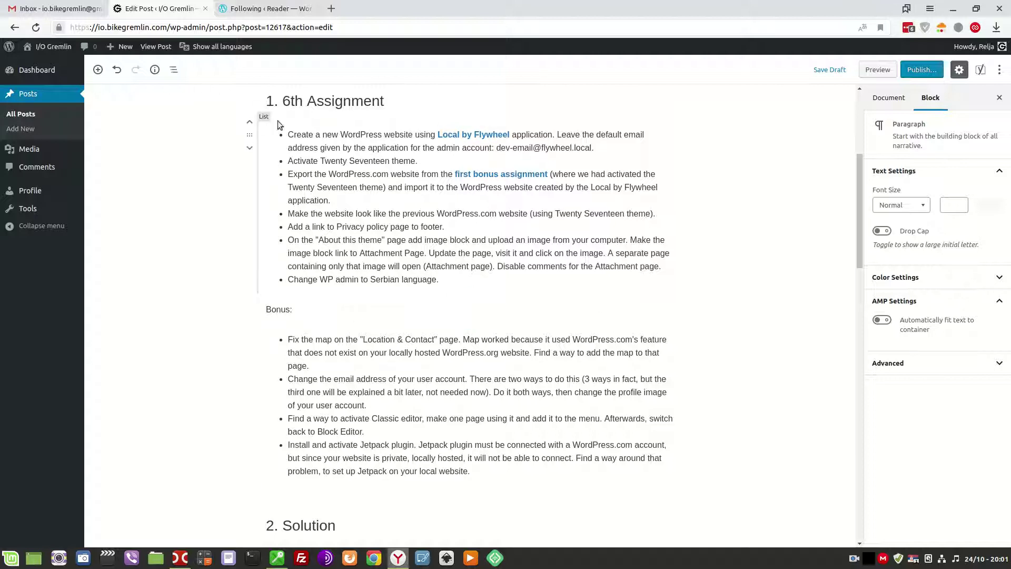
Follow the Local by Flywheel link in the 6th assignment list to open its website in a new tab.
scroll(464, 288, up, 5)
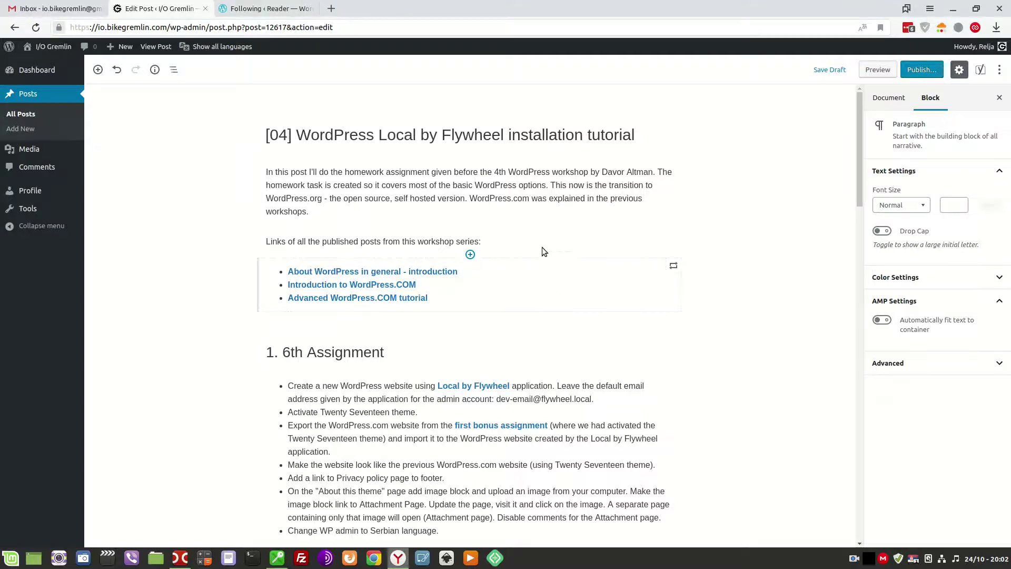
scroll(545, 247, down, 3)
scroll(548, 251, down, 6)
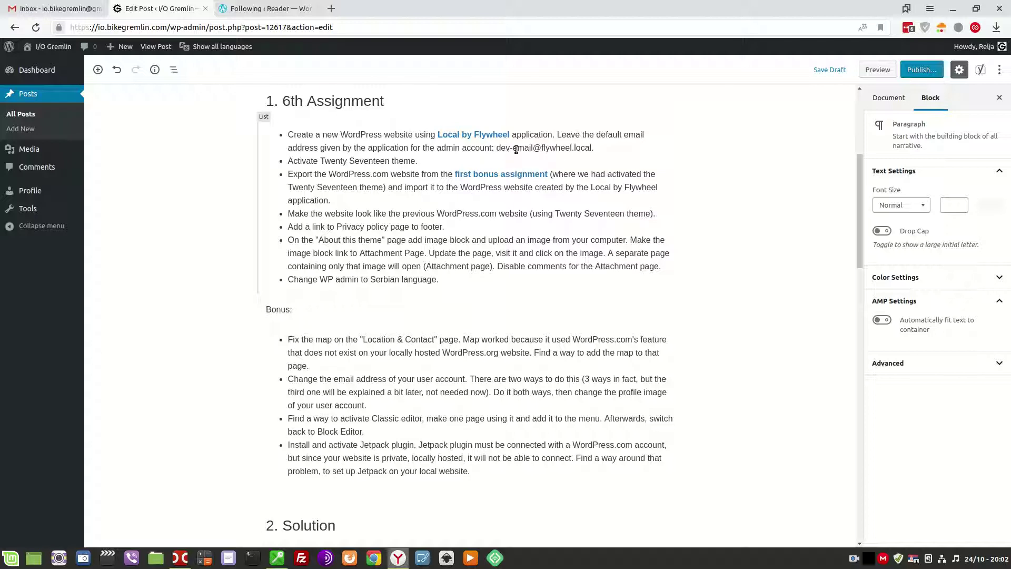
click(463, 137)
click(448, 153)
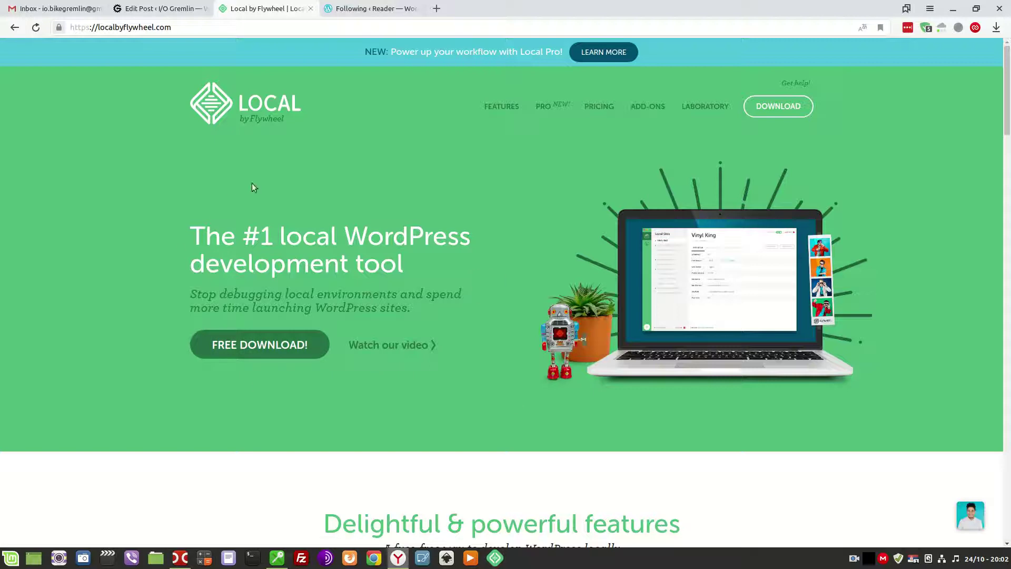
Launch Local and start a new site named 'Wordpress-org tutorial'.
click(310, 9)
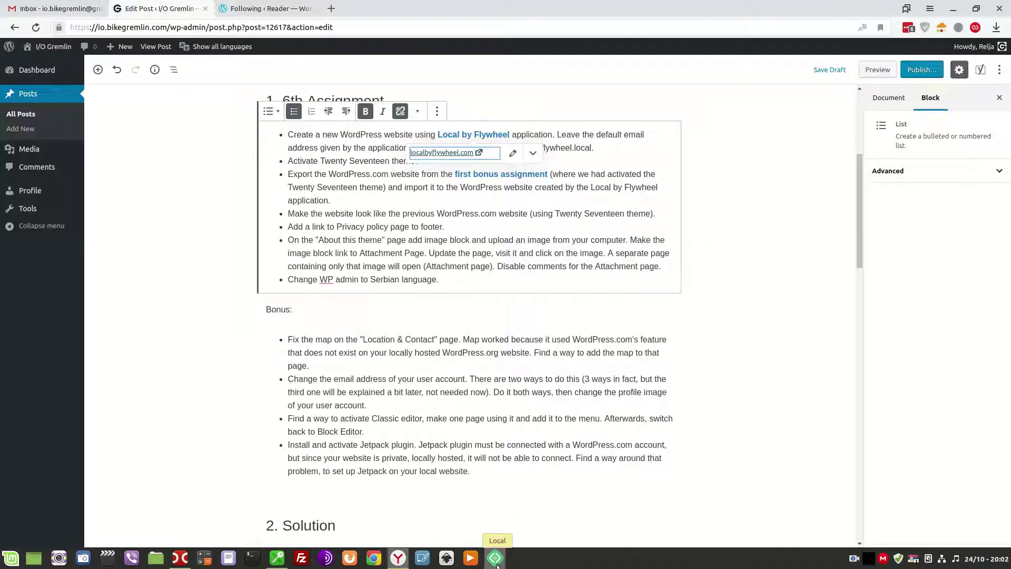
click(496, 559)
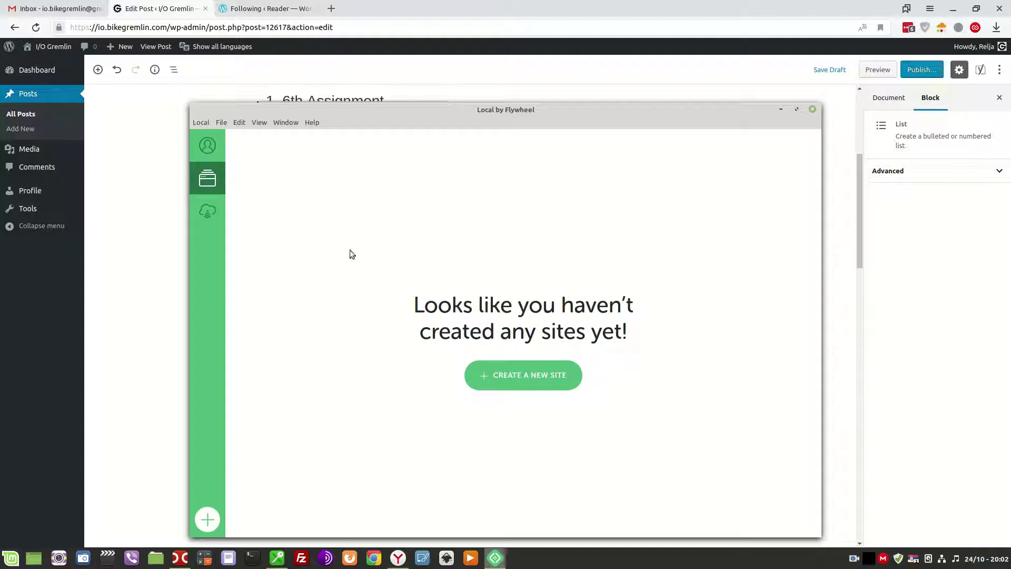
click(489, 380)
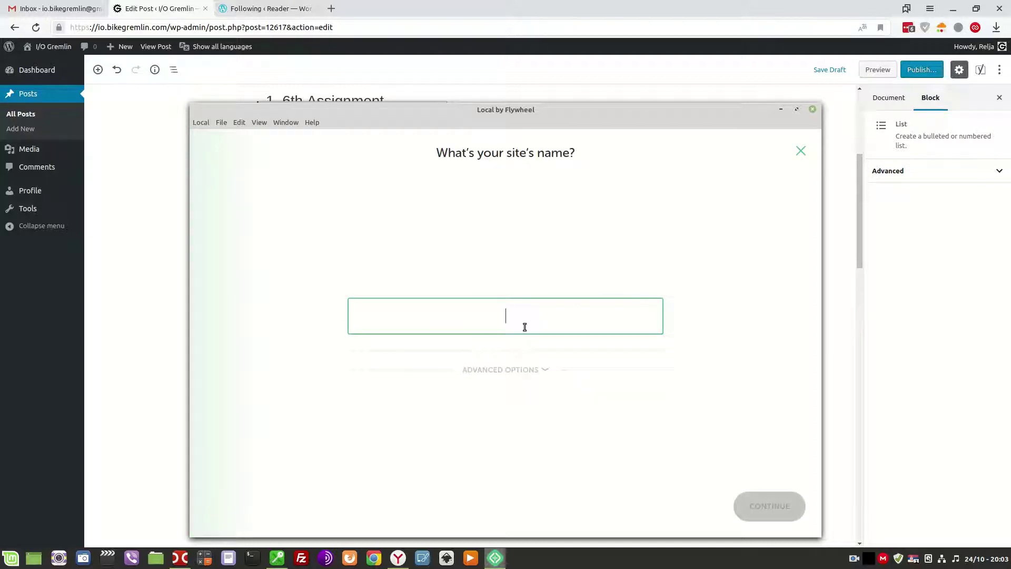
text(Wordpr)
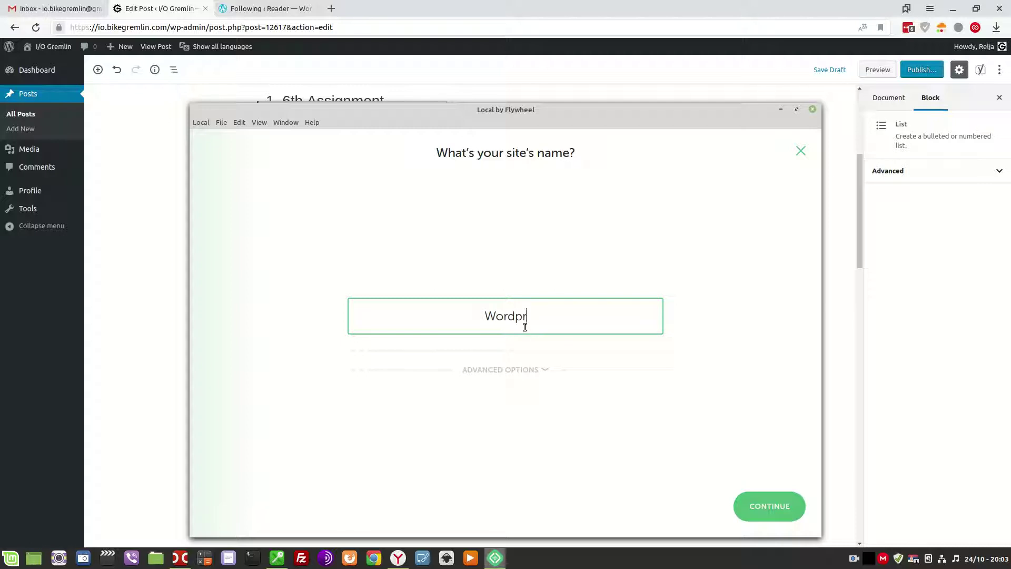
text(ess-org tutorial)
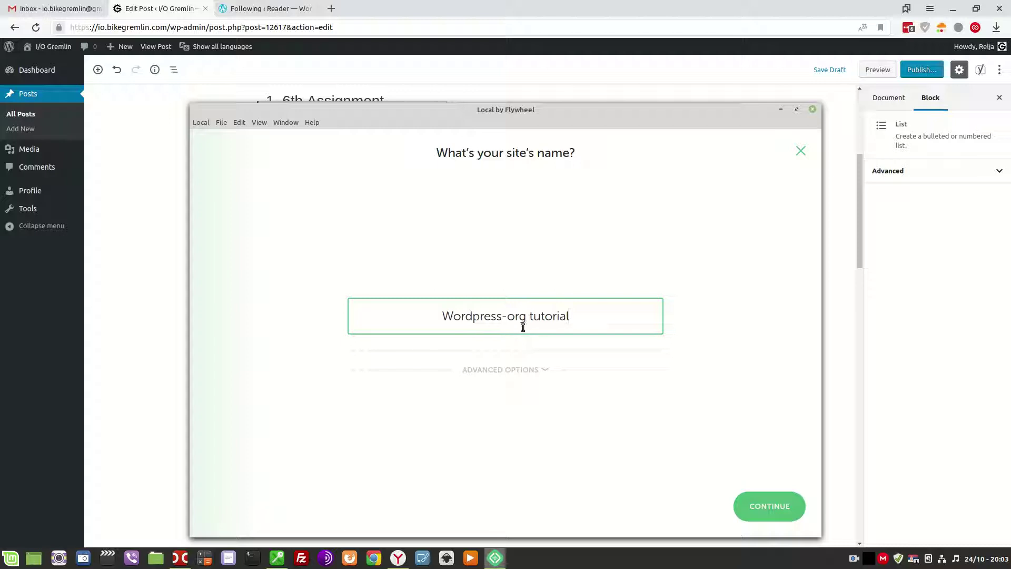
click(546, 372)
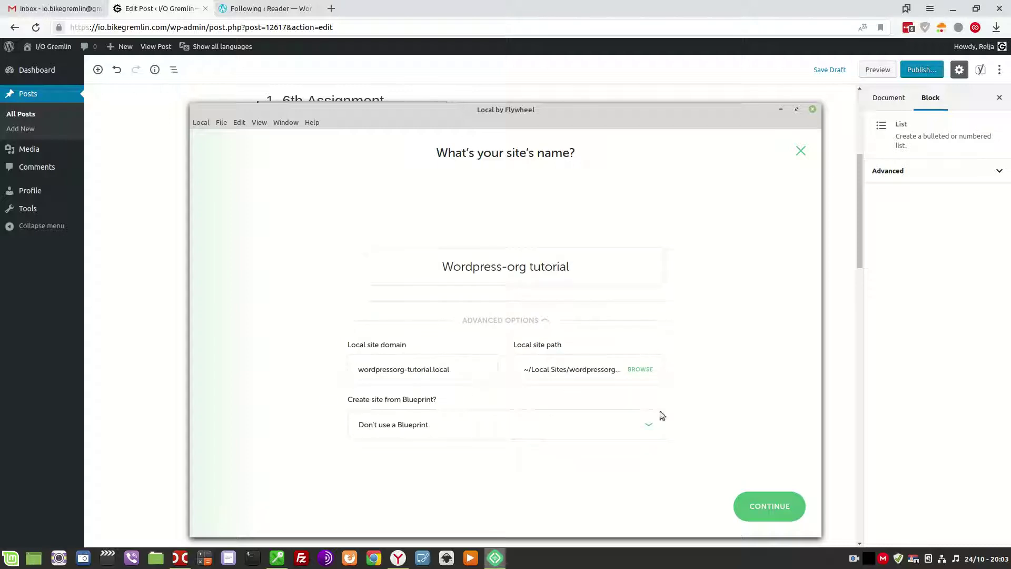
click(770, 505)
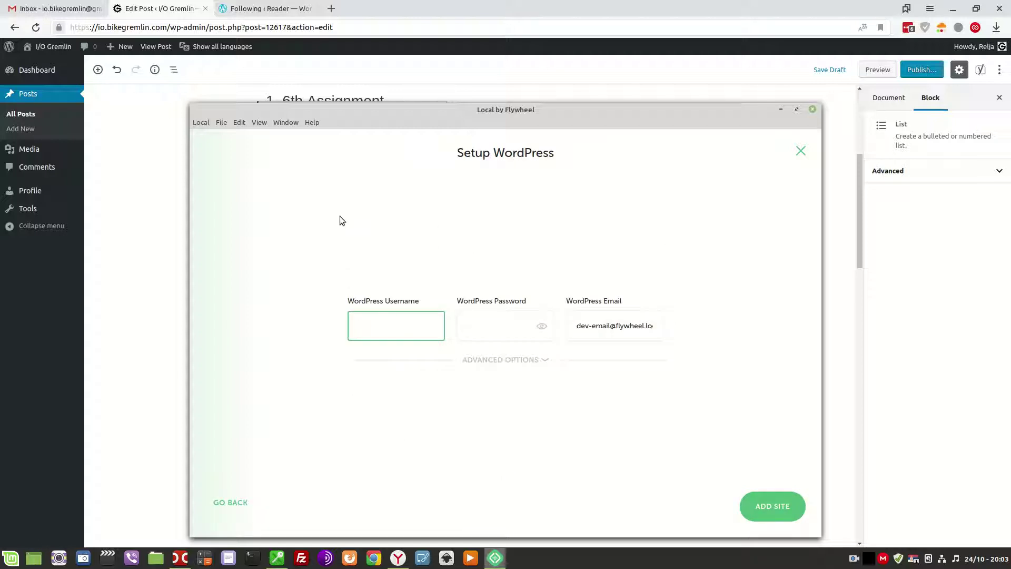
Enter the admin username and password, set multisite to No, and add the site.
text(bora)
key(Tab)
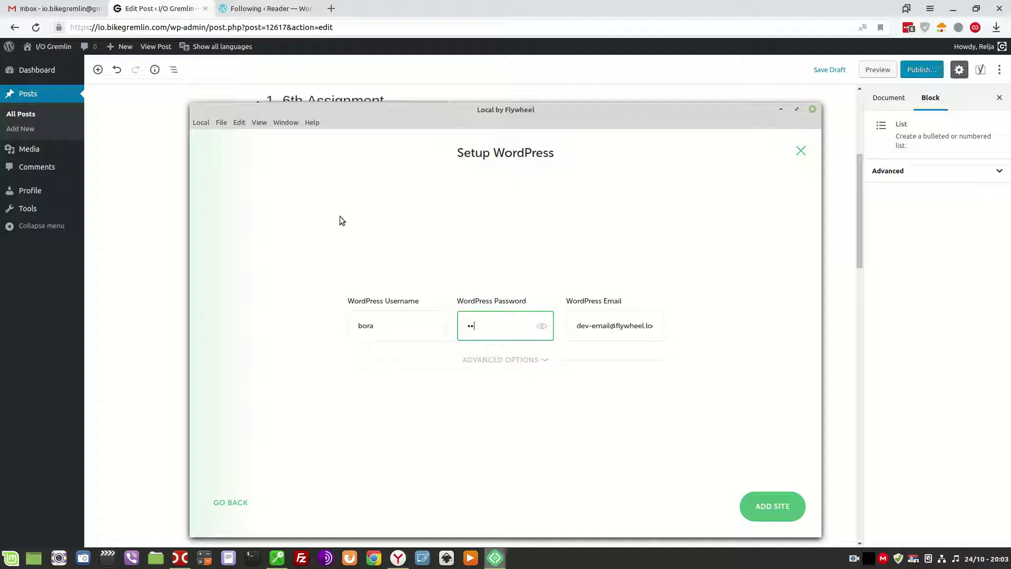
key(BackSpace)
key(BackSpace)
key(BackSpace)
click(541, 362)
click(542, 394)
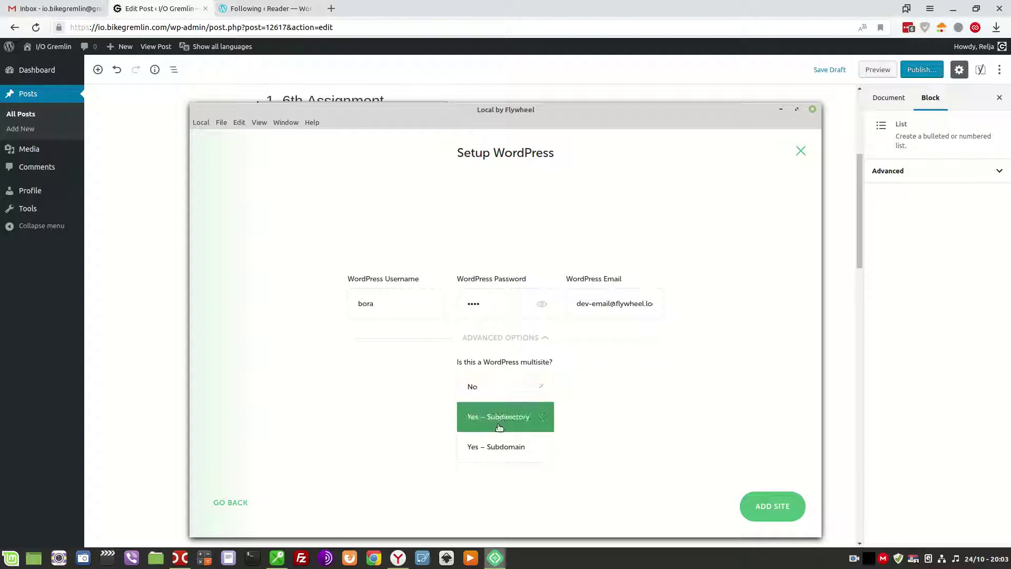
click(521, 387)
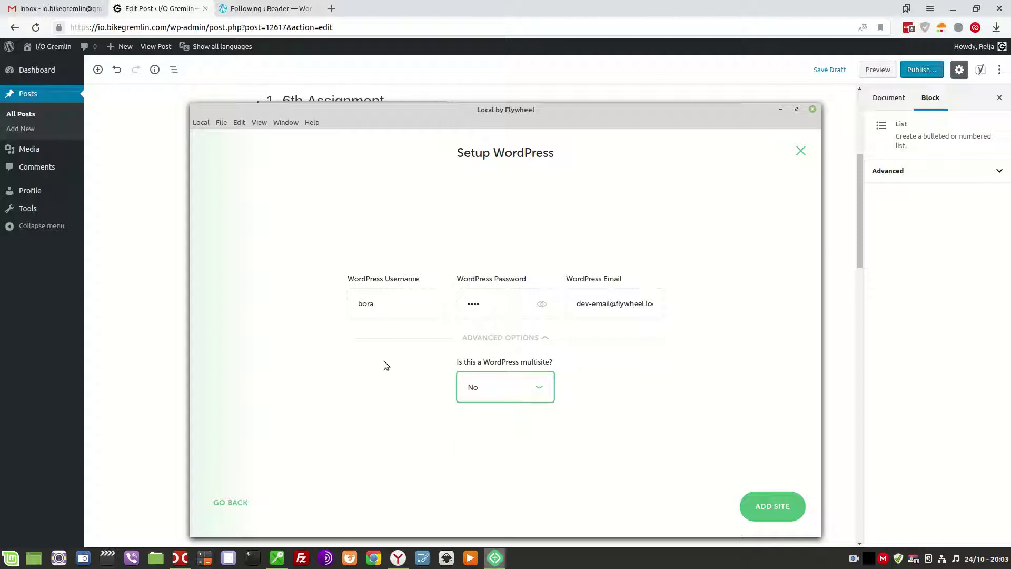
click(763, 508)
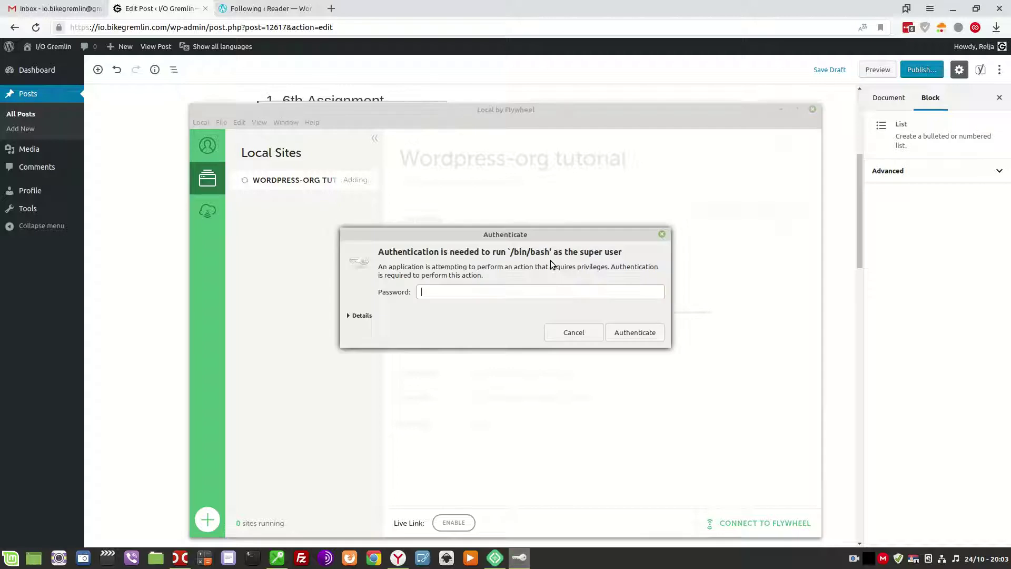
Authenticate with the system administrator password so WordPress downloads and the site starts.
text(**************)
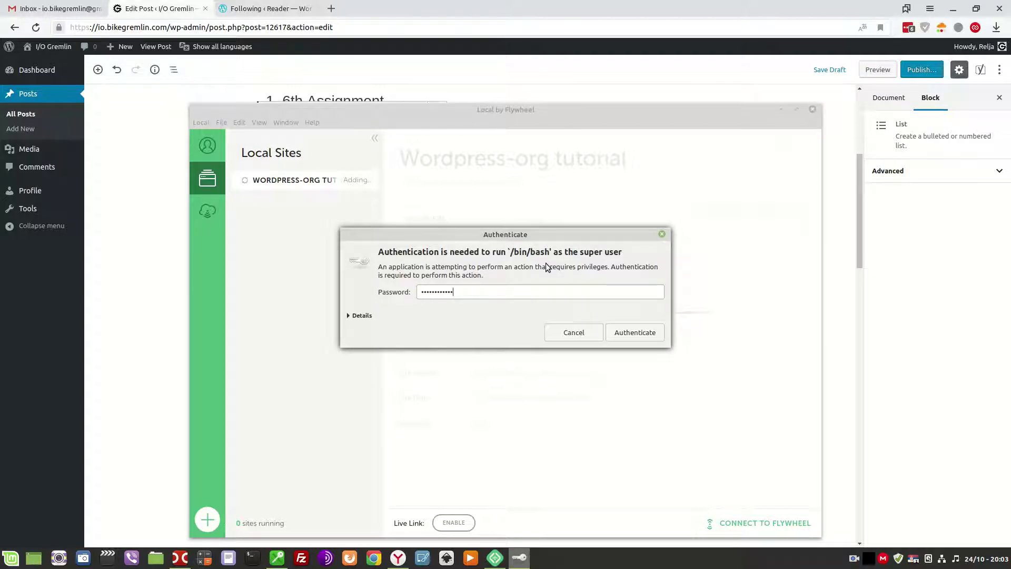
text(***)
key(Return)
text(******************)
key(Return)
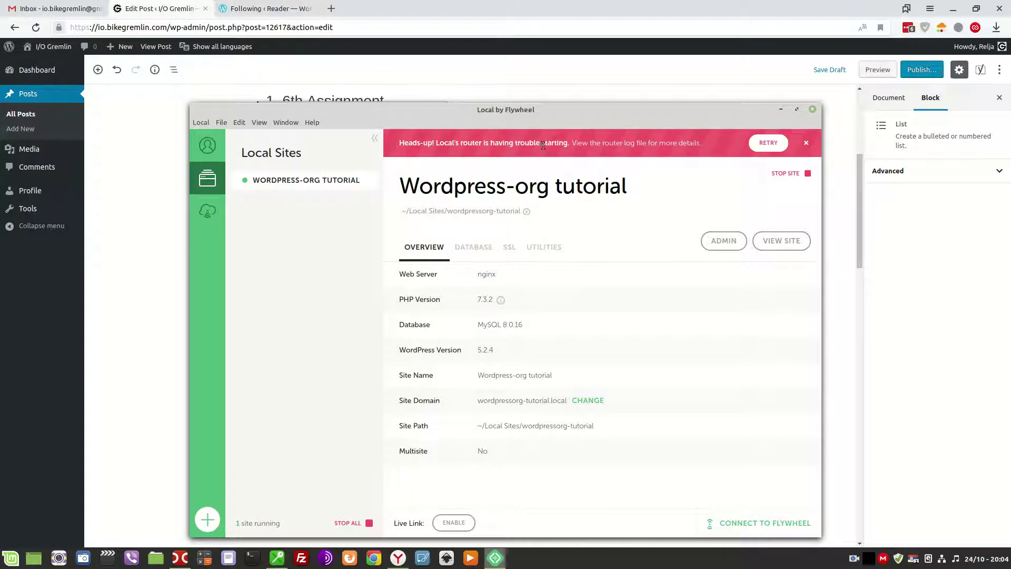
Copy the 'sudo service apache2 stop' line from the Solution section and open a terminal.
click(137, 313)
scroll(402, 348, down, 6)
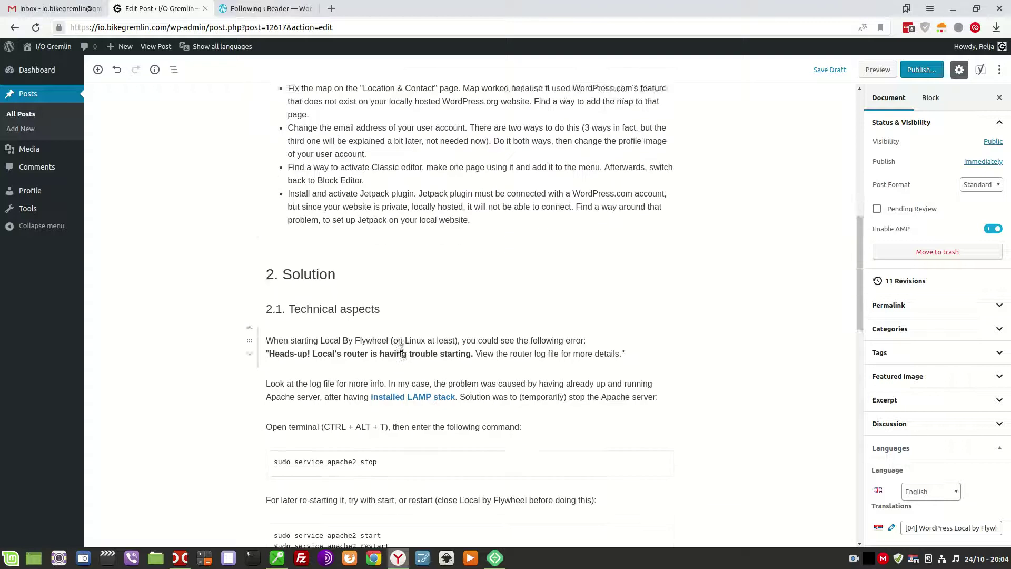
scroll(403, 347, down, 2)
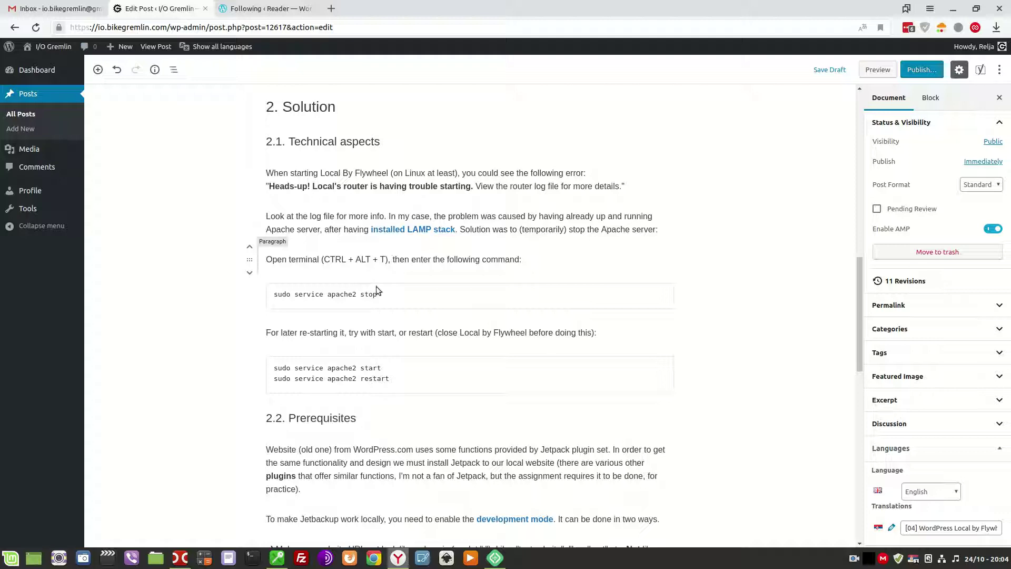
key(ctrl+alt+t)
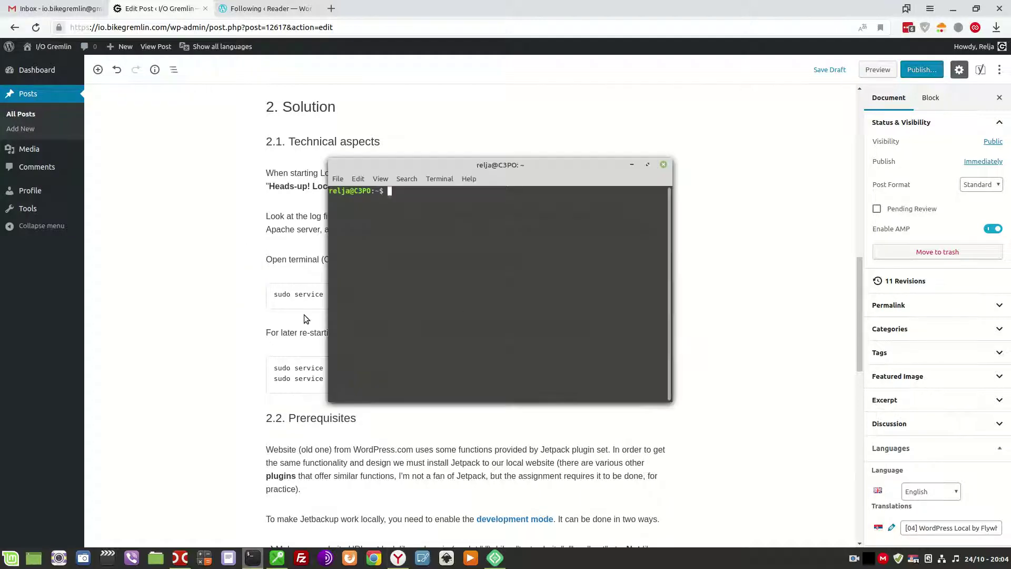
click(381, 294)
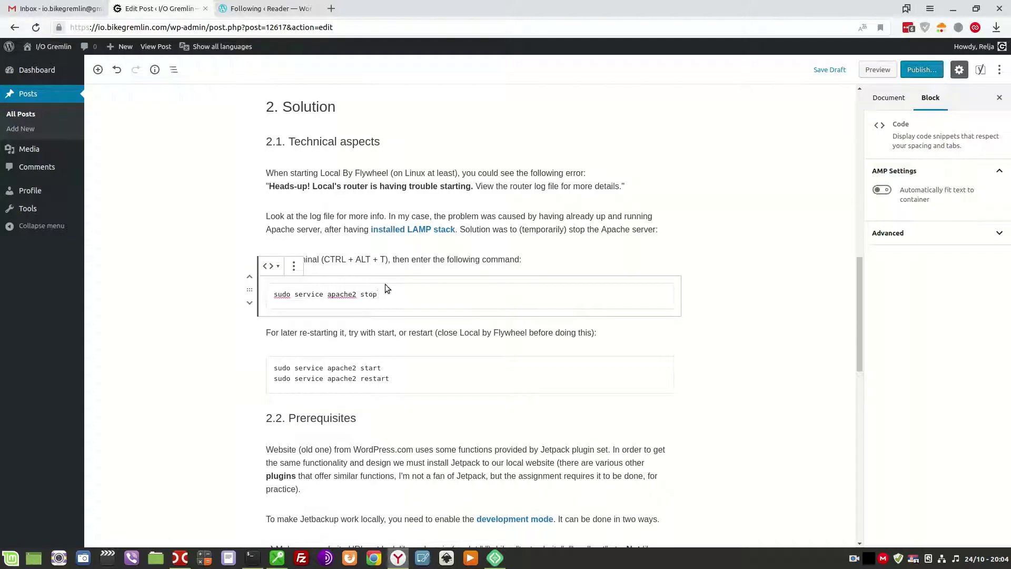
triple_click(384, 294)
key(ctrl+c)
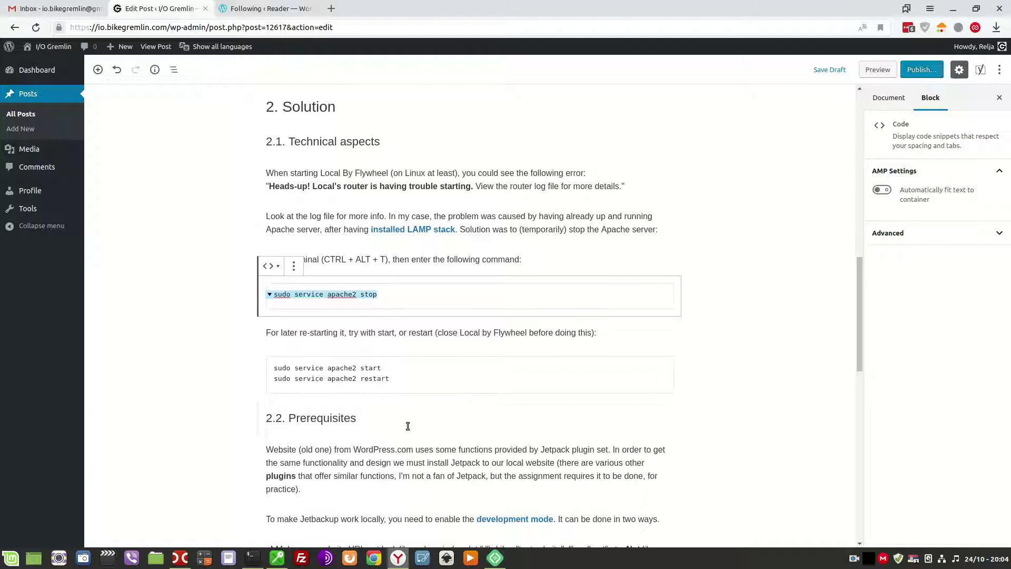
click(420, 233)
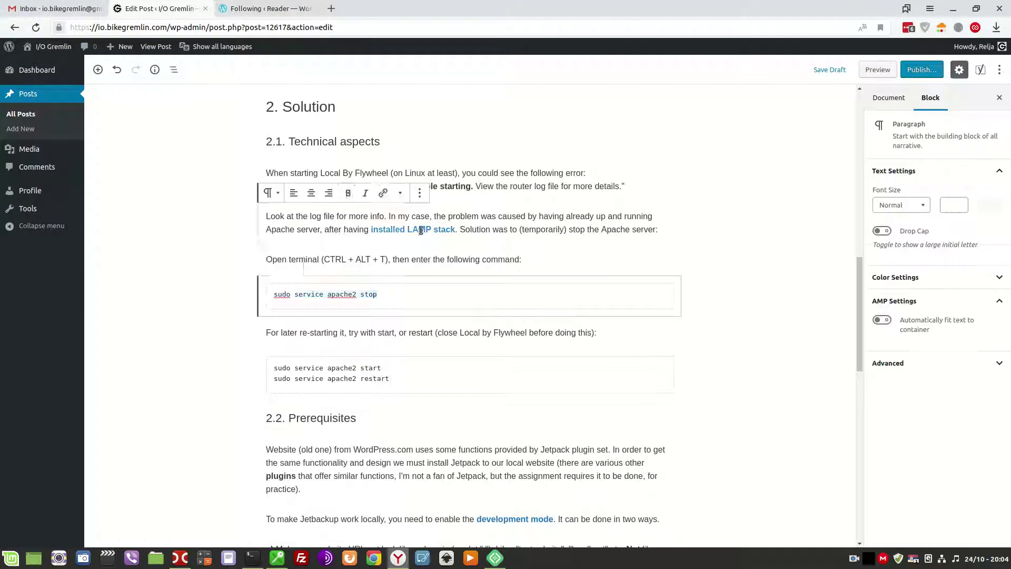
key(ctrl+alt+t)
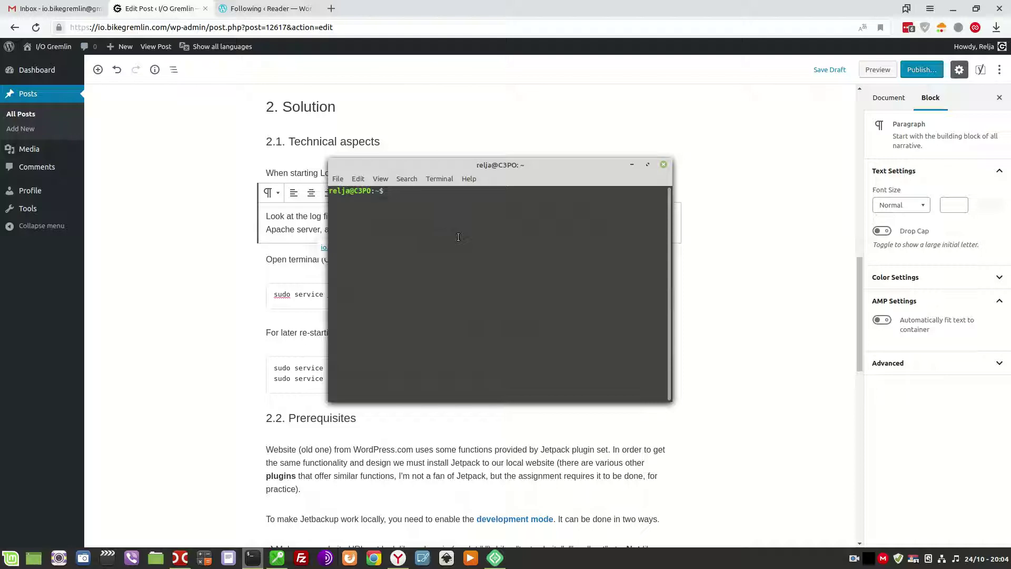
Run 'sudo service apache2 stop' with the sudo password, exit the terminal, and return to Local.
key(ctrl+shift+v)
key(Return)
text(***********)
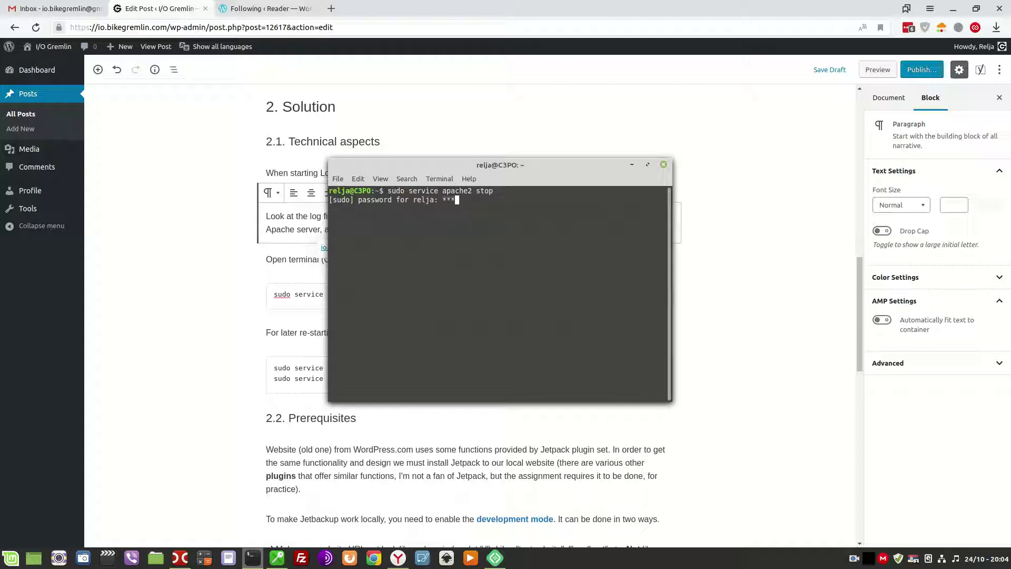
text(*******)
key(Return)
text(exit)
key(Return)
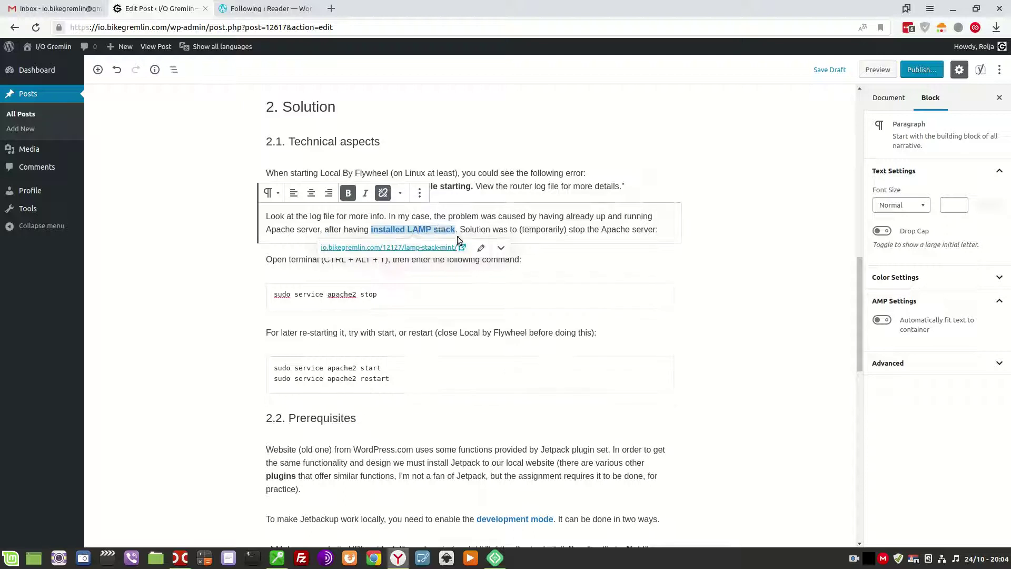
click(500, 559)
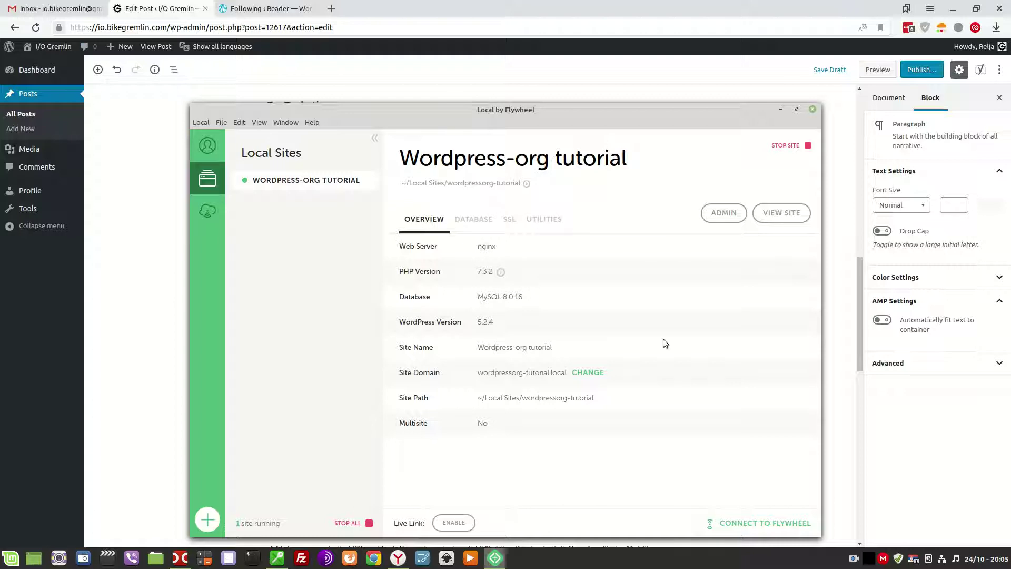
Highlight the Jetpack plugin bonus task in the post, then view the site's overview in Local.
click(122, 301)
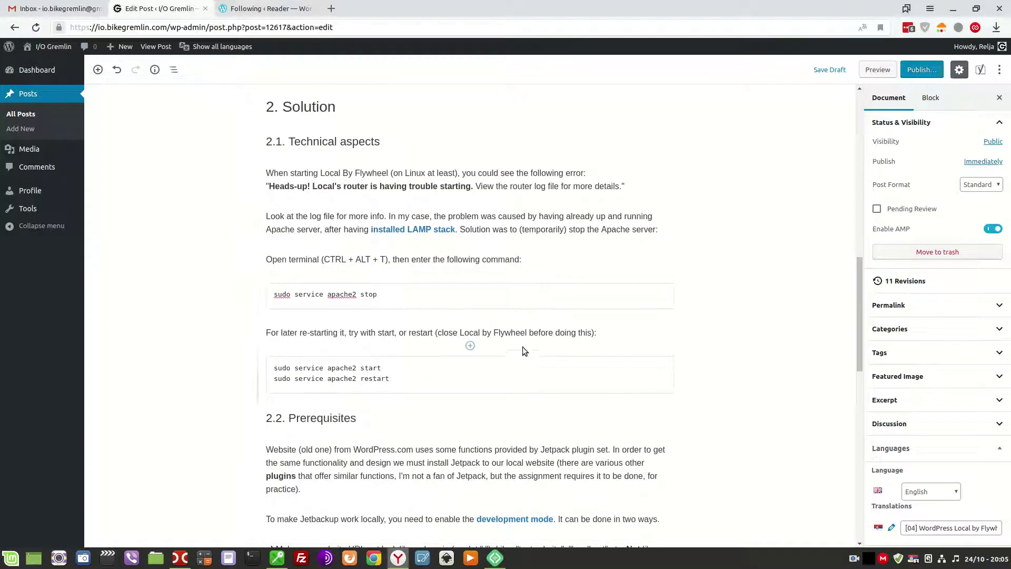
scroll(523, 345, up, 8)
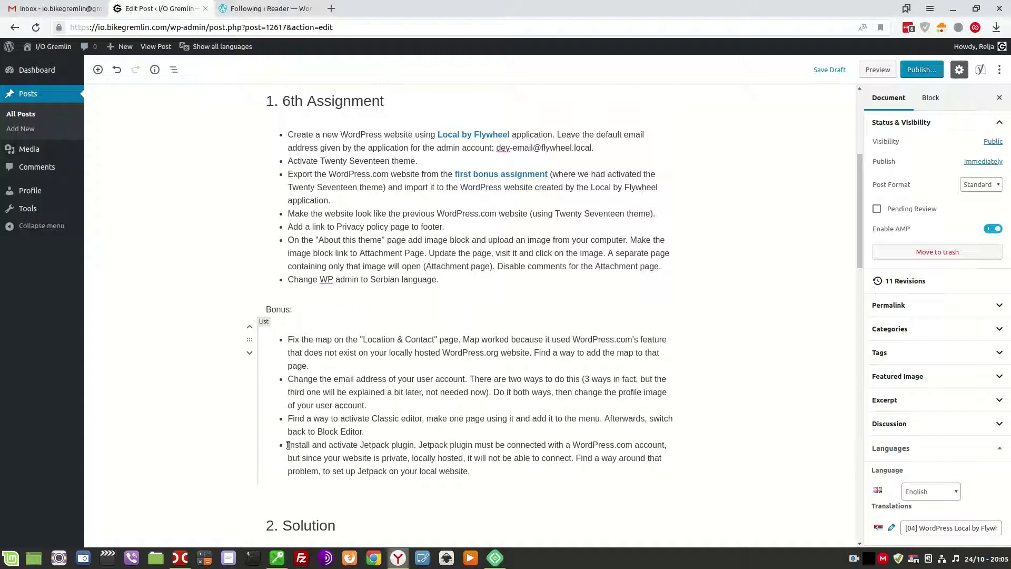
drag(288, 445, 460, 447)
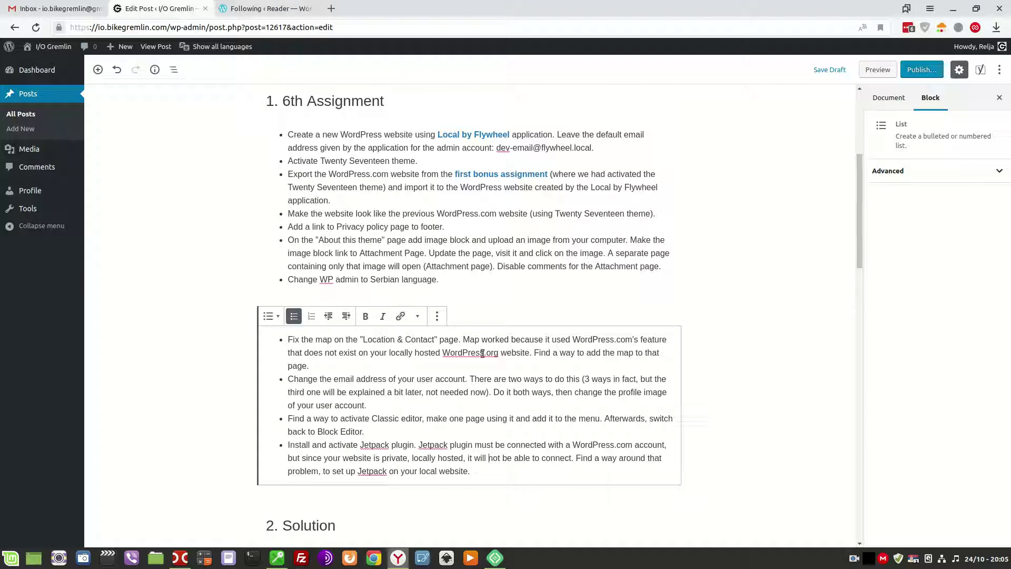
click(494, 557)
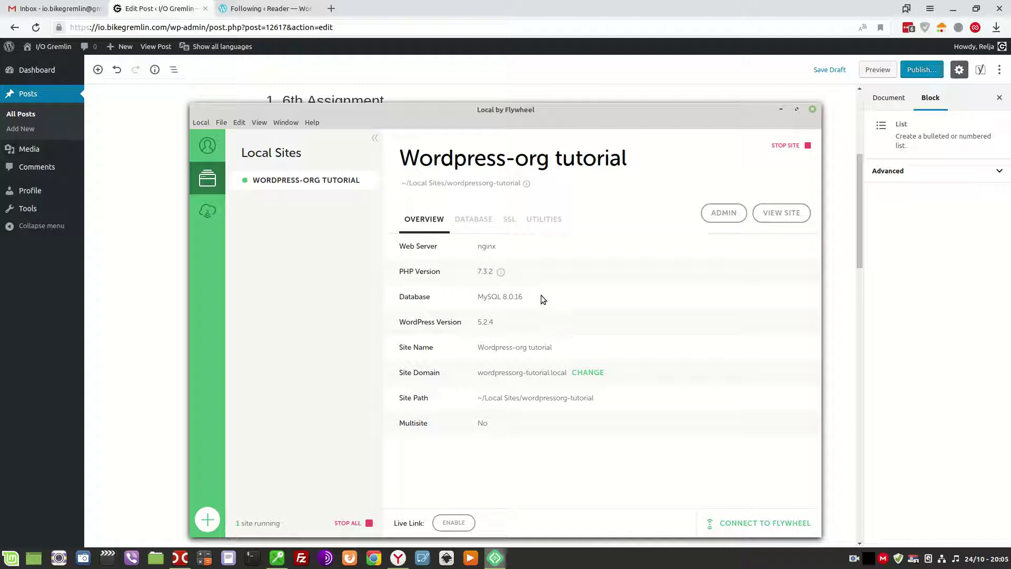
click(201, 56)
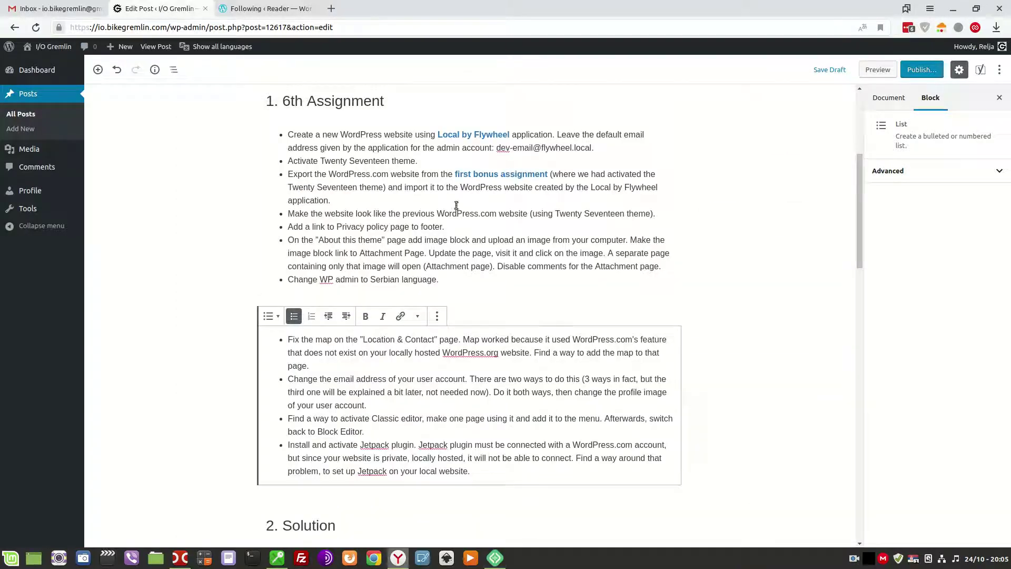
click(251, 9)
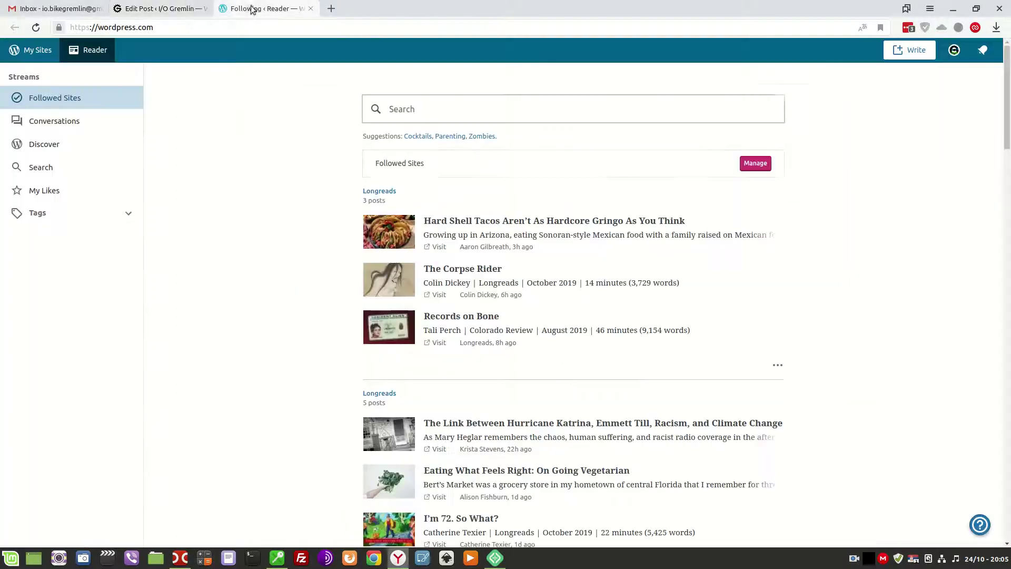
click(153, 8)
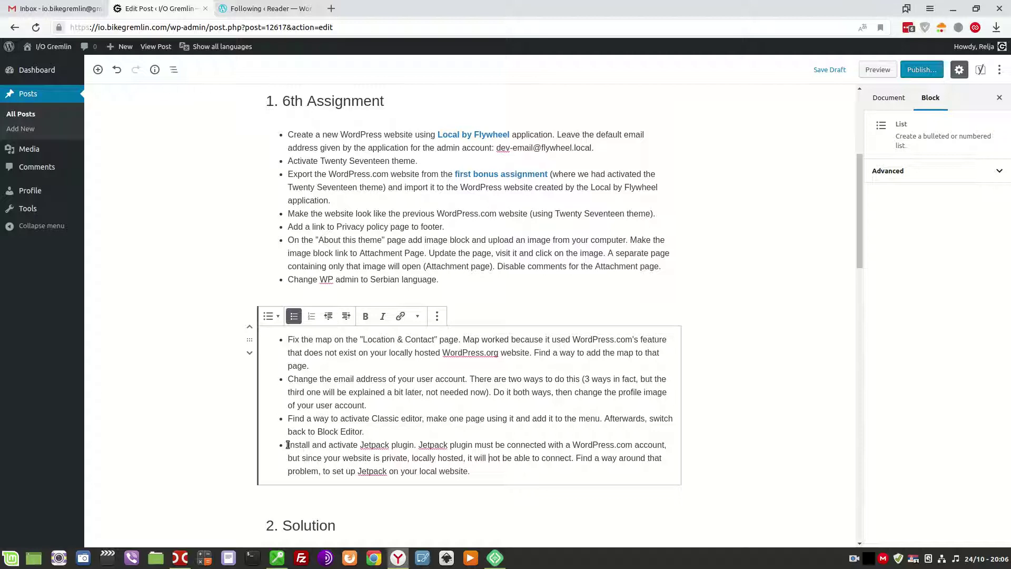
drag(288, 444, 417, 448)
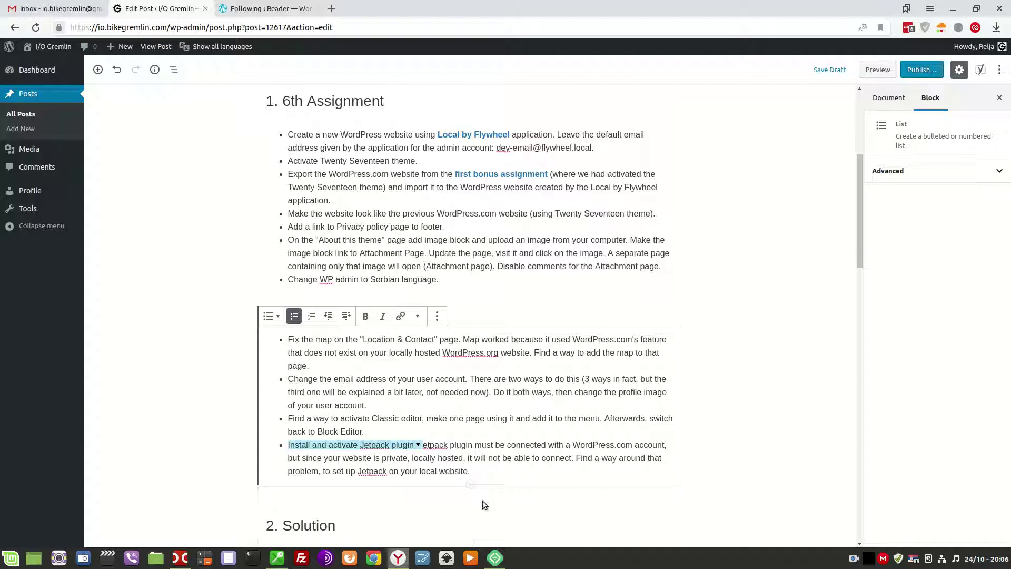
click(496, 559)
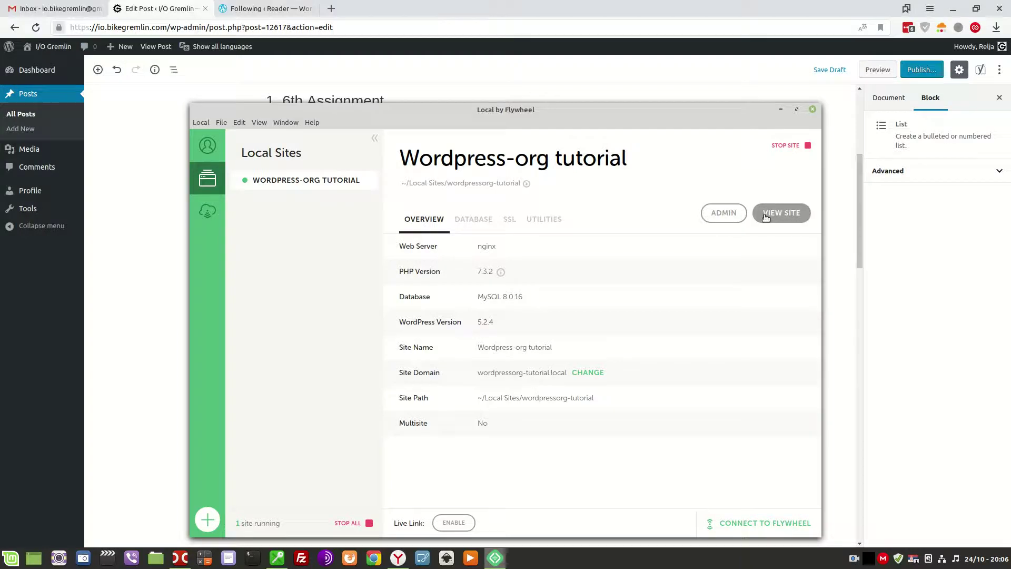
Open the local site via View Site, append /wp-admin, and reach its admin login page.
click(765, 218)
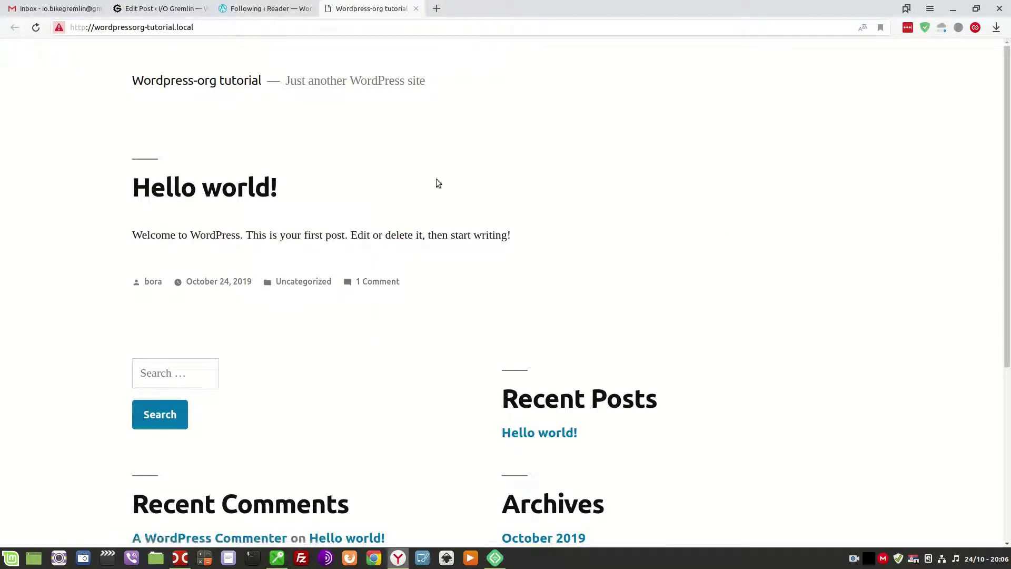
scroll(436, 183, down, 5)
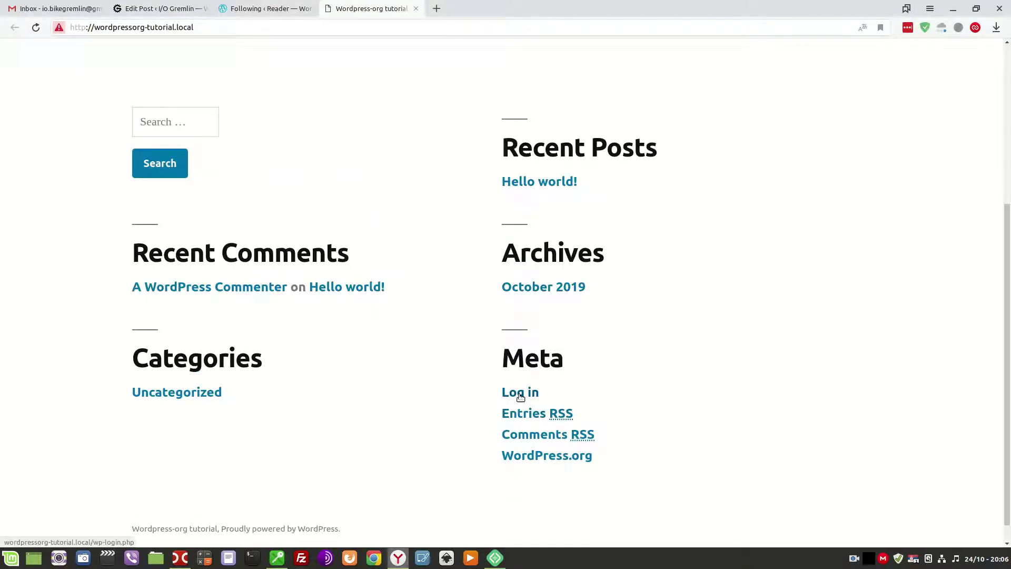
click(246, 29)
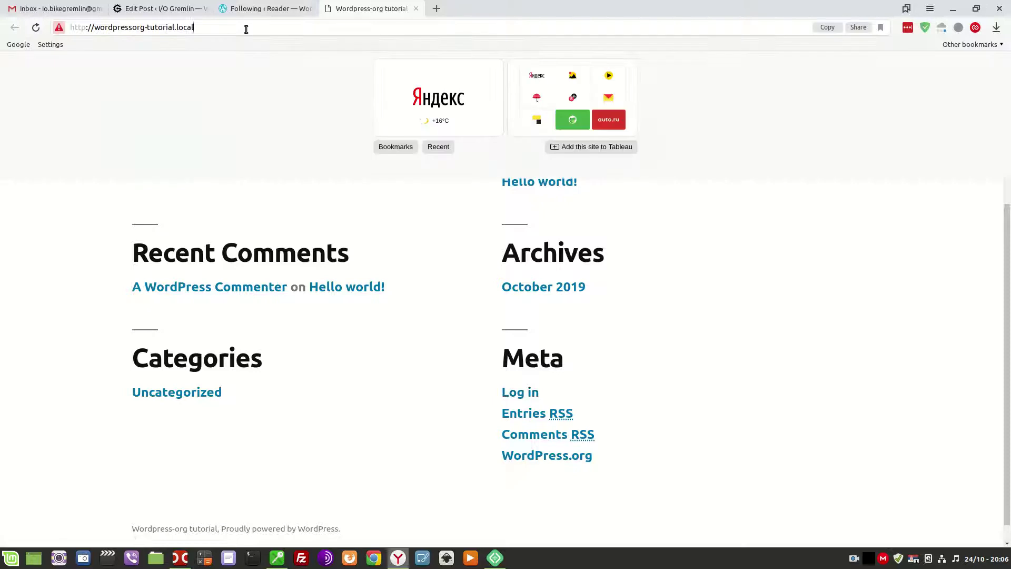
text(/wp-admin)
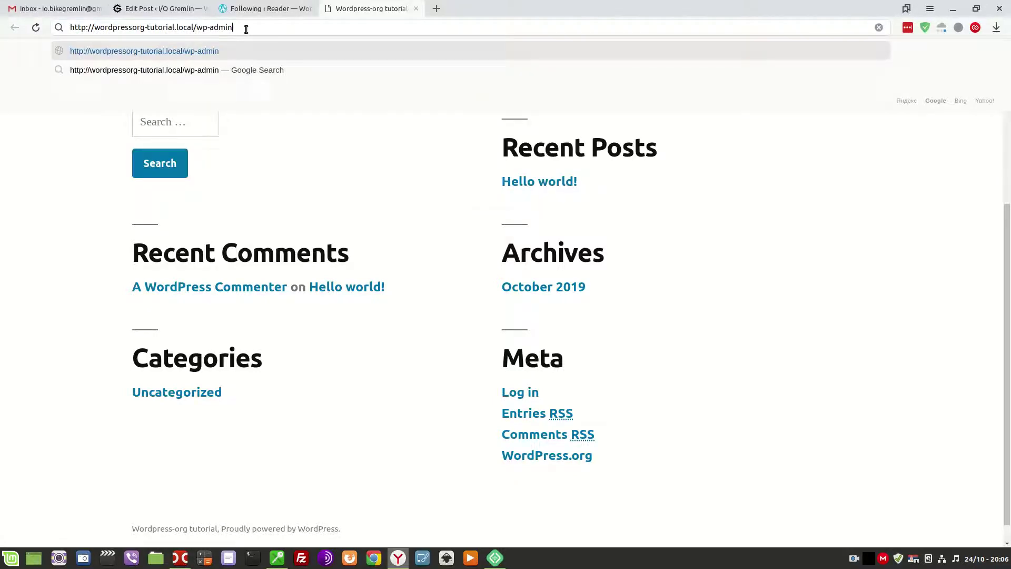
key(Return)
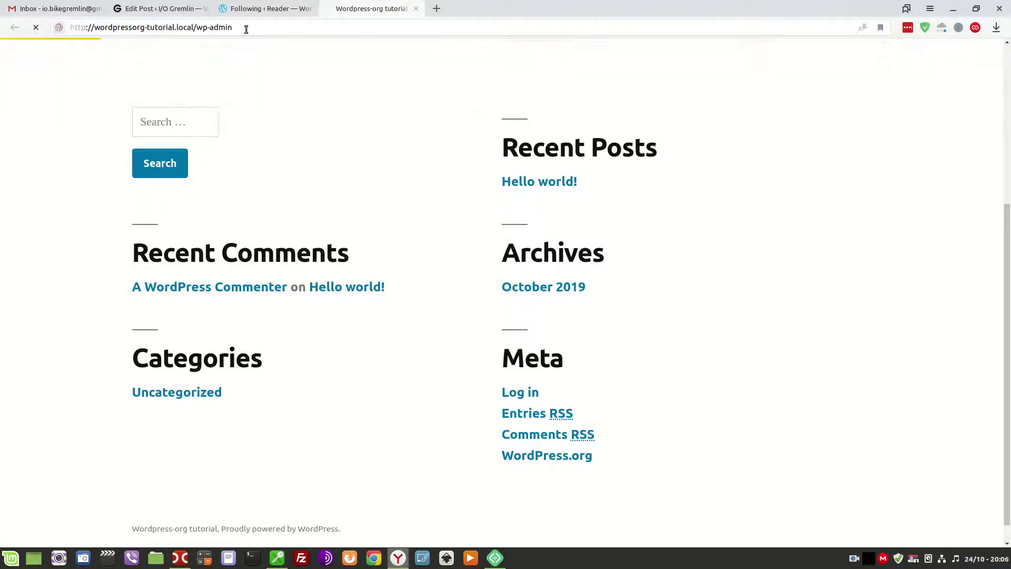
click(266, 8)
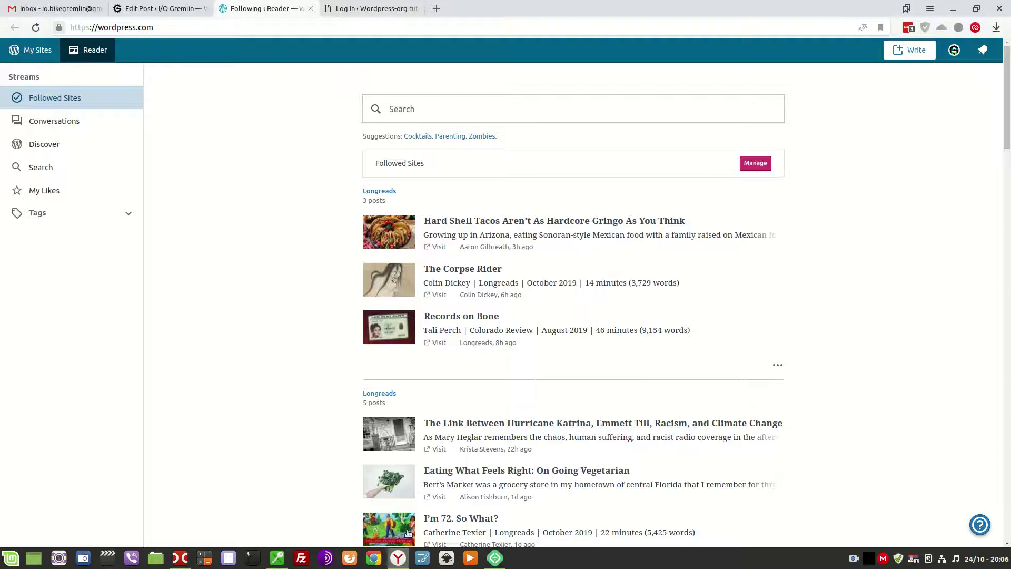
click(495, 558)
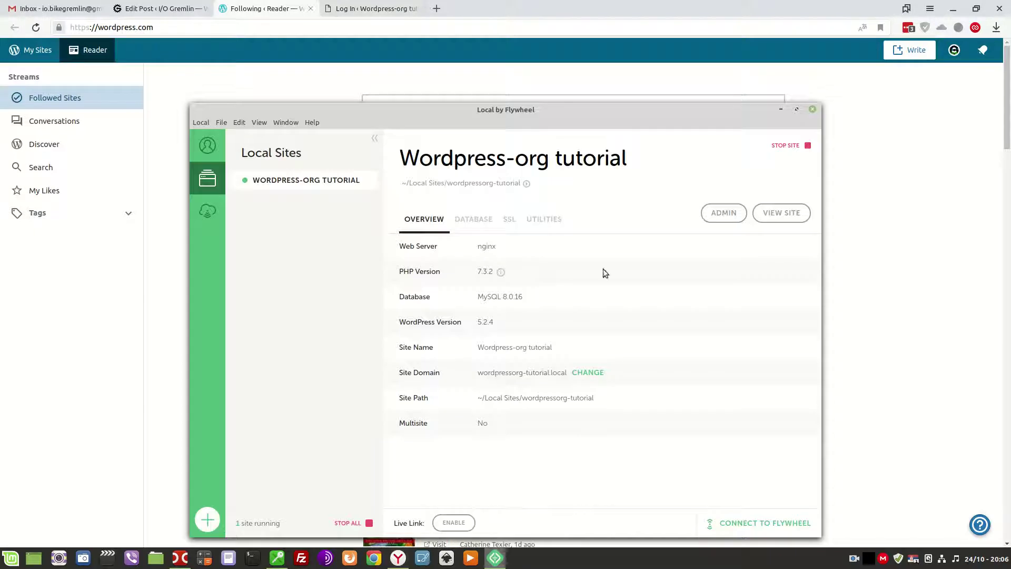
click(724, 214)
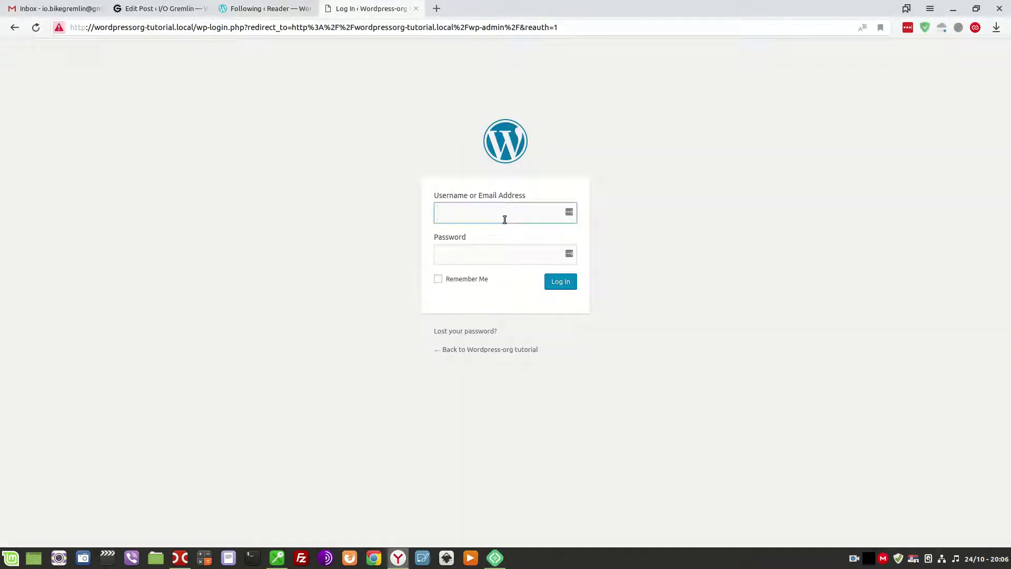
Log in to the local site's admin with Remember Me ticked, declining LastPass, then return to the post.
key(Tab)
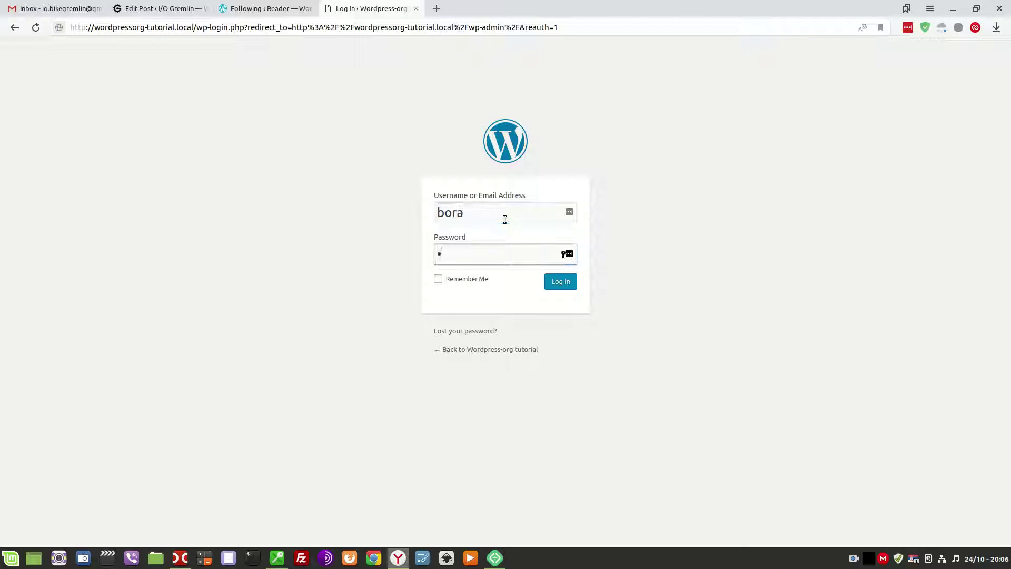
click(471, 284)
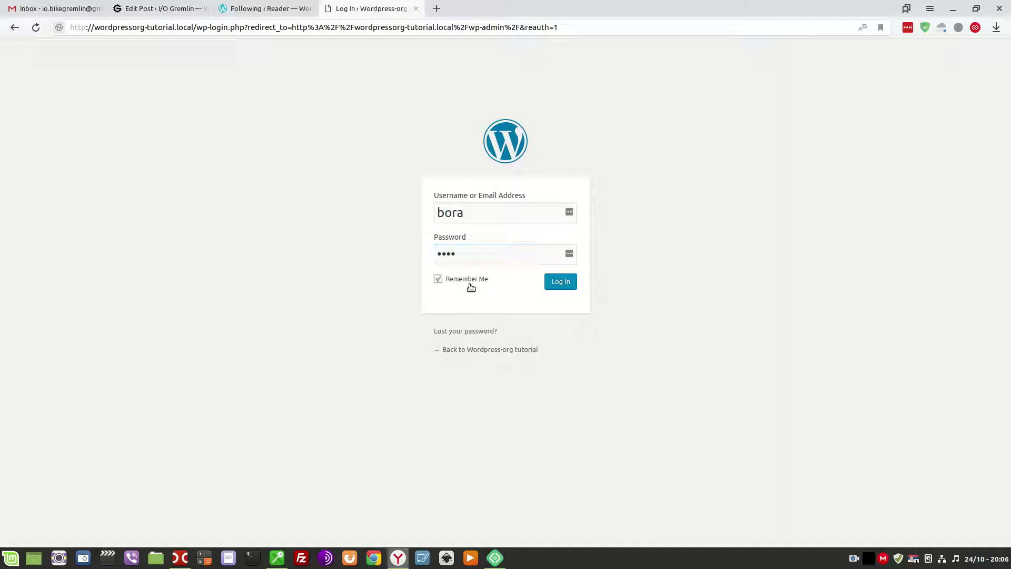
click(561, 284)
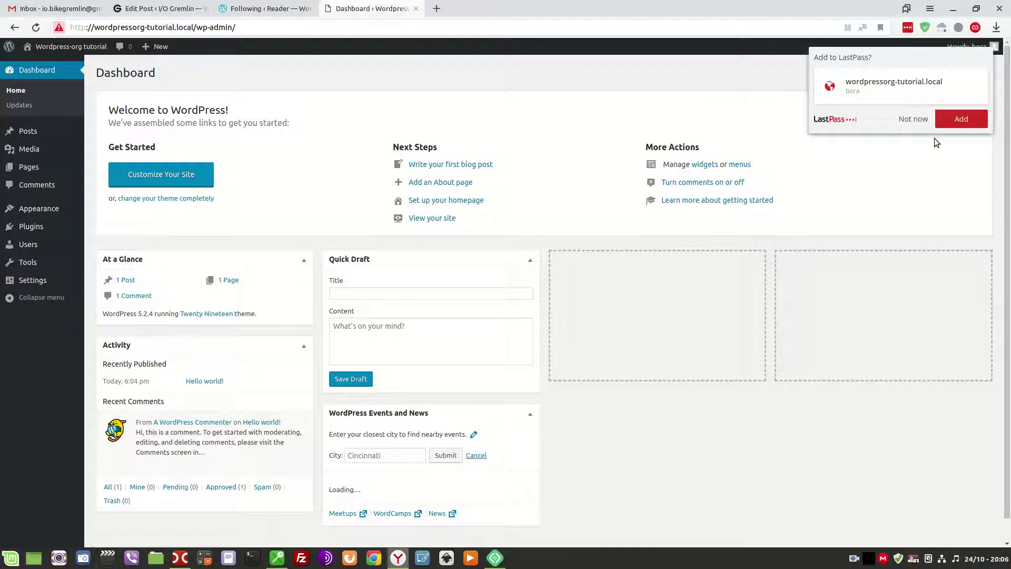
click(912, 118)
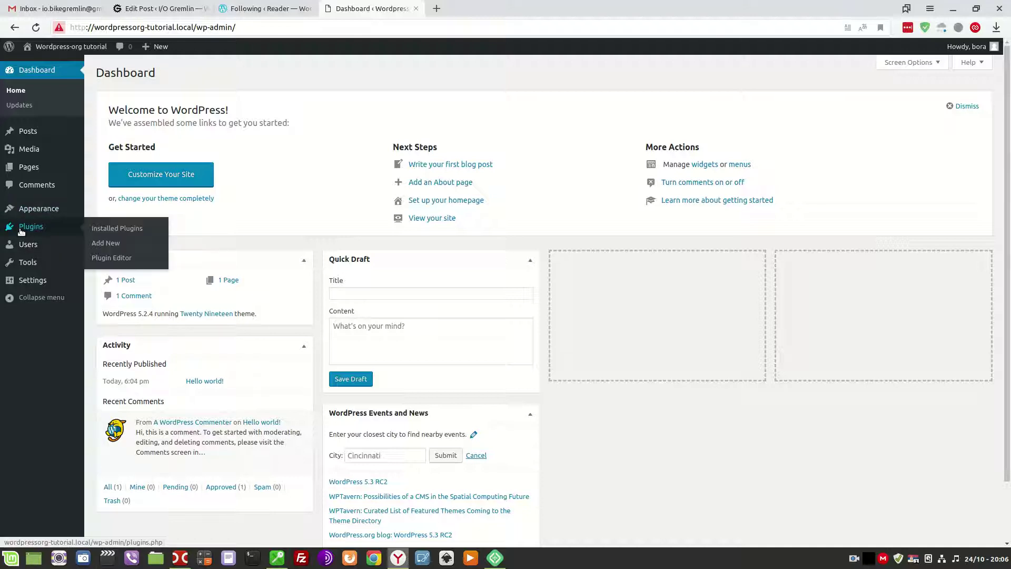
click(158, 9)
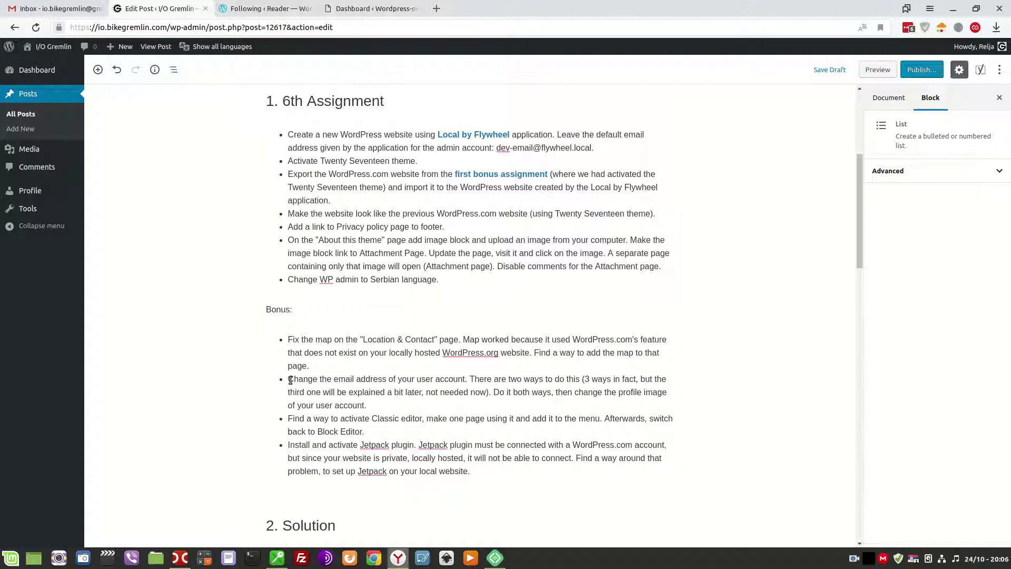
Prefix the Jetpack 'Install' bonus task with '* ' and go back to the local Dashboard.
text(*)
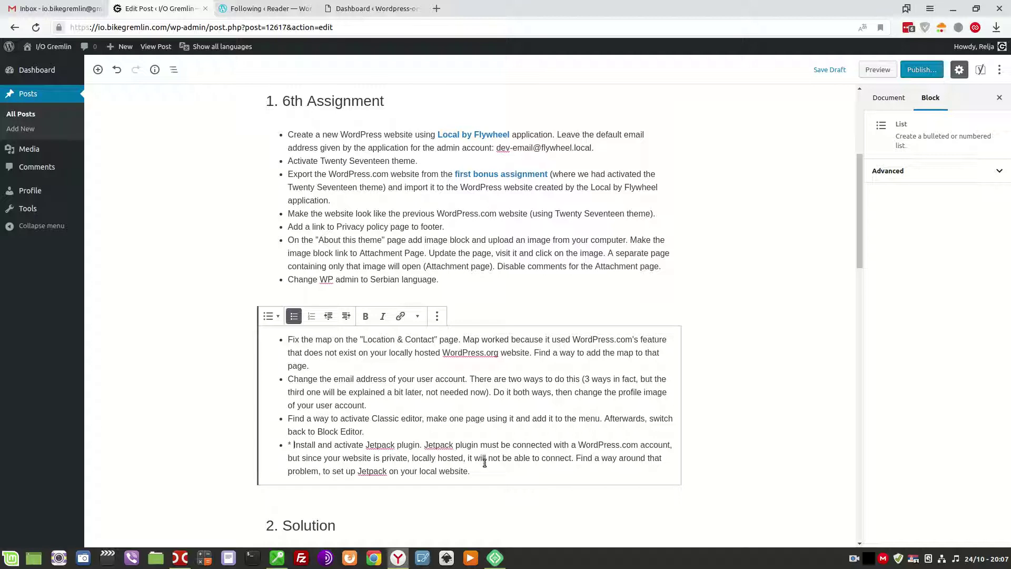
click(355, 7)
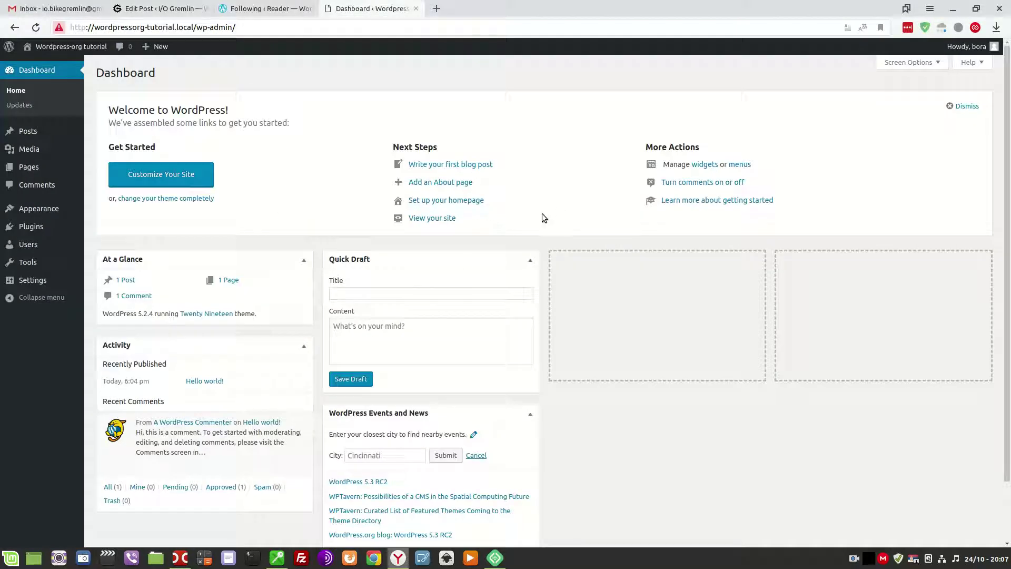
Search Plugins > Add New for 'jetpack', then install and activate Jetpack by WordPress.com.
mouse_move(37, 230)
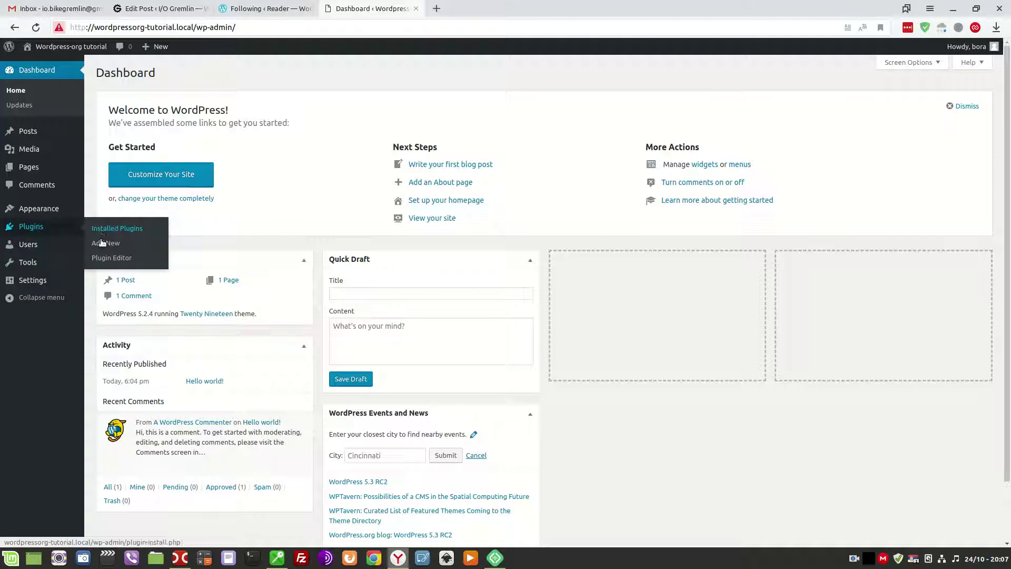
click(102, 243)
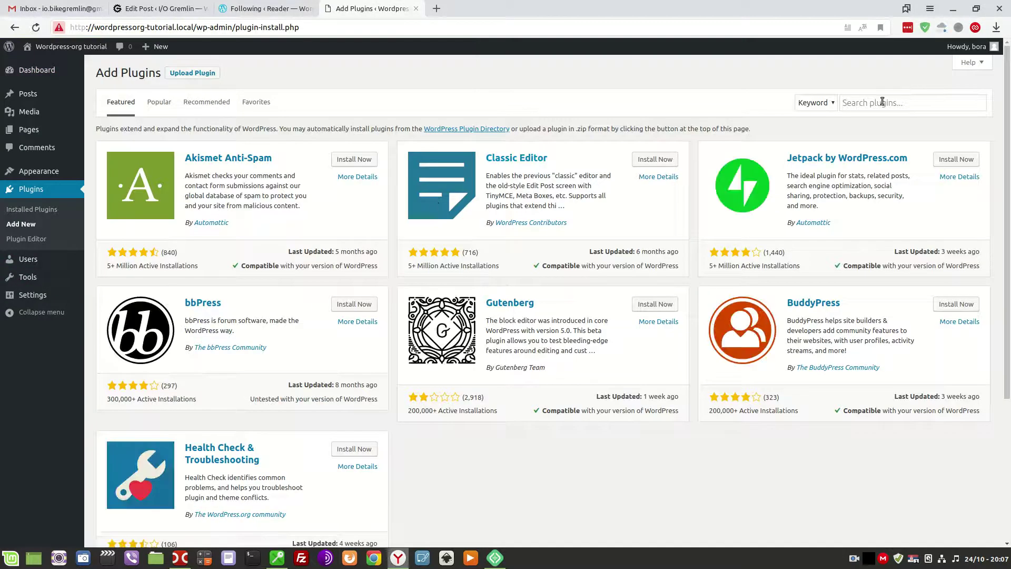
click(883, 103)
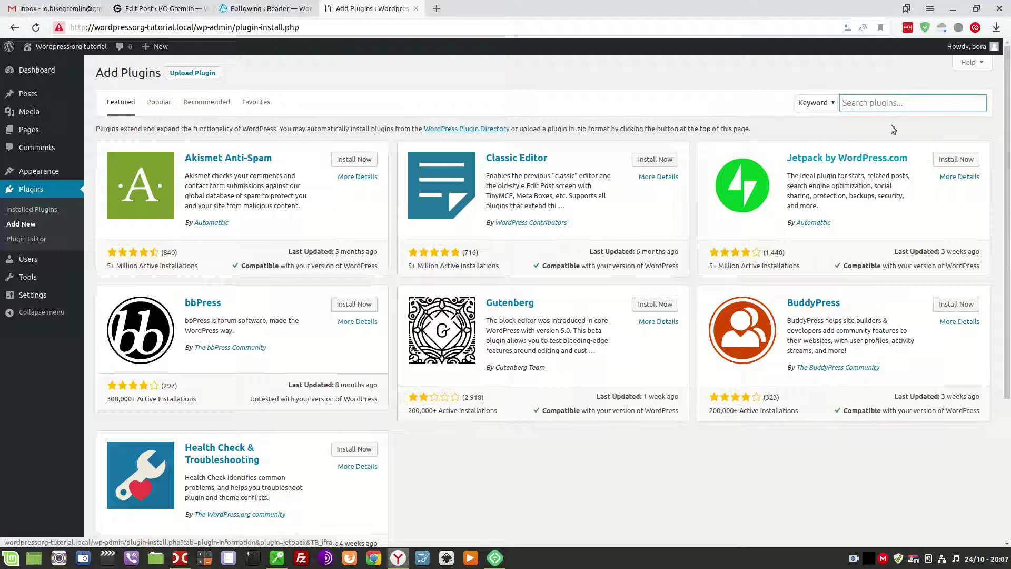
text(j)
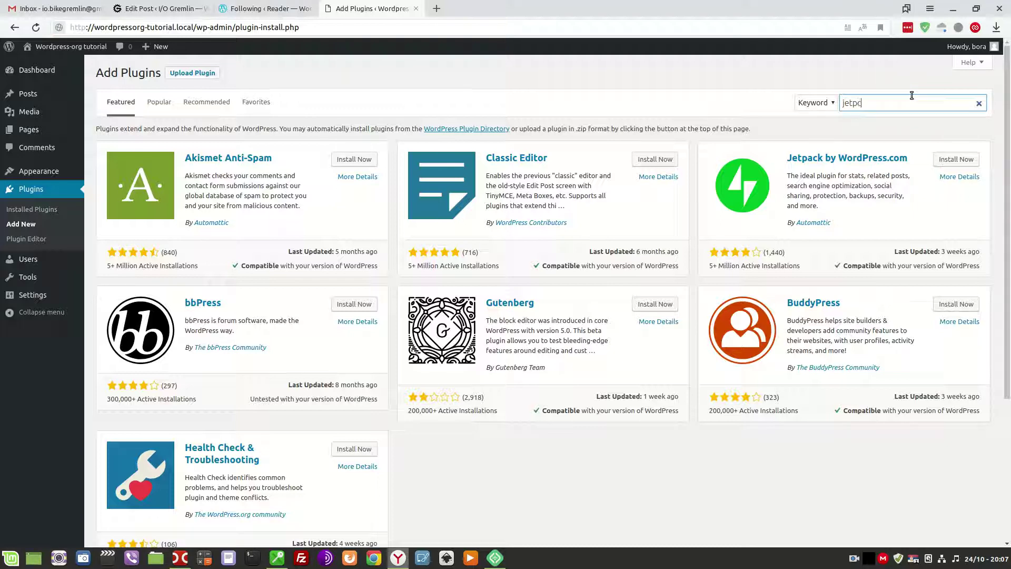
text(etpack)
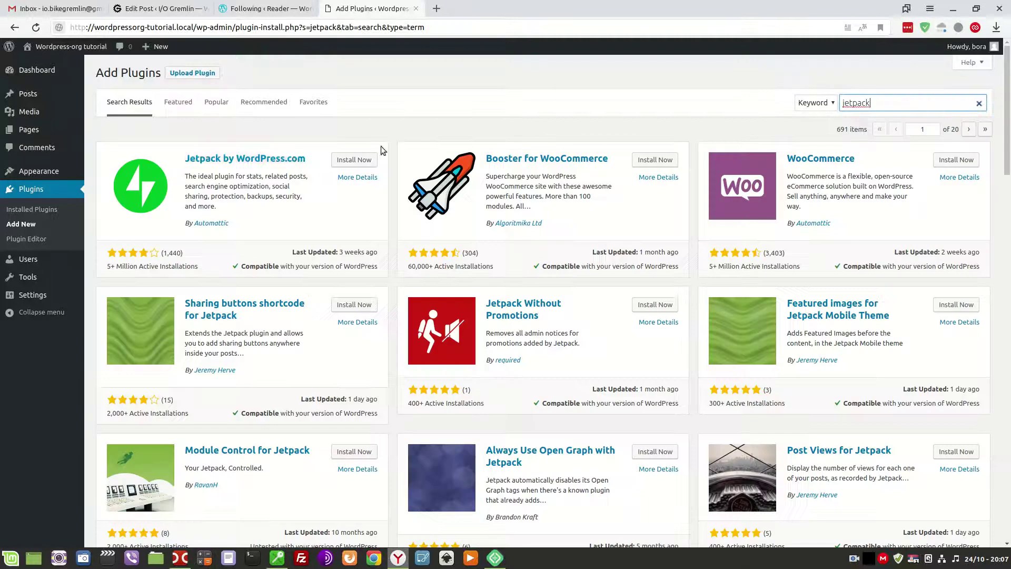
click(348, 159)
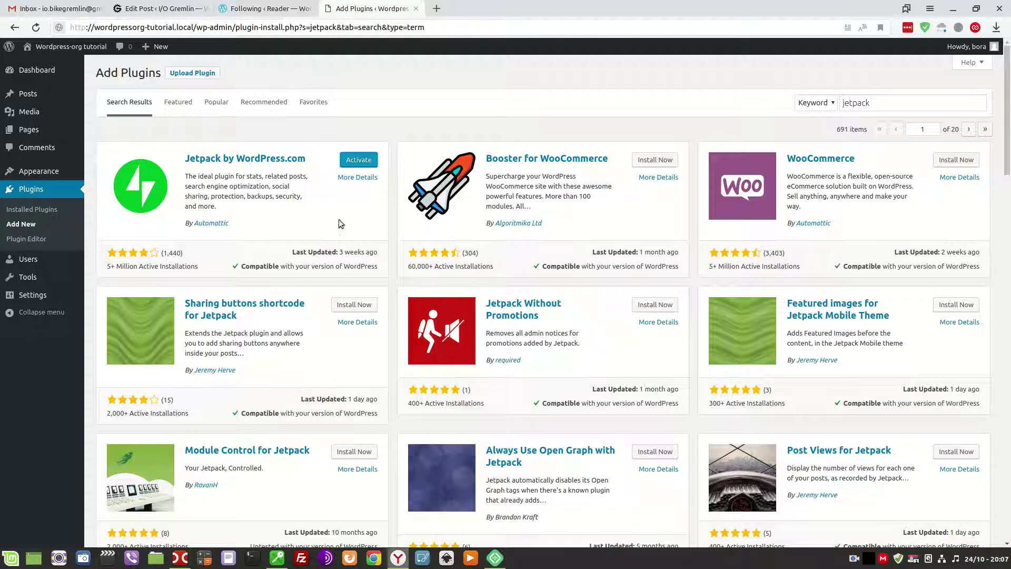
click(360, 163)
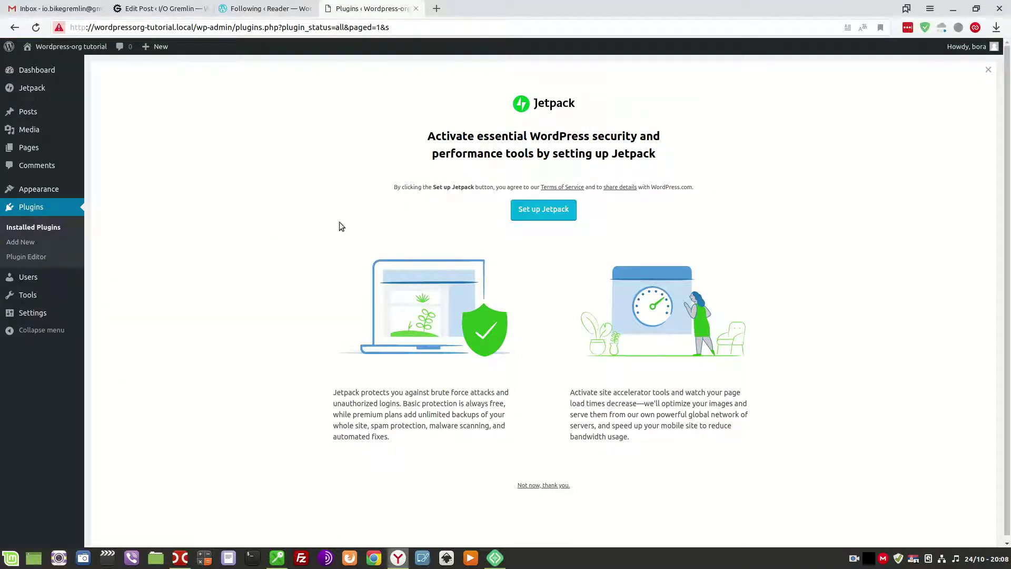
Try Jetpack setup, which rejects the local private-network site, then go back to the assignment post.
click(537, 216)
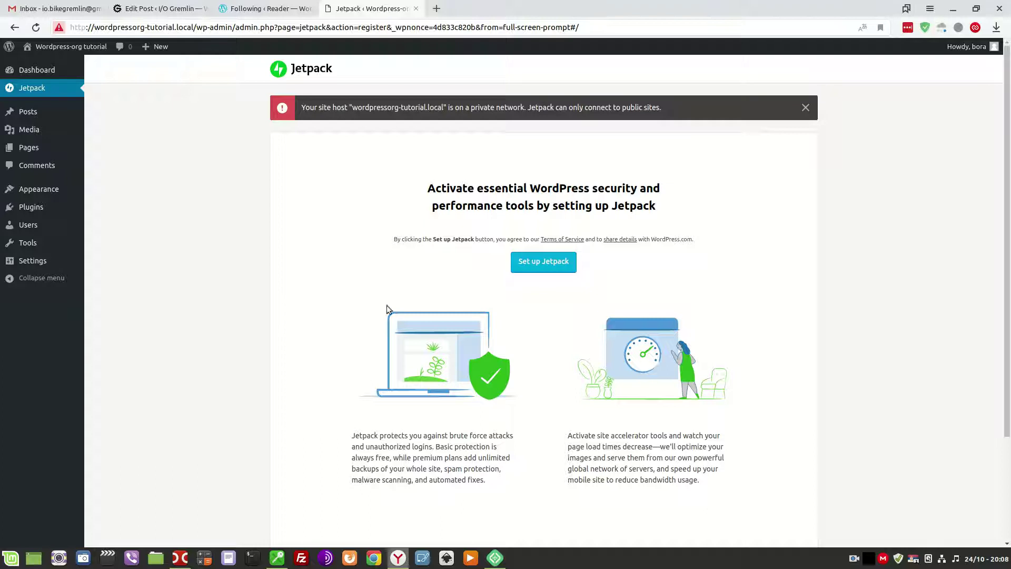
click(158, 8)
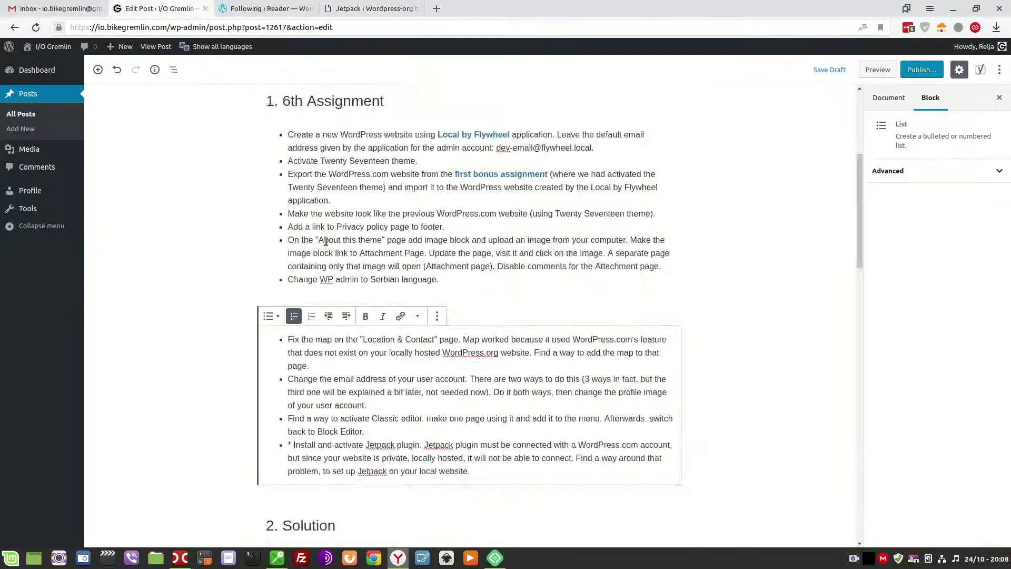
Read 2.2 Prerequisites, select 'testwebsite', and return to the local Jetpack setup page.
scroll(374, 294, down, 10)
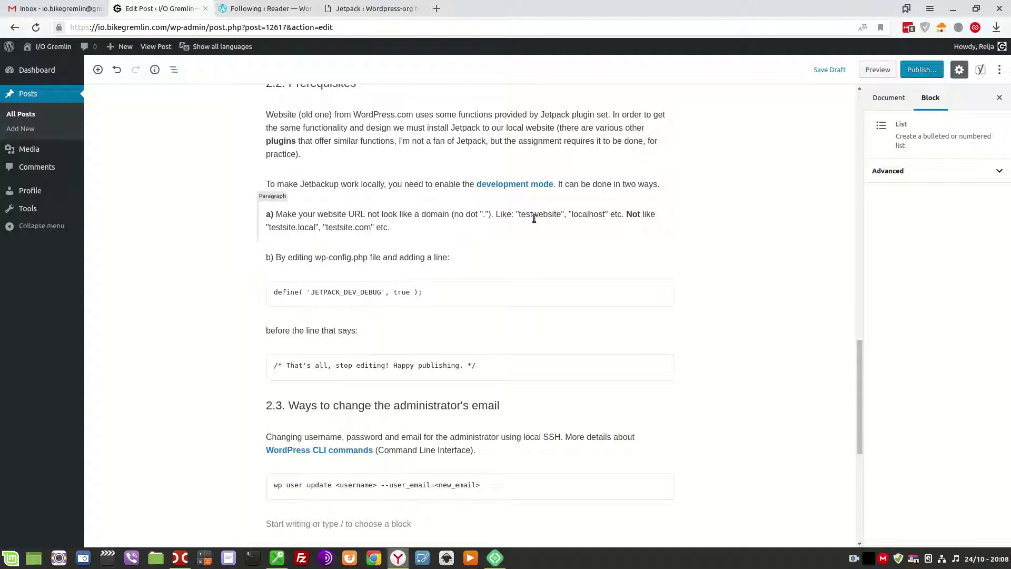
drag(519, 214, 561, 217)
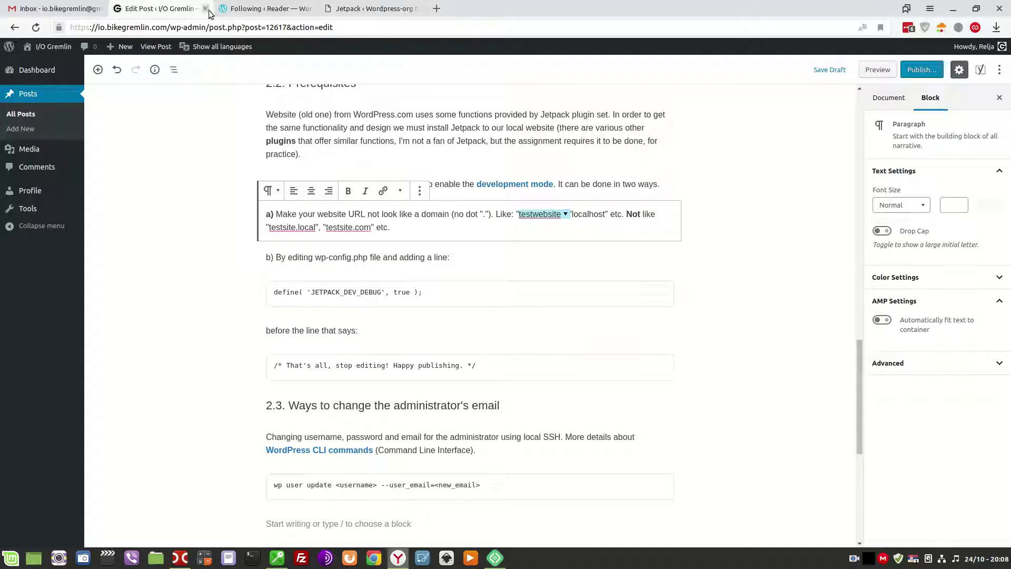
click(251, 3)
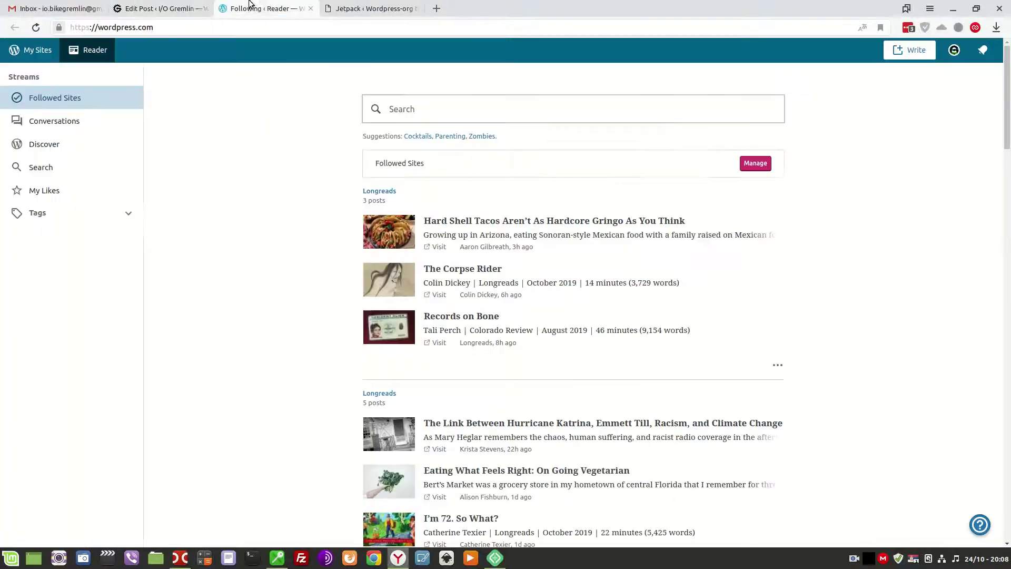
click(168, 7)
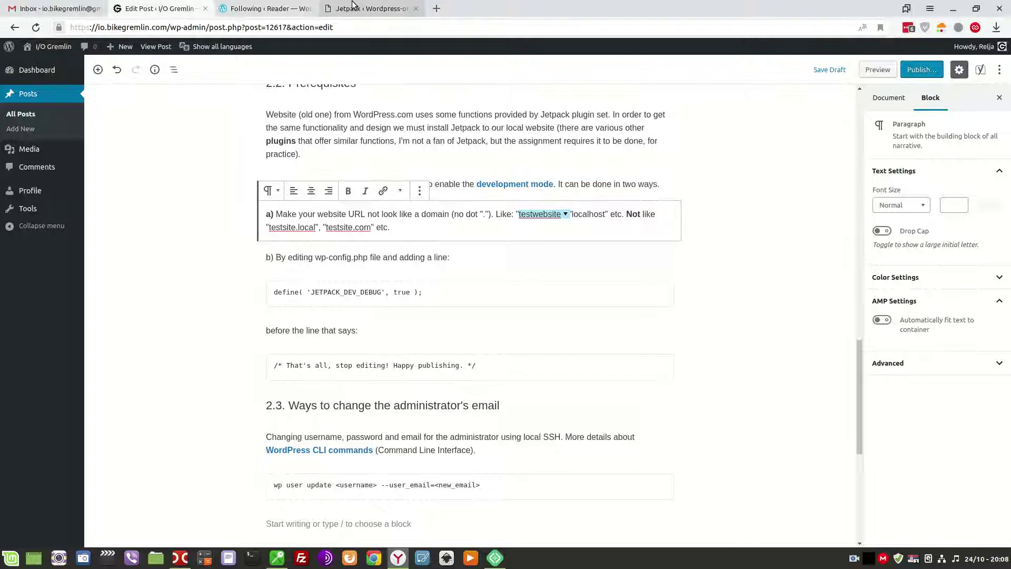
click(369, 9)
mouse_move(42, 80)
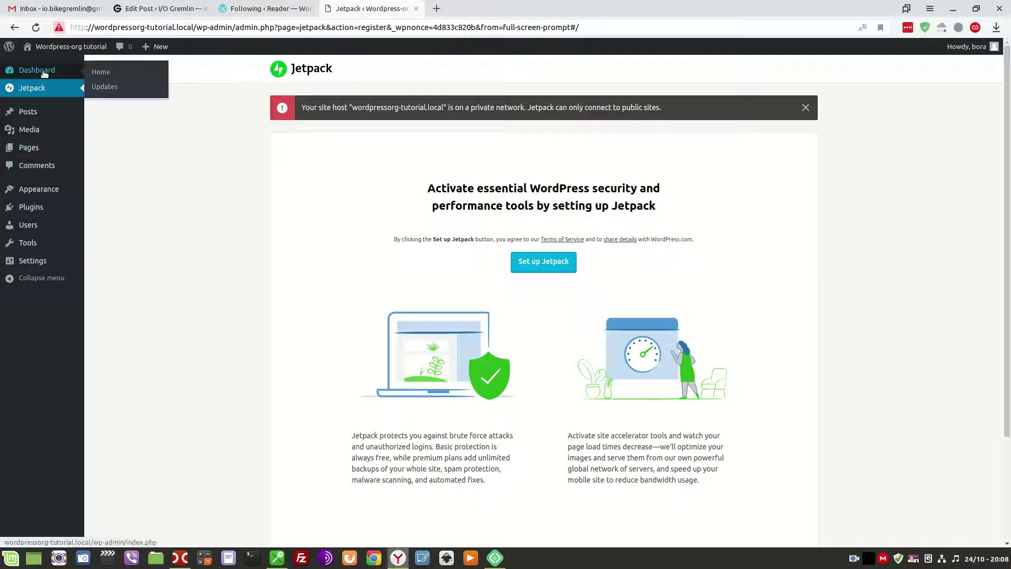
Open Settings > General and highlight part of the WordPress Address (URL) value.
mouse_move(33, 260)
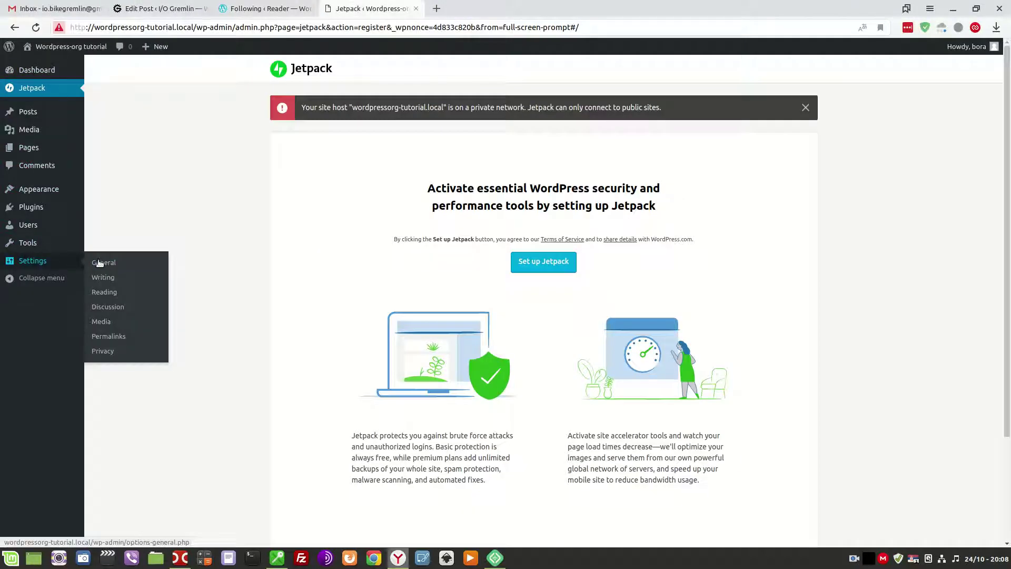
click(104, 263)
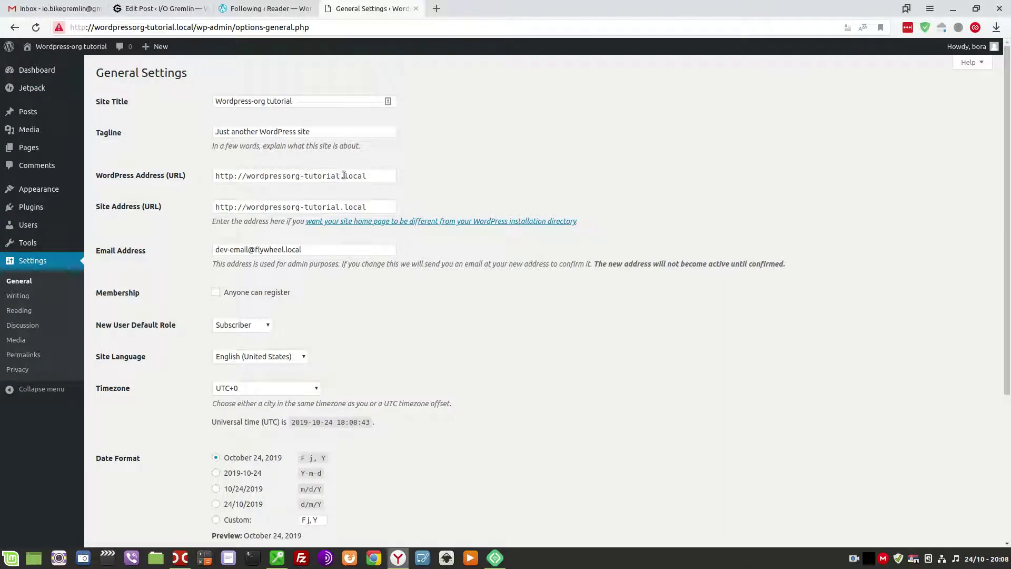
mouse_move(340, 176)
mouse_down()
mouse_move(351, 185)
mouse_move(210, 176)
mouse_up()
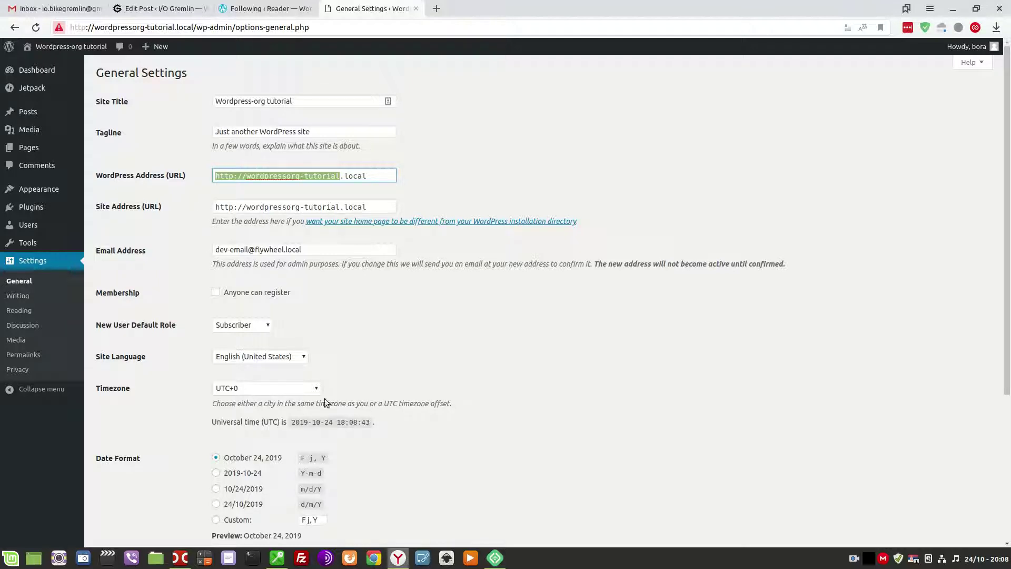
mouse_move(496, 563)
In Local by Flywheel, look through the site's Utilities, SSL and Overview tabs.
click(496, 559)
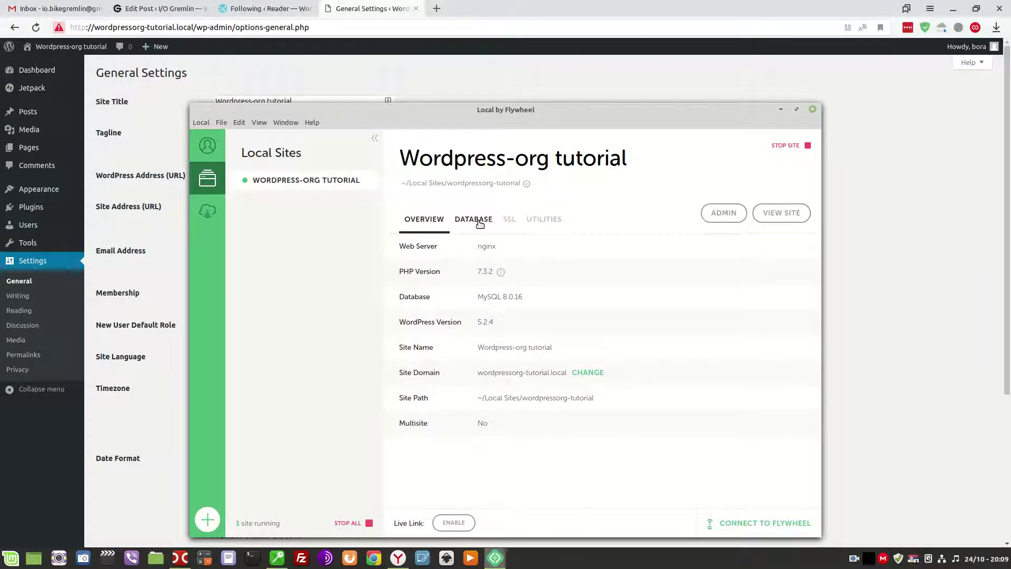
click(528, 227)
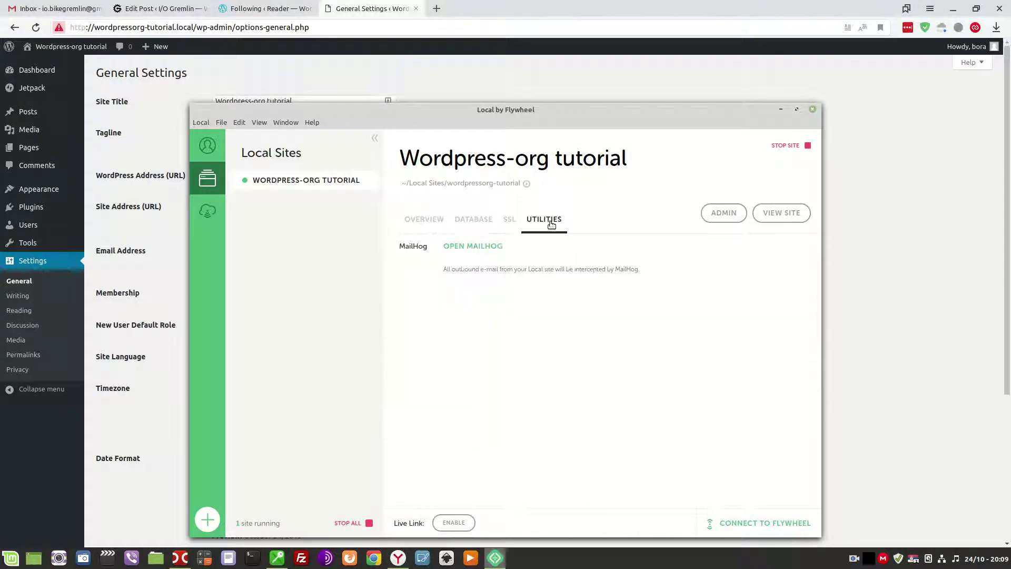
click(508, 220)
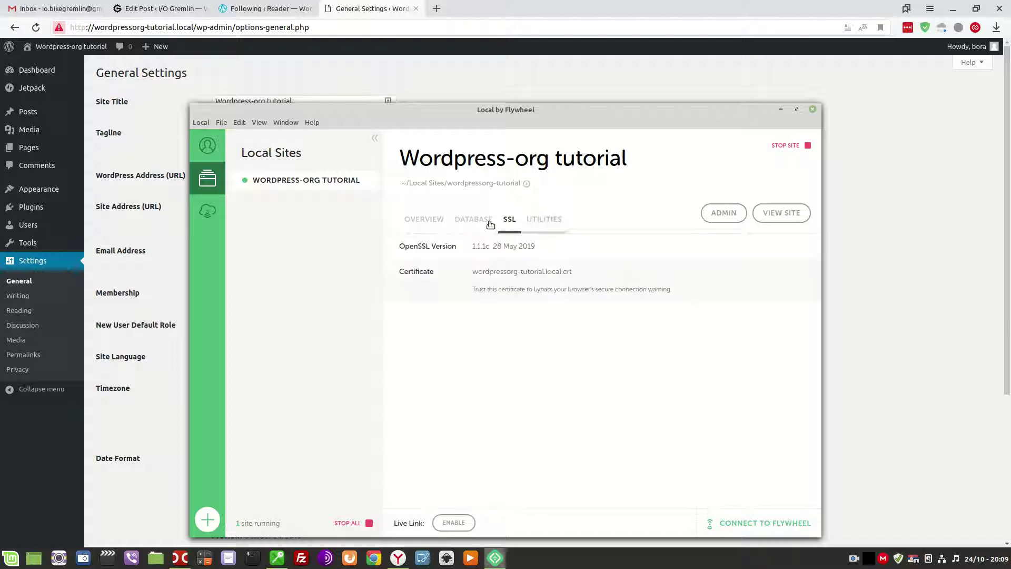
click(431, 224)
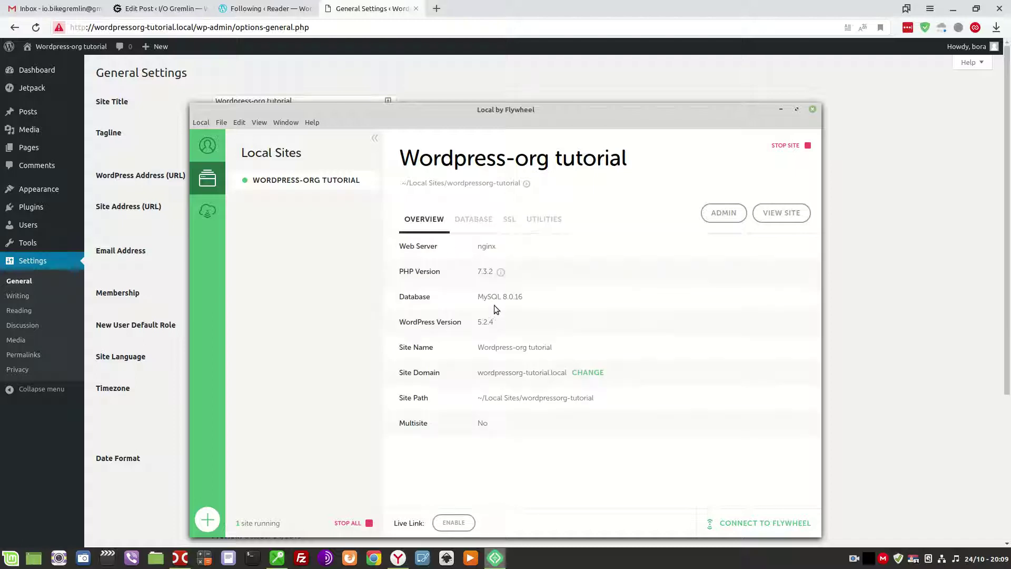
Use Show Folder on the wordpressorg-tutorial site to reveal it in the file manager.
right_click(308, 182)
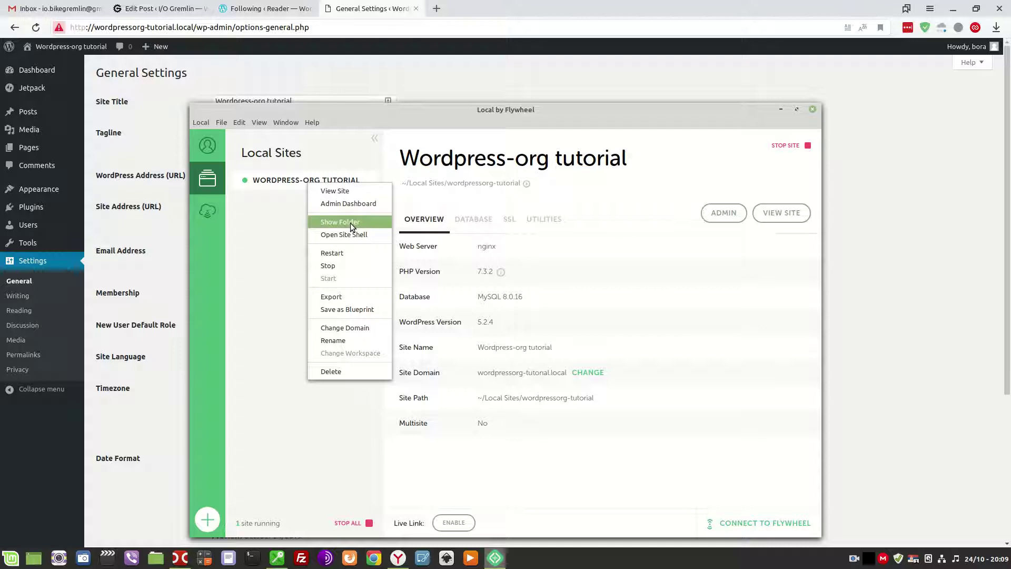
click(270, 184)
right_click(270, 182)
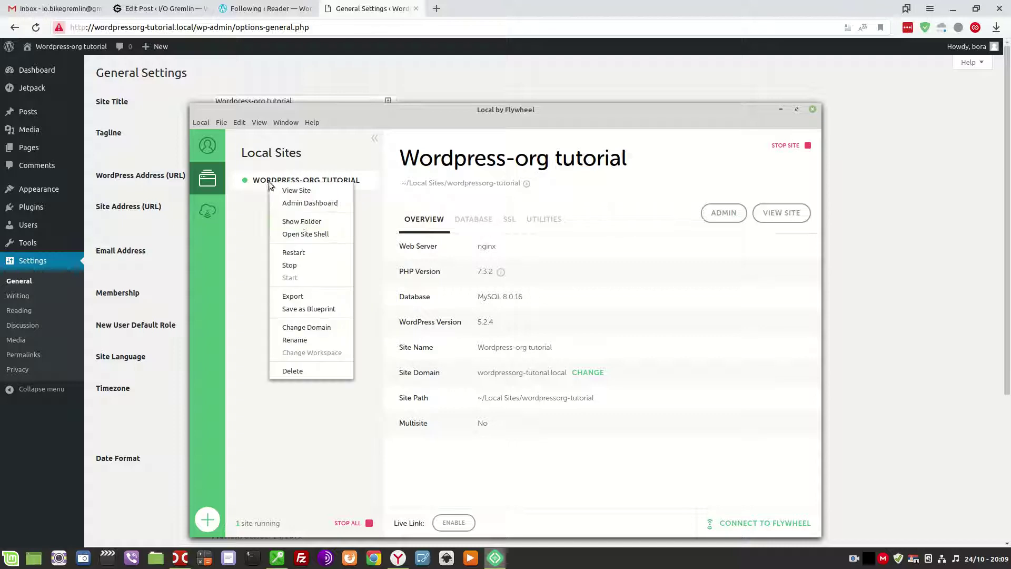
click(299, 224)
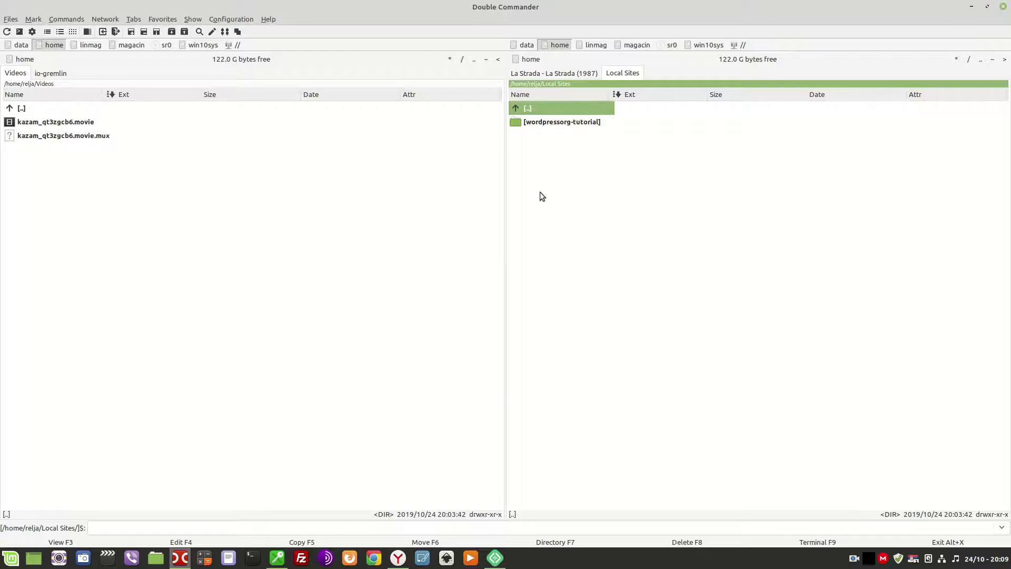
Go into wordpressorg-tutorial/app/public and open wp-config.php in Kate.
click(570, 123)
double_click(569, 122)
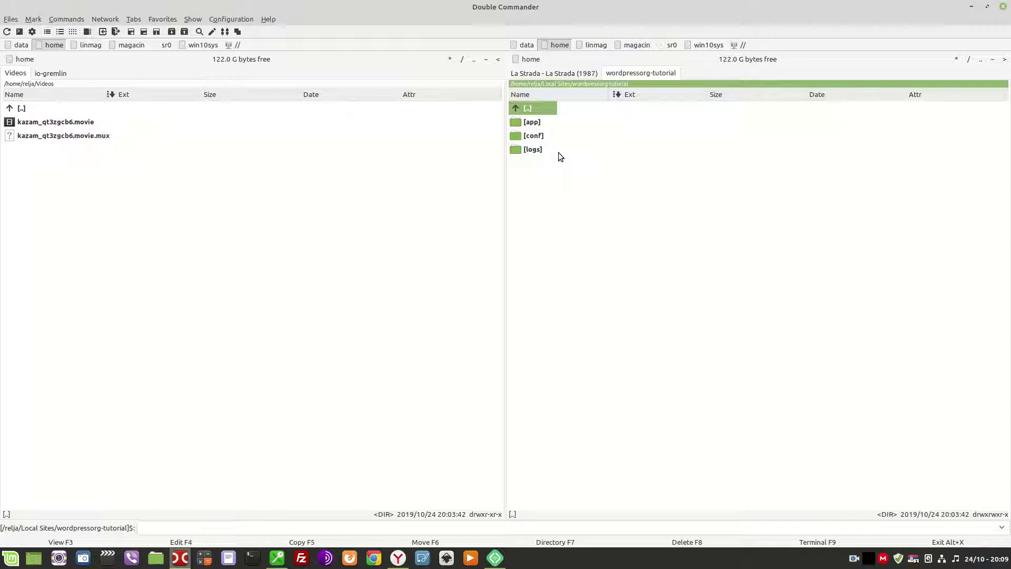
double_click(533, 122)
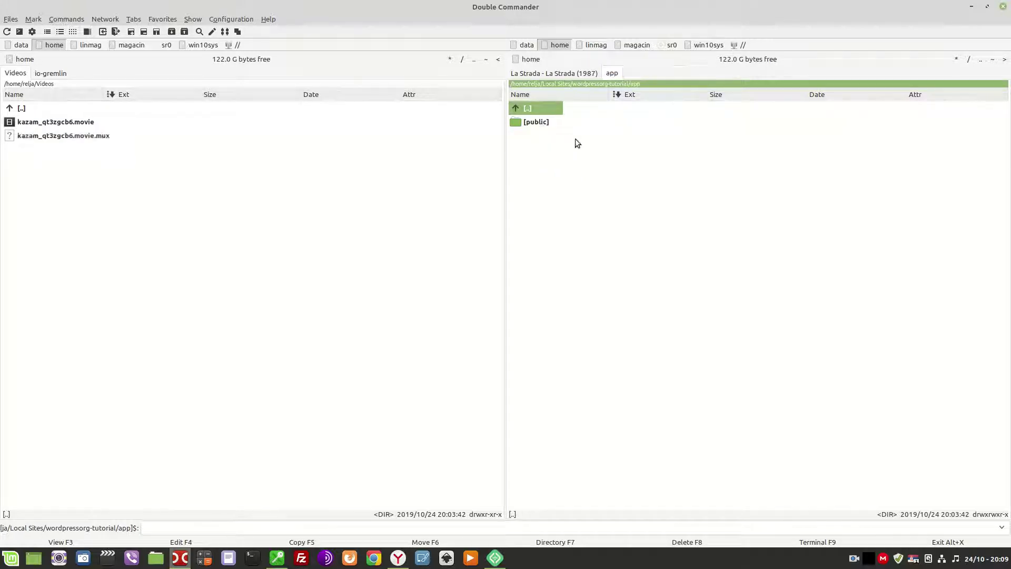
double_click(538, 123)
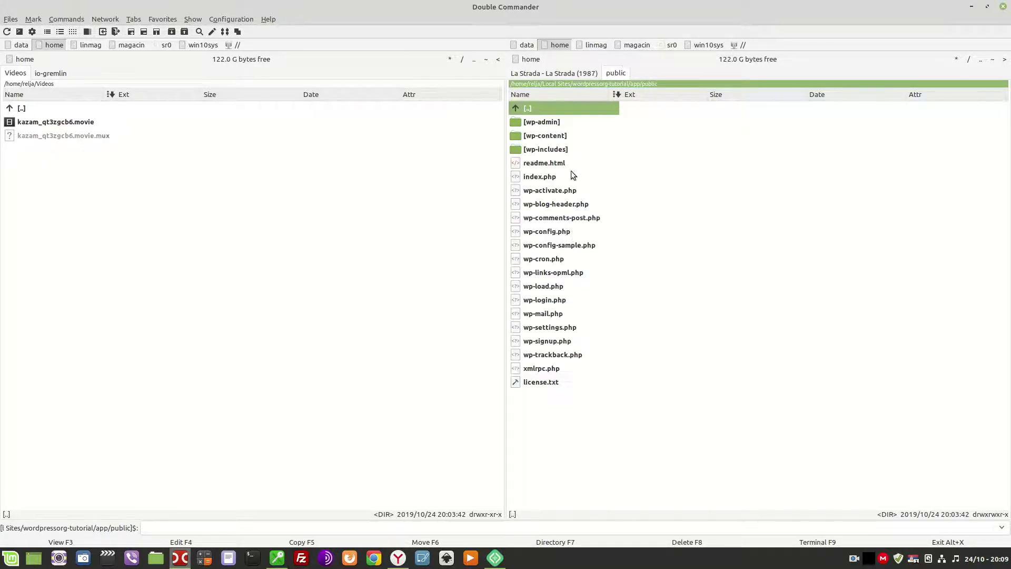
click(541, 231)
right_click(551, 233)
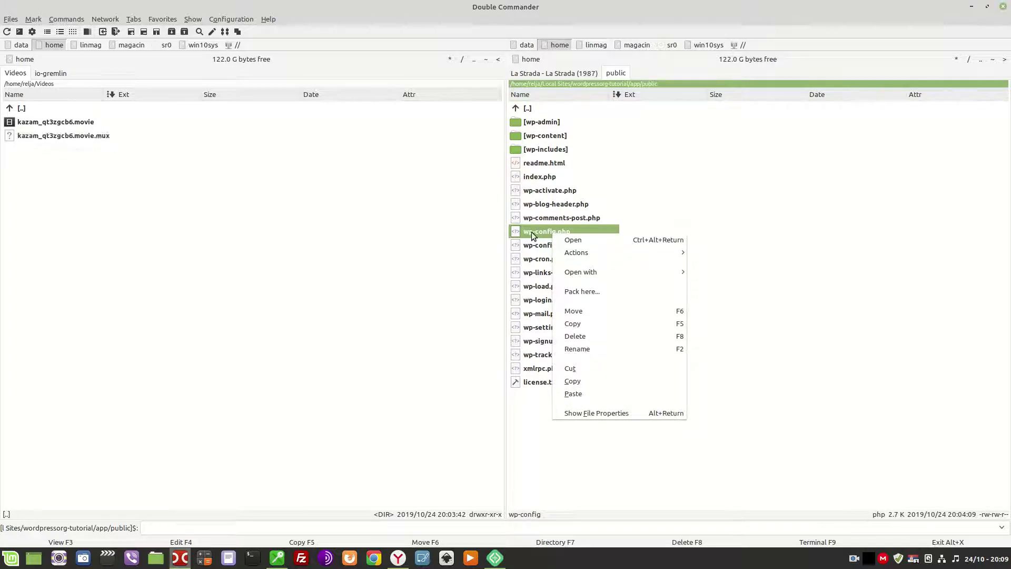
click(532, 232)
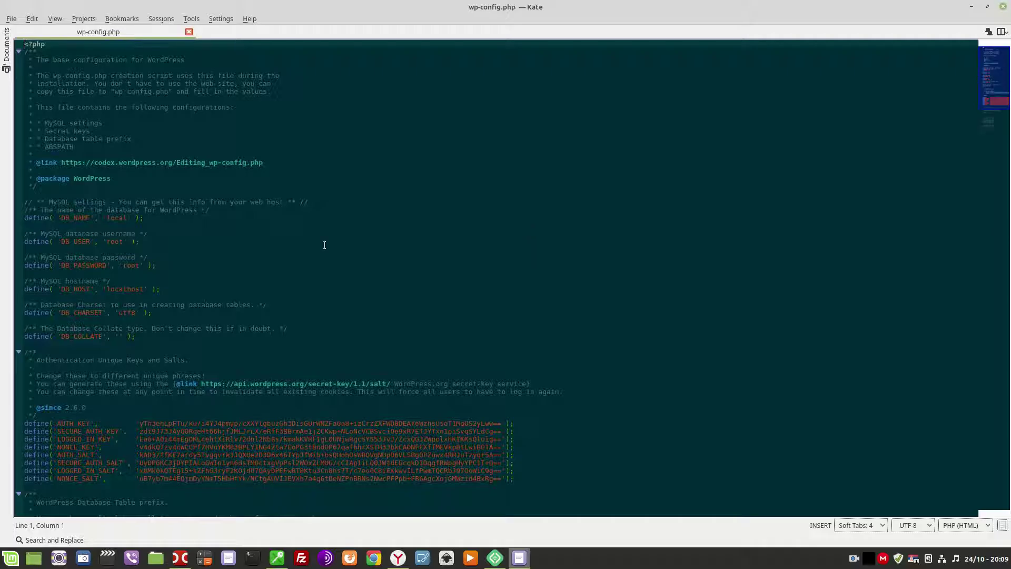
Mark the empty line before the stop-editing comment, then copy the JETPACK_DEV_DEBUG define line from the post.
scroll(221, 250, down, 6)
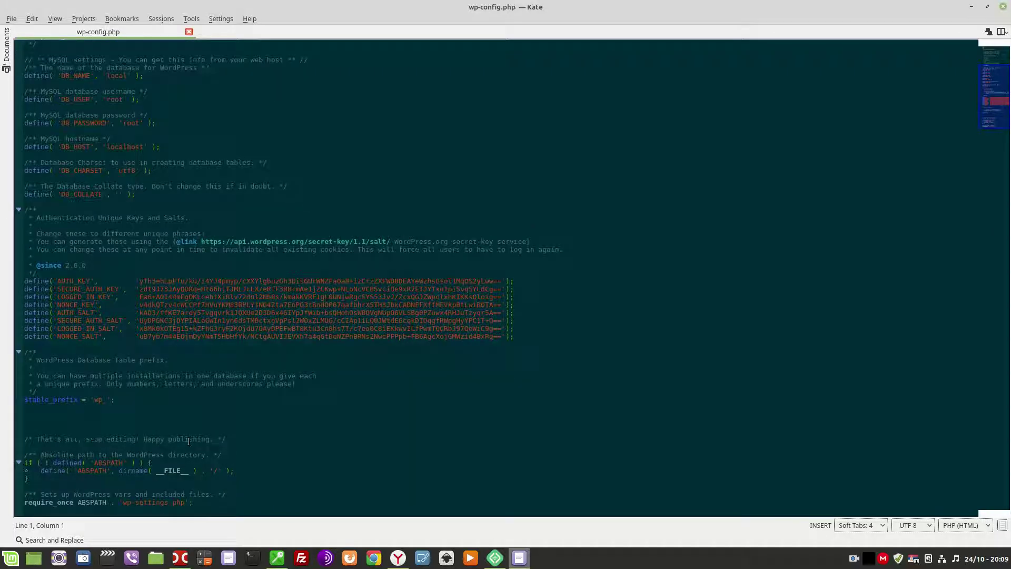
click(81, 424)
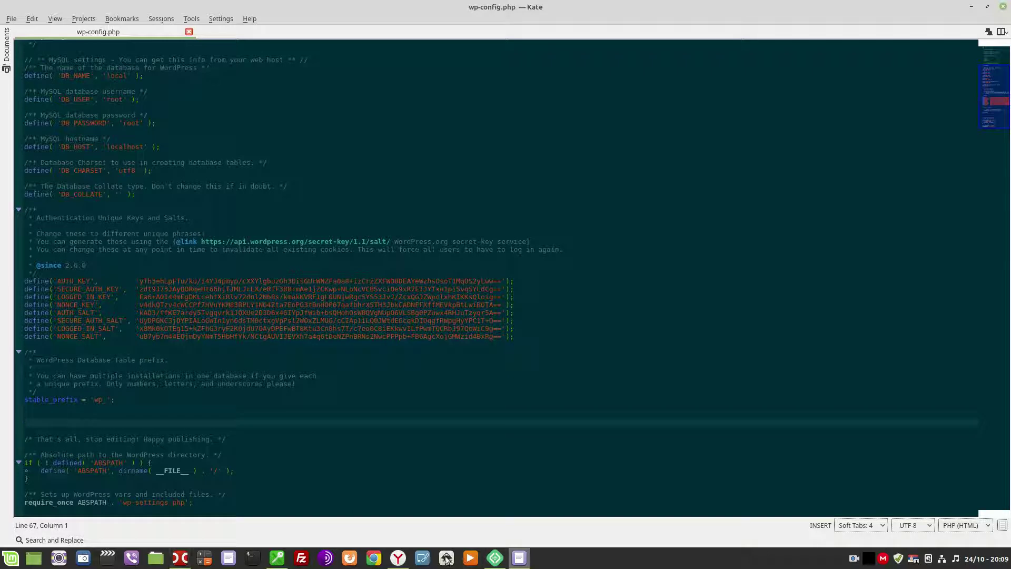
click(398, 558)
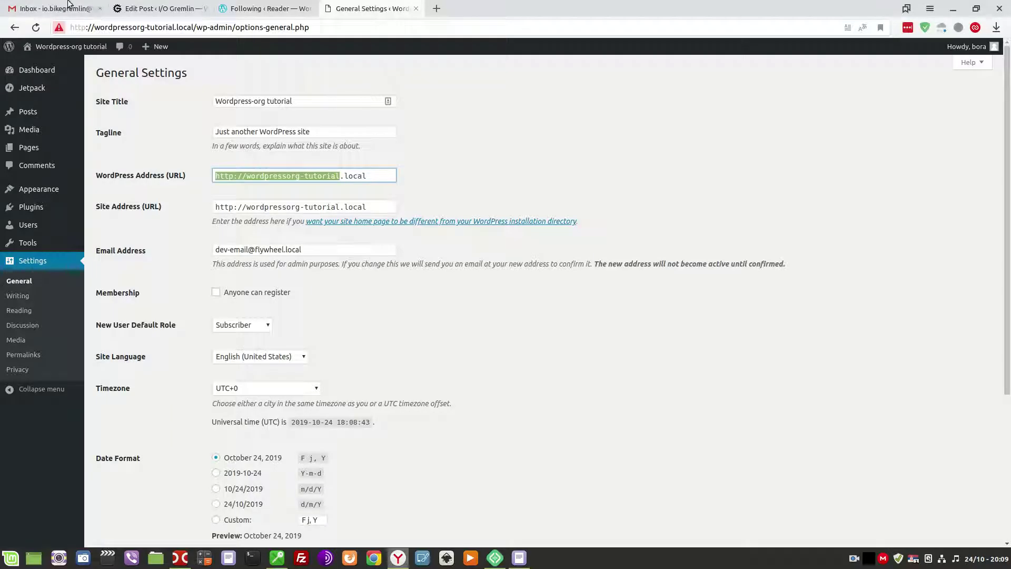
click(163, 7)
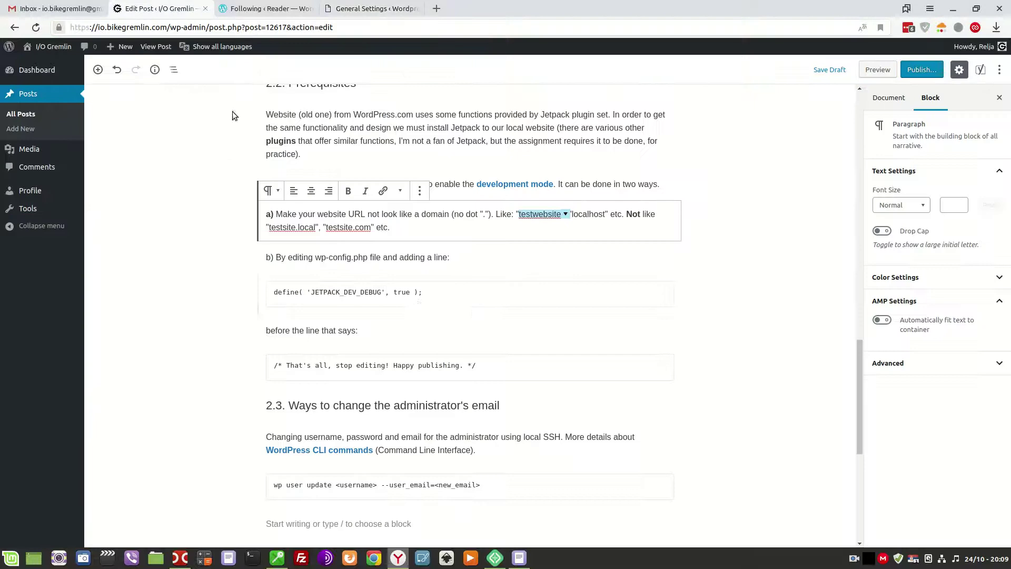
click(415, 311)
drag(429, 293, 258, 294)
drag(430, 292, 269, 293)
key(ctrl+c)
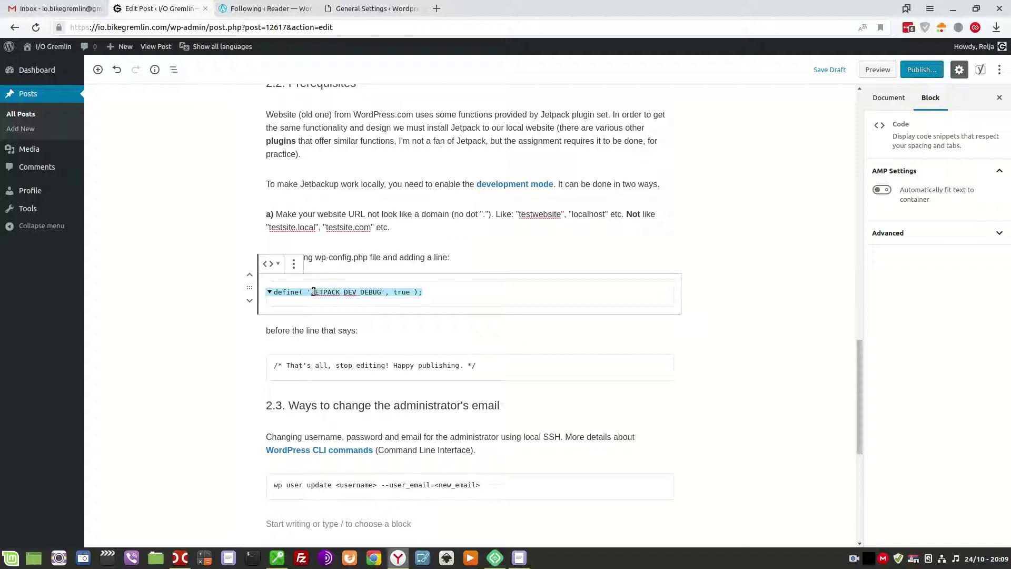
right_click(315, 294)
click(324, 311)
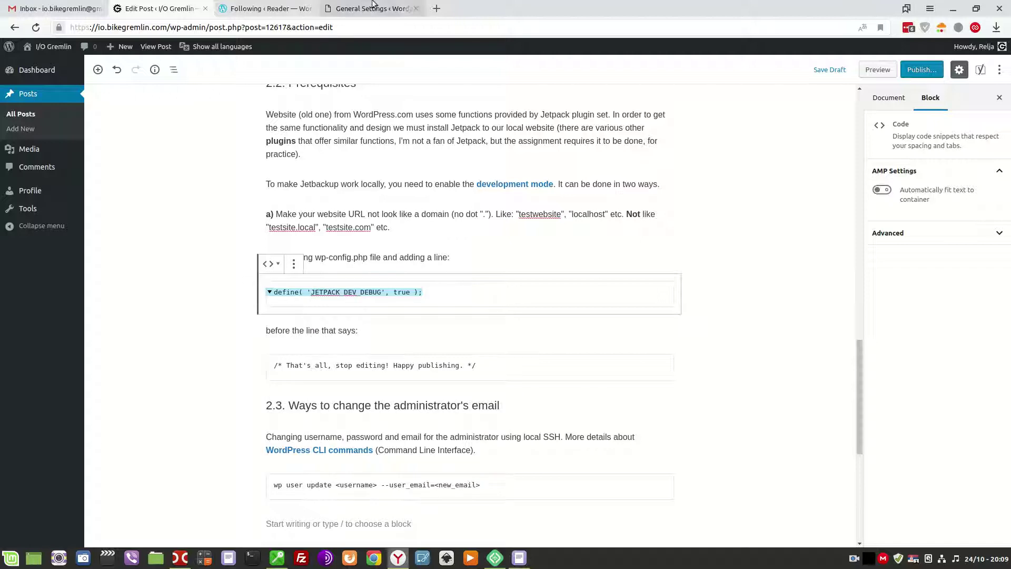
Paste define( 'JETPACK_DEV_DEBUG', true ); into wp-config.php, save it, and close Kate.
click(519, 557)
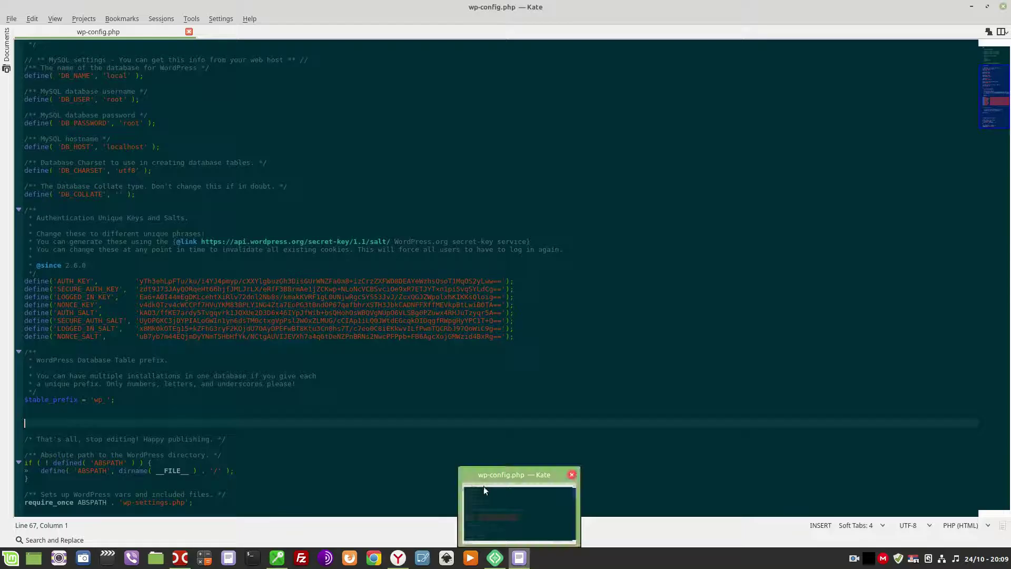
right_click(47, 422)
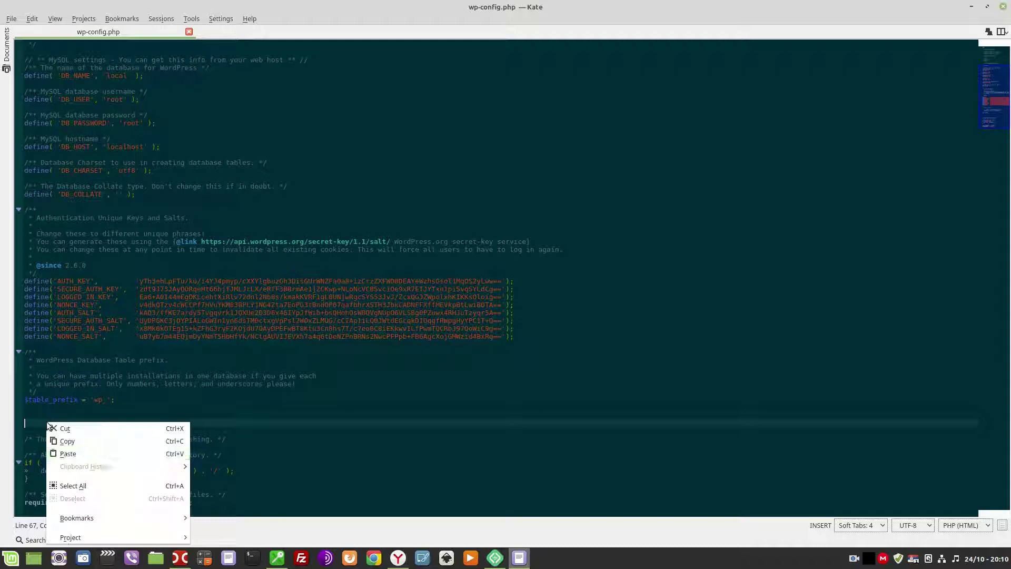
click(69, 454)
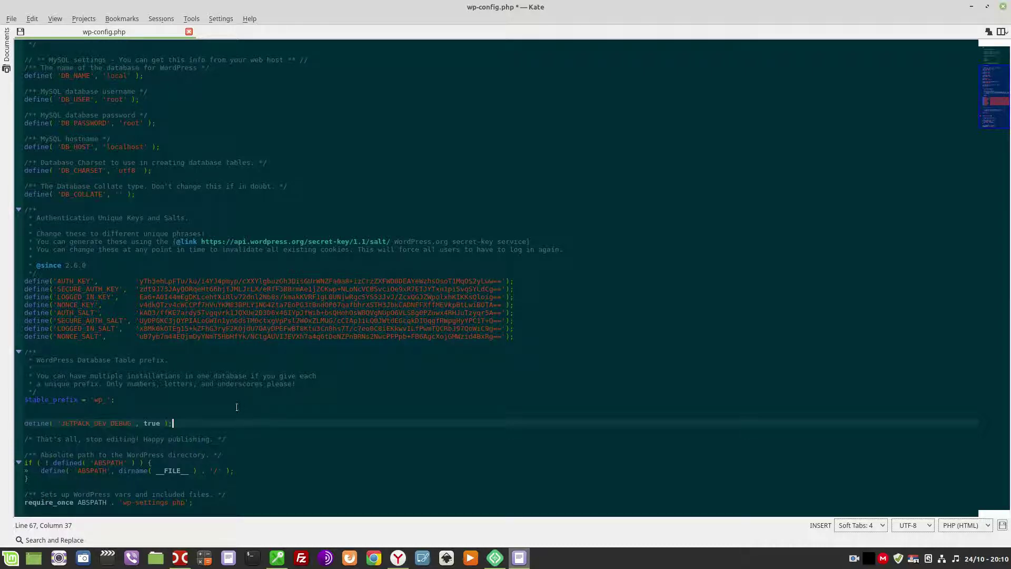
click(11, 19)
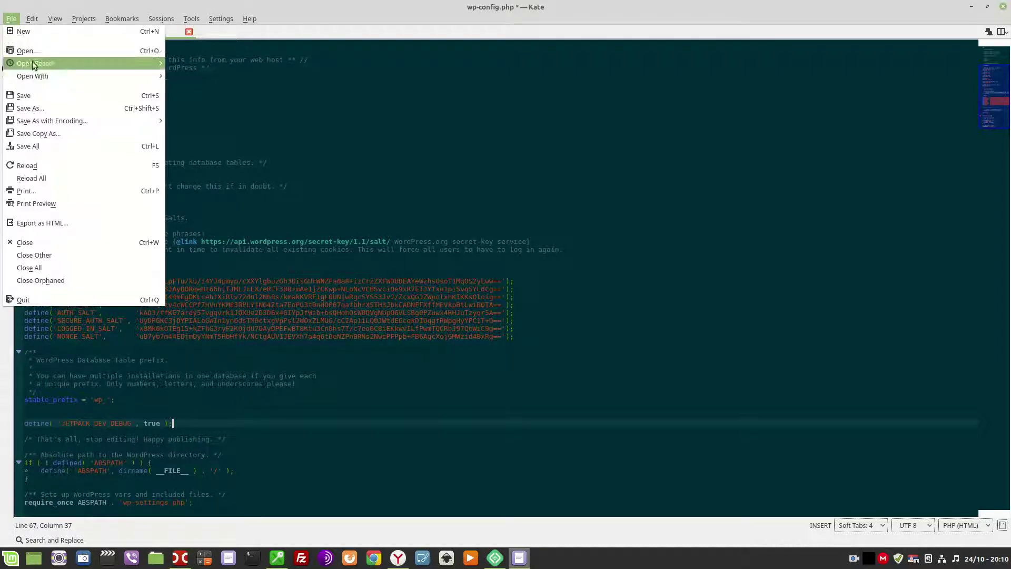
click(24, 95)
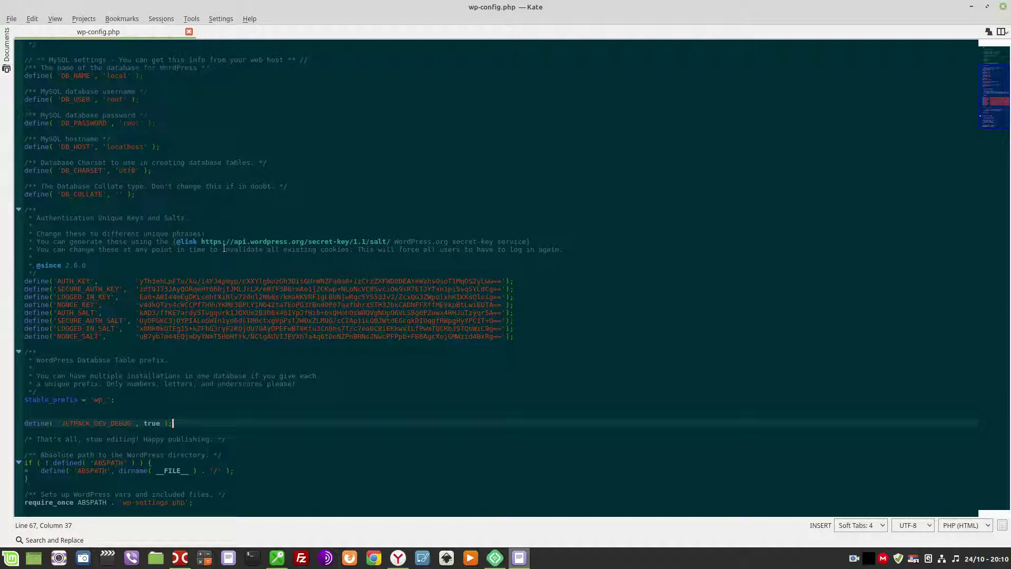
click(1005, 8)
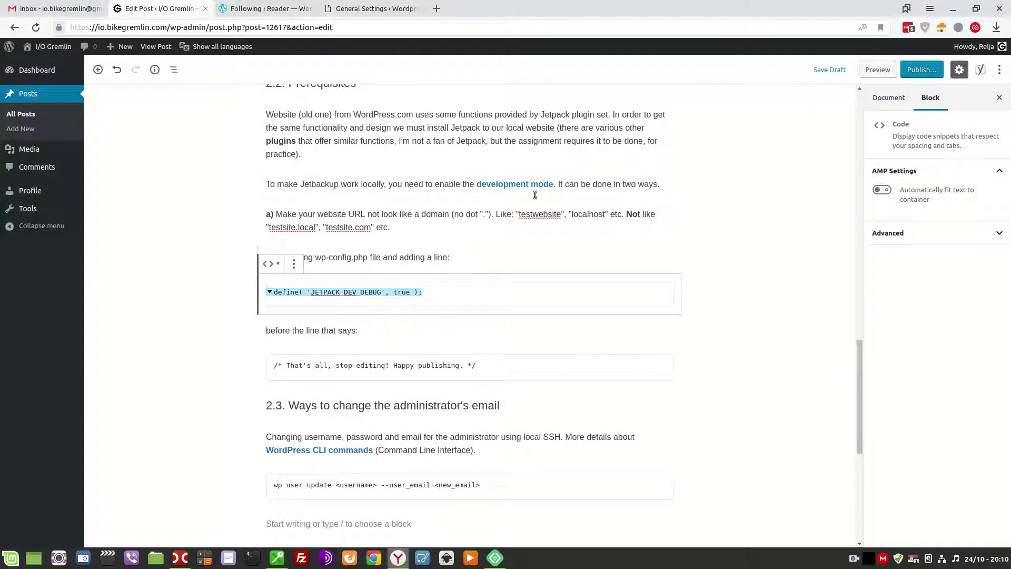
click(363, 8)
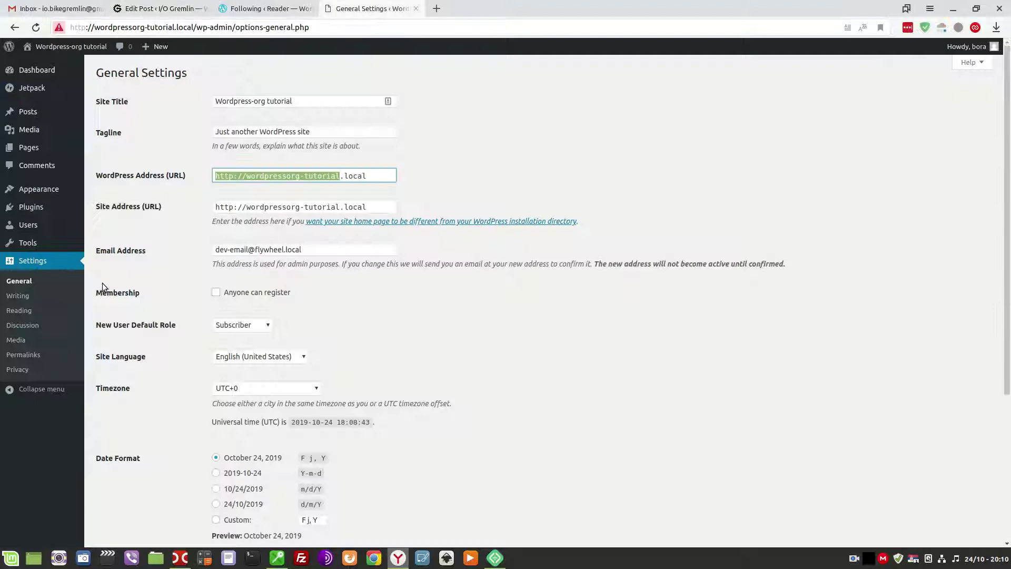
Open Jetpack's settings from Installed Plugins to verify Development Mode, then return to the post.
mouse_move(53, 207)
click(129, 210)
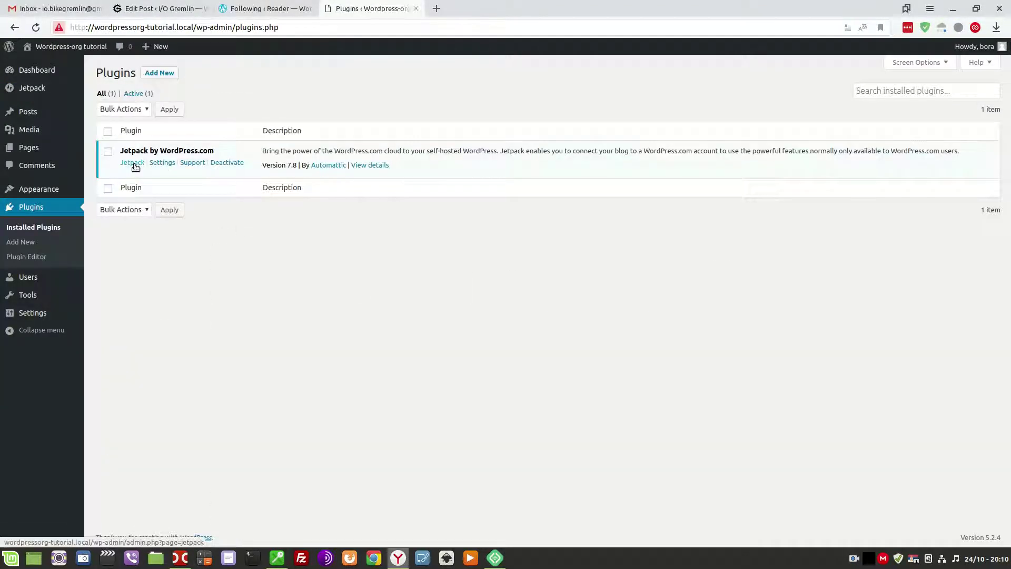
click(162, 163)
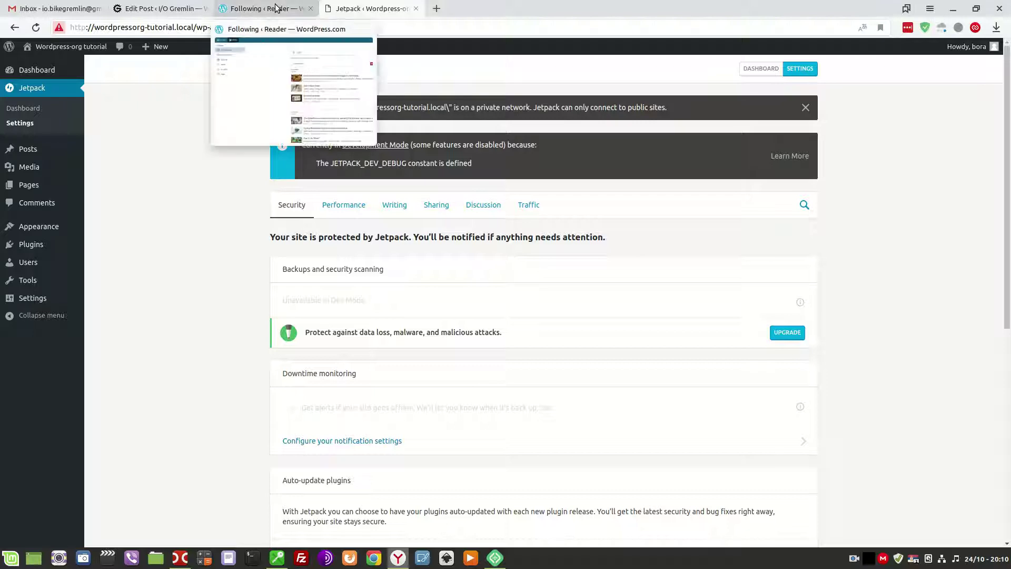
click(159, 4)
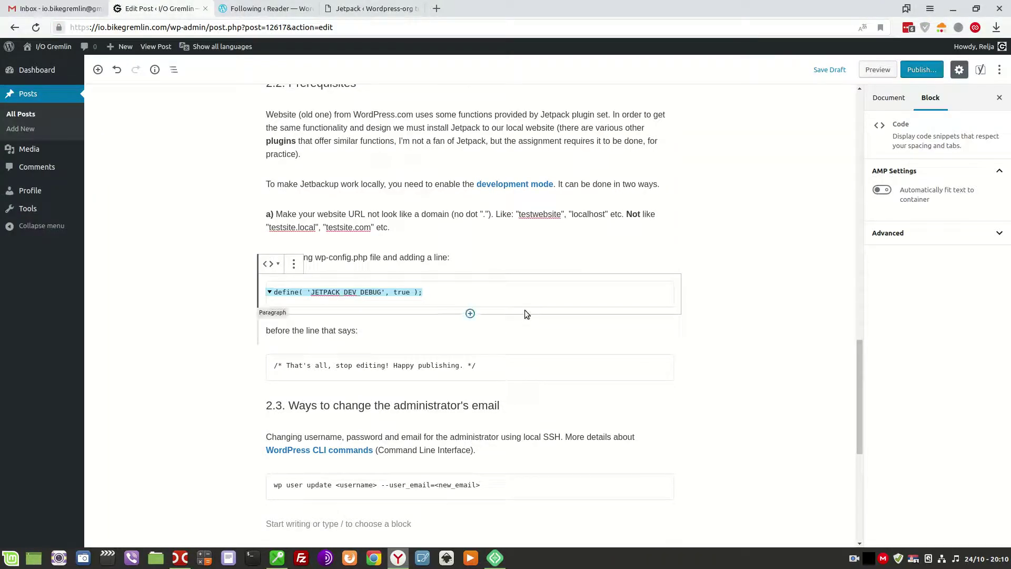
Prefix the first assignment task with an asterisk to mark it done.
scroll(520, 327, up, 13)
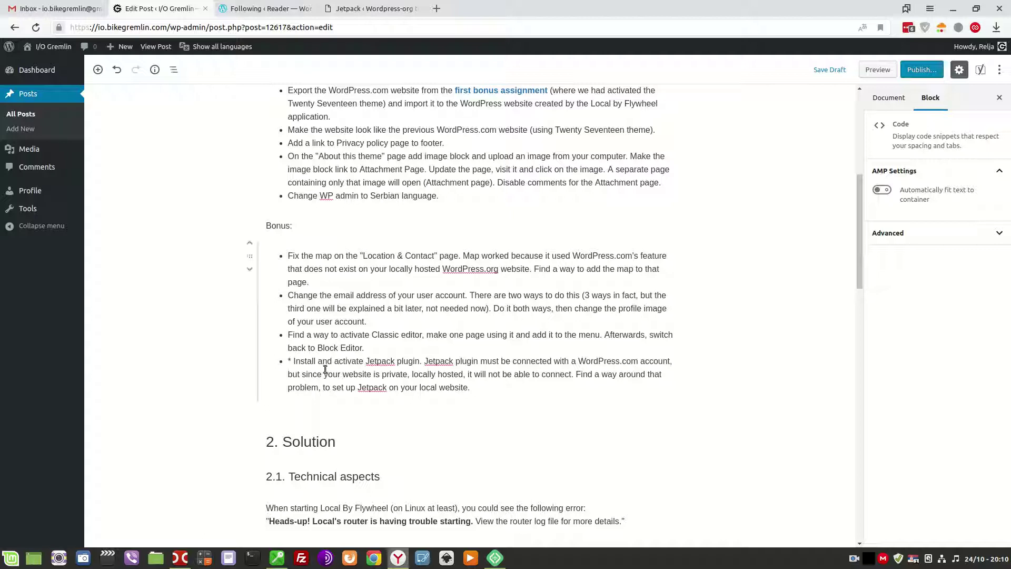
scroll(487, 361, up, 2)
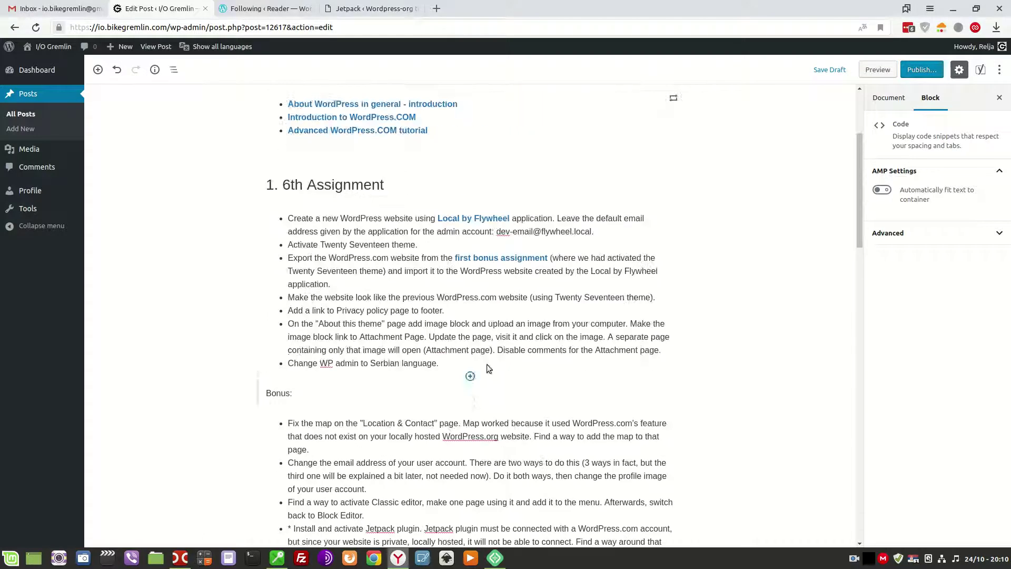
scroll(543, 361, down, 1)
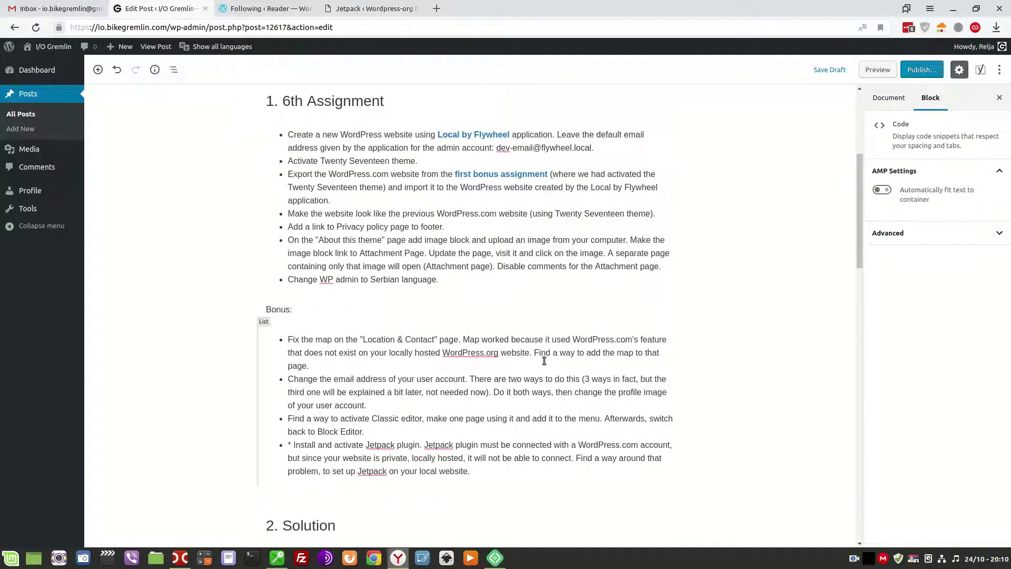
click(311, 135)
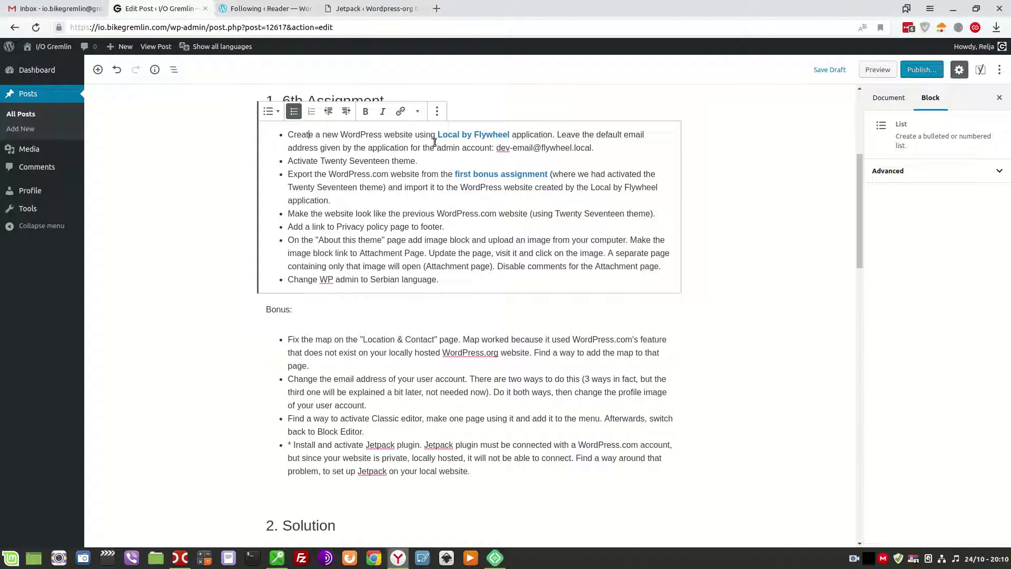
click(287, 135)
text(*)
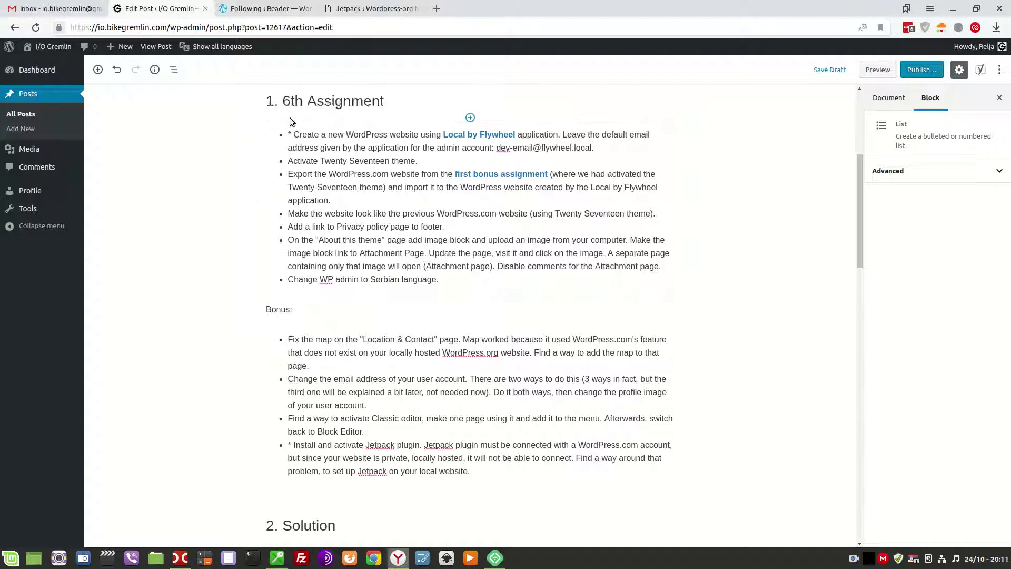
Check the site in Local by Flywheel, then return to the local Jetpack settings.
click(491, 562)
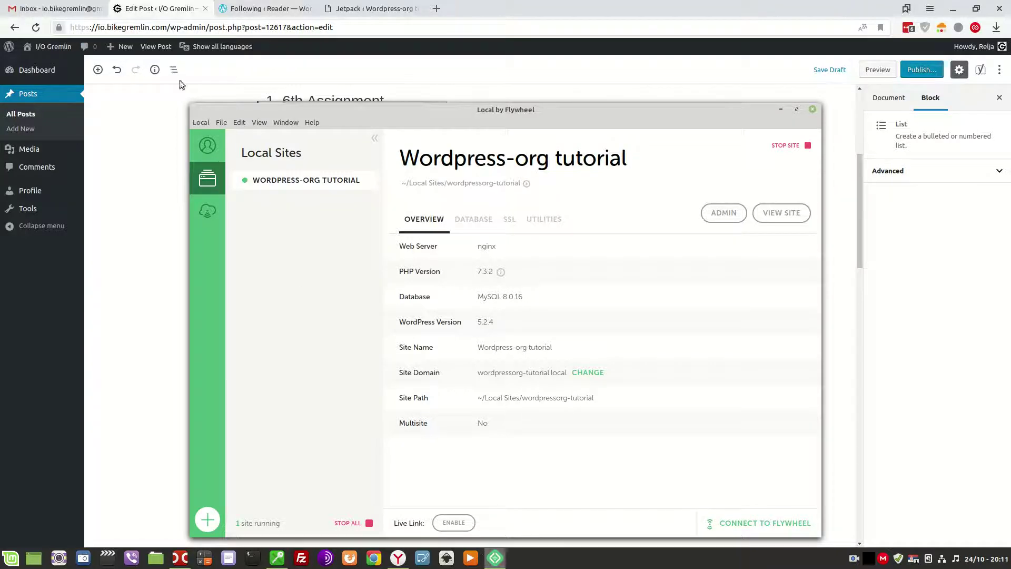
click(158, 6)
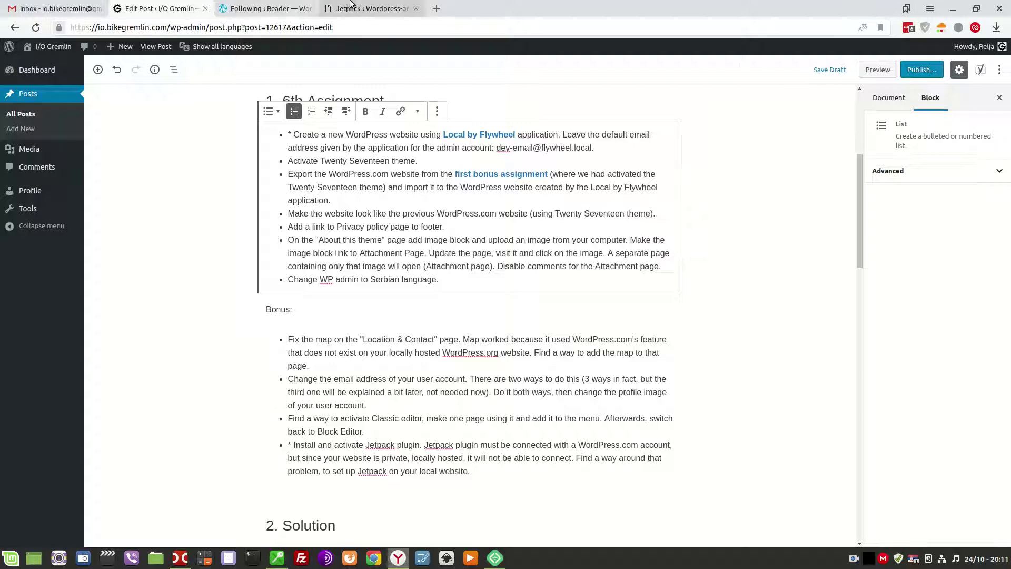
click(369, 8)
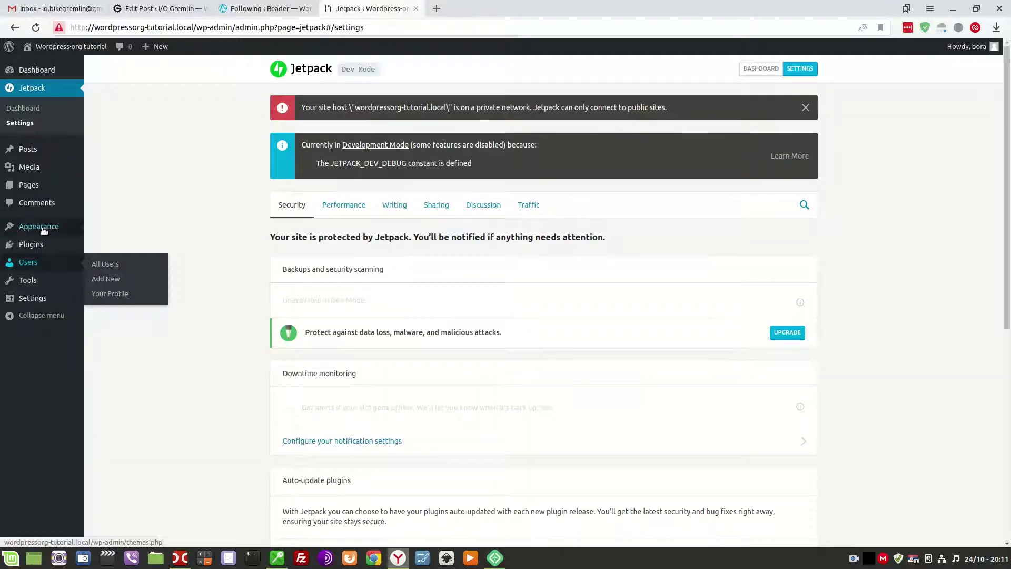
Activate the Twenty Seventeen theme on the local site and return to the post editor.
mouse_move(44, 227)
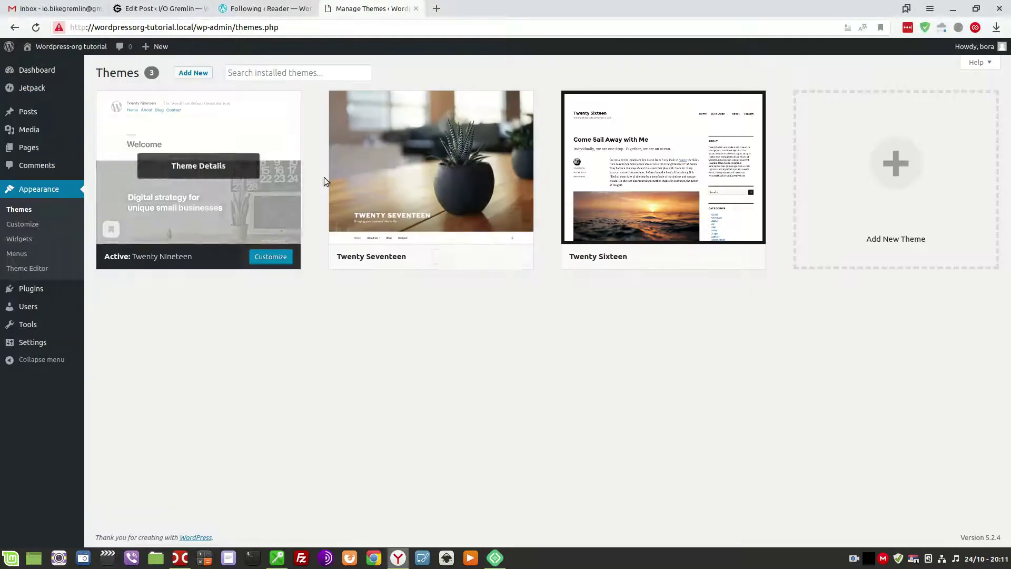
mouse_move(376, 221)
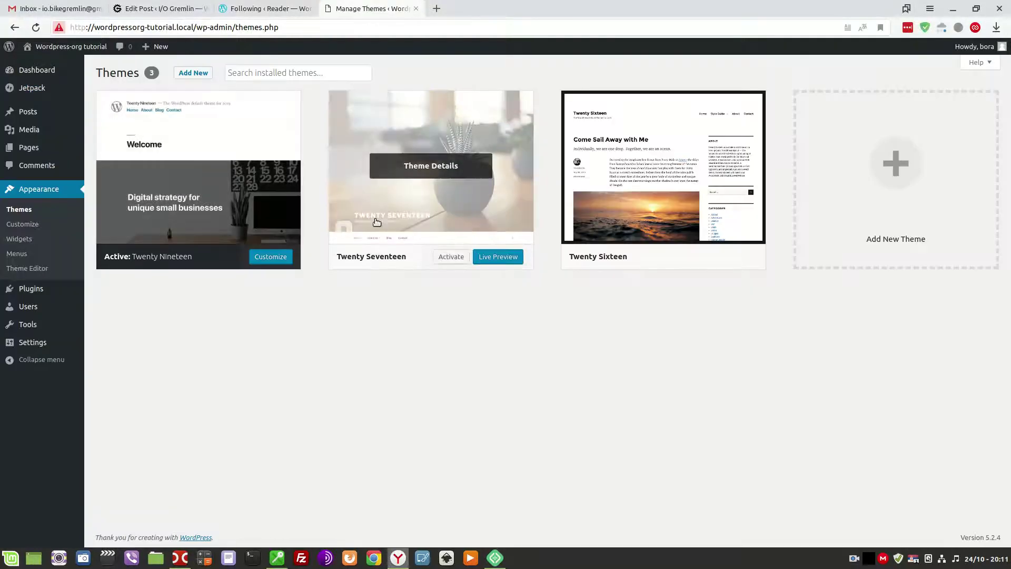
click(457, 259)
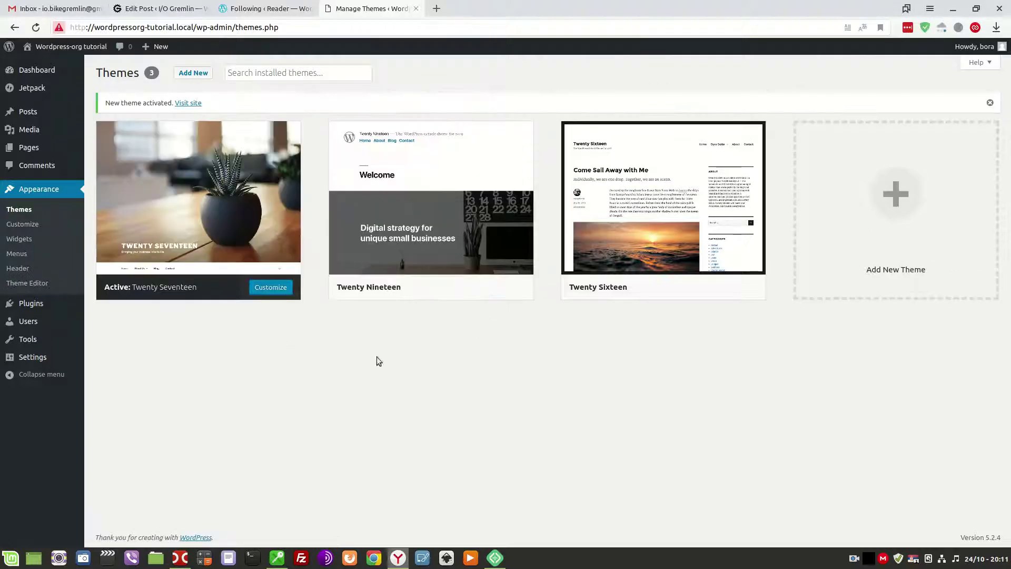
click(162, 8)
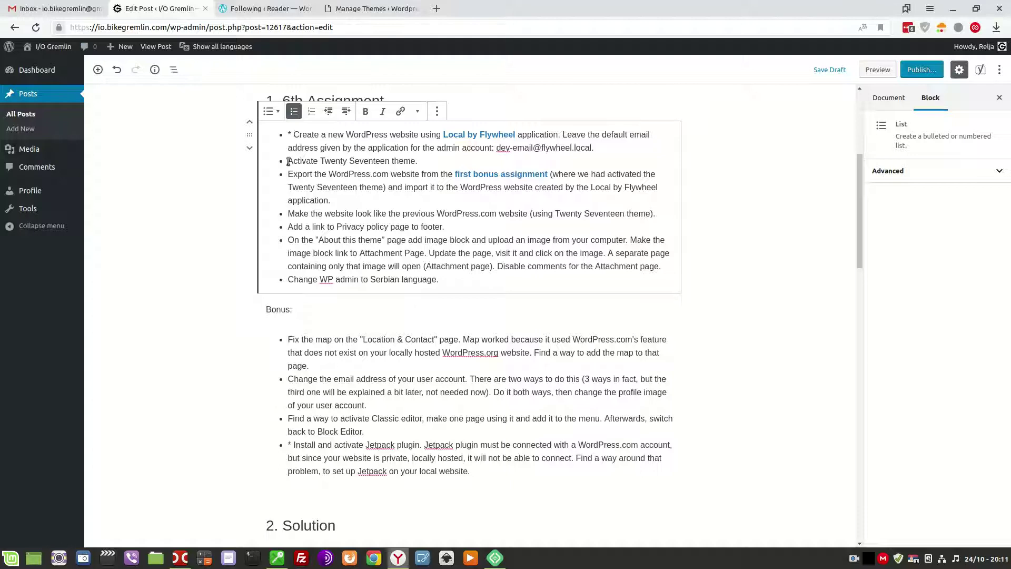
Put an asterisk before the 'Activate Twenty Seventeen theme' task, then go to the Reader.
click(289, 161)
text(*)
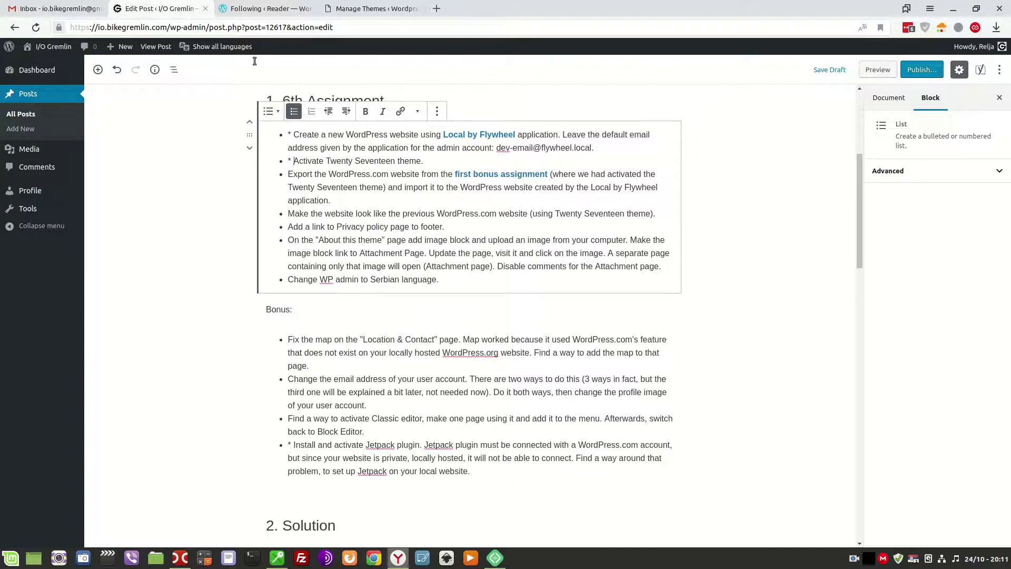
click(248, 7)
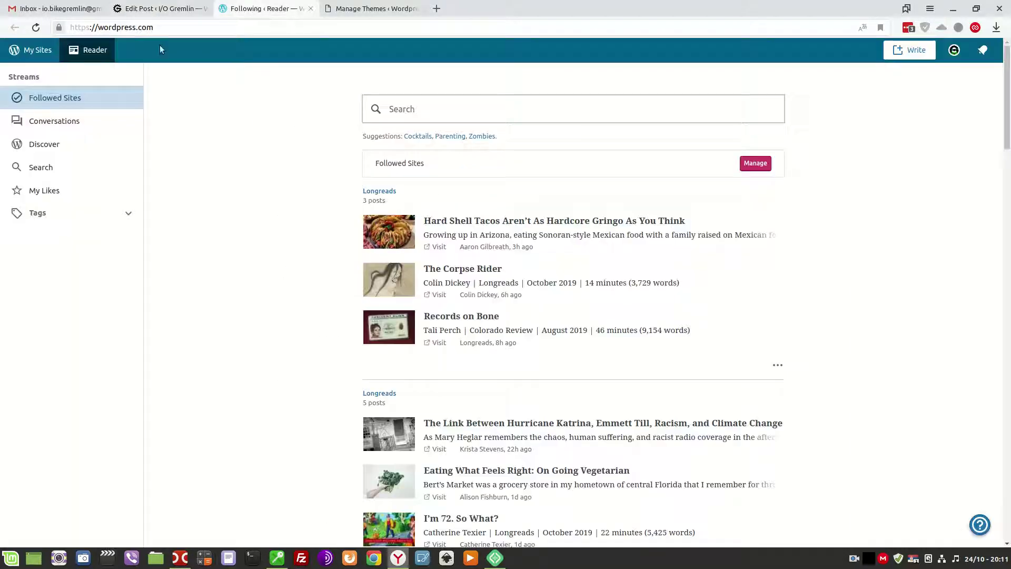
Switch the WordPress.com dashboard to the Fourth and fifth assignment site.
click(14, 51)
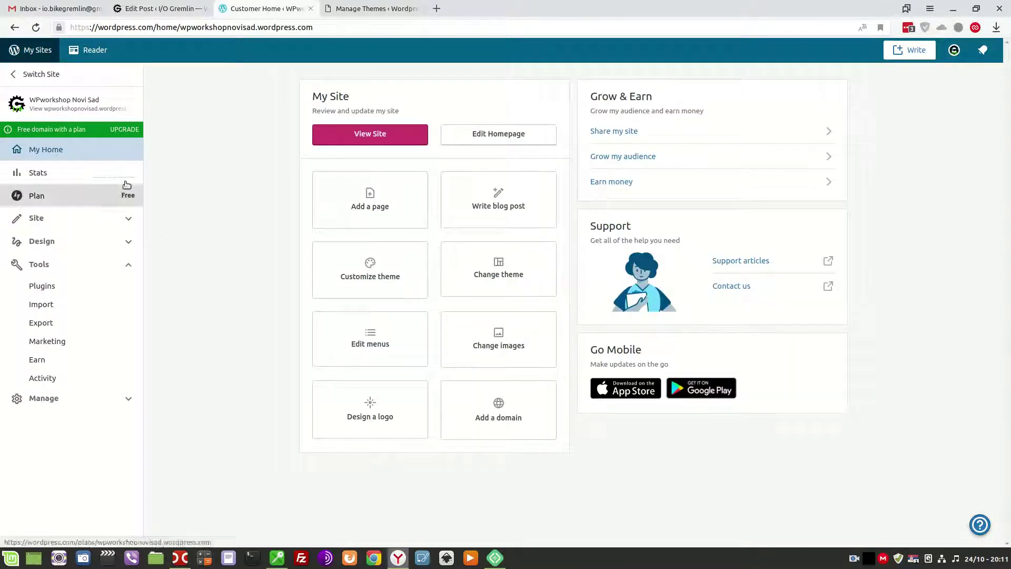
click(18, 75)
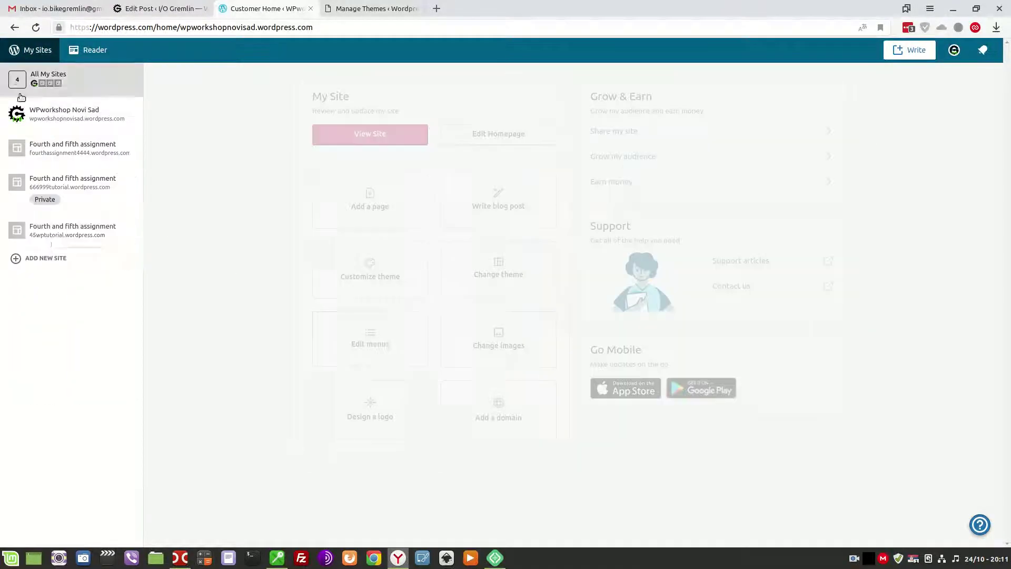
click(47, 234)
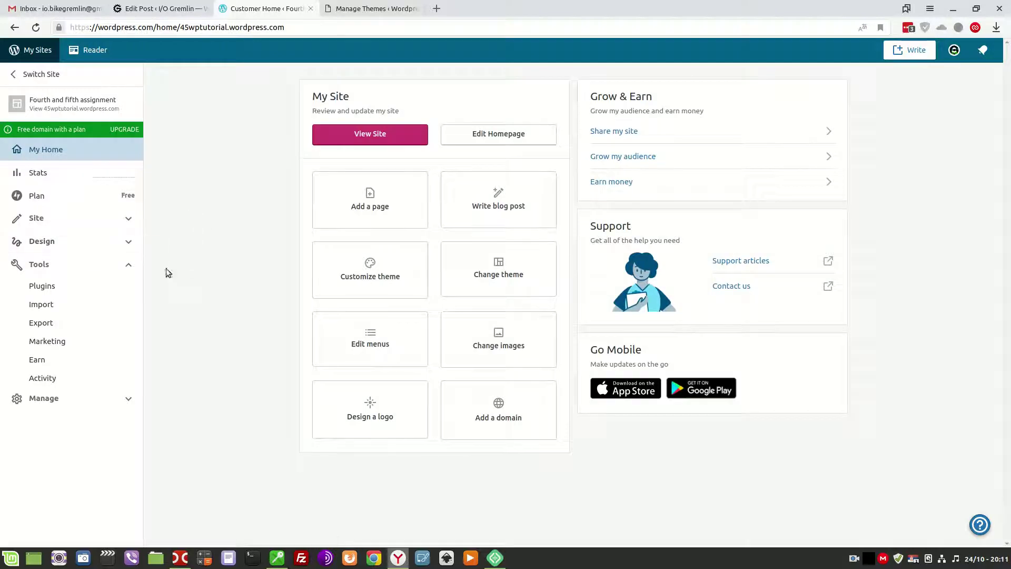
Open the live Twenty Seventeen site in a new tab, look through it, and return to the dashboard.
right_click(21, 101)
click(50, 110)
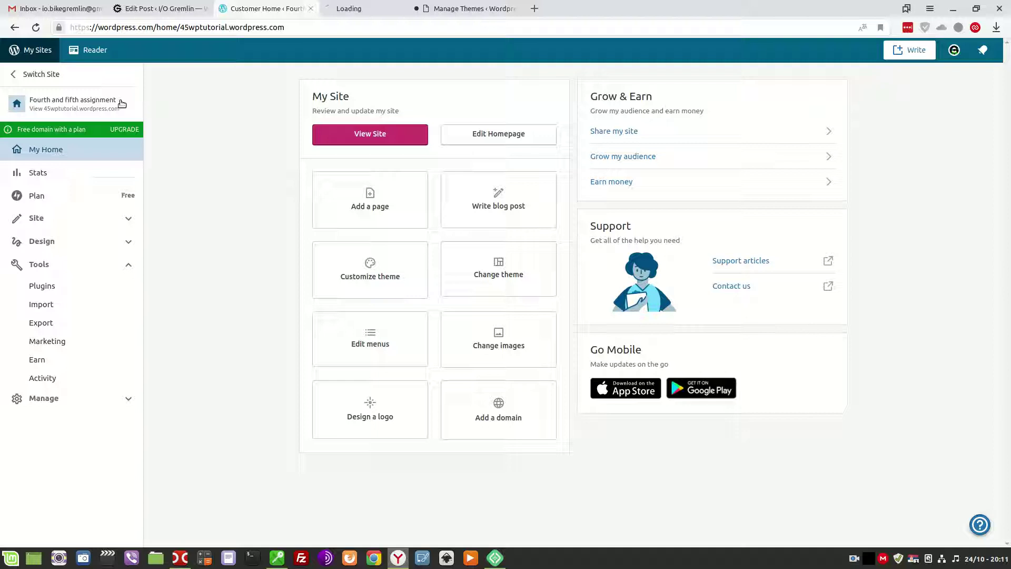
click(343, 5)
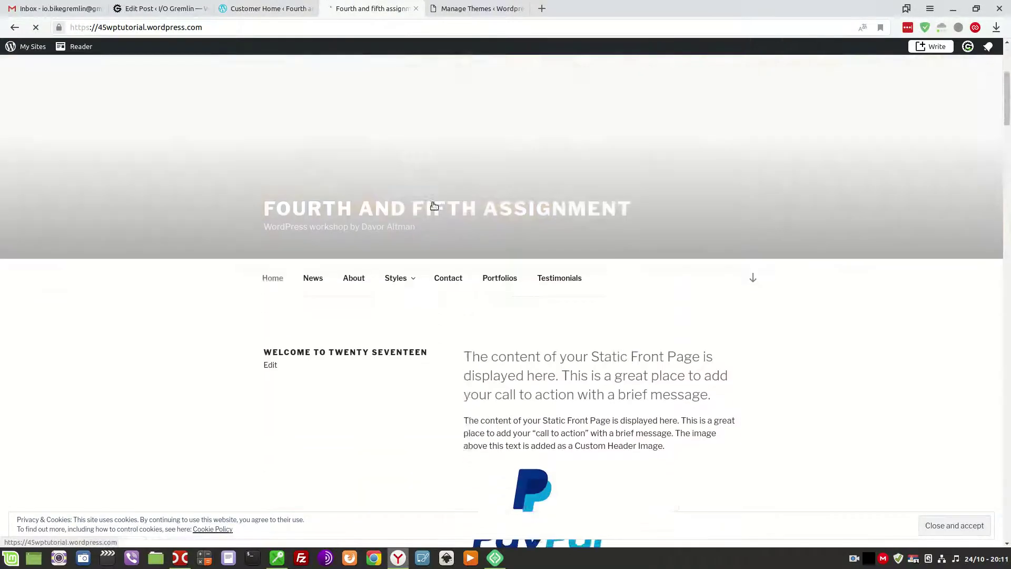
scroll(435, 209, down, 15)
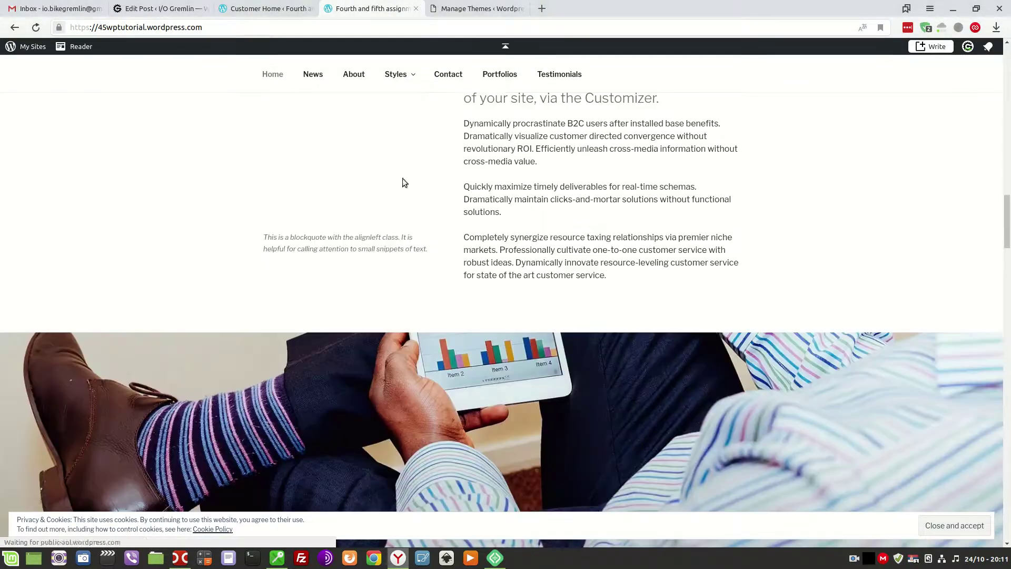
click(266, 7)
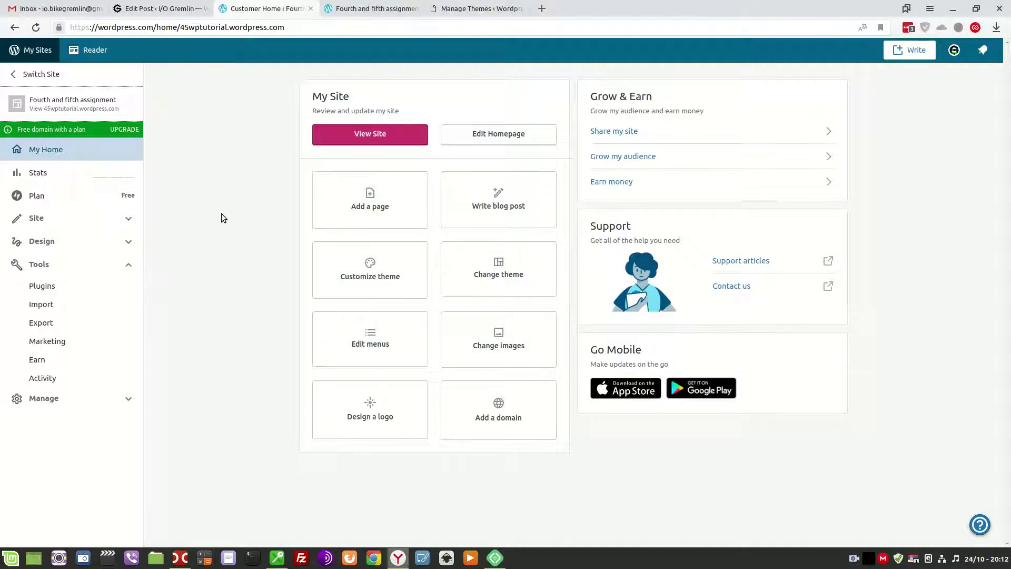
Run Export All for the Fourth and fifth assignment site, then check Gmail for the completion email.
click(49, 325)
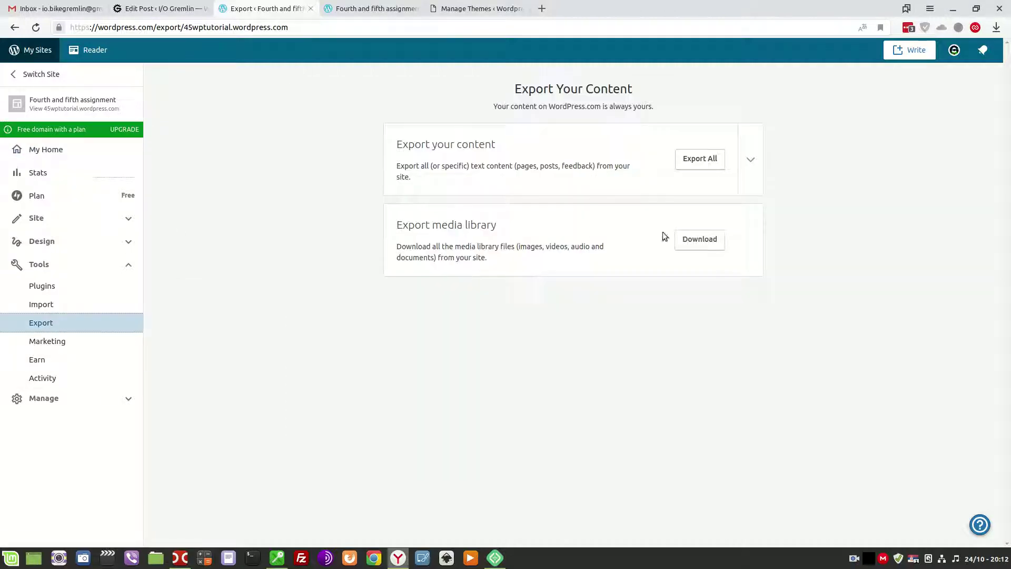
click(750, 160)
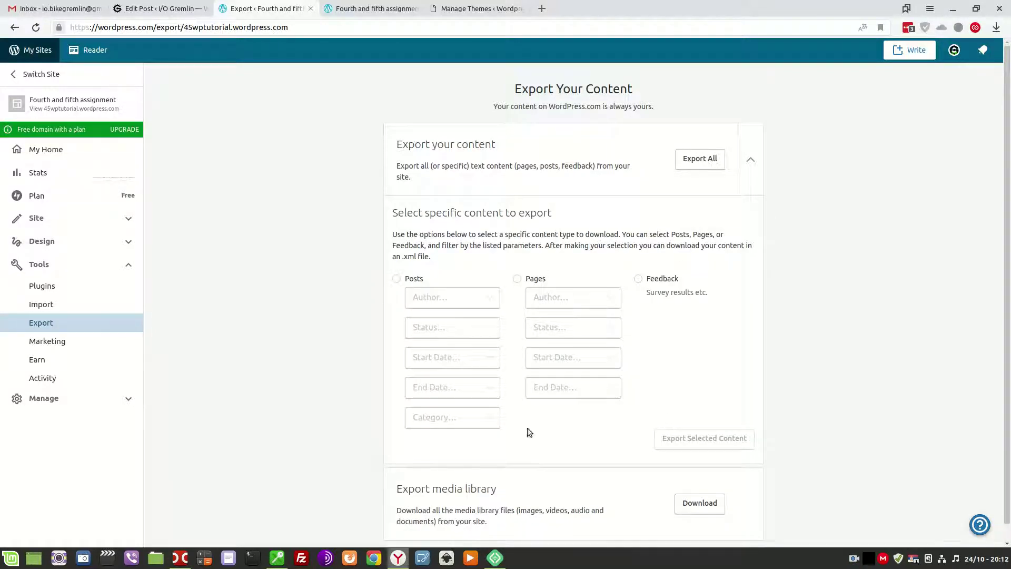
click(701, 160)
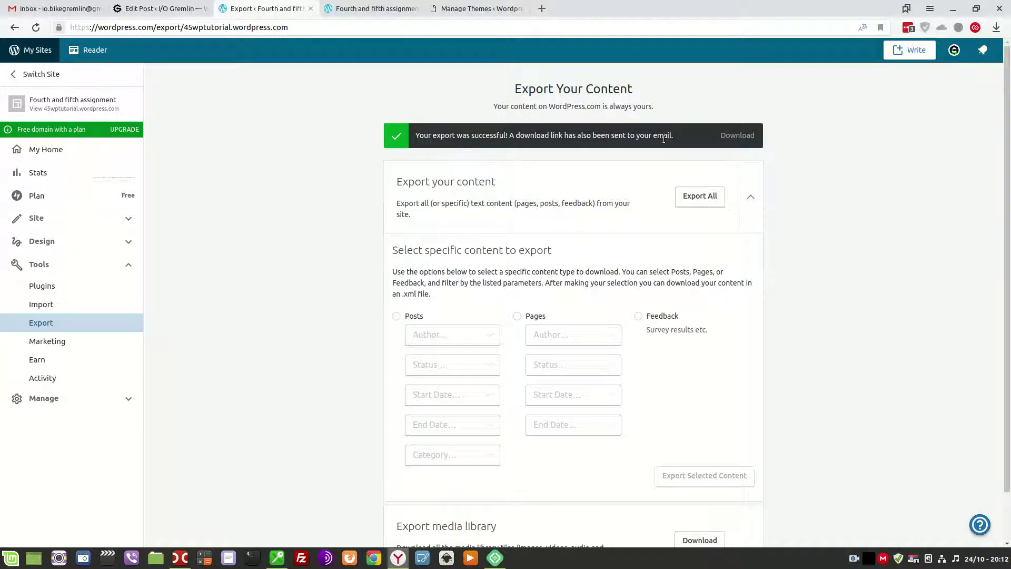
click(55, 8)
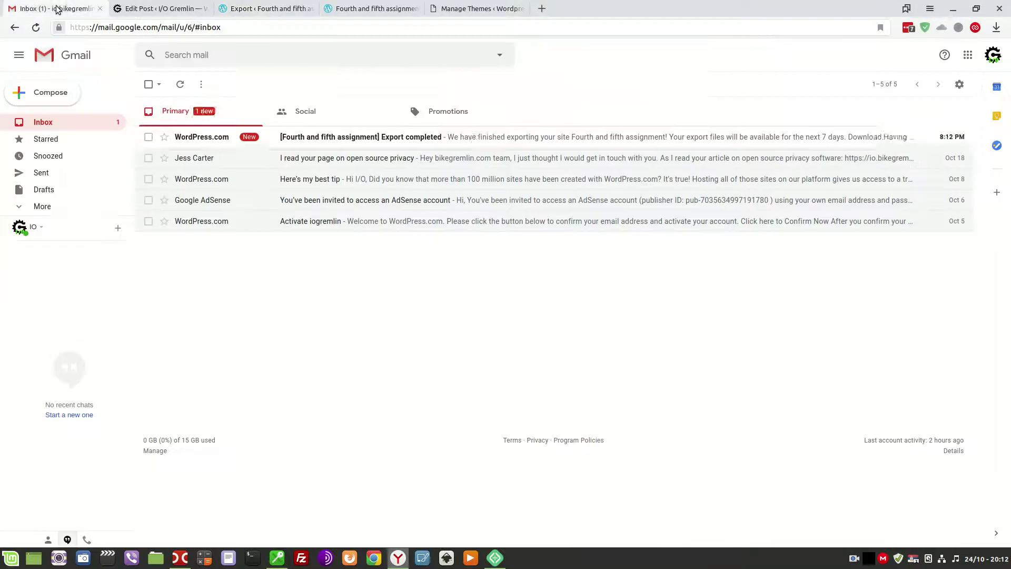
Save the archive from the 'Export completed' email as wp-com-export.zip, then return to the Export page.
click(474, 137)
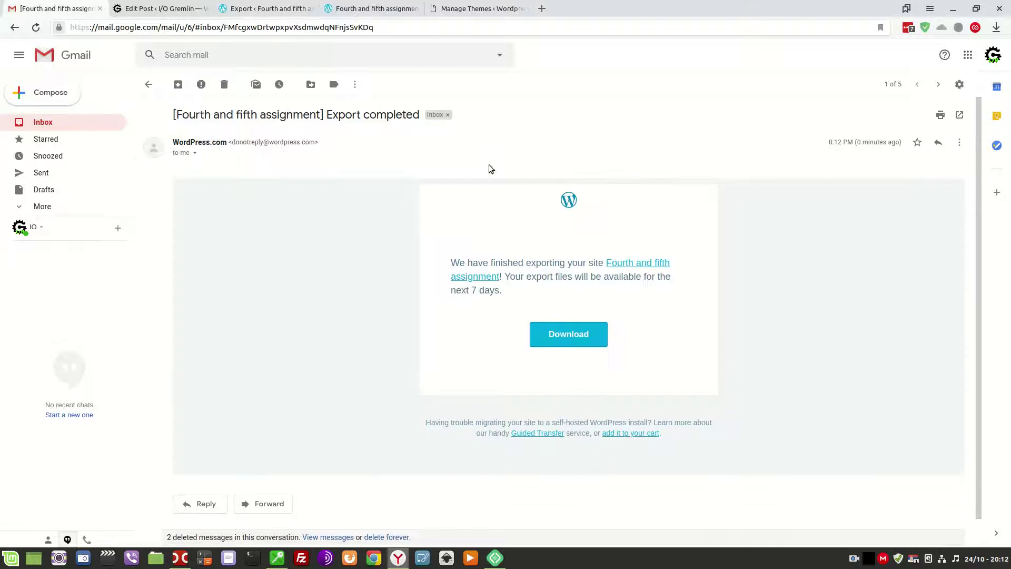
click(553, 337)
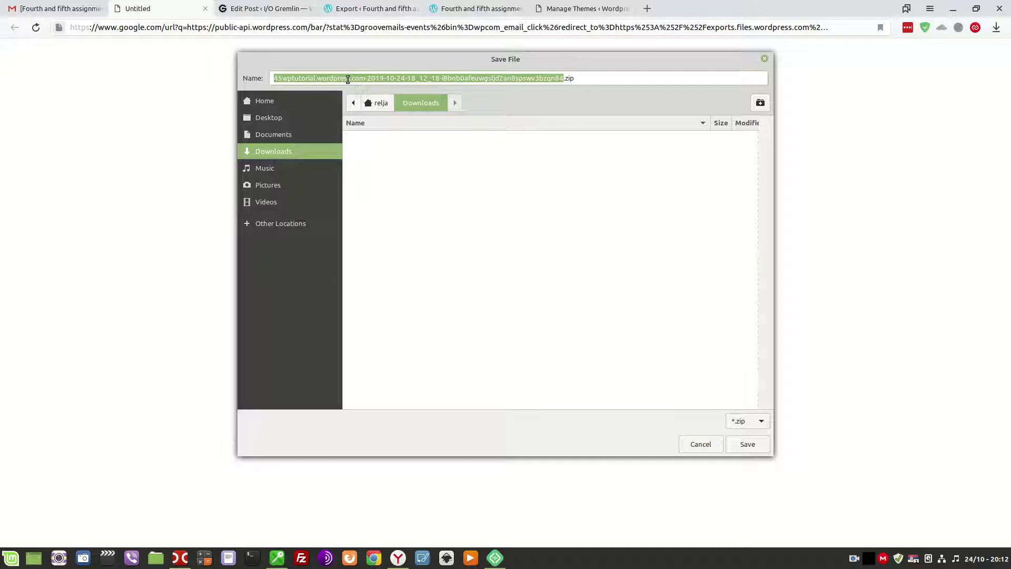
text(wp-co)
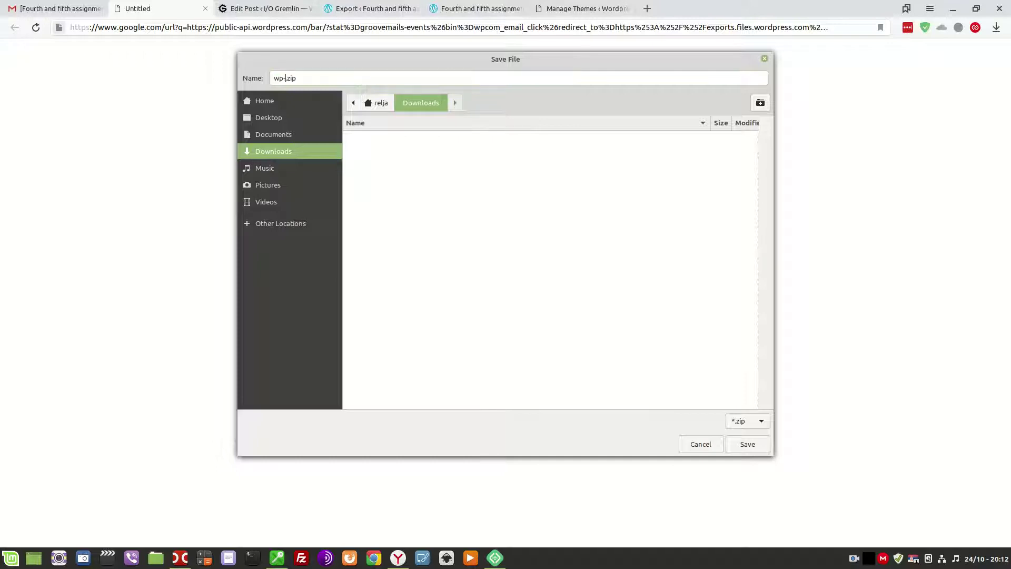
text(m-export)
click(743, 445)
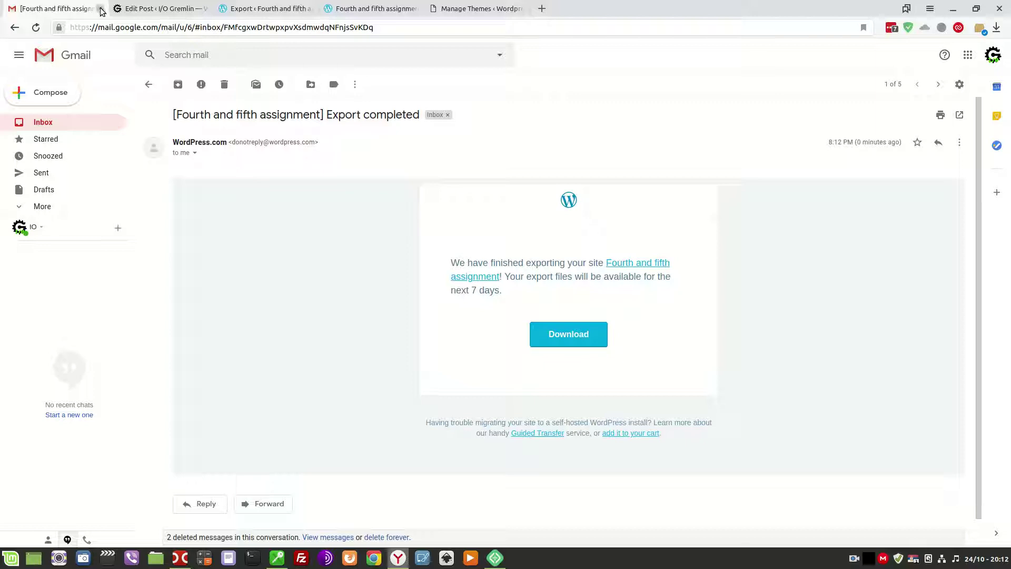
click(362, 7)
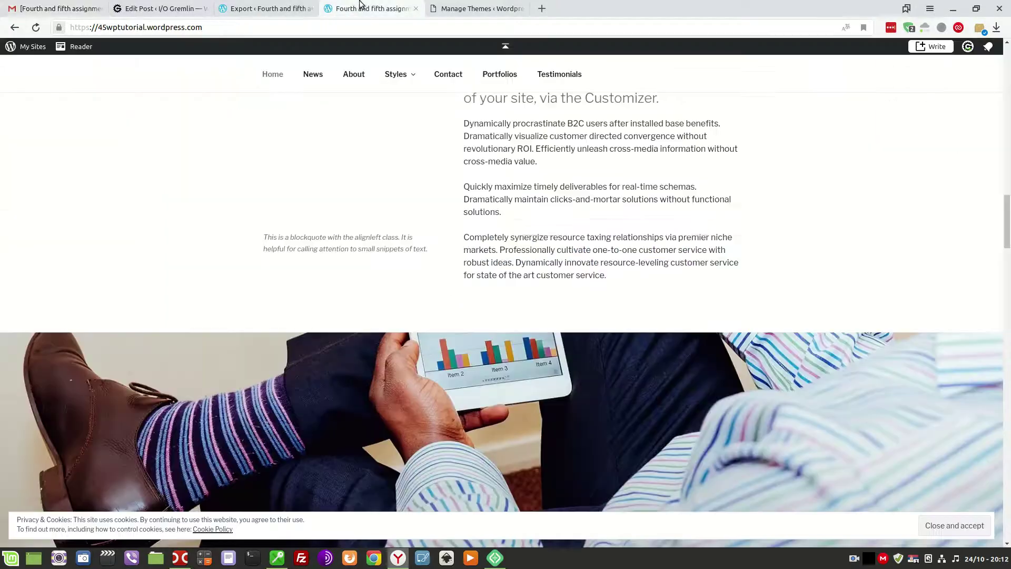
click(273, 8)
scroll(646, 396, down, 2)
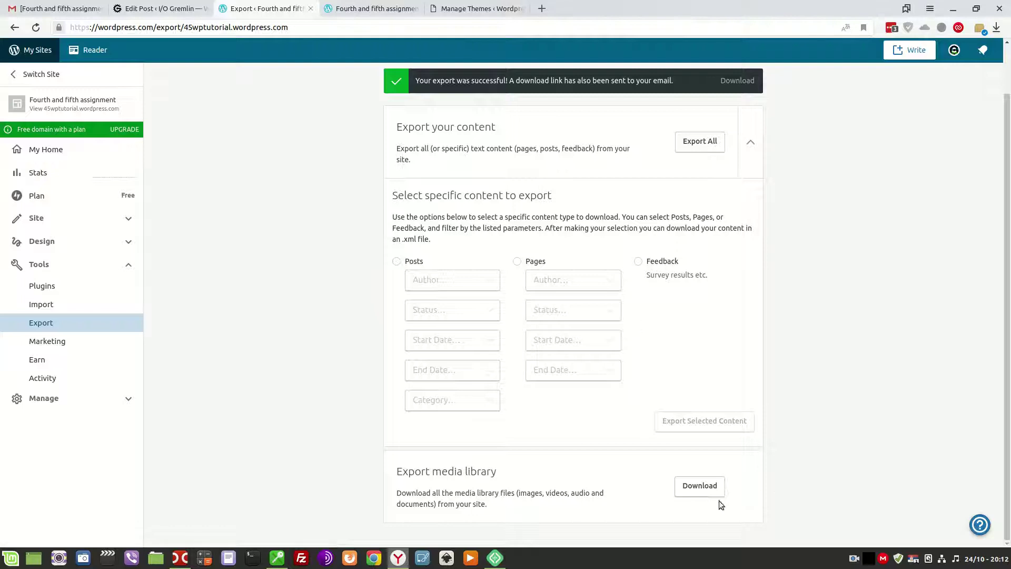
Save the media library export as wp-com-media-export.tar in Downloads.
click(702, 489)
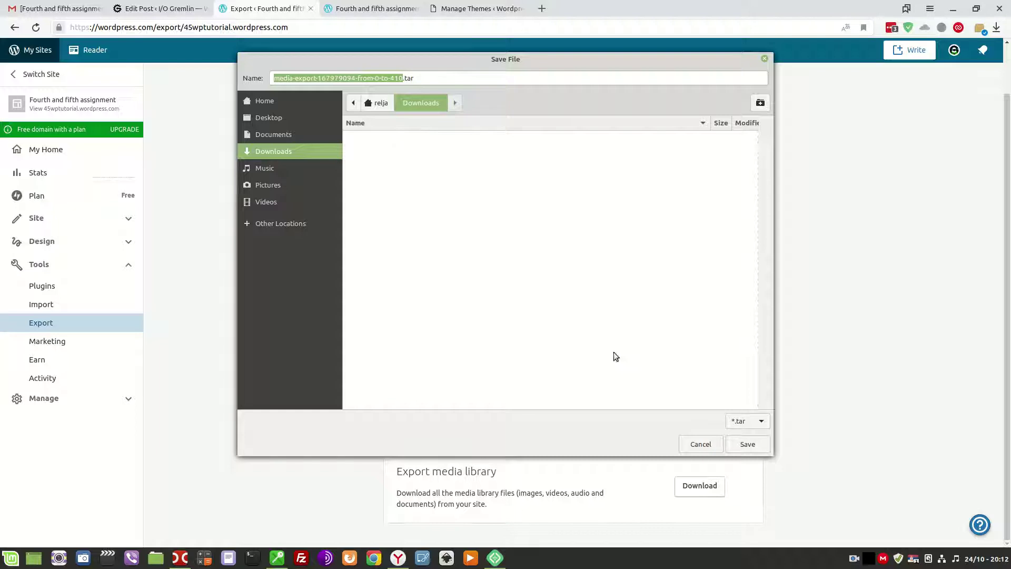
text(wp-com-medi)
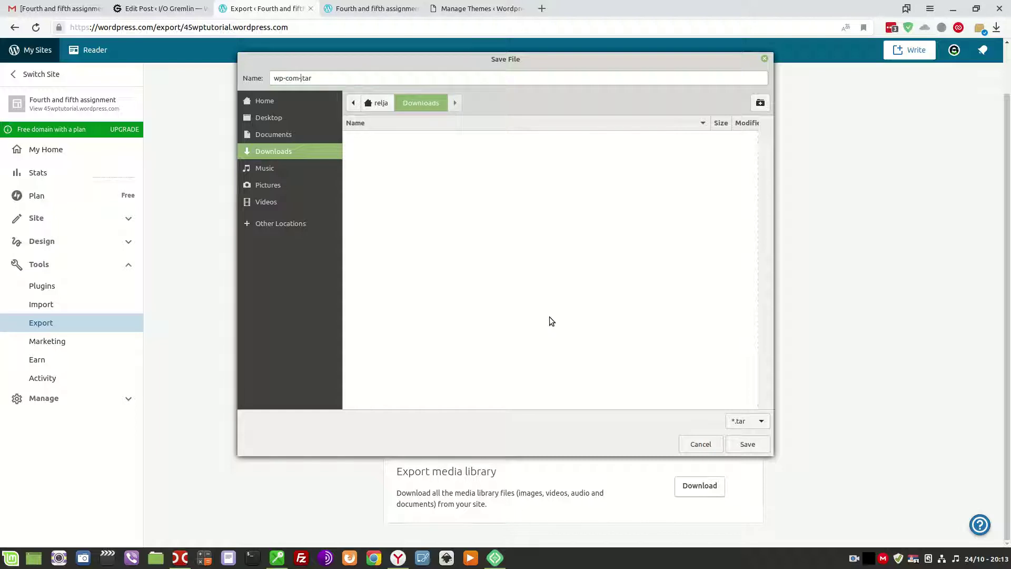
text(a-export)
click(755, 445)
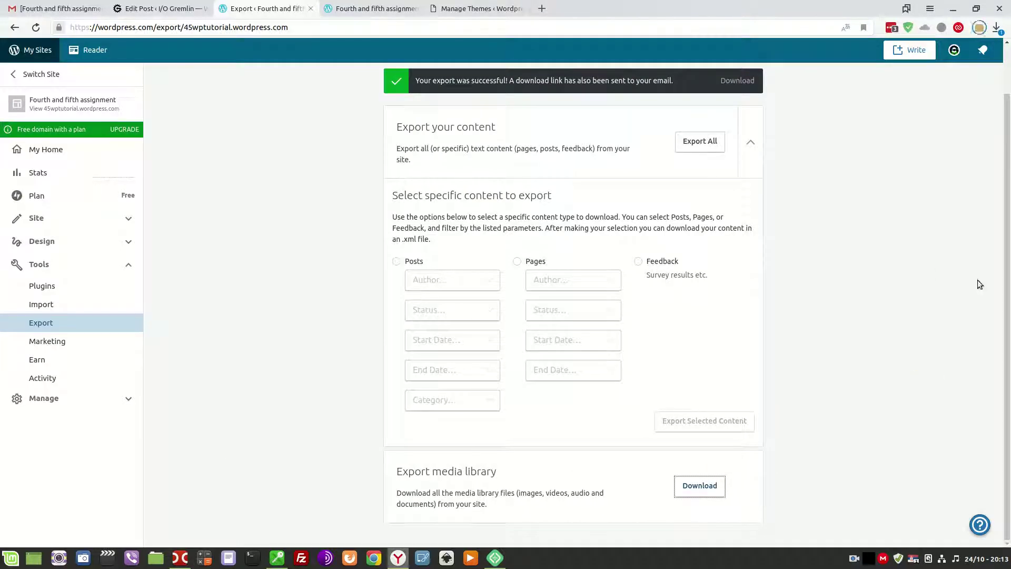
Show the Downloads folder in both Double Commander panels using the Directory Hotlist.
click(184, 559)
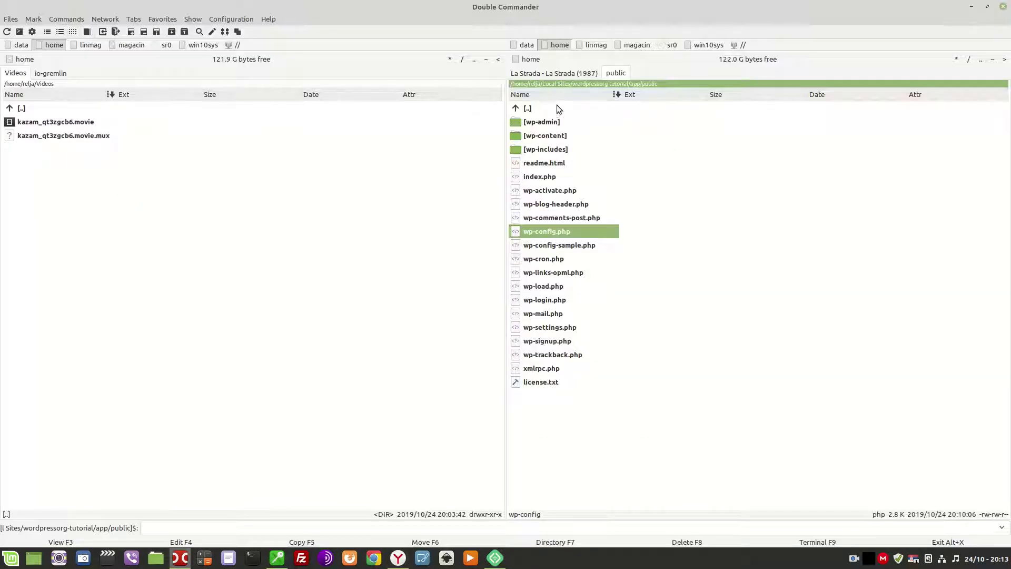
click(552, 121)
key(ctrl+d)
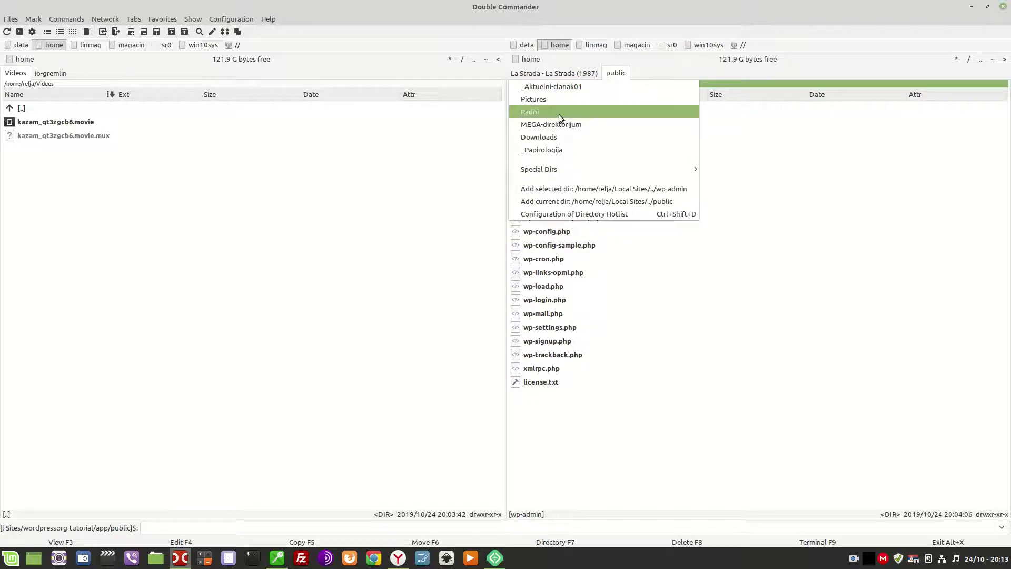
click(548, 136)
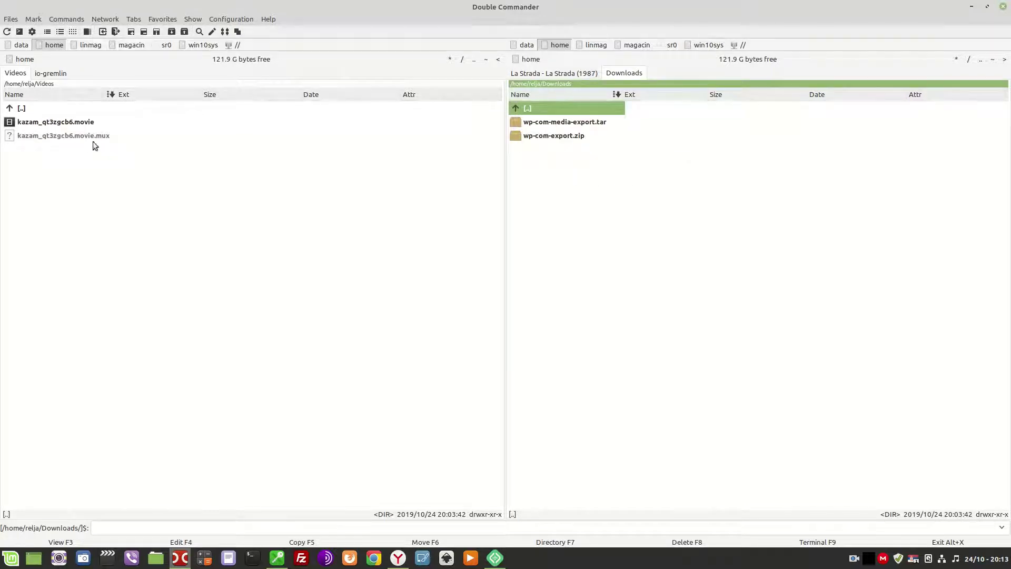
click(90, 112)
key(ctrl+d)
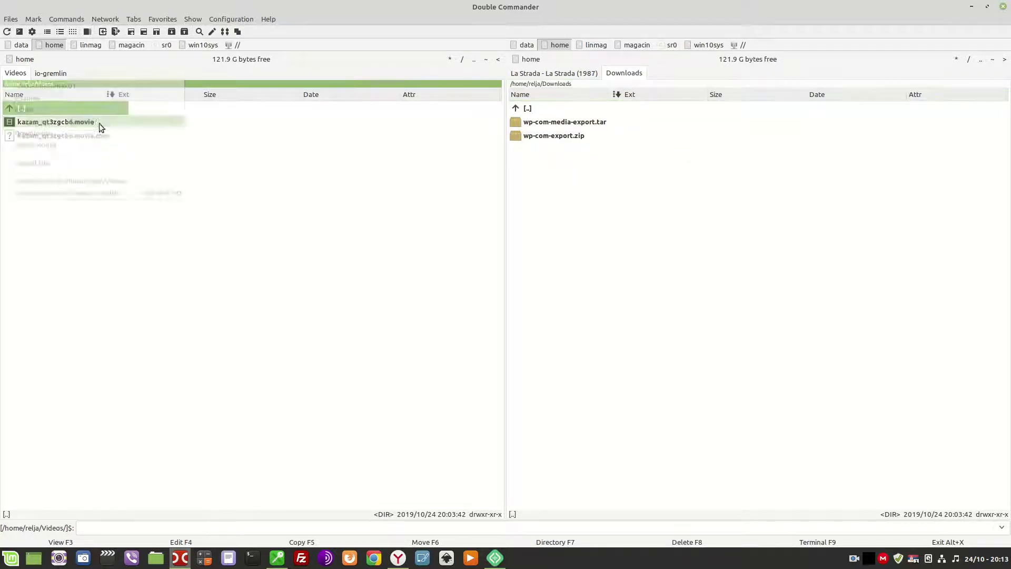
click(45, 137)
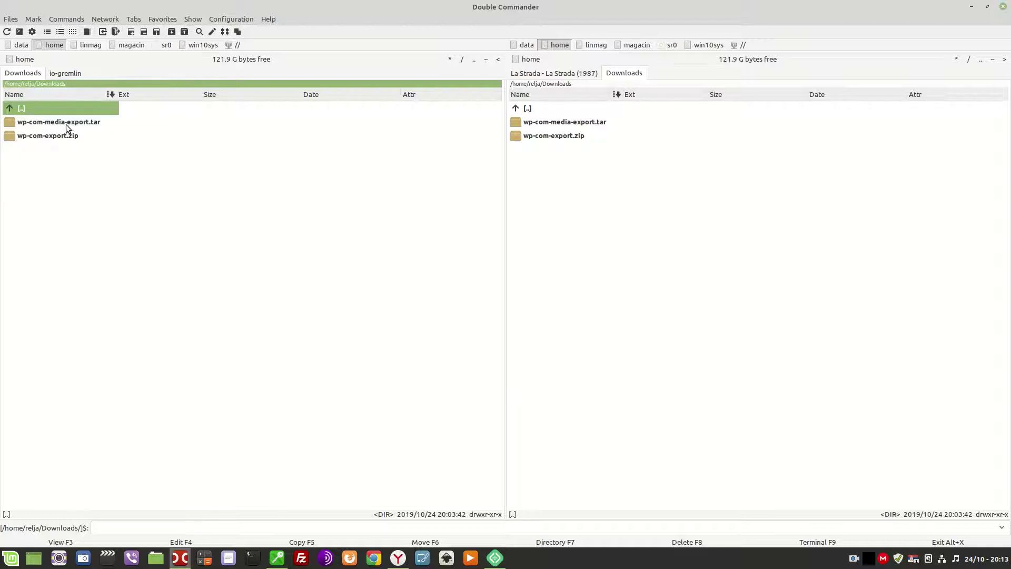
Browse into the media export archive's 2019 folder and back out to Downloads.
double_click(65, 123)
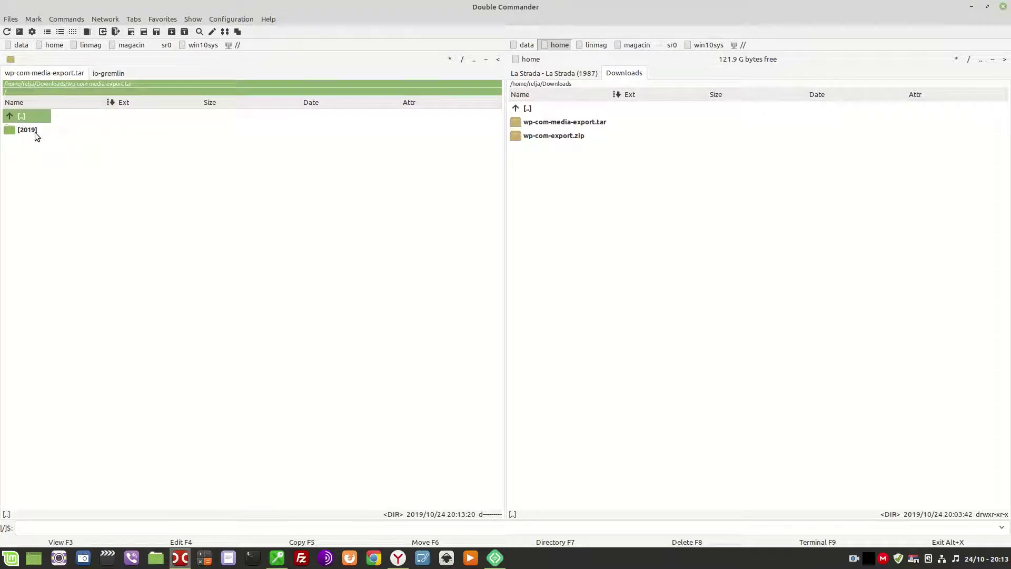
double_click(35, 132)
double_click(27, 119)
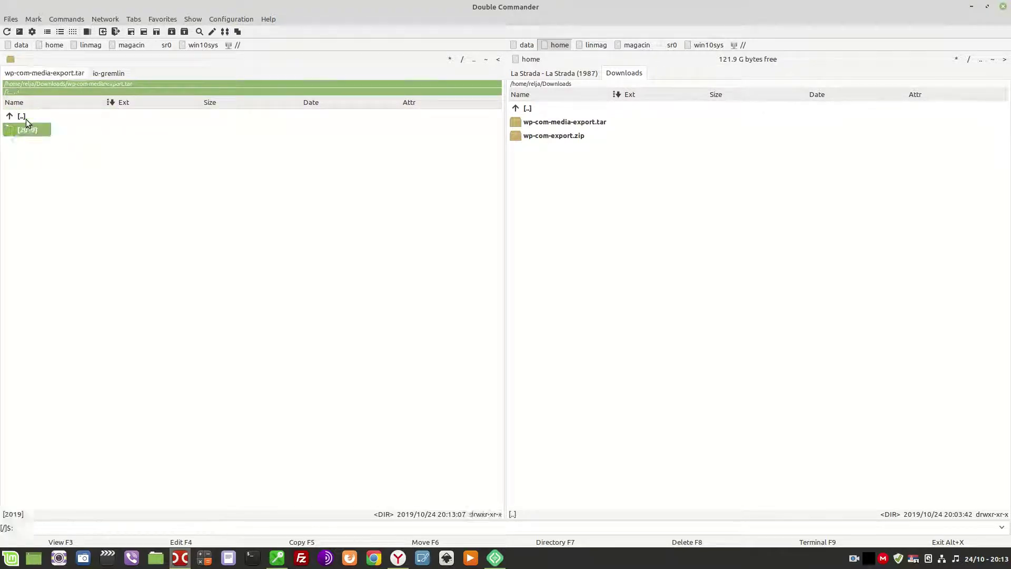
double_click(27, 119)
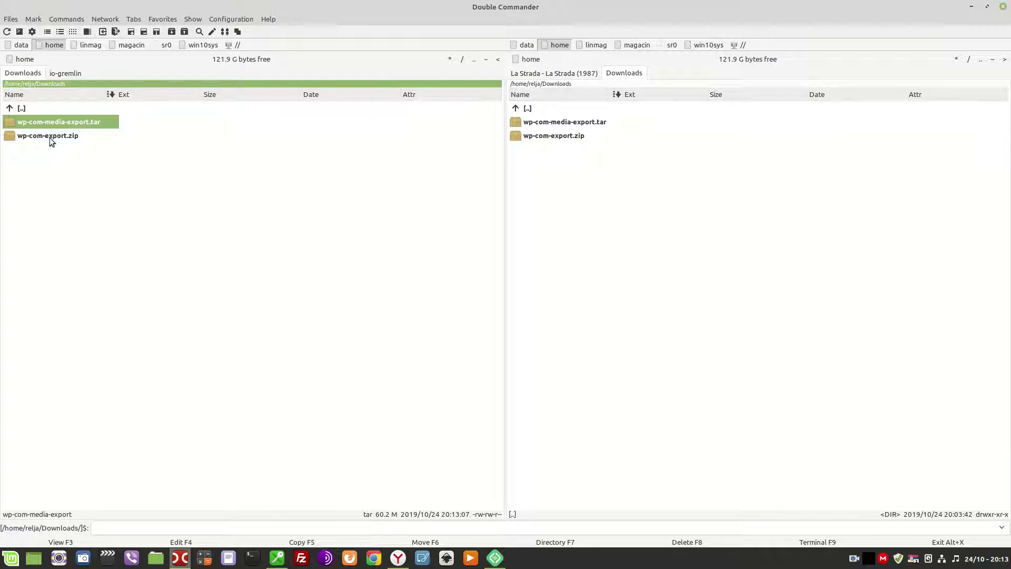
Copy fourthandfifthassignment.wordpress.2019-10-24.001.xml out of wp-com-export.zip into Downloads.
double_click(49, 137)
double_click(63, 131)
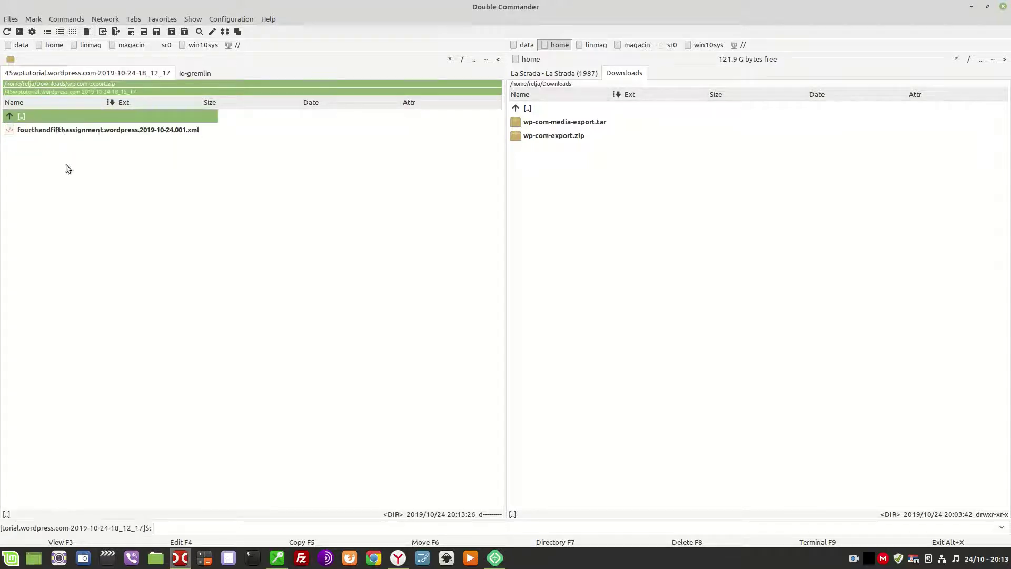
click(116, 135)
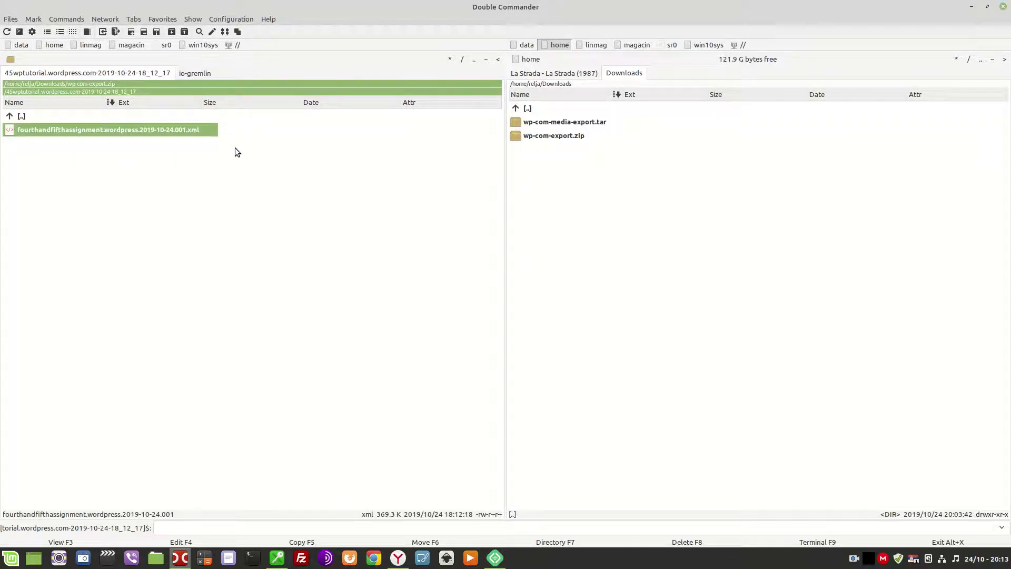
key(F5)
key(Return)
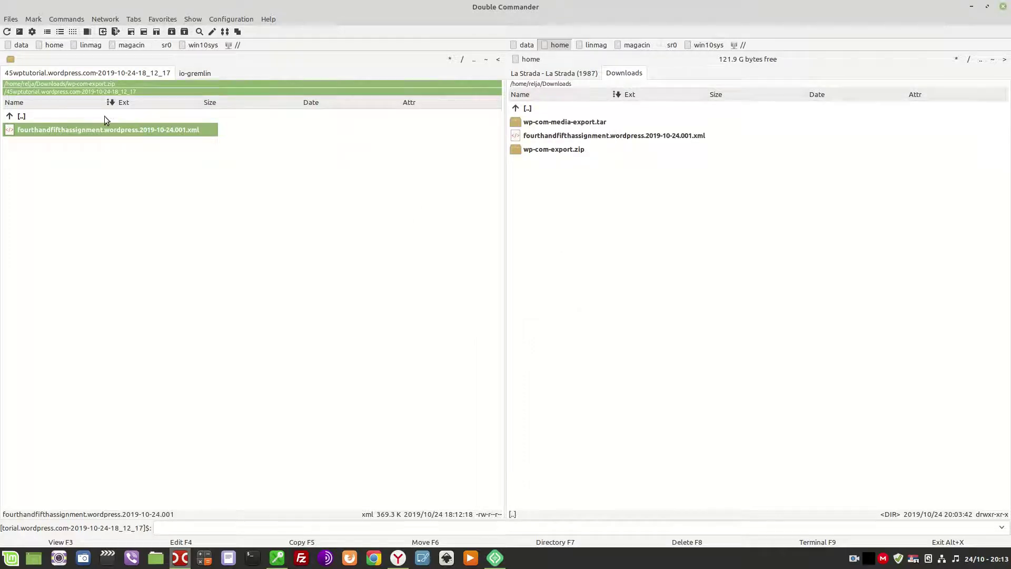
double_click(46, 114)
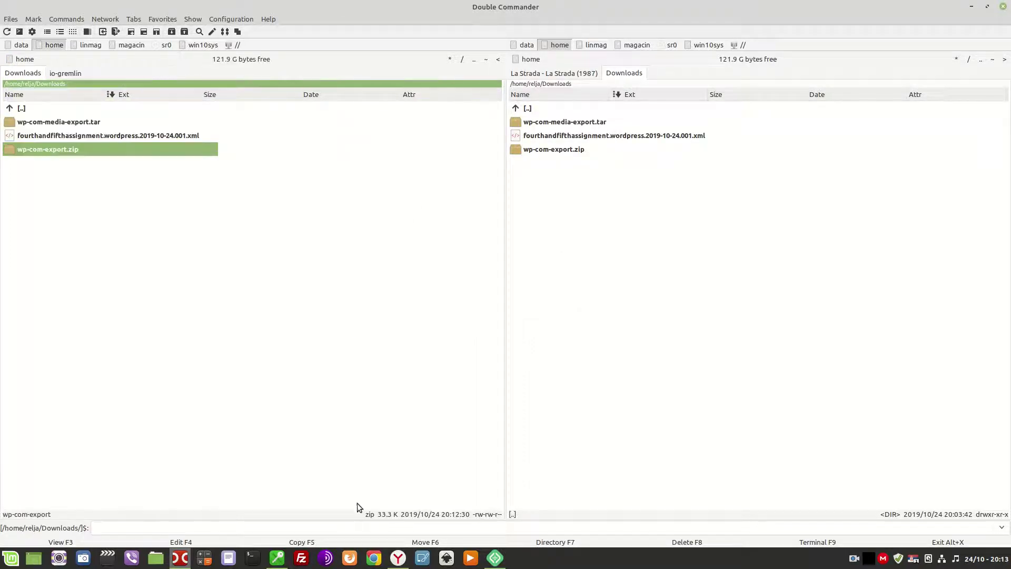
Switch to the browser and go through the open tabs to reach the local site's admin.
click(398, 554)
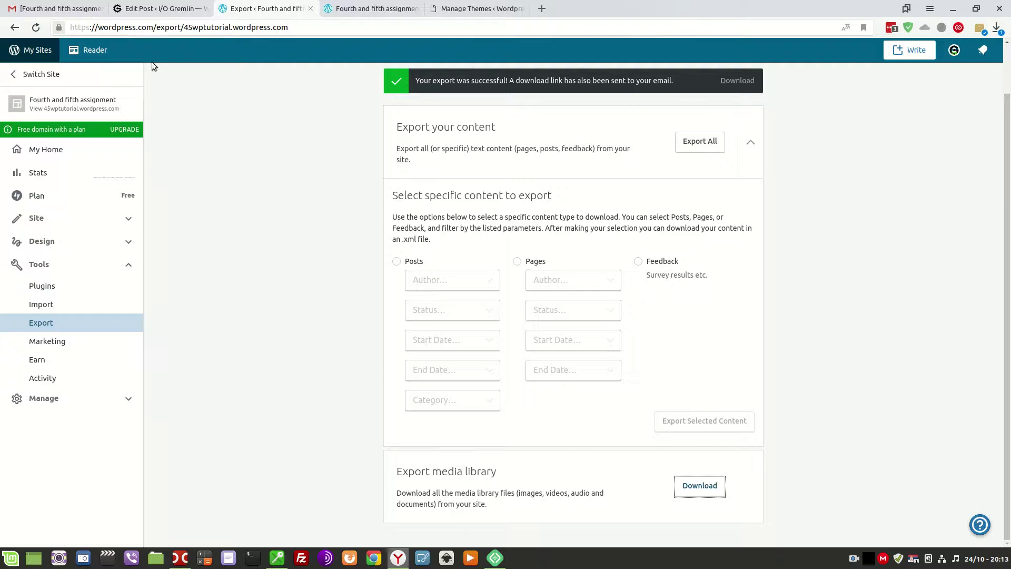
click(167, 7)
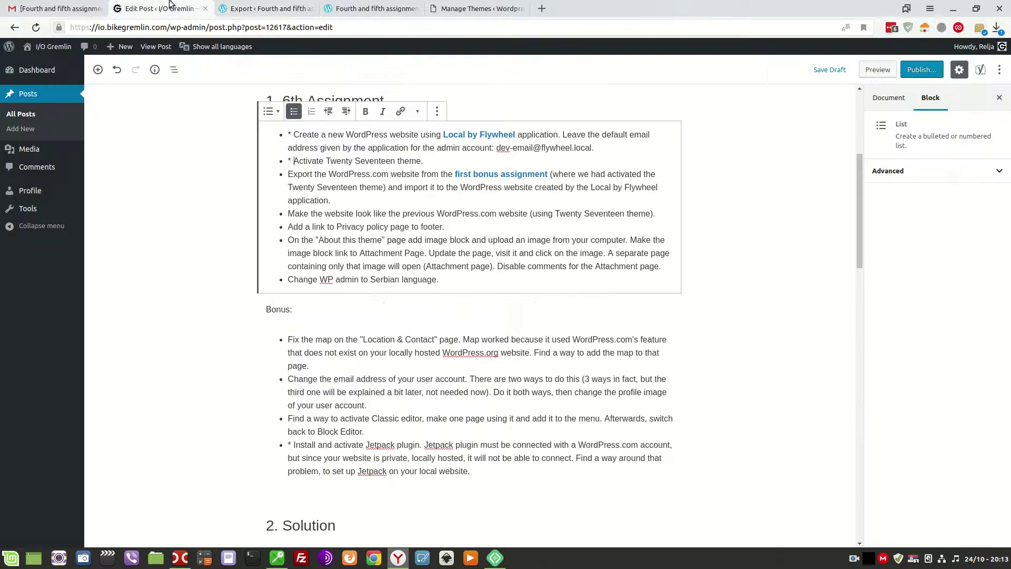
click(445, 7)
click(366, 8)
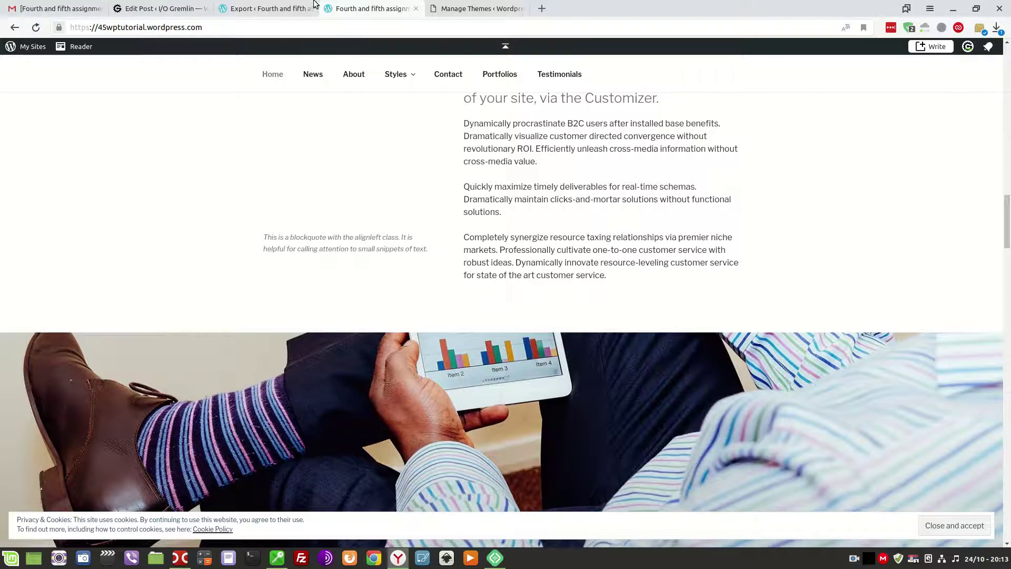
click(451, 5)
mouse_move(51, 313)
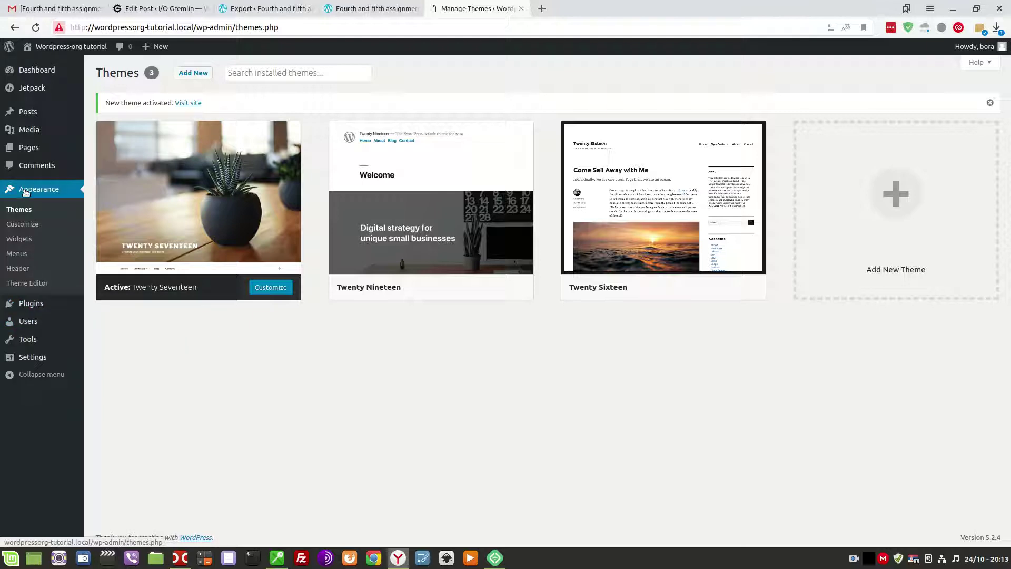
Install the WordPress importer from Tools > Import and run it.
mouse_move(38, 363)
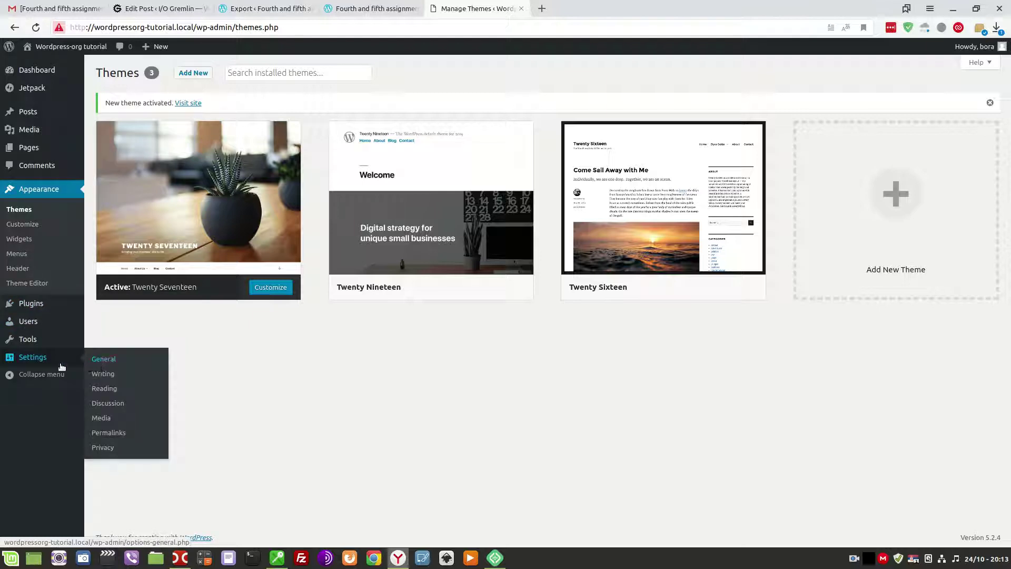
mouse_move(29, 345)
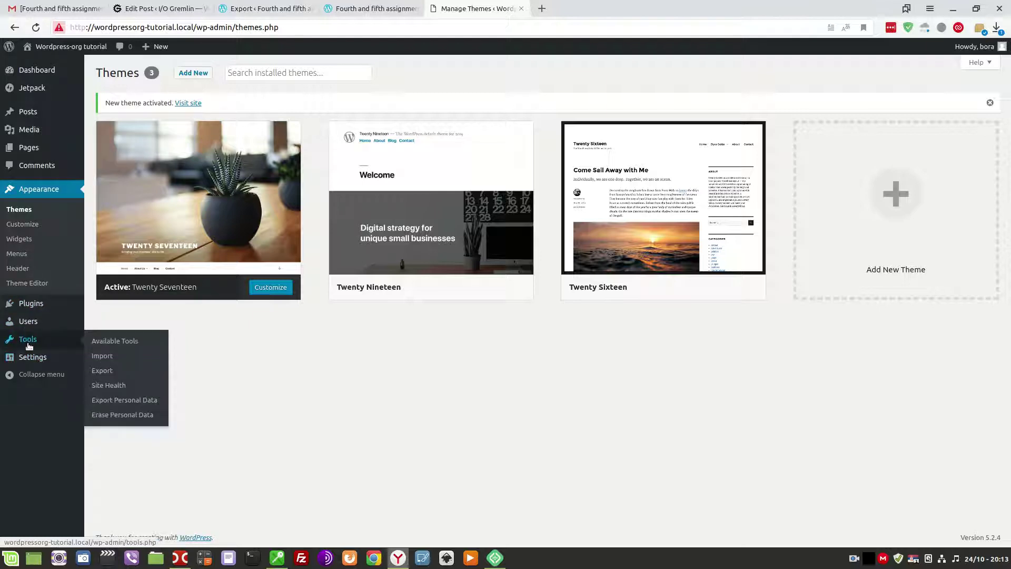
click(102, 355)
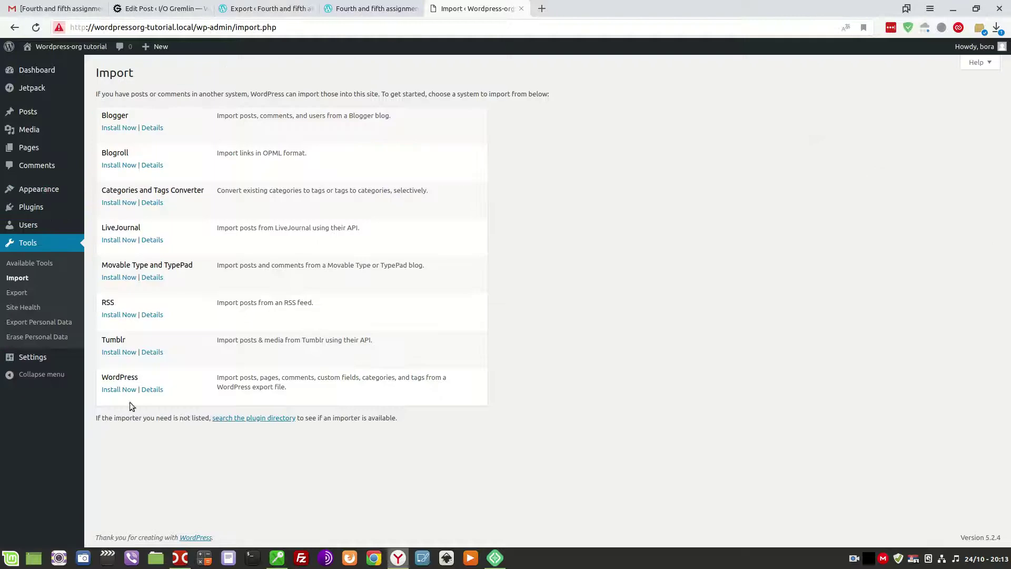
click(116, 389)
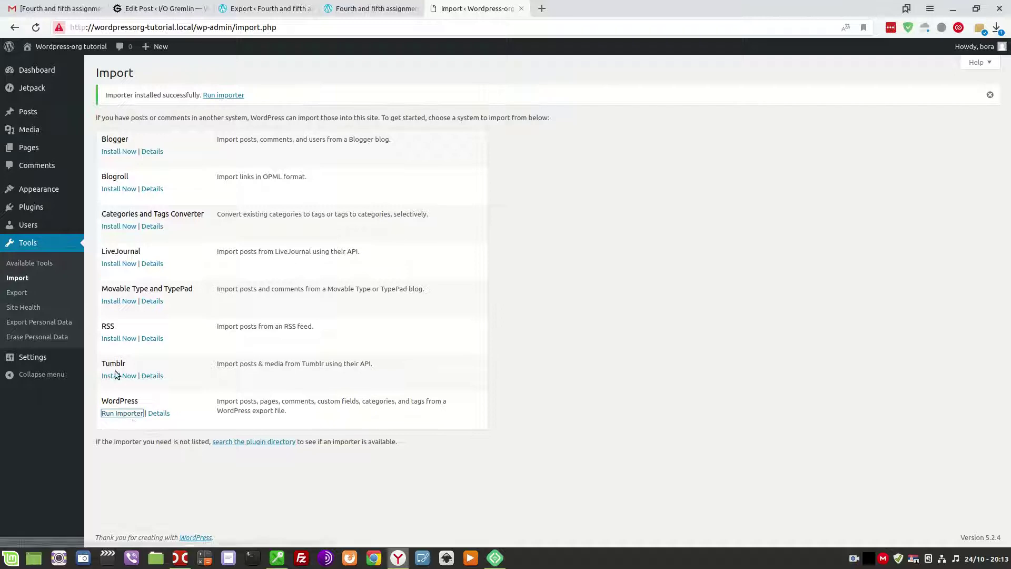
click(117, 413)
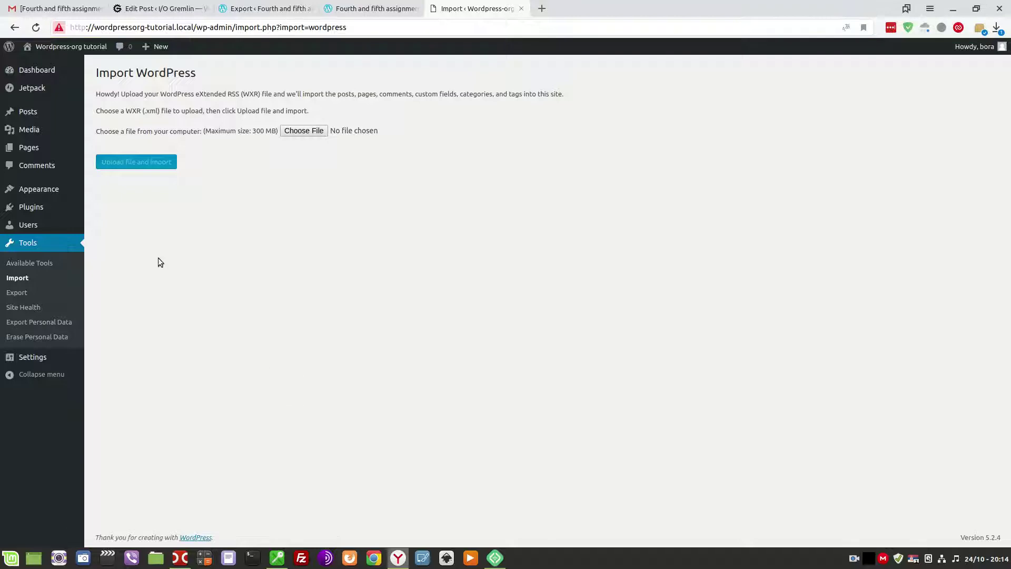
Upload the exported XML file from Downloads into the WordPress importer.
click(303, 132)
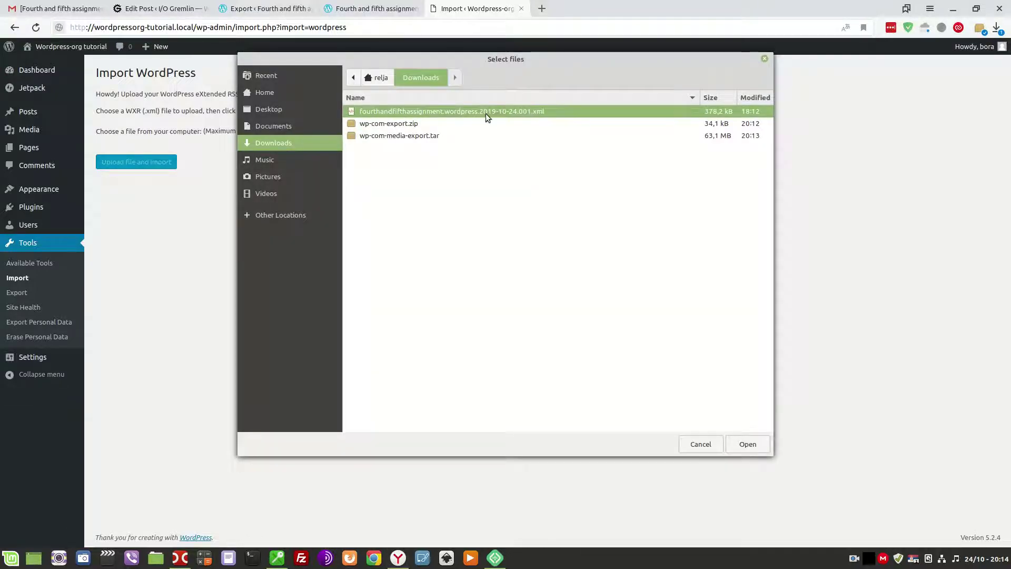
click(748, 445)
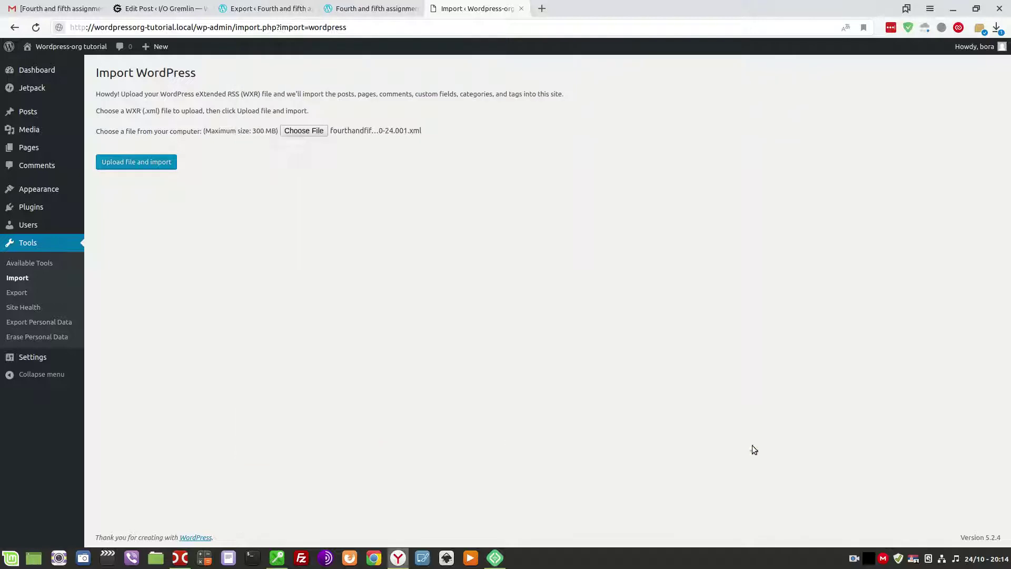
click(128, 166)
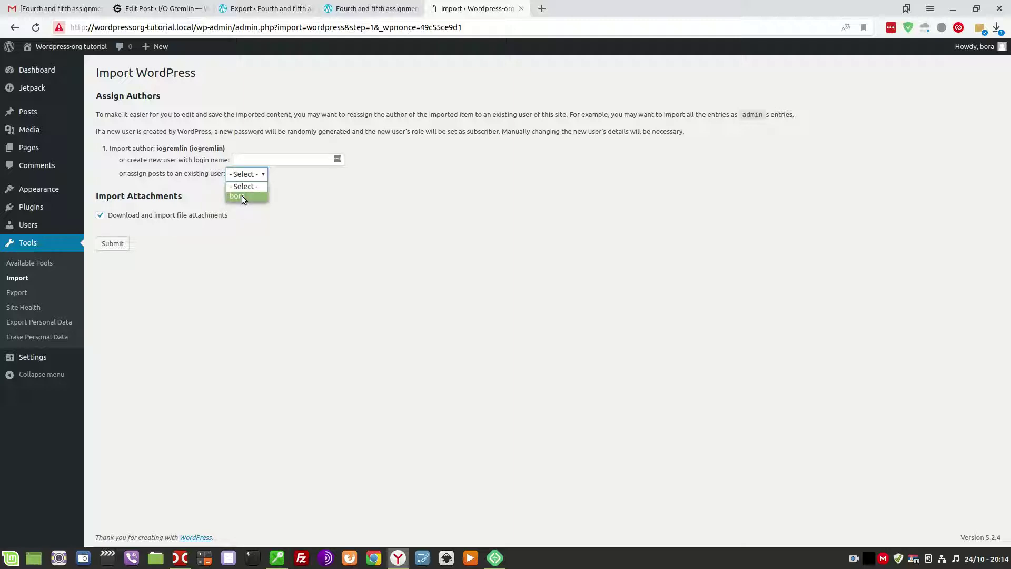
Assign the imported author to the existing local user, submit, and return to the assignment post.
click(242, 195)
click(112, 245)
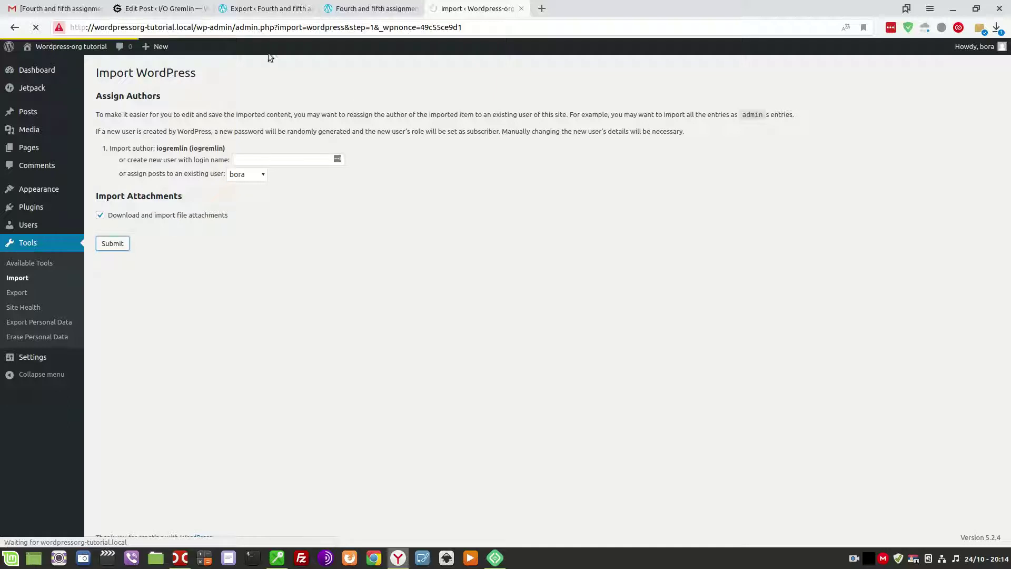
click(163, 6)
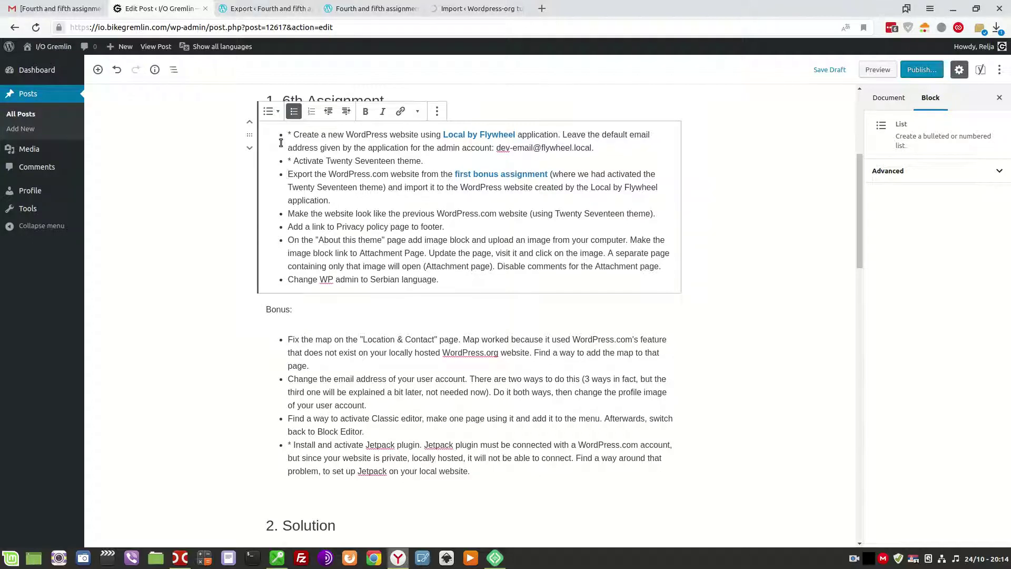
Put an asterisk at the start of the export-and-import bullet, then return to the running import.
click(288, 174)
text(*)
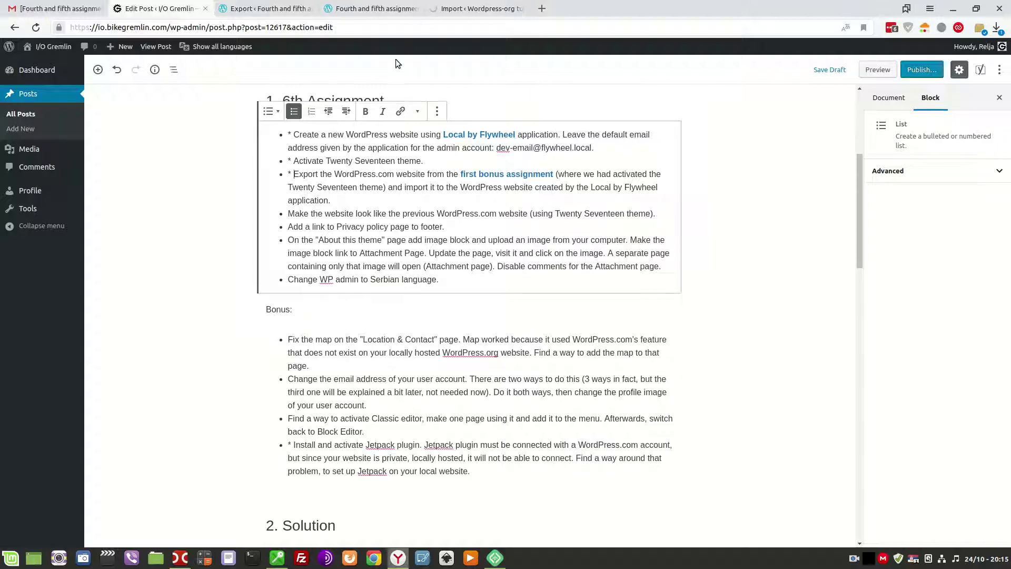
click(458, 8)
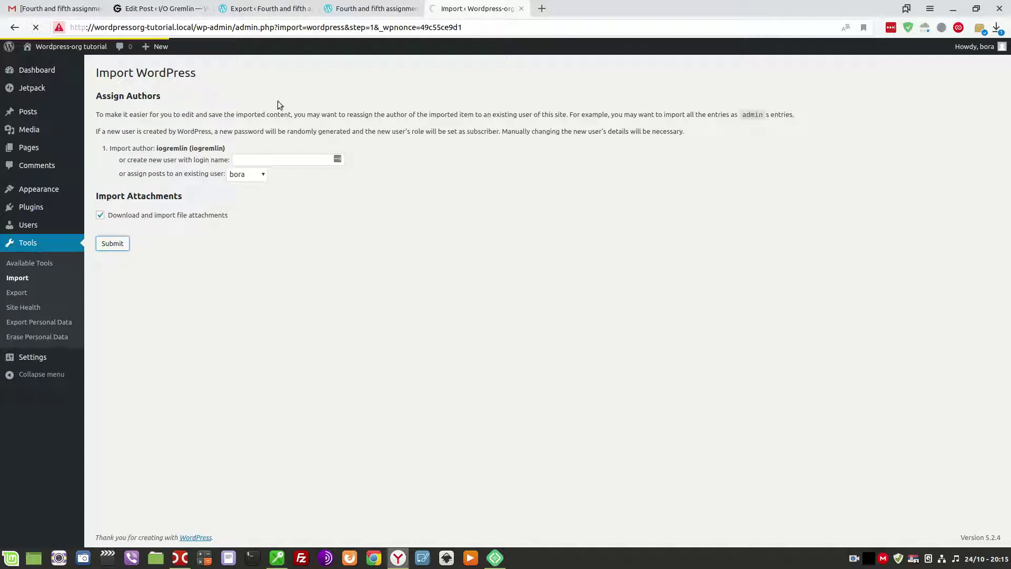
Return to the WordPress.com Export page showing the successful export and its Download link.
mouse_move(264, 5)
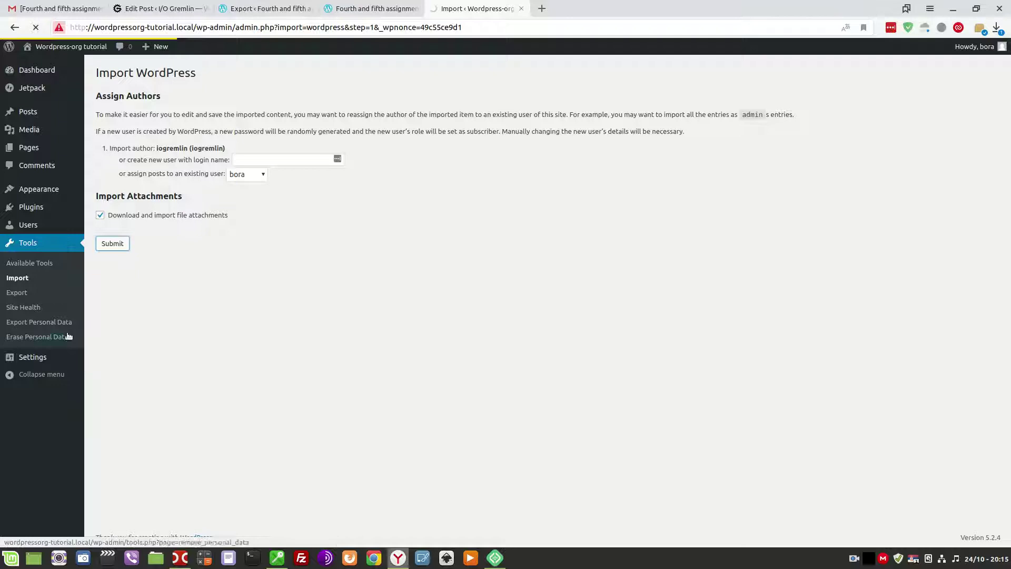
mouse_move(47, 196)
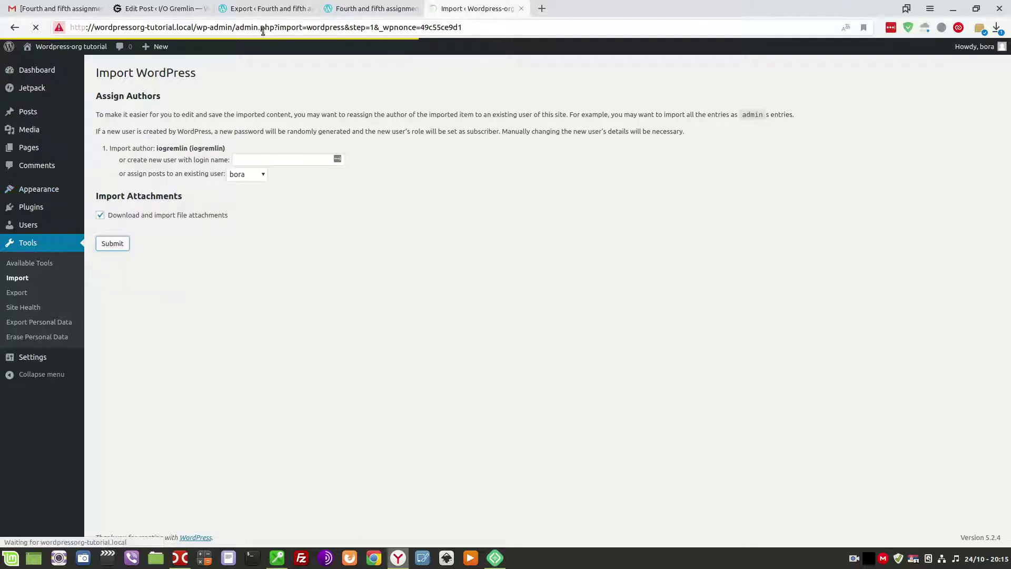
click(267, 6)
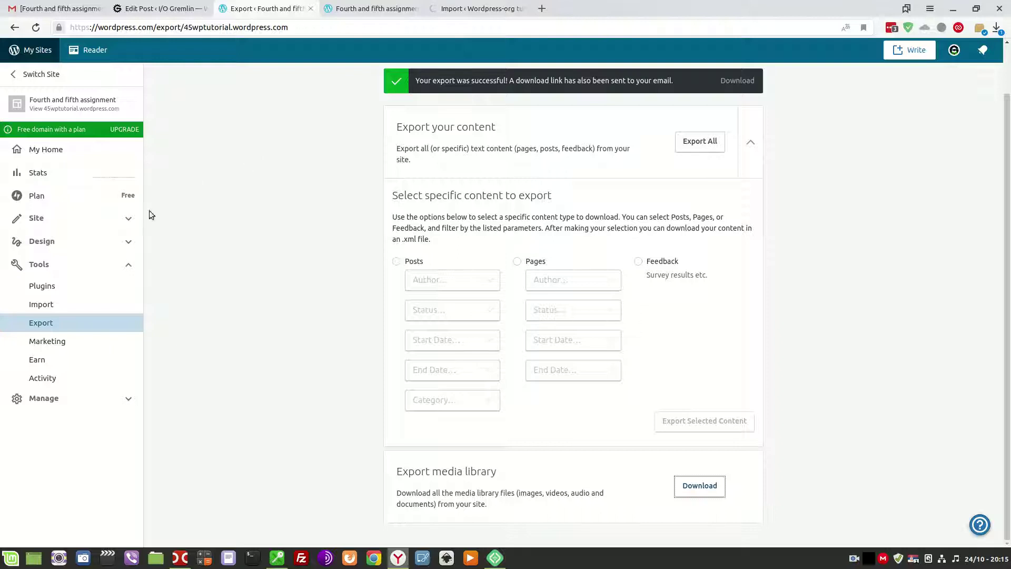
Open the WordPress.com site's Customizer from Design, then return to the local import results tab.
click(131, 251)
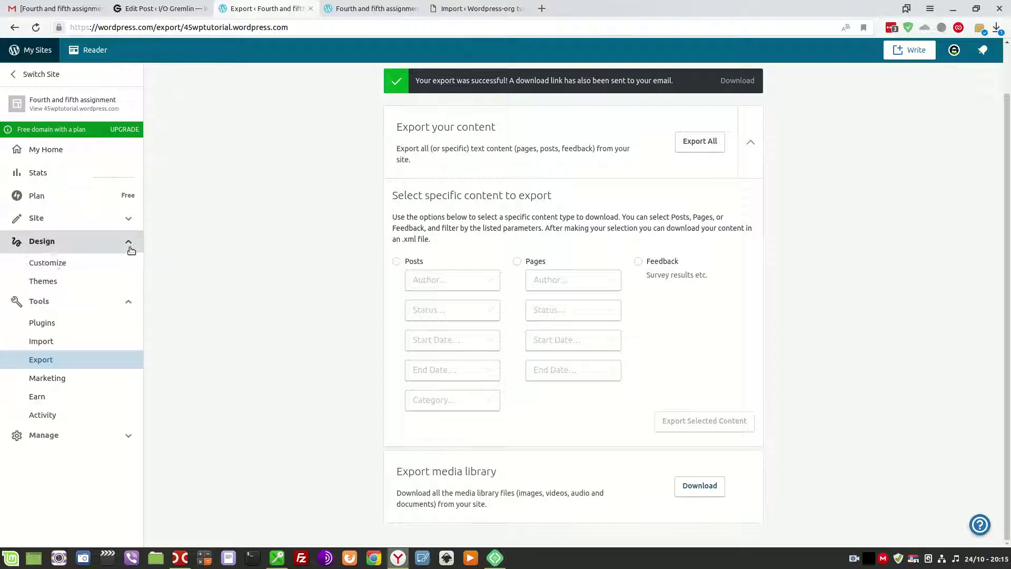
click(53, 263)
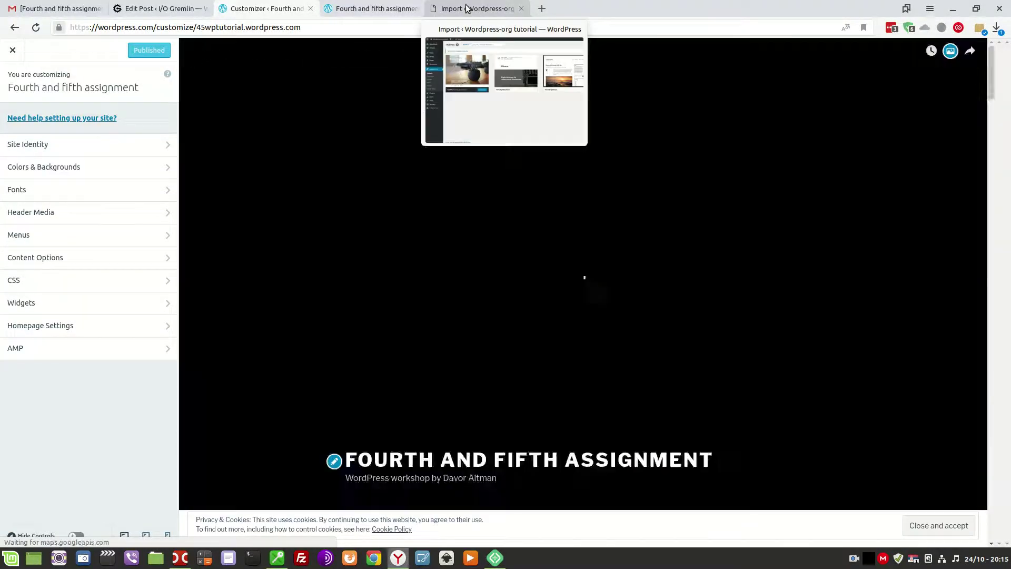
click(466, 8)
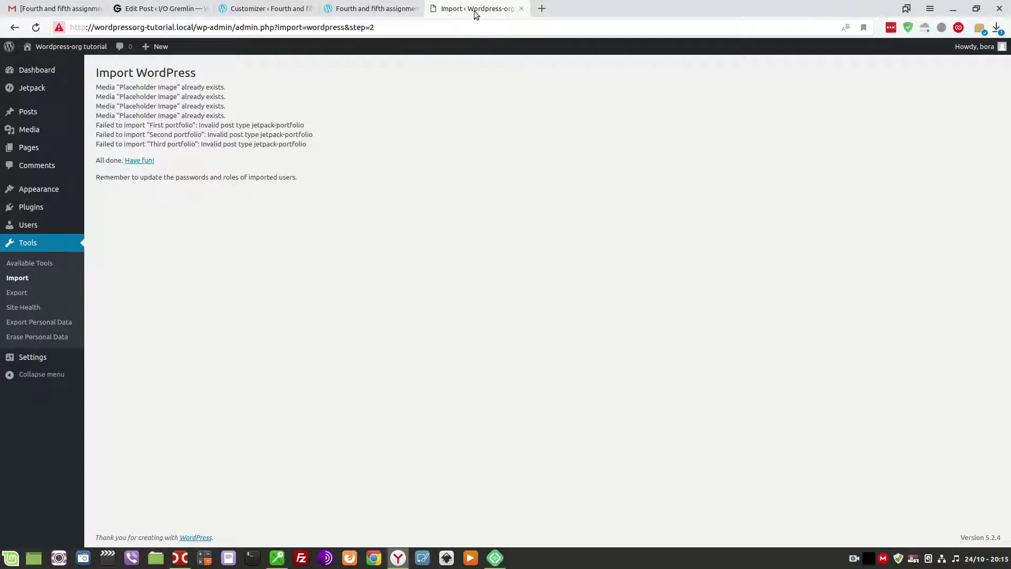
drag(477, 11, 332, 10)
Pause the WordPress.com header video and open the local site's Appearance > Customize.
click(250, 9)
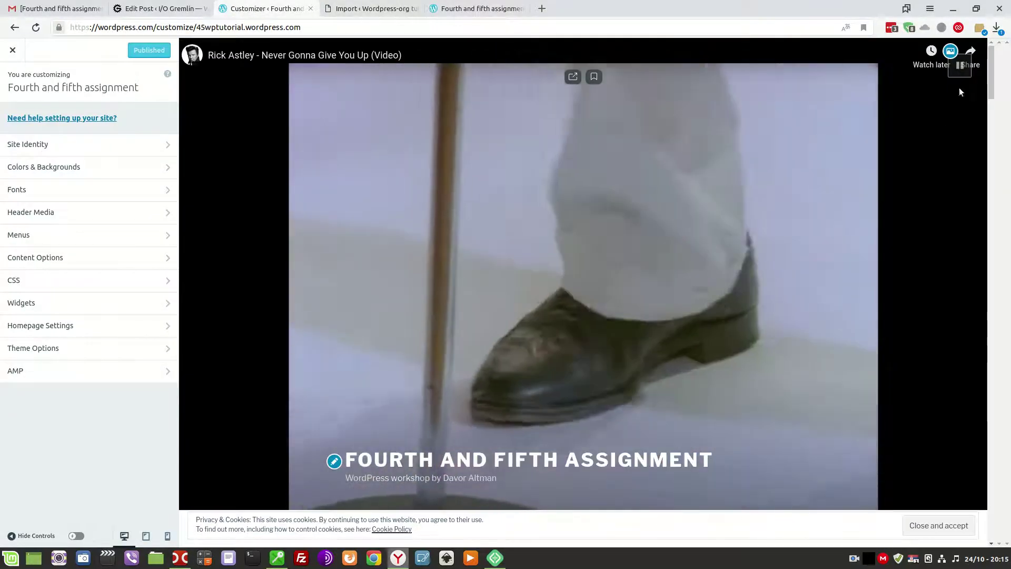
click(959, 65)
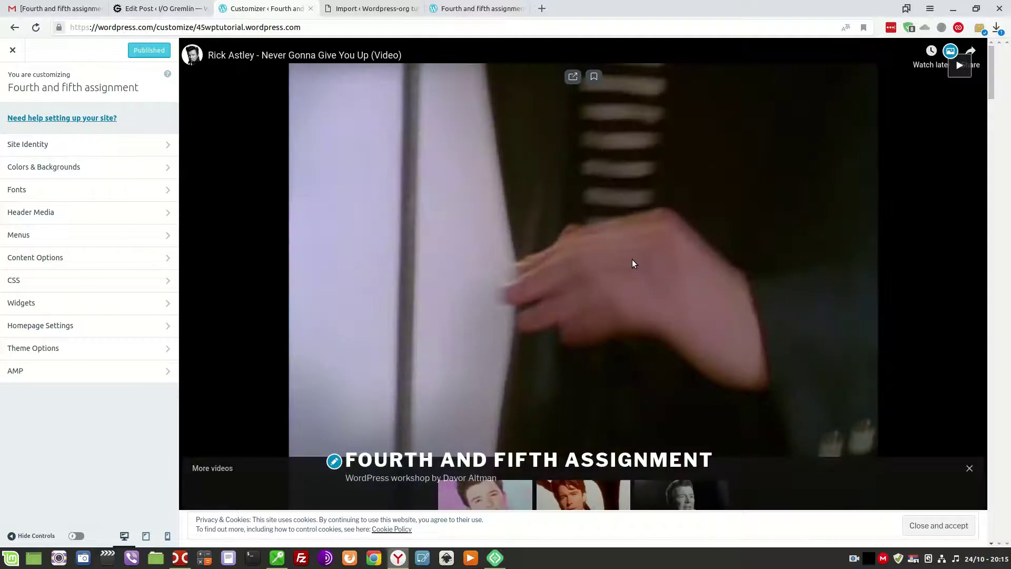
scroll(627, 266, down, 3)
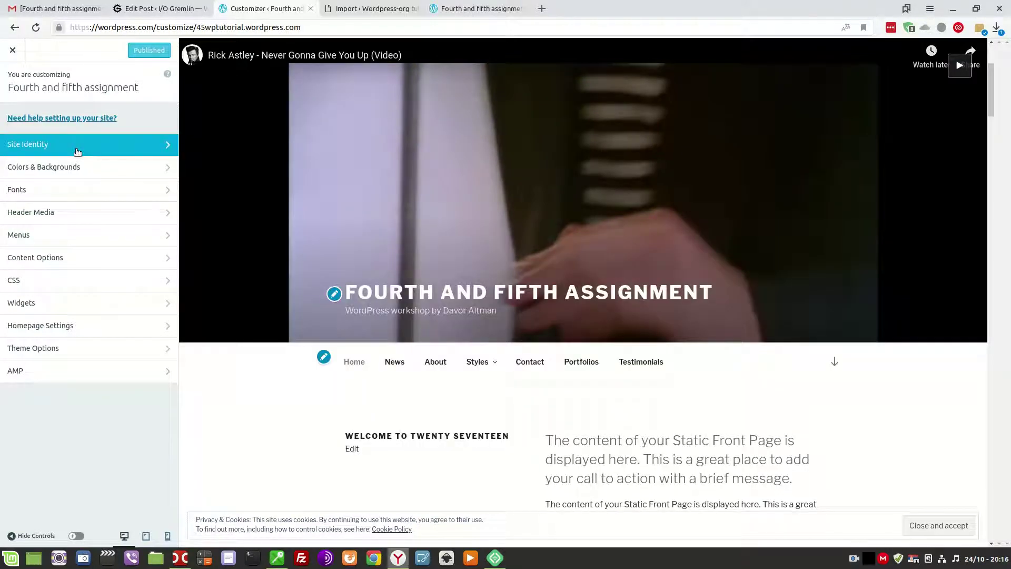
click(367, 8)
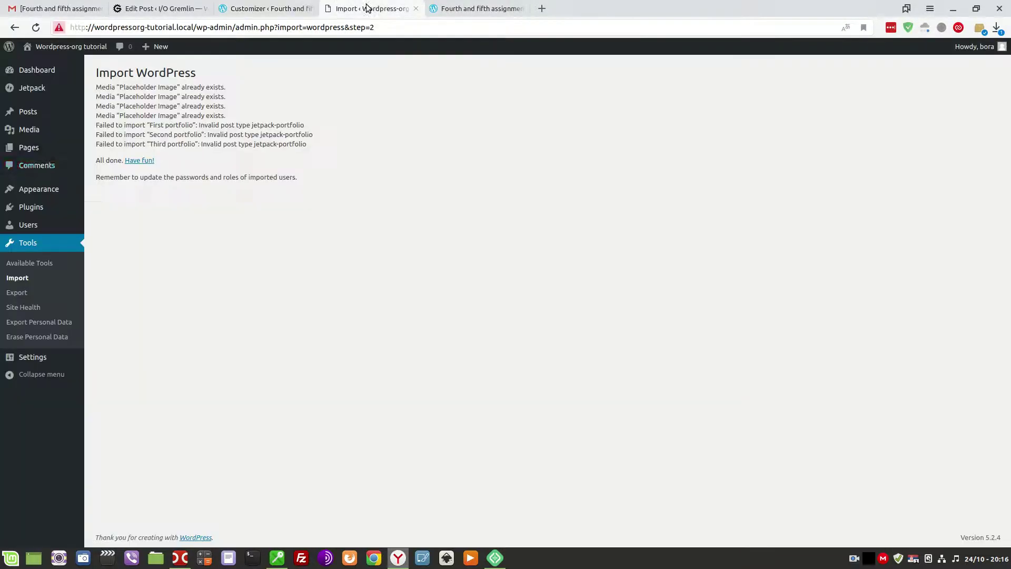
mouse_move(40, 90)
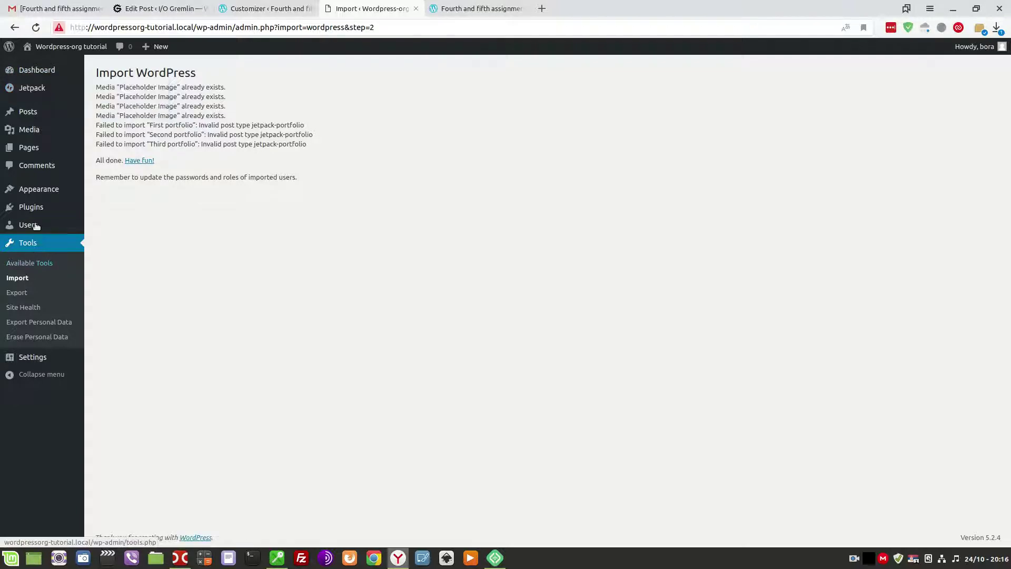
click(108, 206)
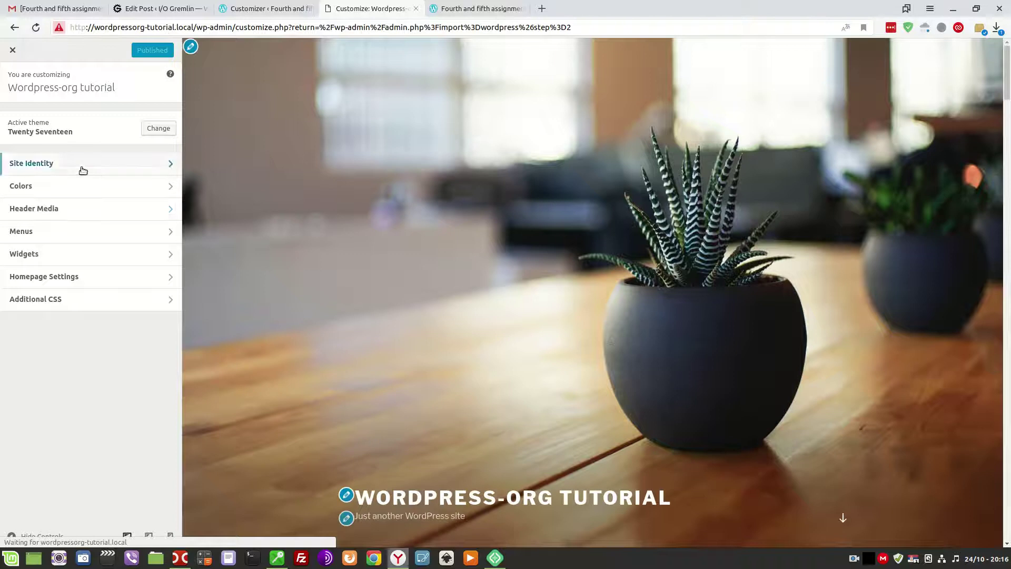
Open Site Identity in both Customizers and copy the WordPress.com site's tagline.
click(82, 164)
click(263, 8)
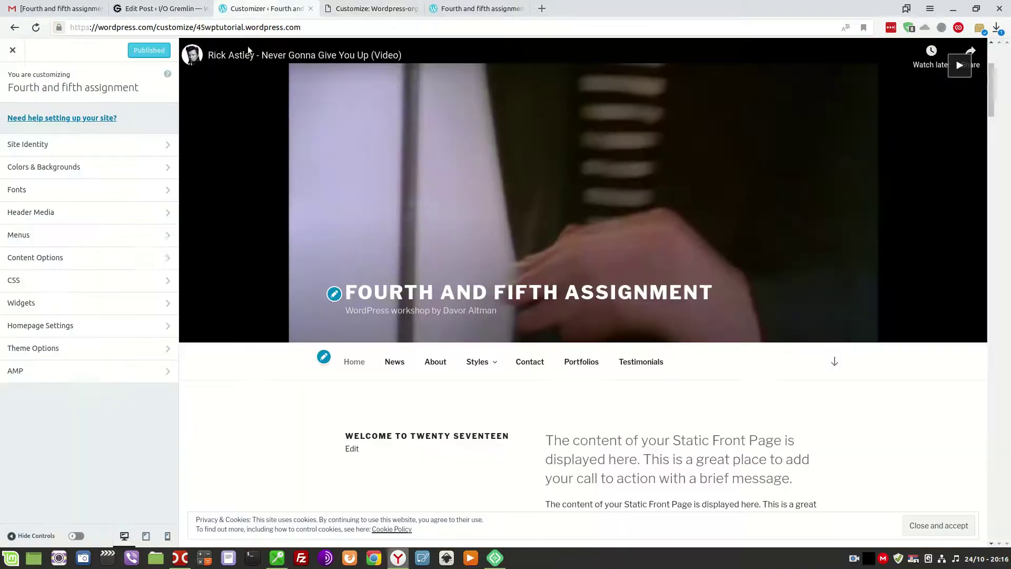
click(109, 144)
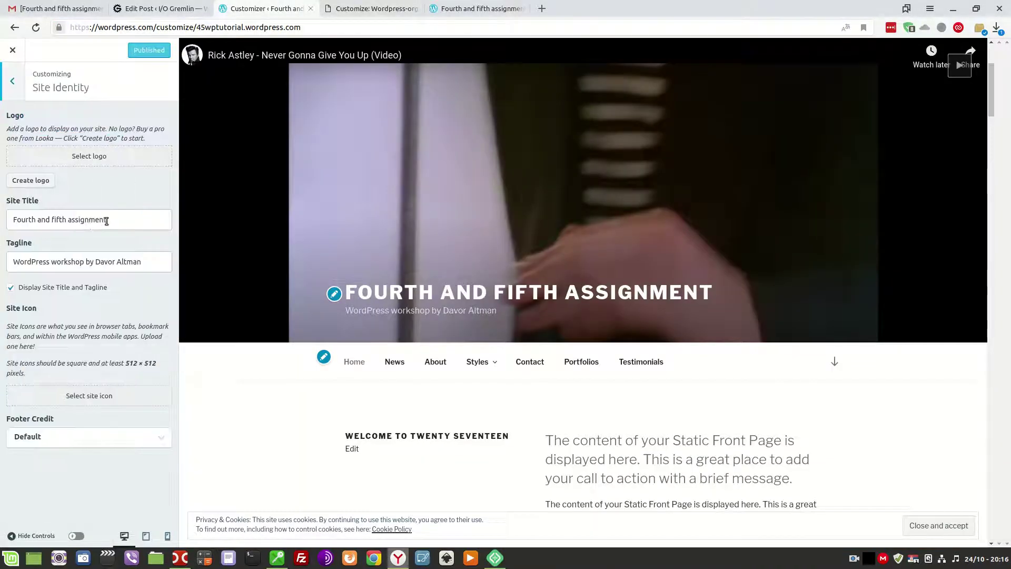
drag(106, 221, 15, 221)
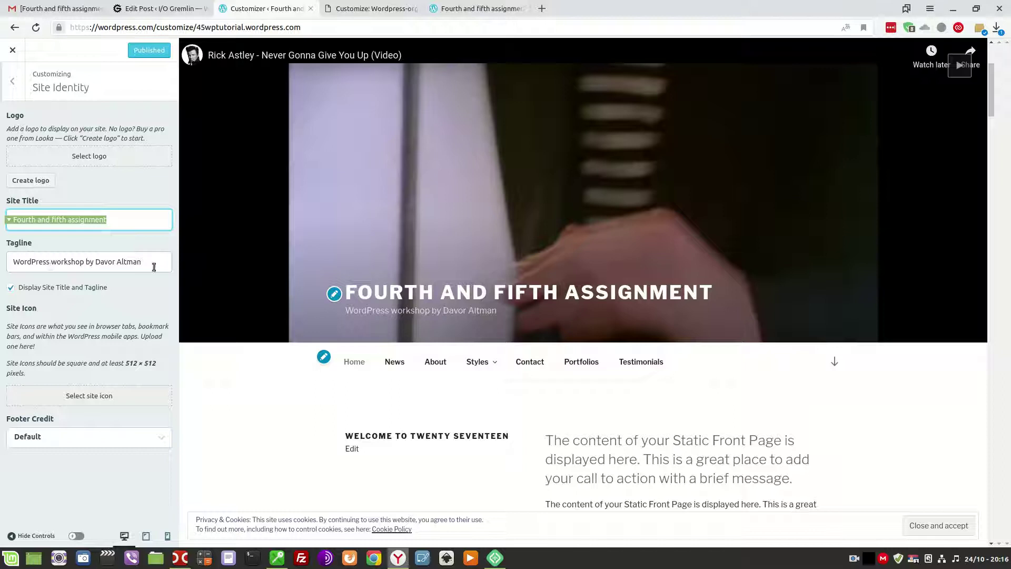
drag(152, 264, 10, 265)
key(ctrl+c)
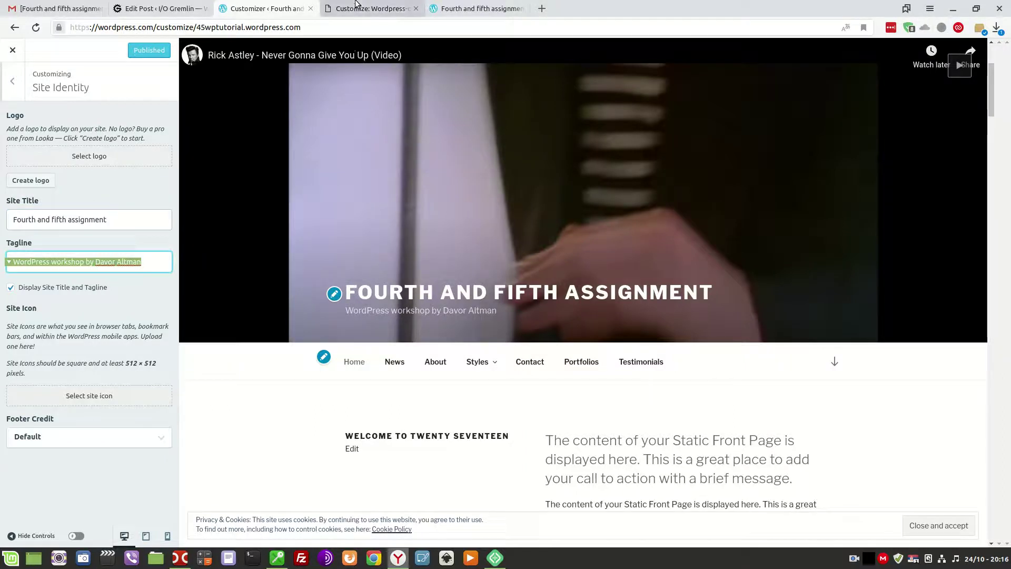
Paste the tagline into the local site and set its title to 'Sixth assignment'.
click(358, 9)
drag(107, 205, 7, 207)
key(ctrl+v)
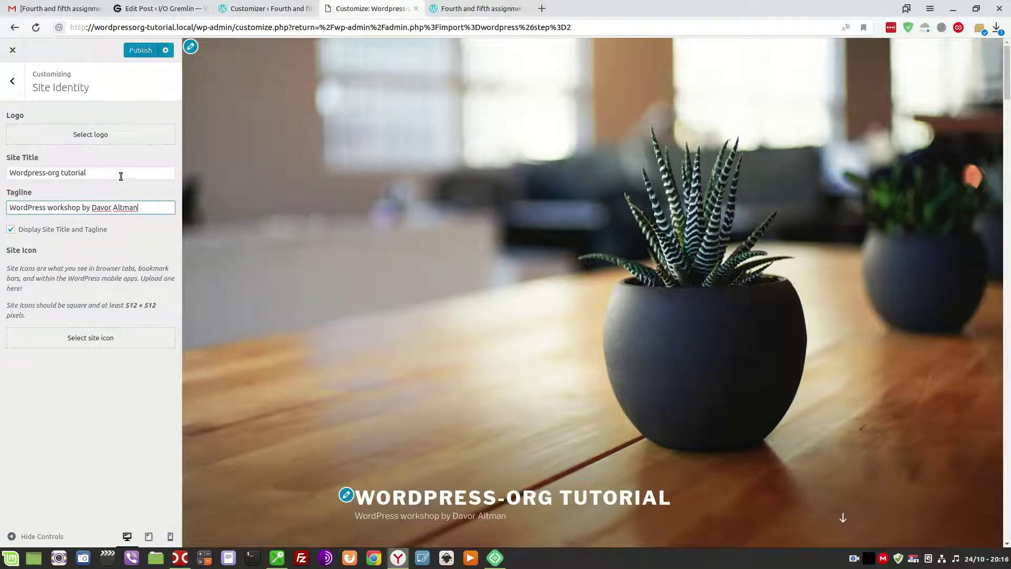
drag(119, 172, 2, 174)
text(Sixth )
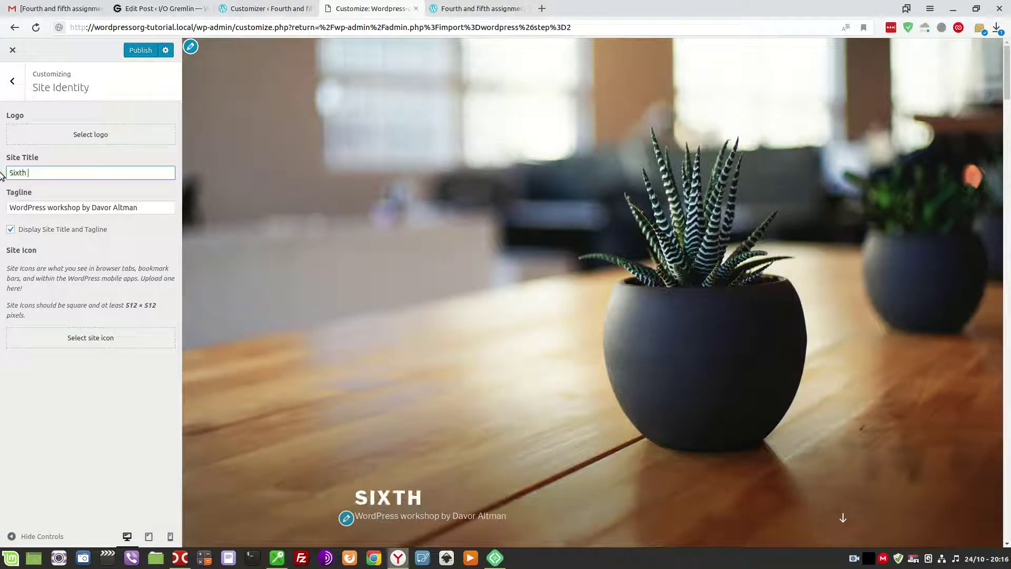
text(assignment)
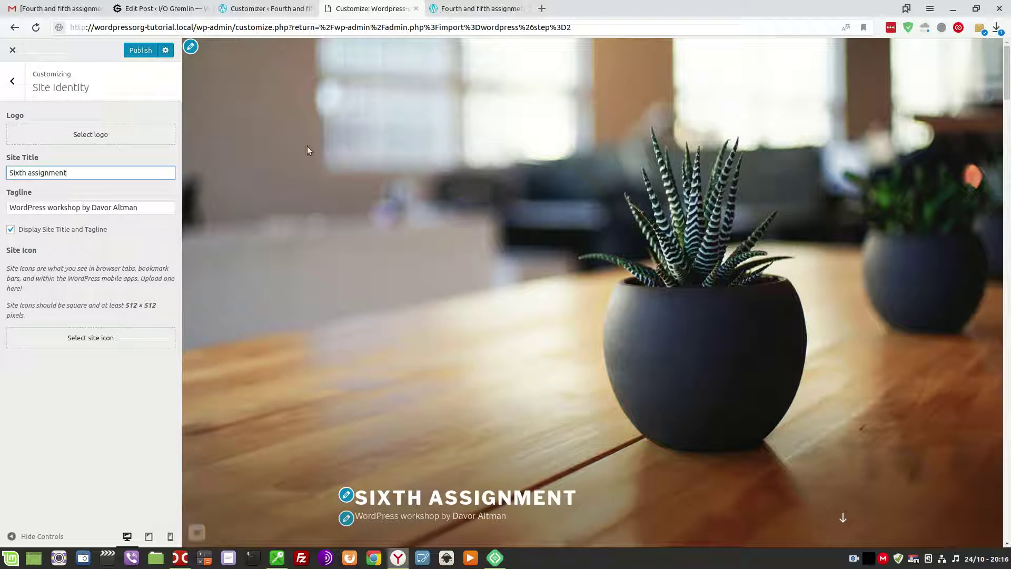
Compare both Site Identity panels, then return each Customizer to its main section list.
click(277, 4)
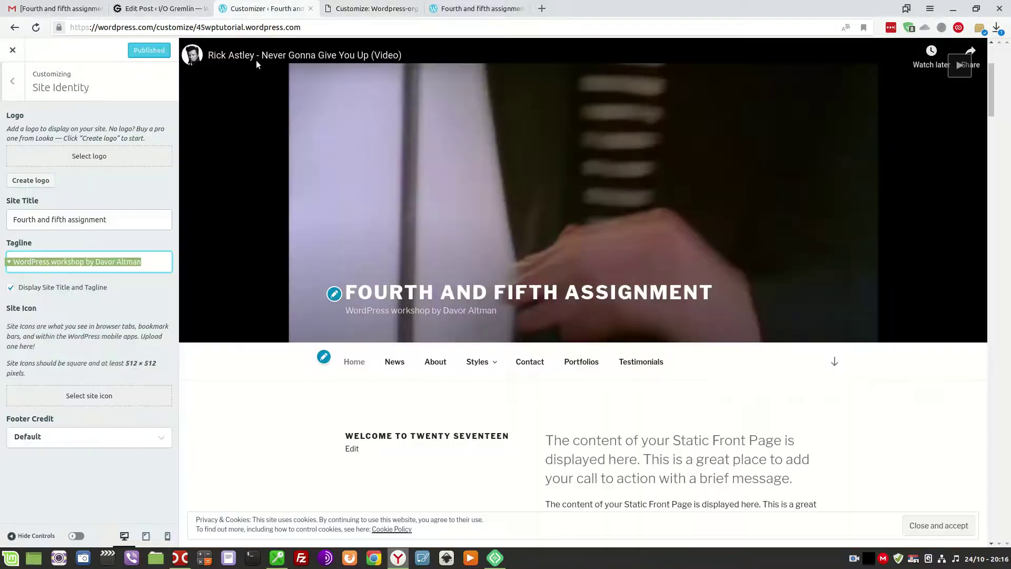
click(371, 9)
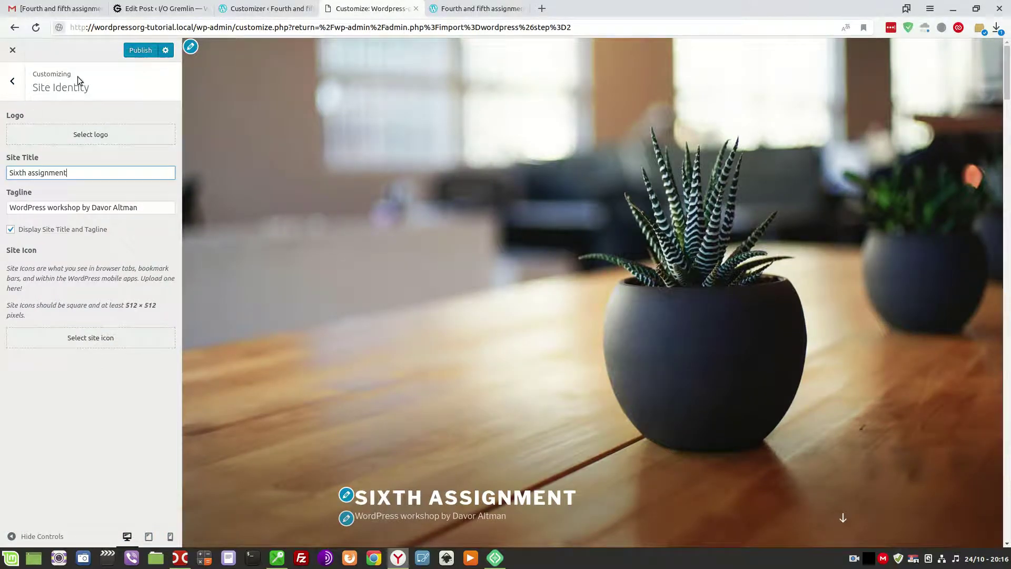
click(16, 86)
click(248, 6)
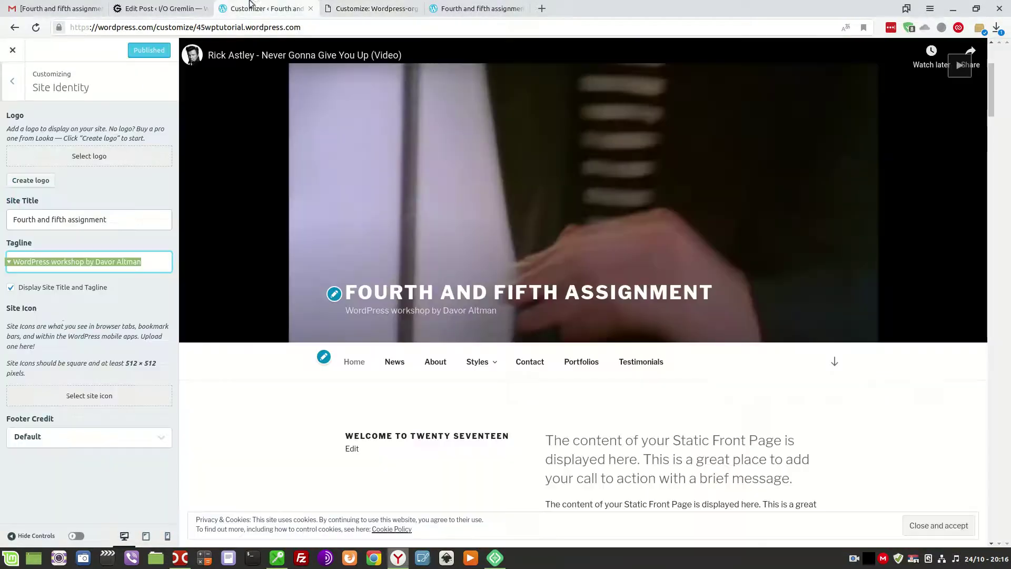
click(11, 84)
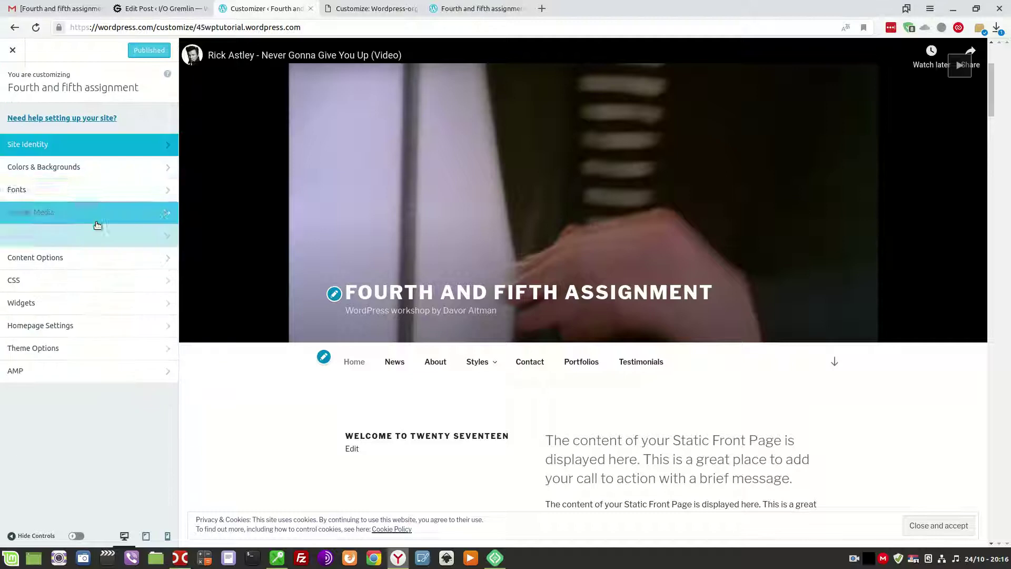
Copy the original's YouTube header video URL into the local site's Header Media and pause the preview.
click(52, 212)
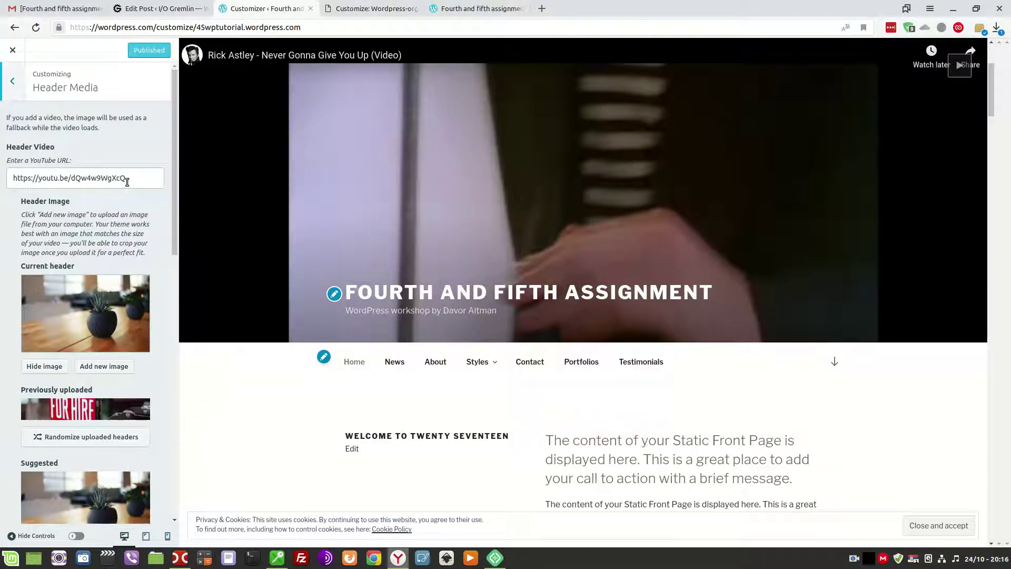
drag(127, 182, 15, 179)
key(ctrl+c)
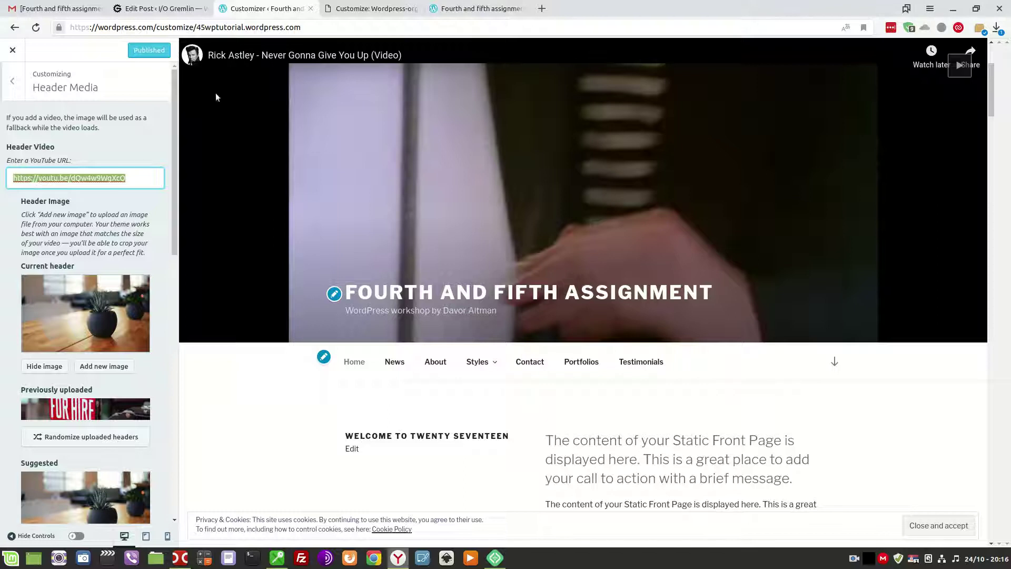
click(371, 8)
click(46, 215)
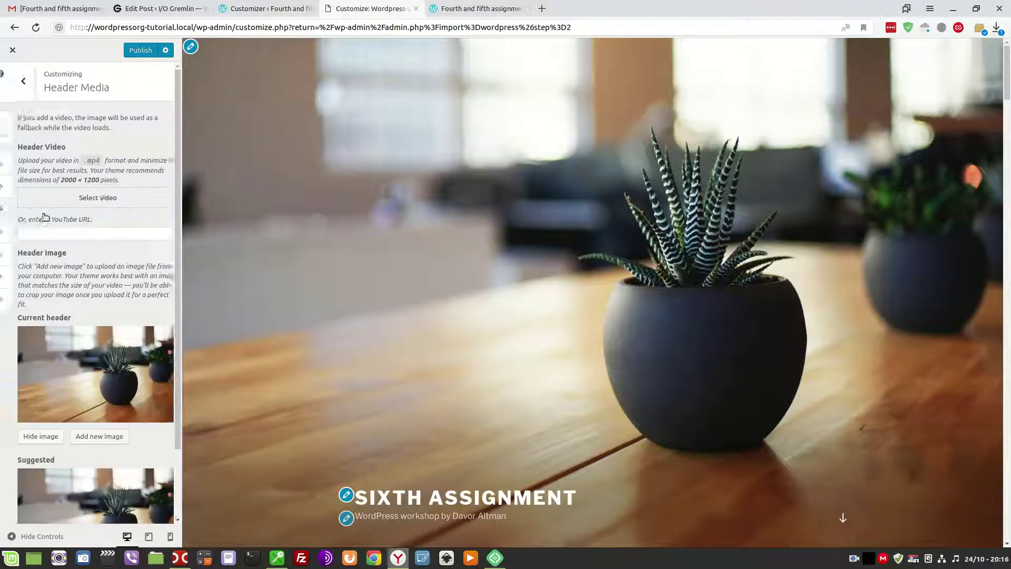
click(50, 232)
right_click(50, 232)
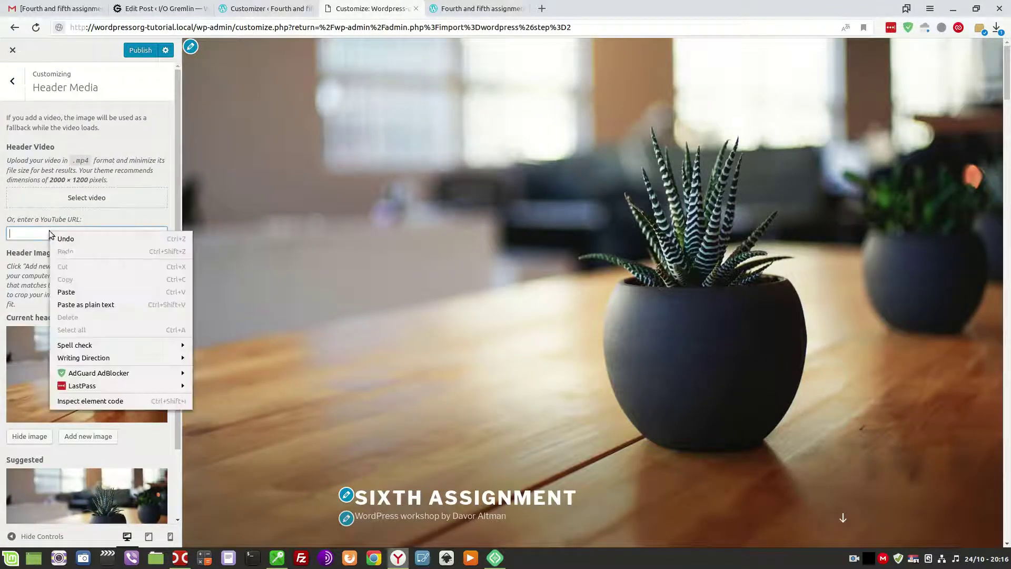
click(66, 292)
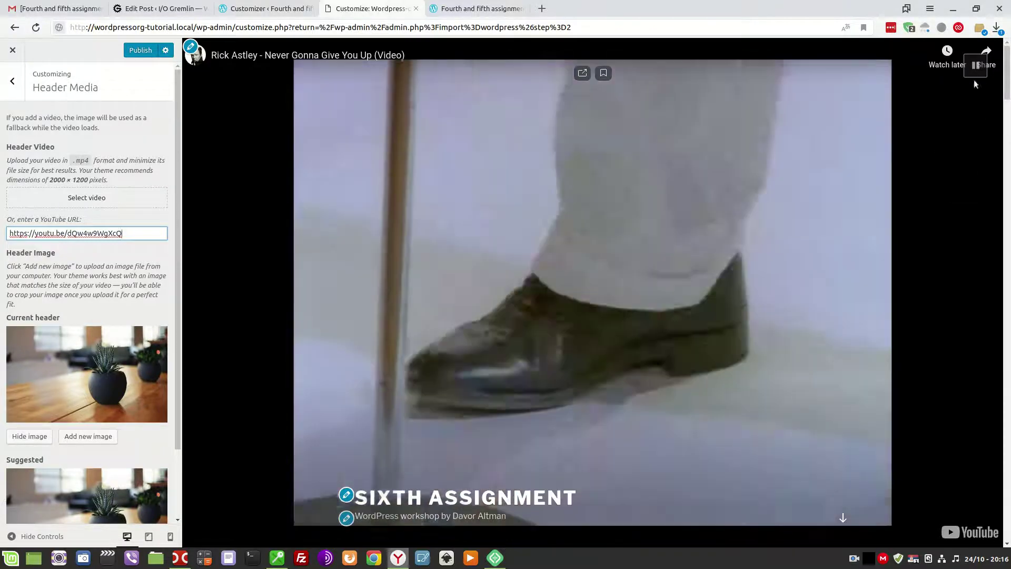
click(975, 65)
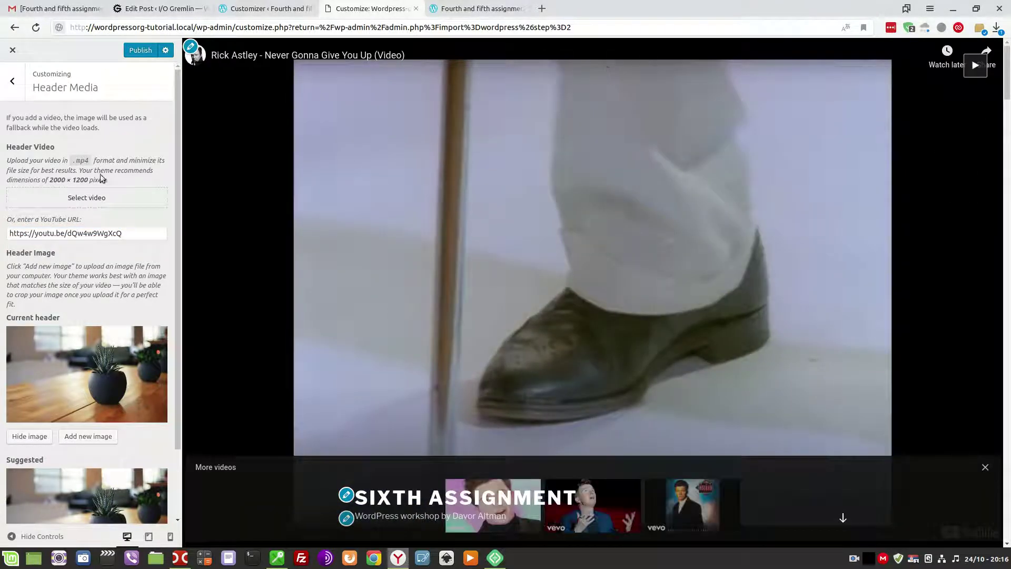
click(10, 94)
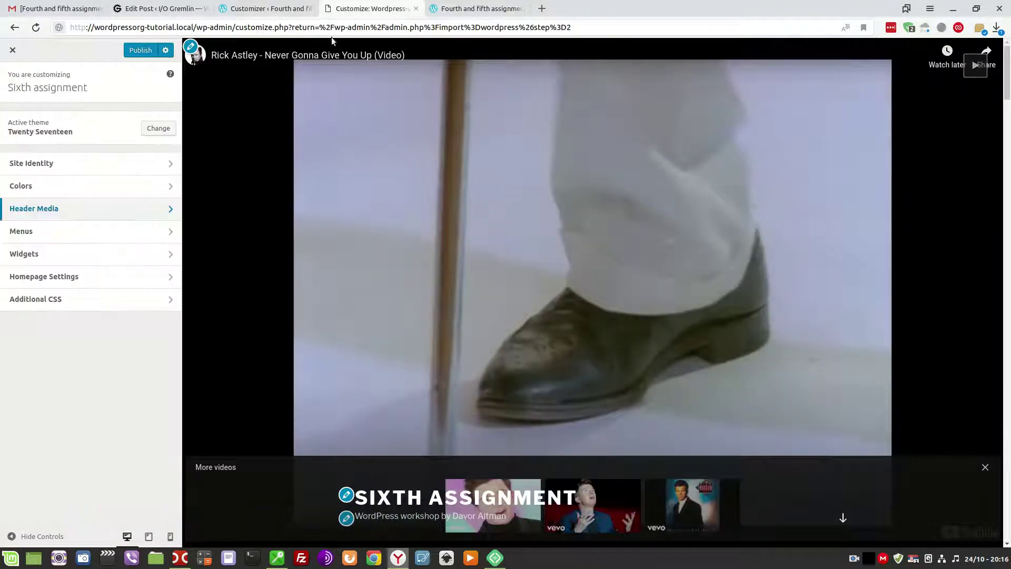
Open the Menus settings in both Customizers to compare their menus.
click(253, 8)
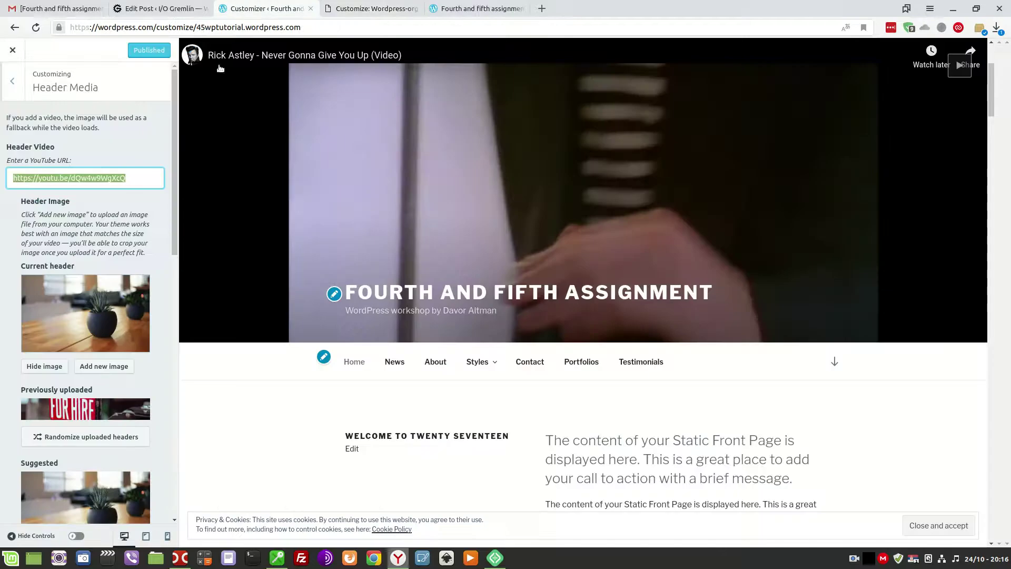
click(12, 82)
click(59, 240)
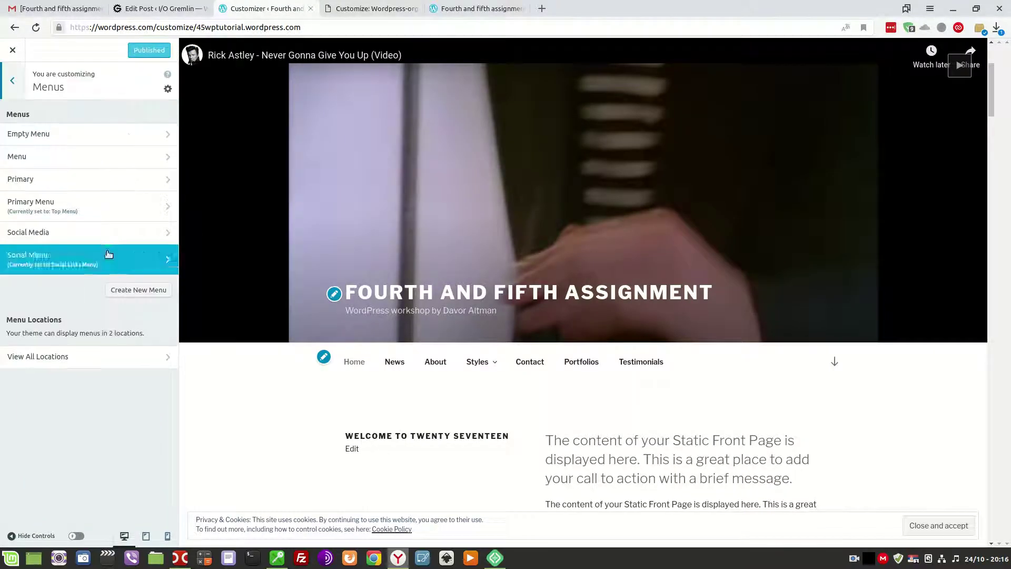
key(ctrl+Tab)
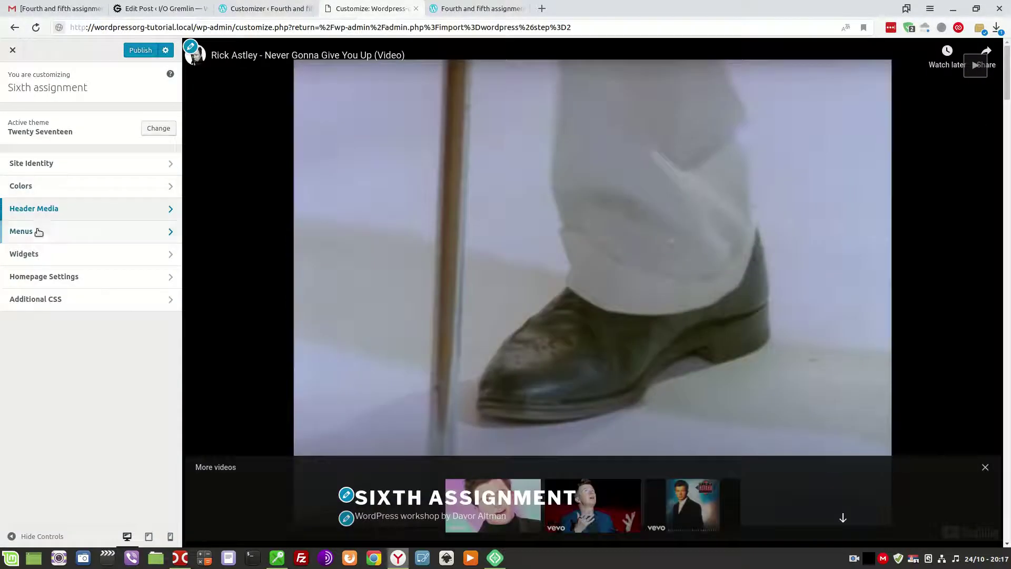
click(45, 234)
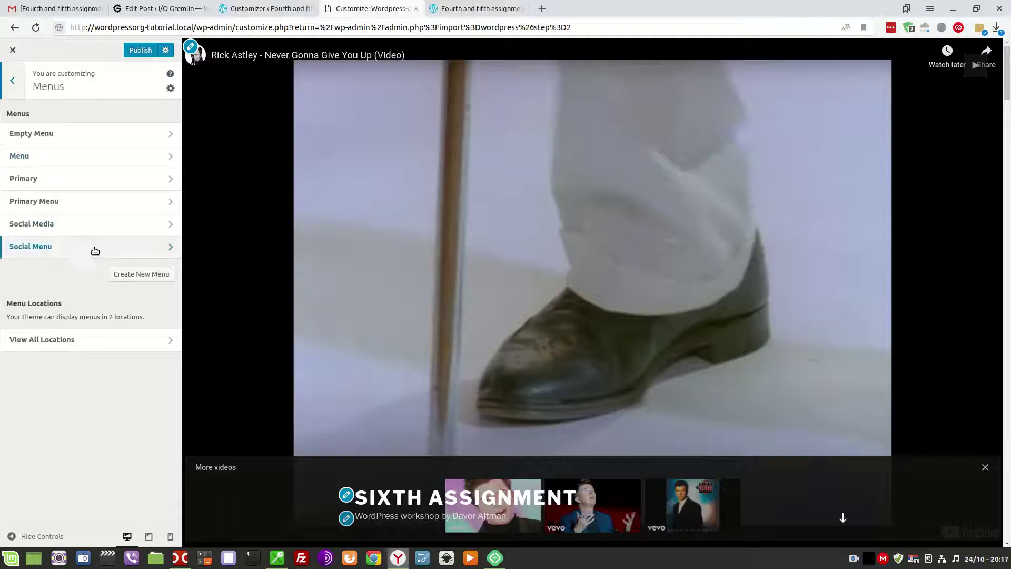
click(259, 7)
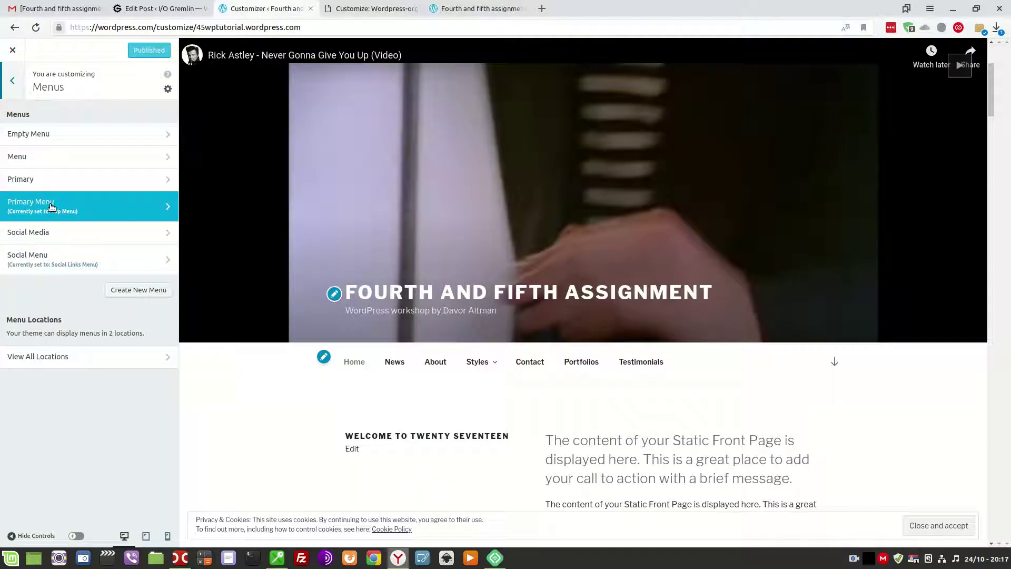
click(358, 9)
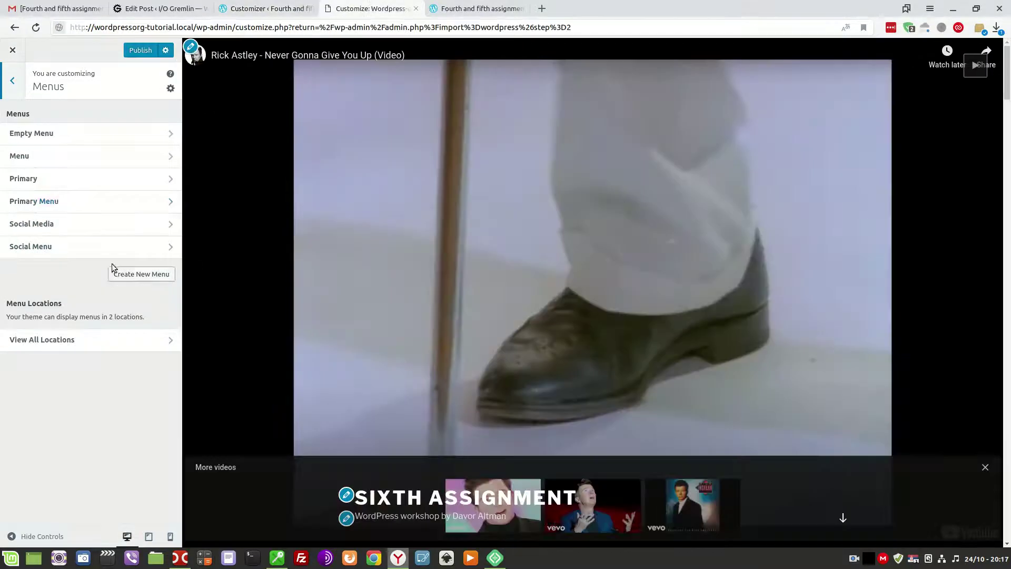
Assign the local Primary Menu to the Top Menu location.
click(59, 203)
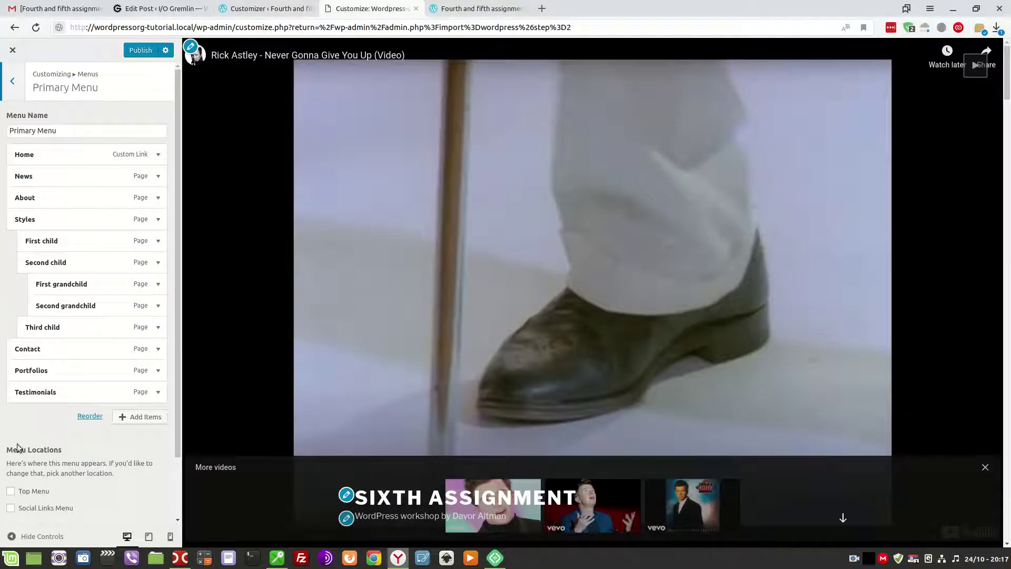
click(10, 491)
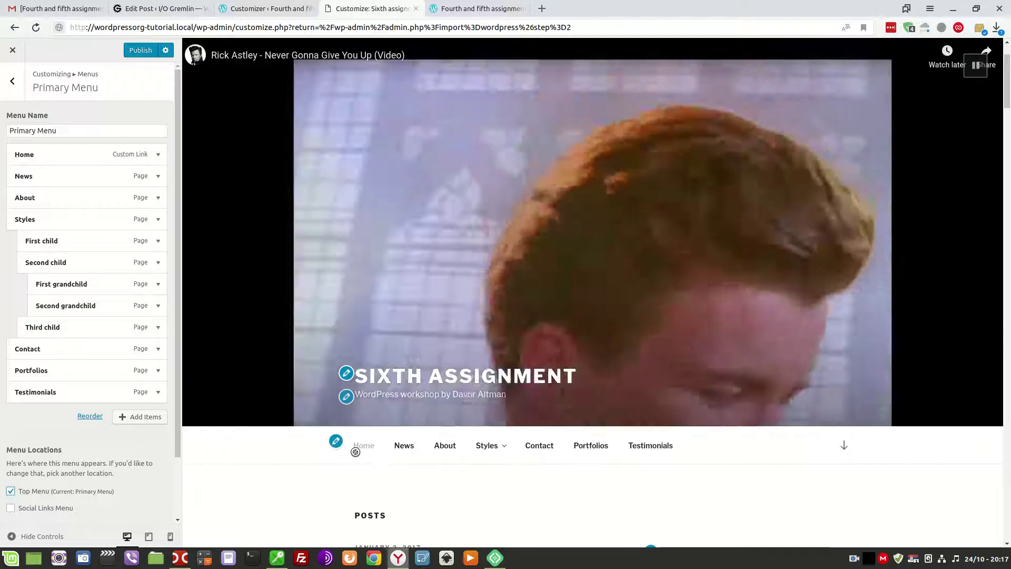
mouse_move(482, 447)
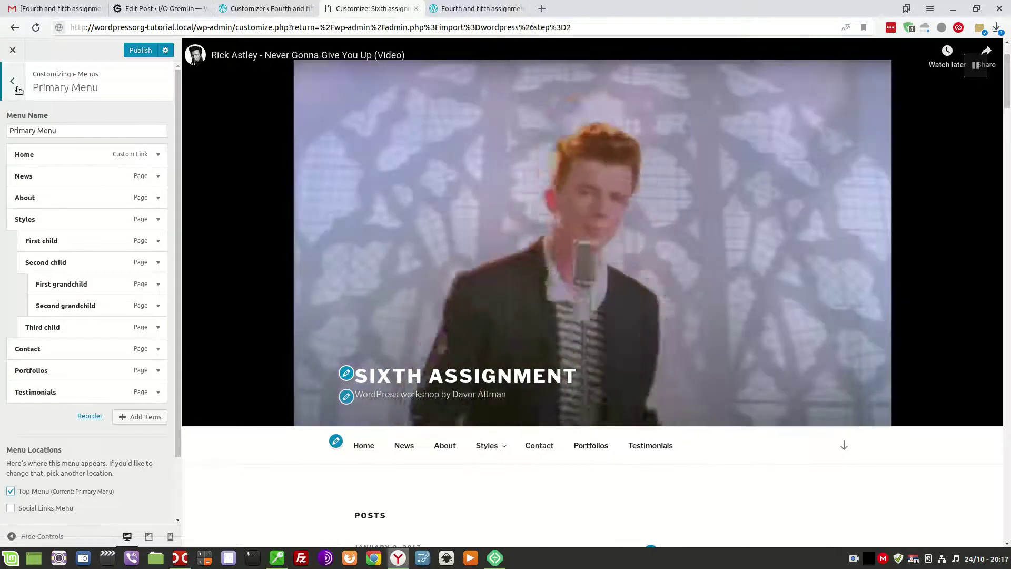
click(12, 80)
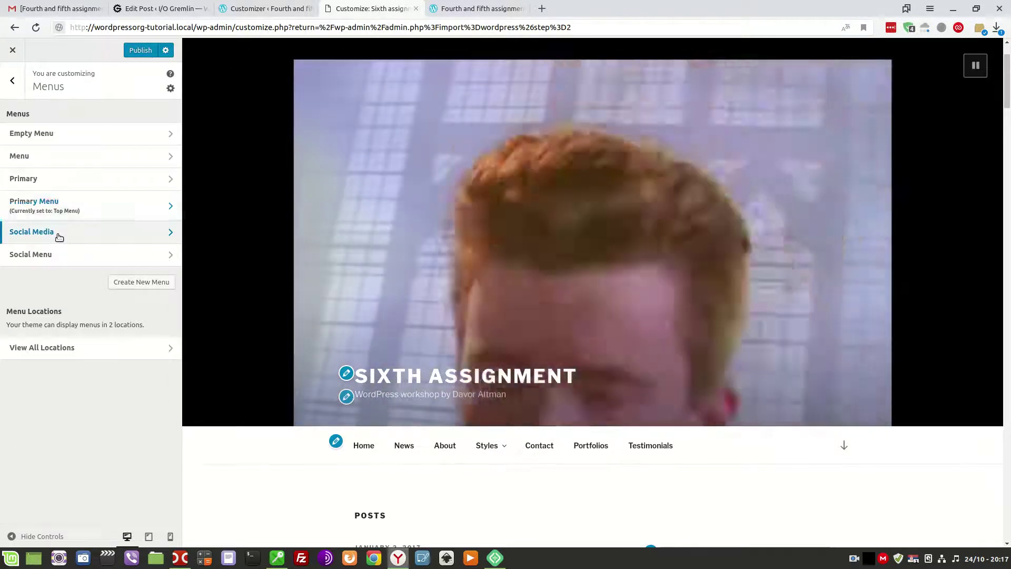
Check the Social Menu setup, tick Social Links Menu, and view the footer icons in the local preview.
click(59, 234)
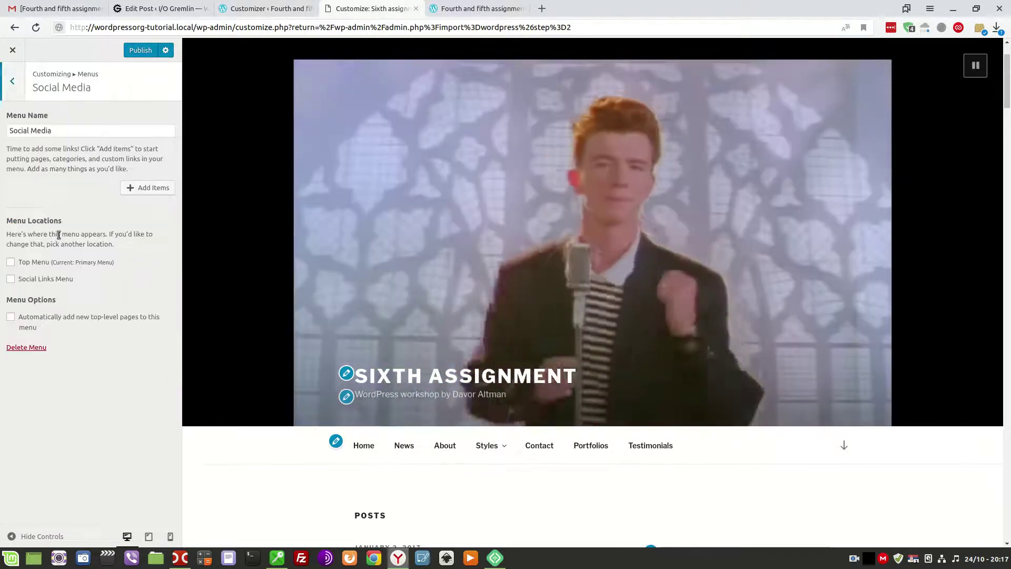
click(12, 80)
click(65, 256)
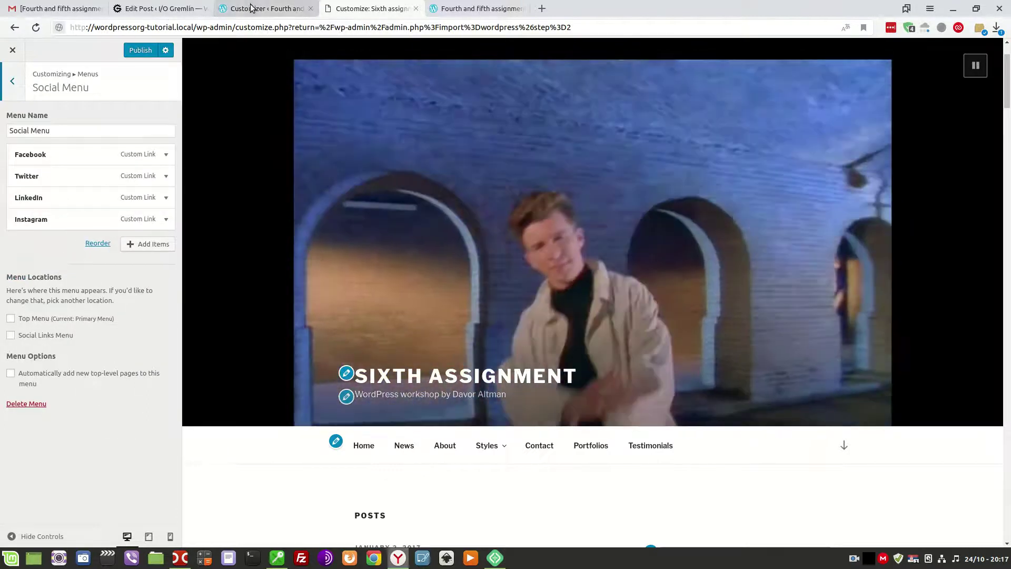
click(251, 8)
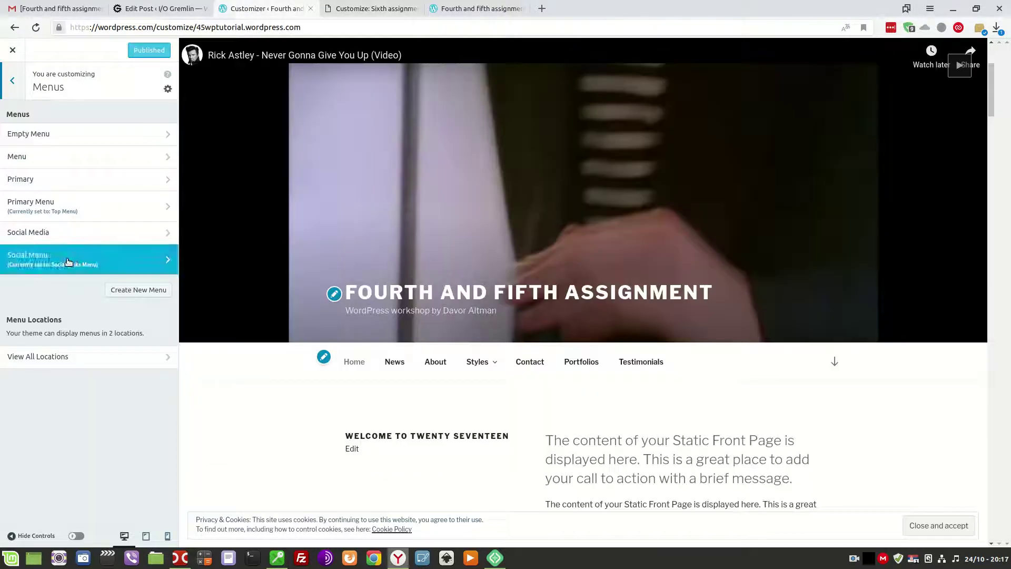
click(354, 6)
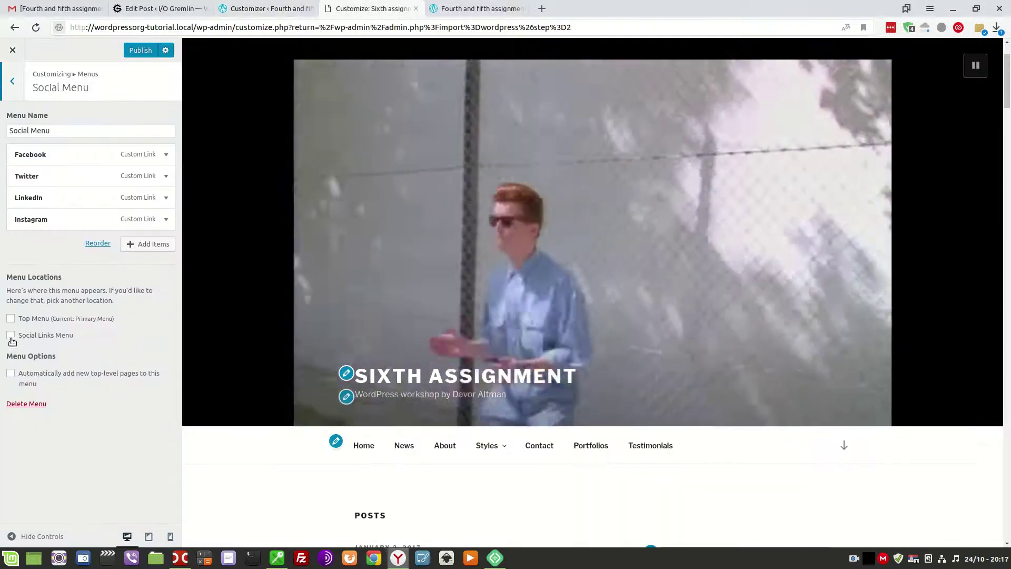
click(24, 337)
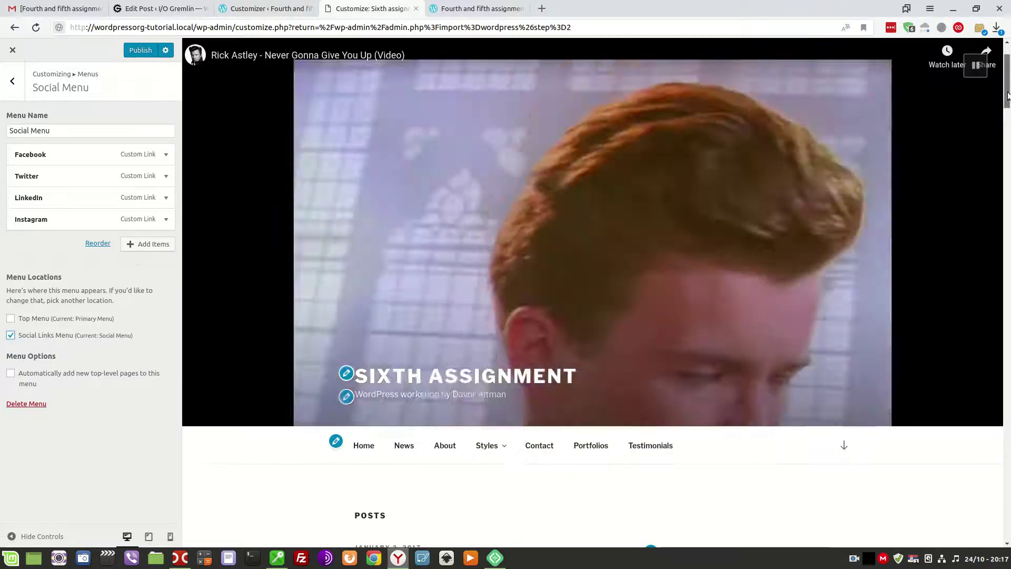
drag(1007, 94, 1007, 535)
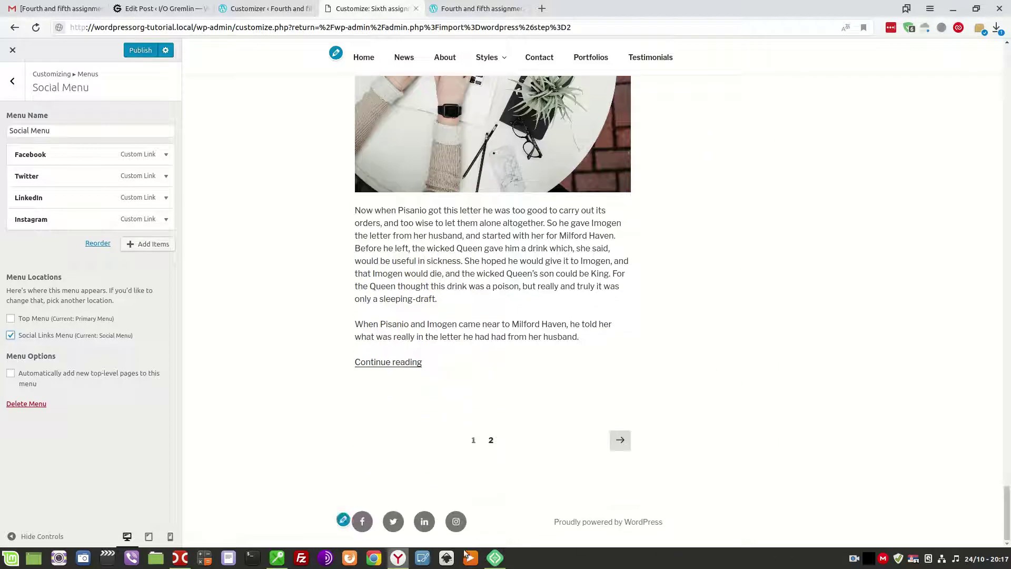
click(266, 9)
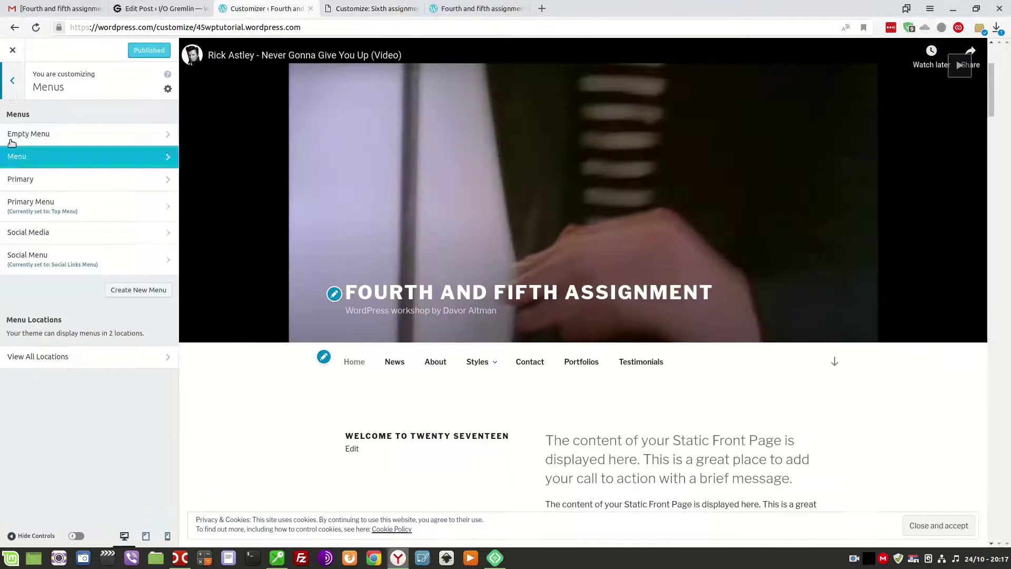
Look up the original site's Homepage Settings in its Customizer.
click(13, 83)
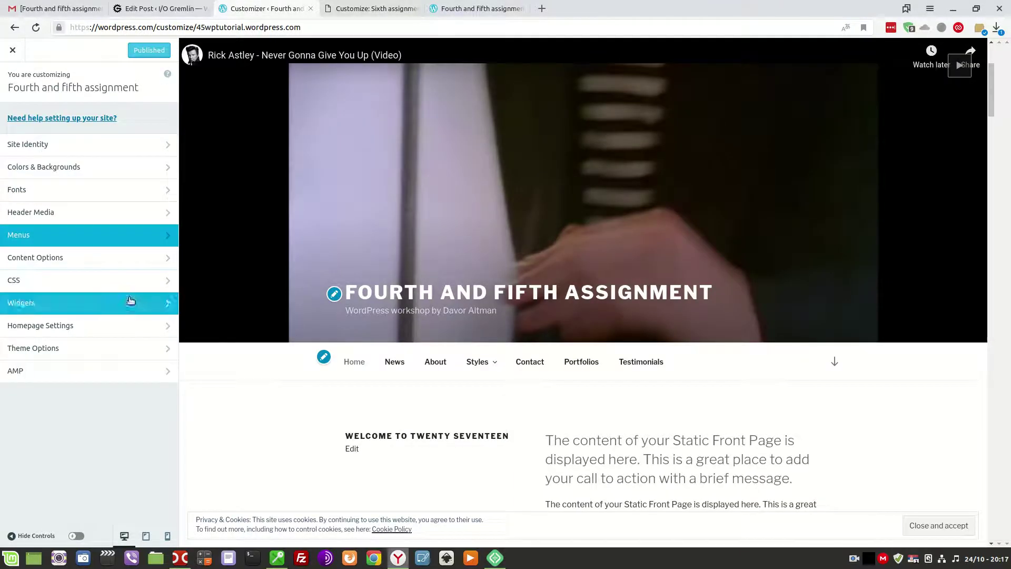
click(340, 7)
click(12, 81)
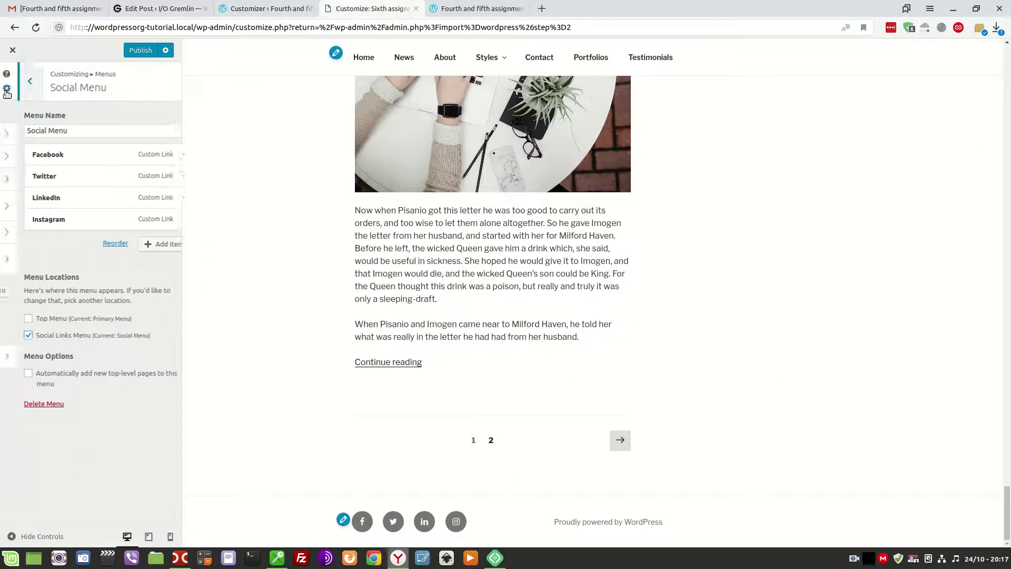
click(266, 8)
click(79, 261)
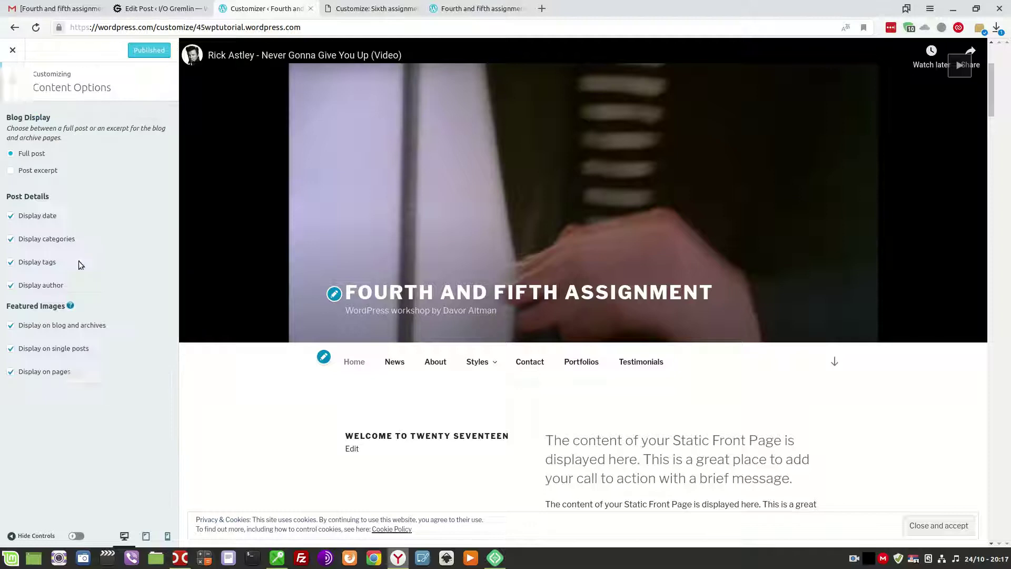
click(13, 84)
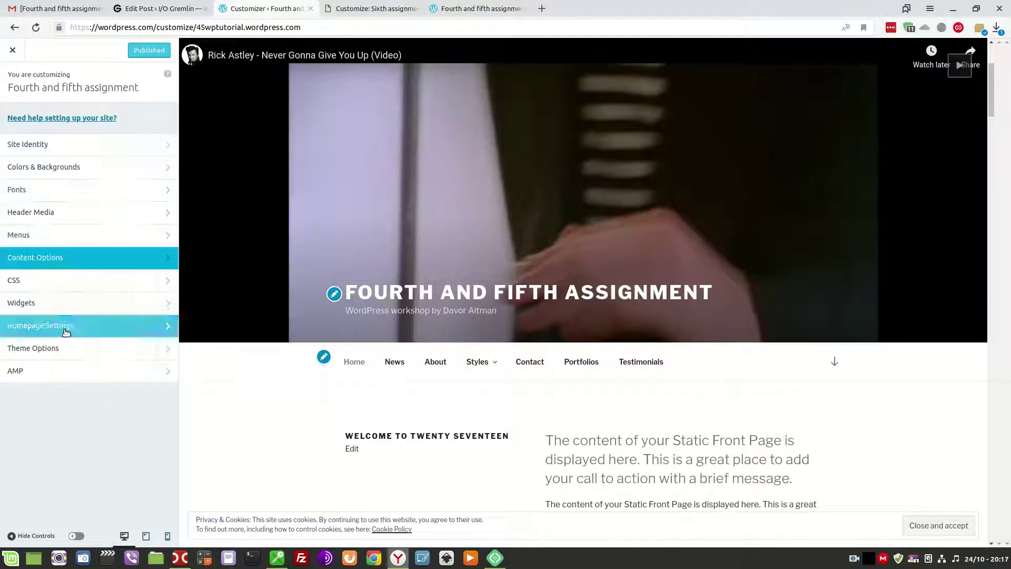
click(52, 327)
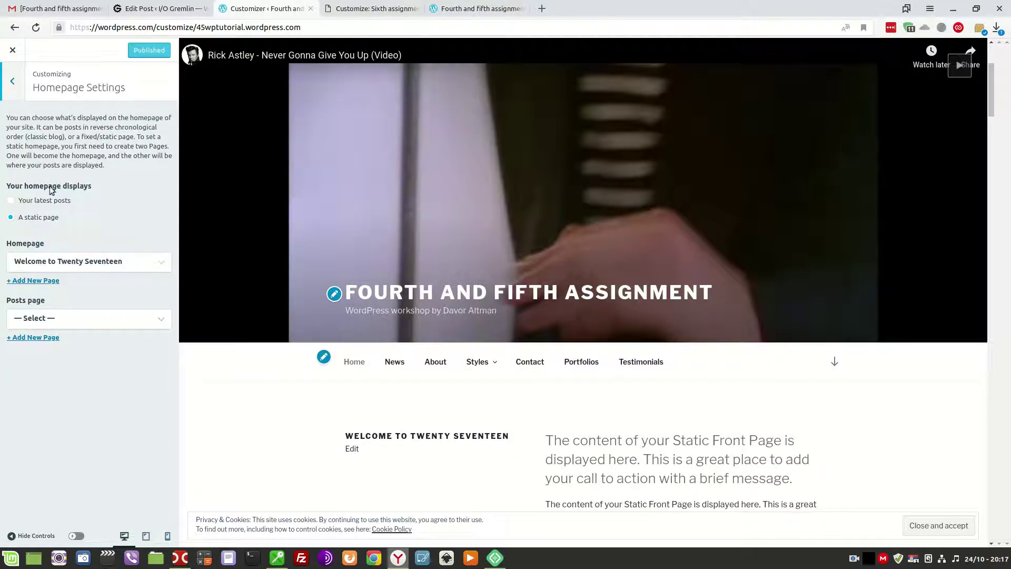
Set the local homepage to the static page 'Welcome to Twenty Seventeen'.
click(368, 9)
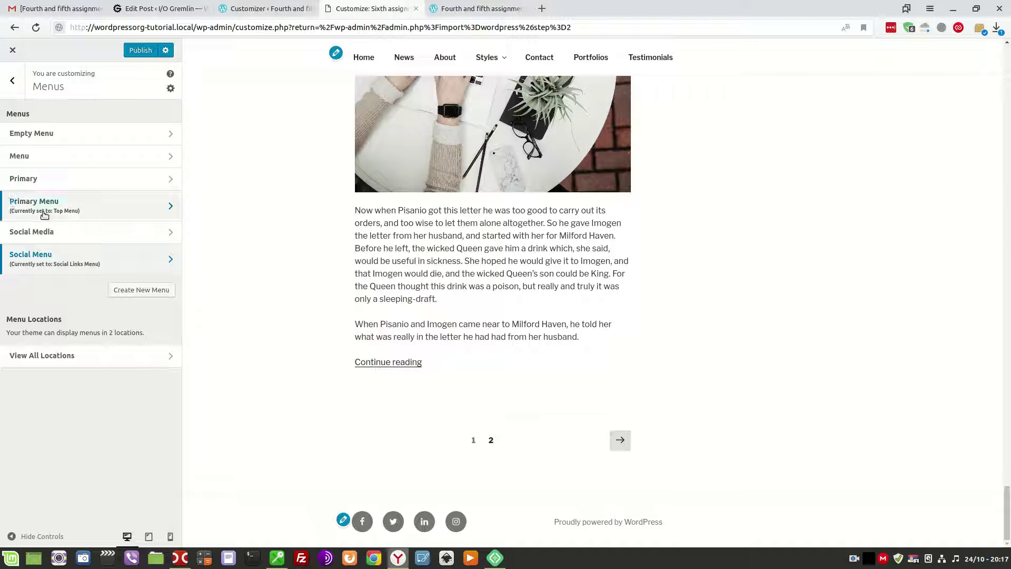
click(12, 80)
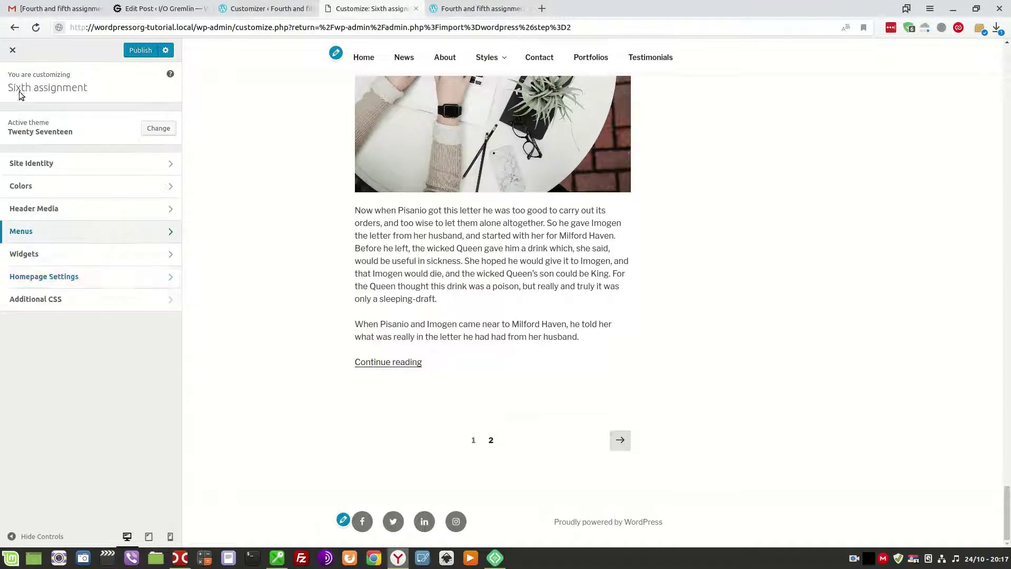
click(62, 282)
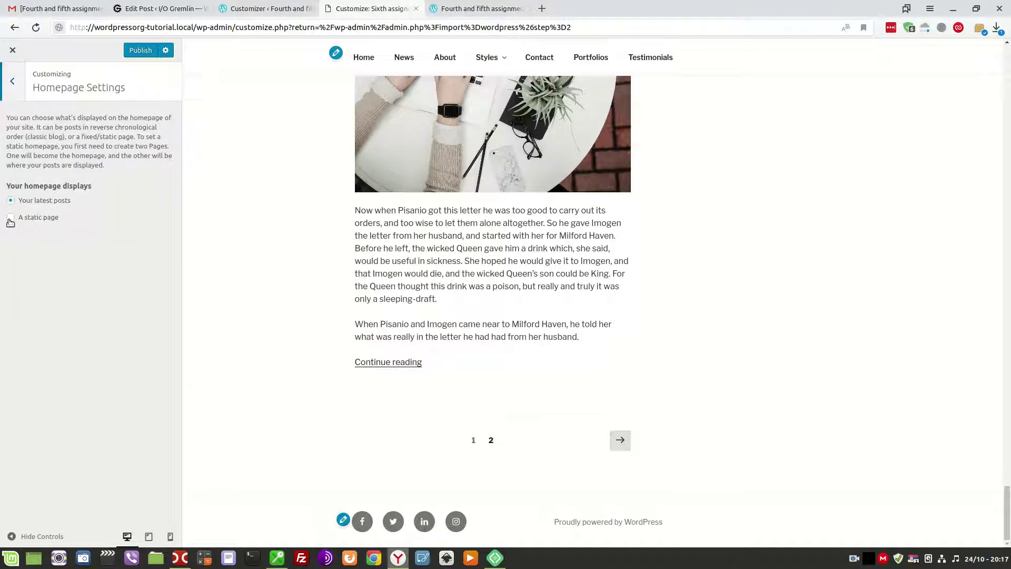
click(10, 218)
click(74, 263)
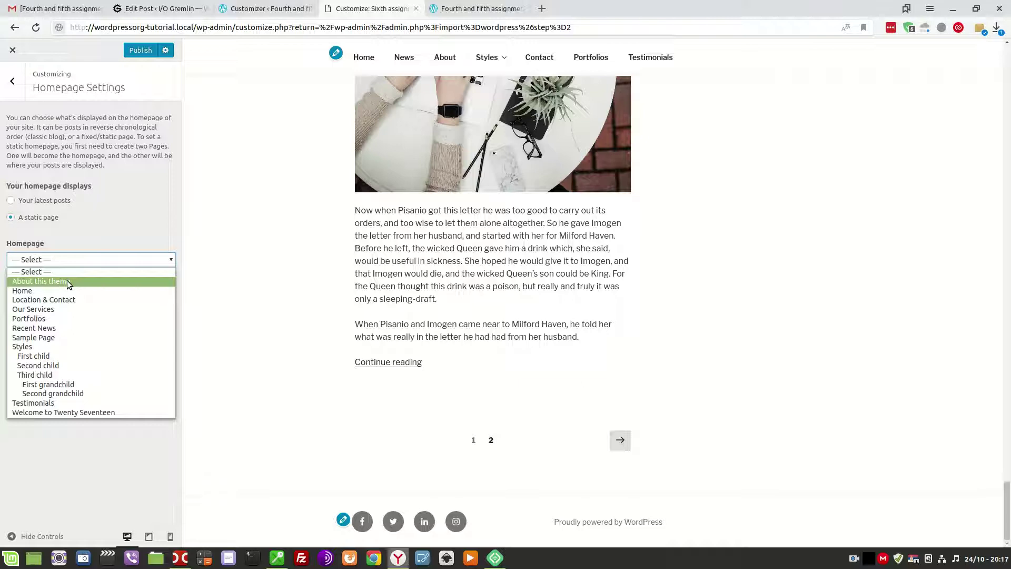
click(82, 411)
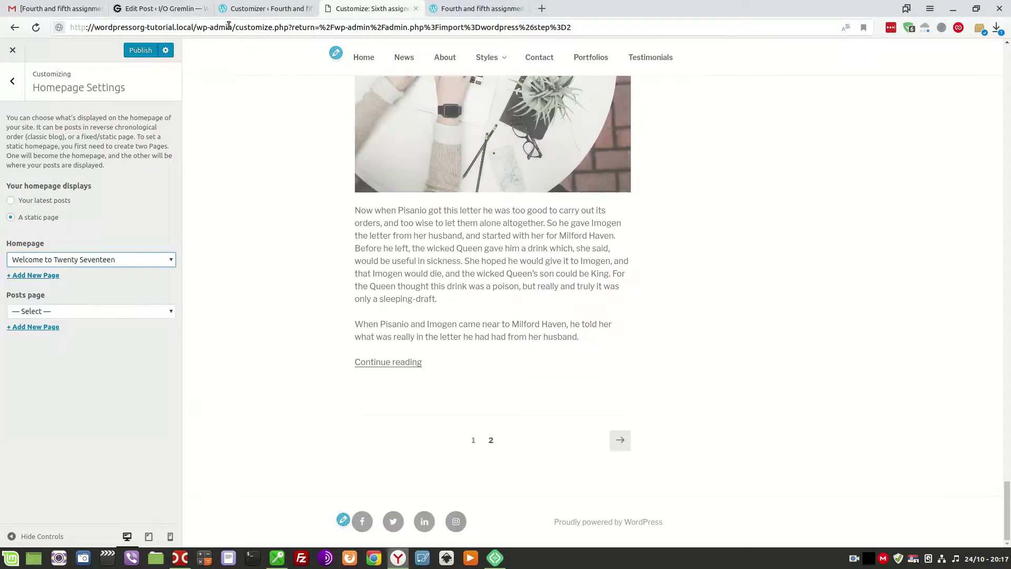
Compare the homepage setting with the original, then return to its main Customizer list.
click(253, 9)
click(374, 8)
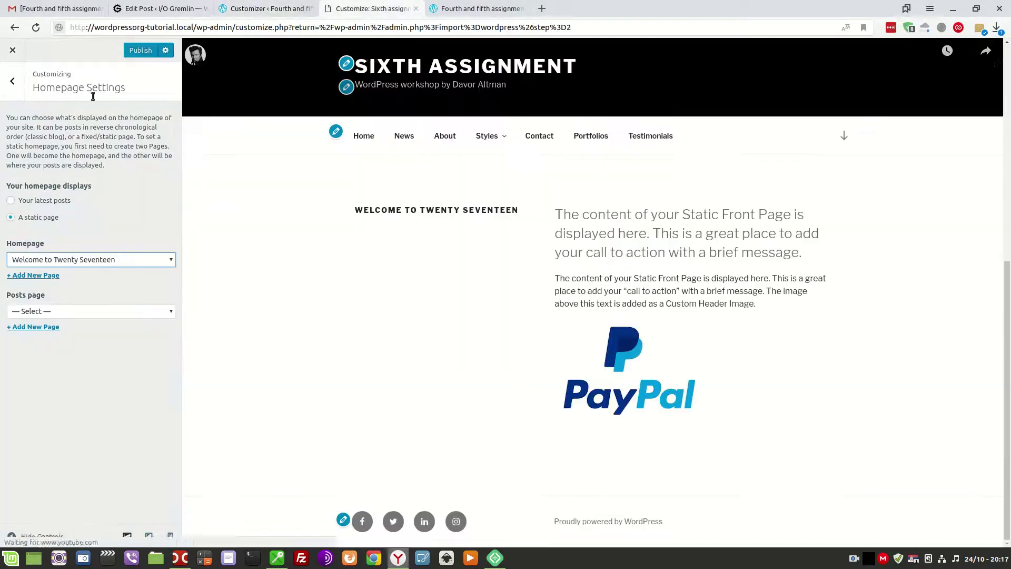
click(266, 9)
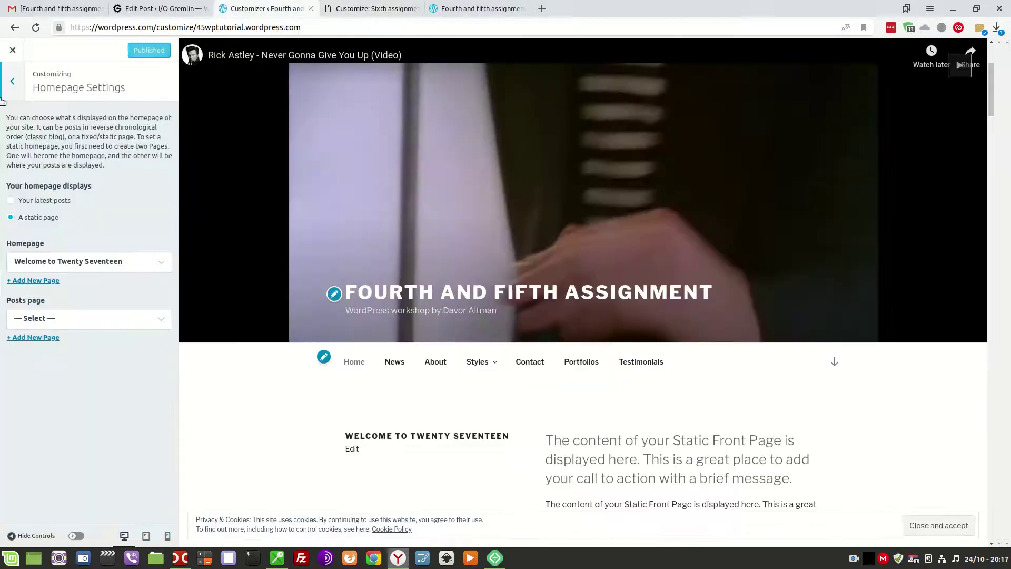
click(7, 100)
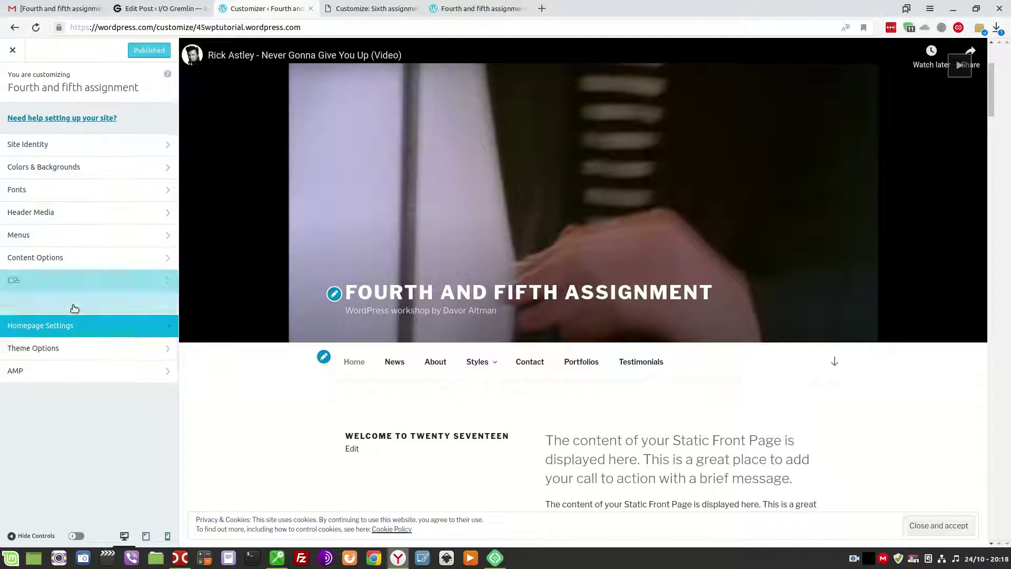
Open Theme Options in both the original and local Customizers to compare front page sections.
click(74, 347)
click(371, 8)
click(63, 299)
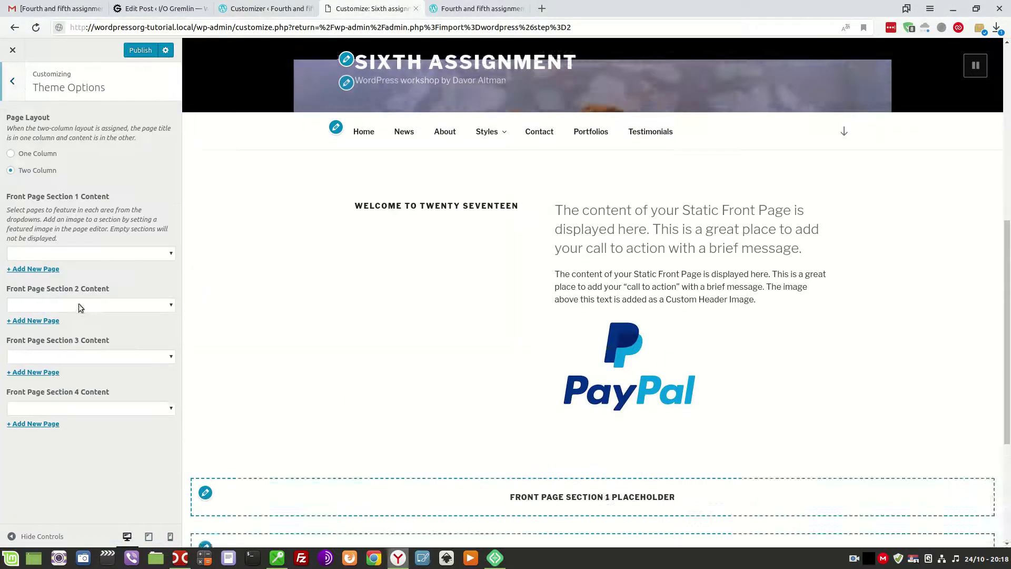
click(269, 8)
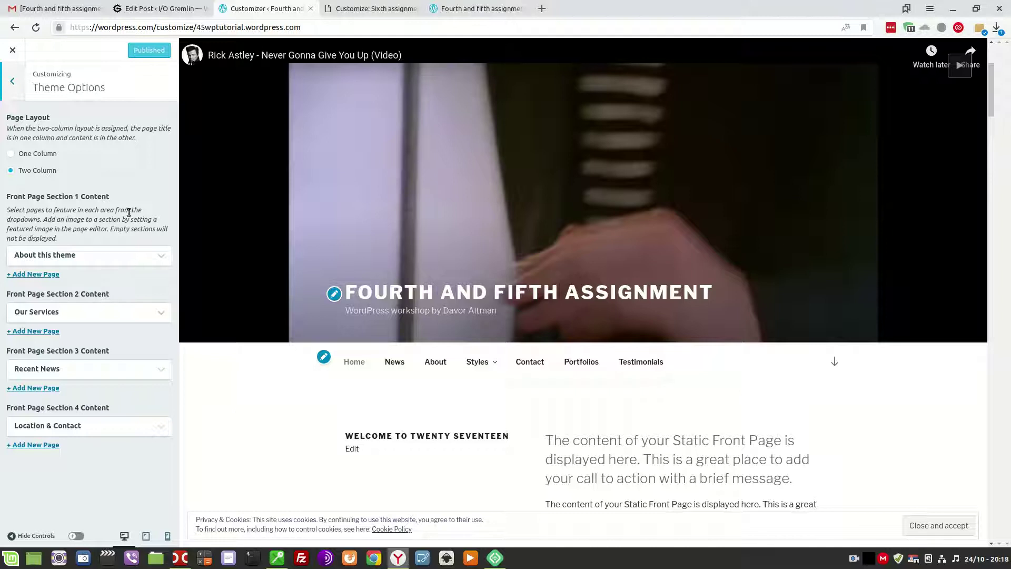
click(853, 559)
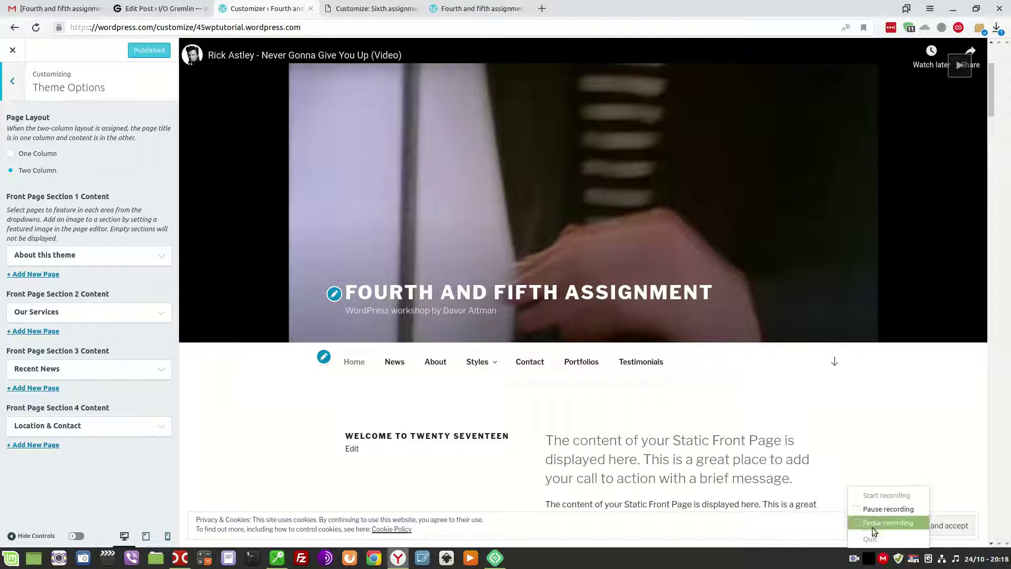
Glance at the post editor and original front page, then return to the WordPress.com Theme Options.
click(888, 508)
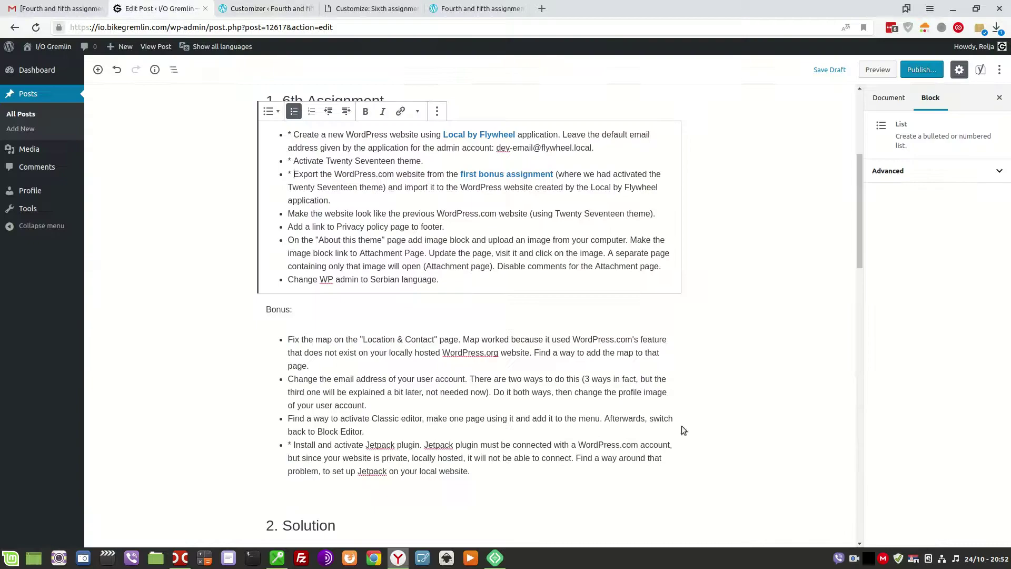
click(349, 29)
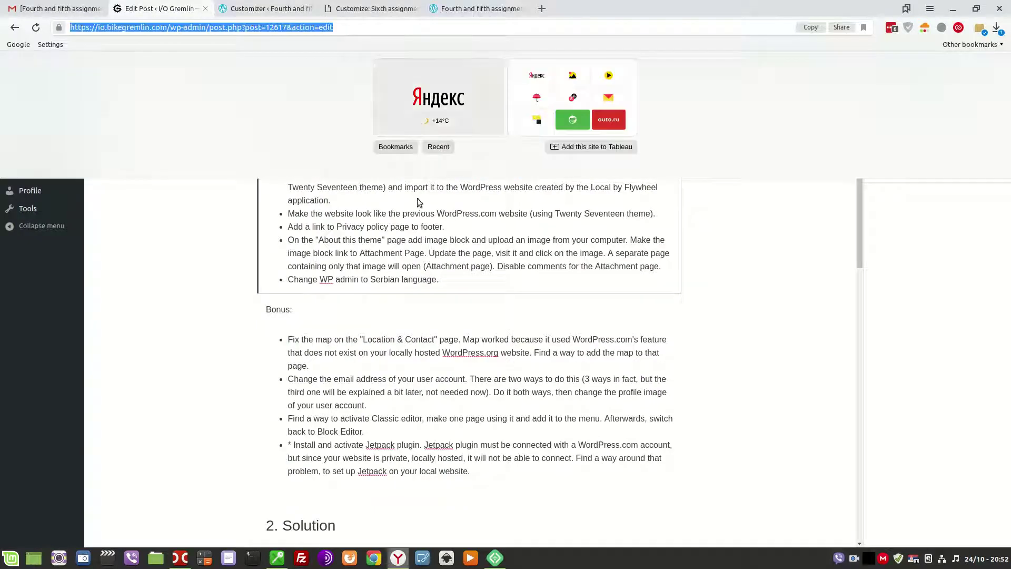
click(398, 226)
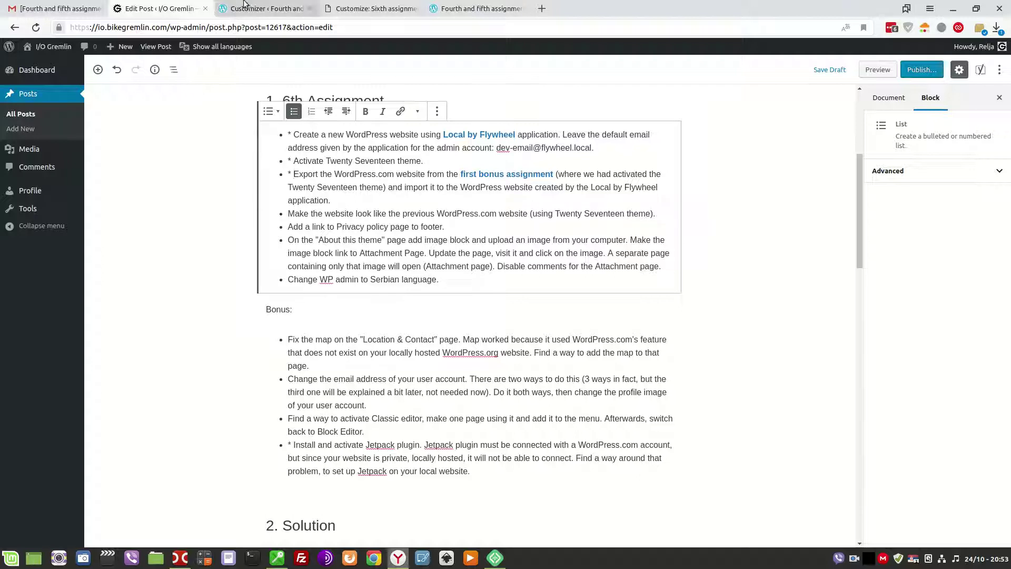
click(440, 9)
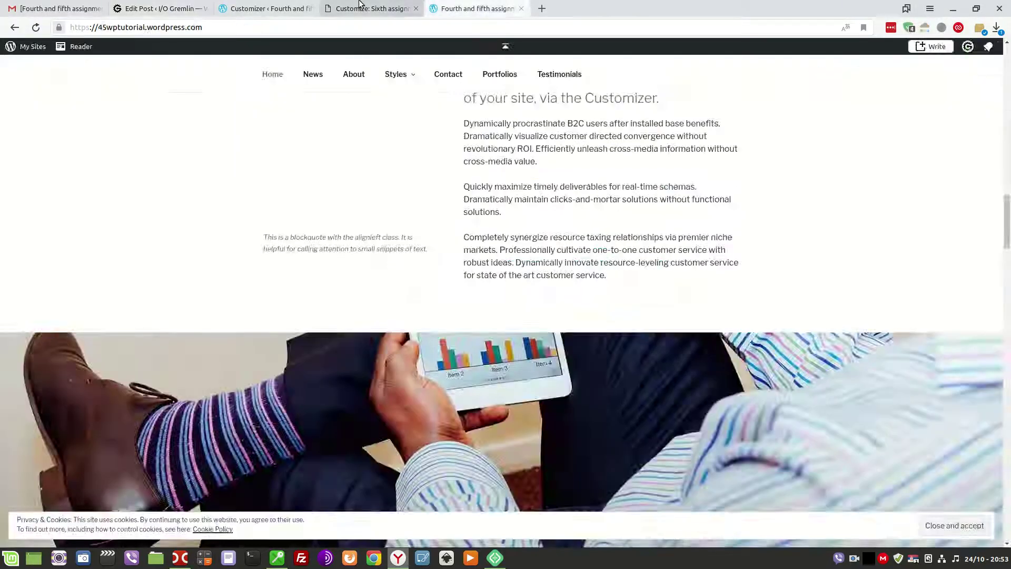
click(373, 9)
click(271, 8)
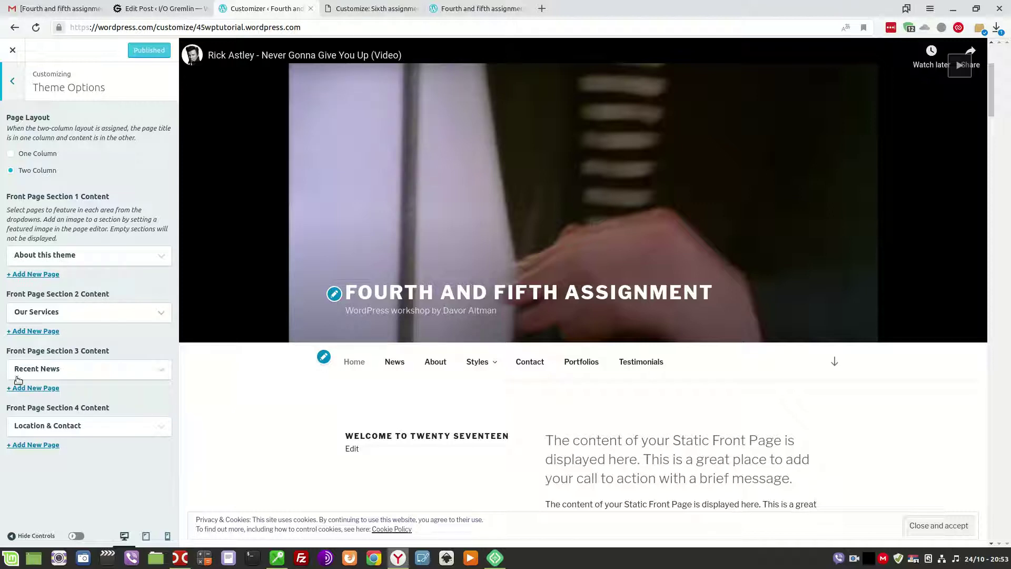
Set local front page section 1 to About this theme and section 2 to Our Services.
click(328, 6)
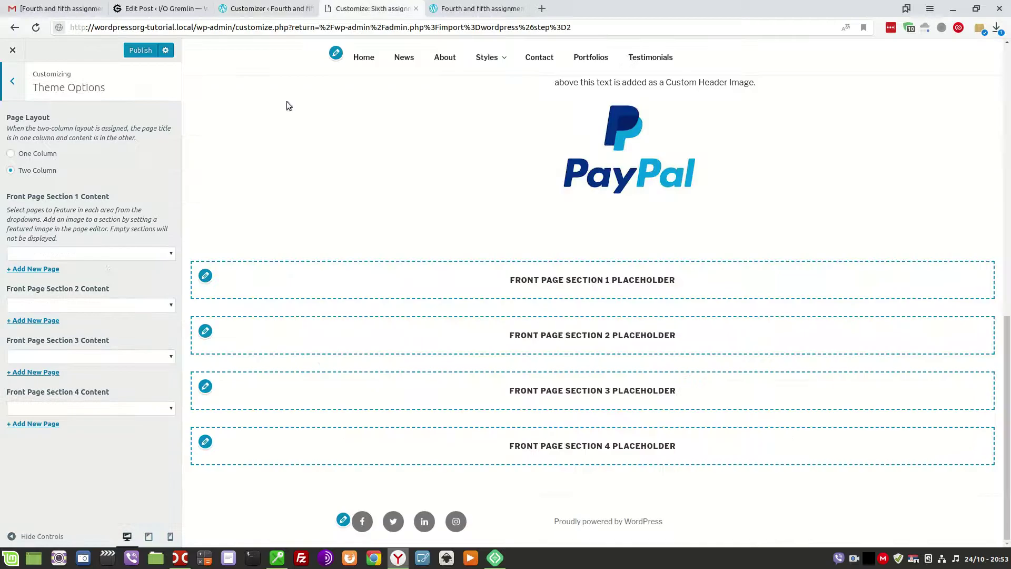
click(36, 253)
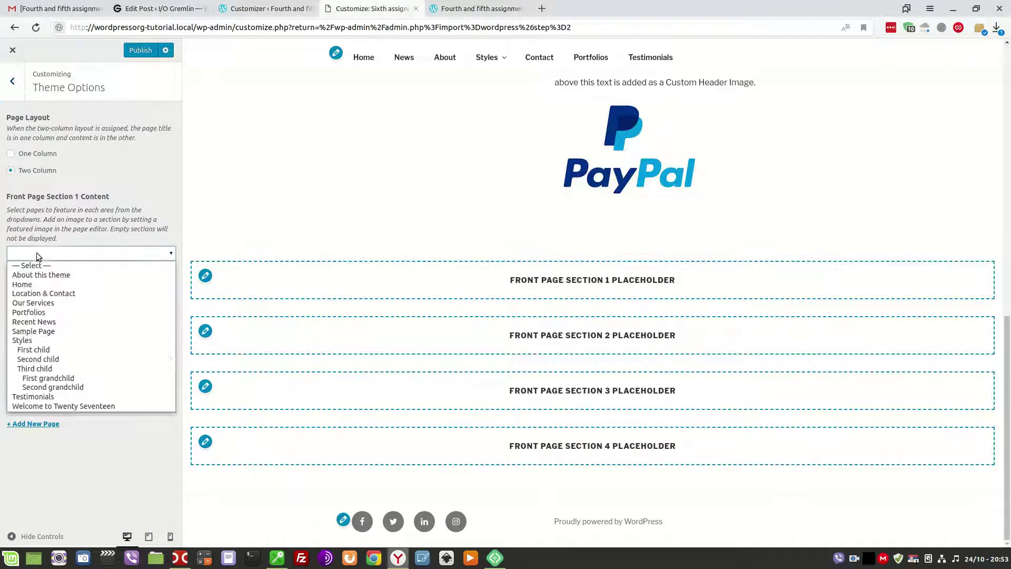
click(39, 274)
click(44, 304)
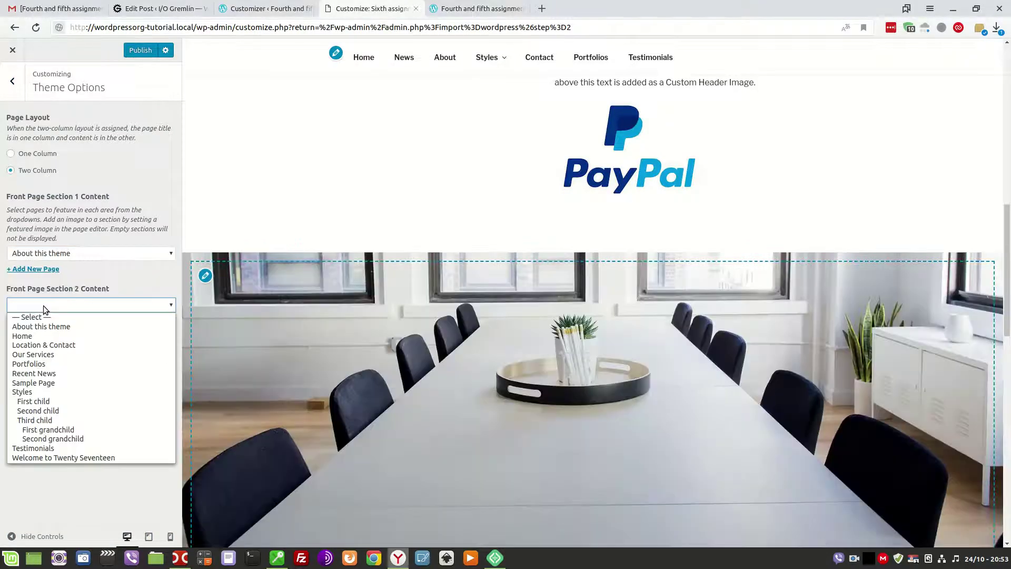
click(46, 355)
click(46, 357)
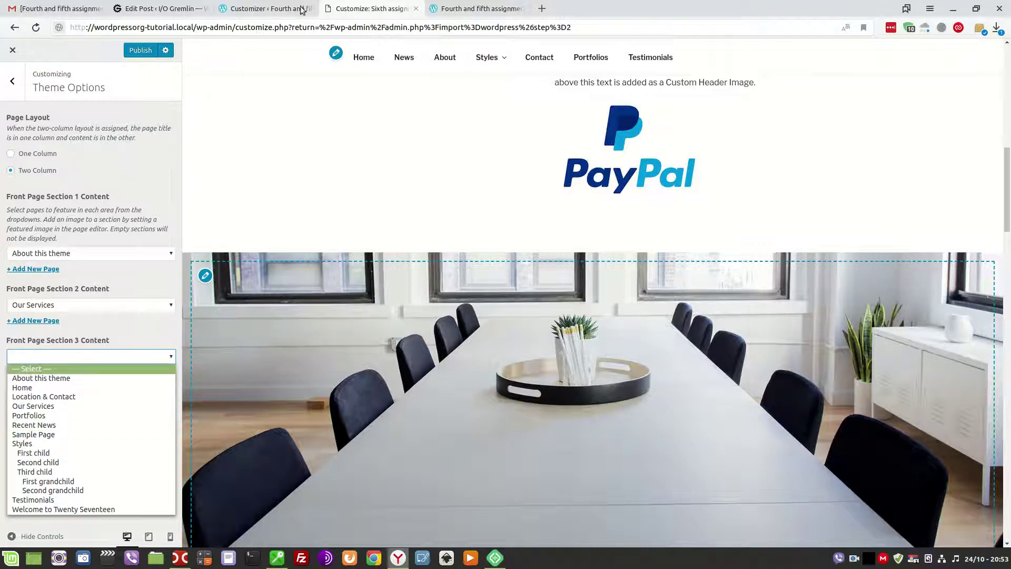
click(453, 5)
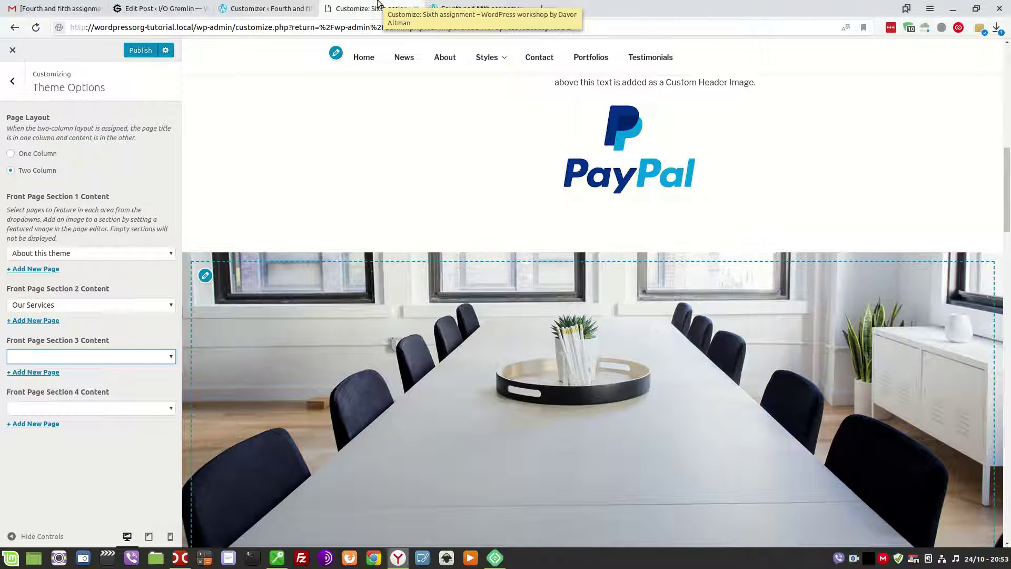
After checking the original, set section 3 to Recent News and section 4 to Location & Contact.
click(445, 8)
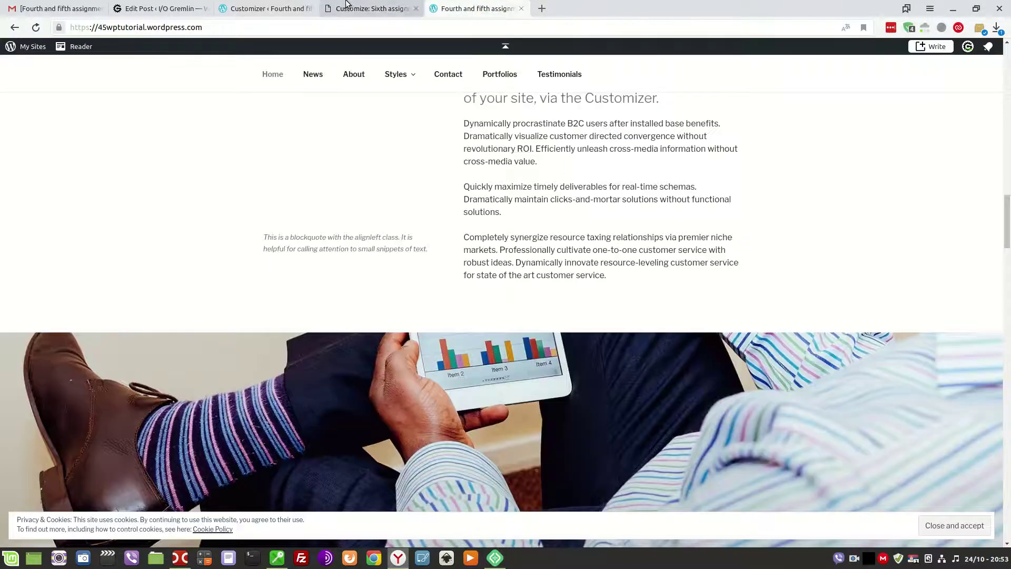
click(264, 9)
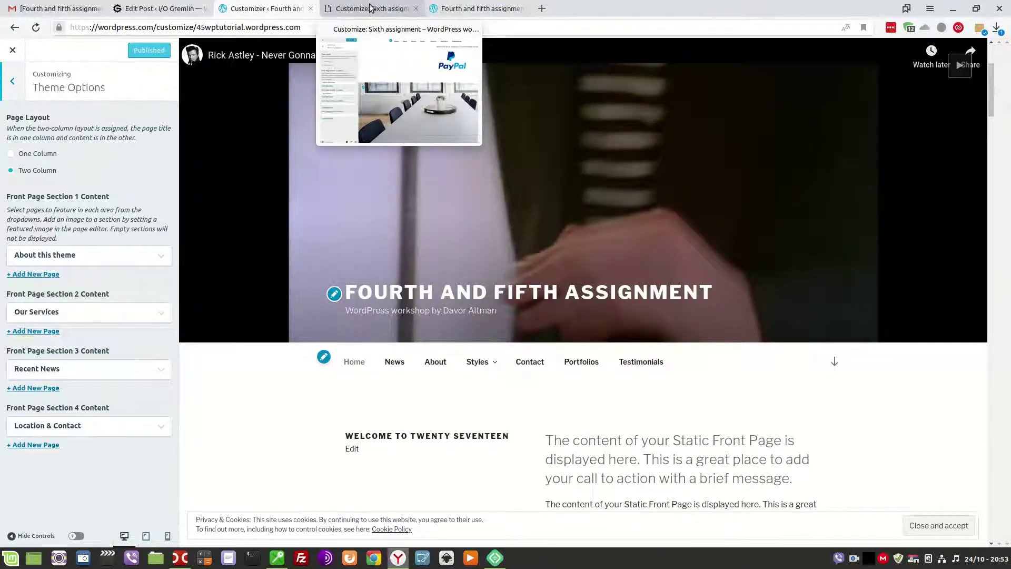
click(370, 7)
click(78, 356)
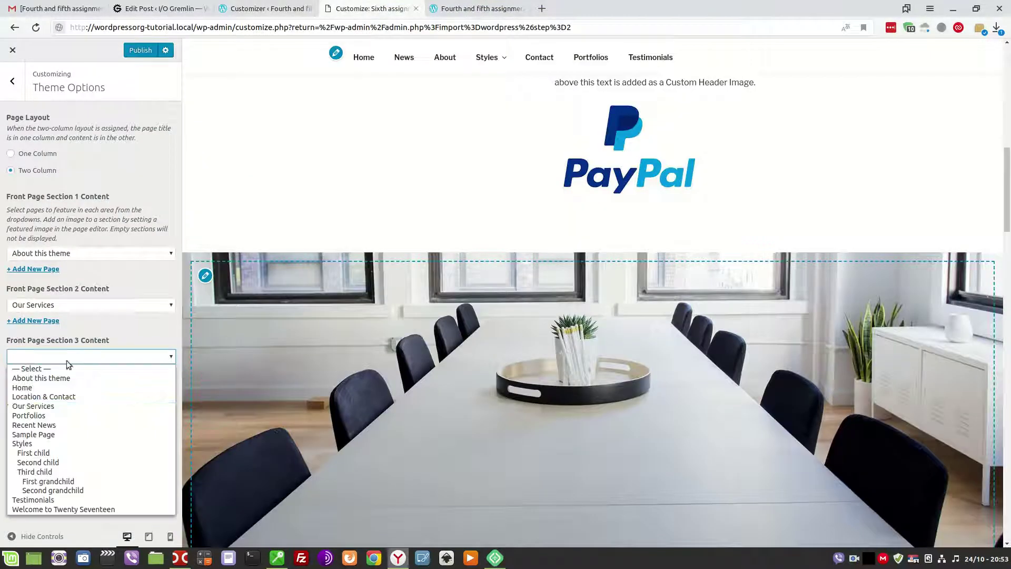
click(43, 425)
click(55, 409)
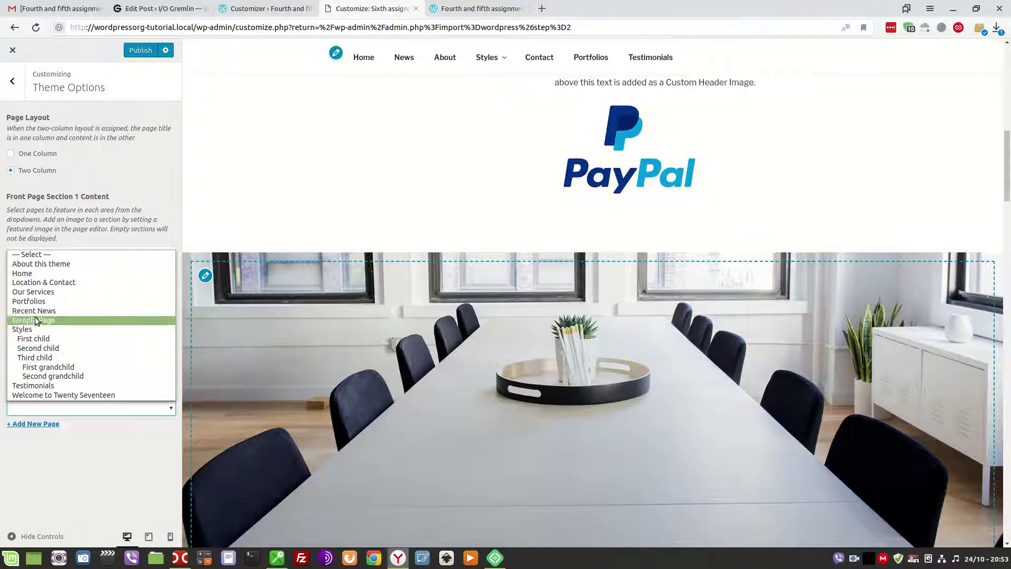
click(42, 284)
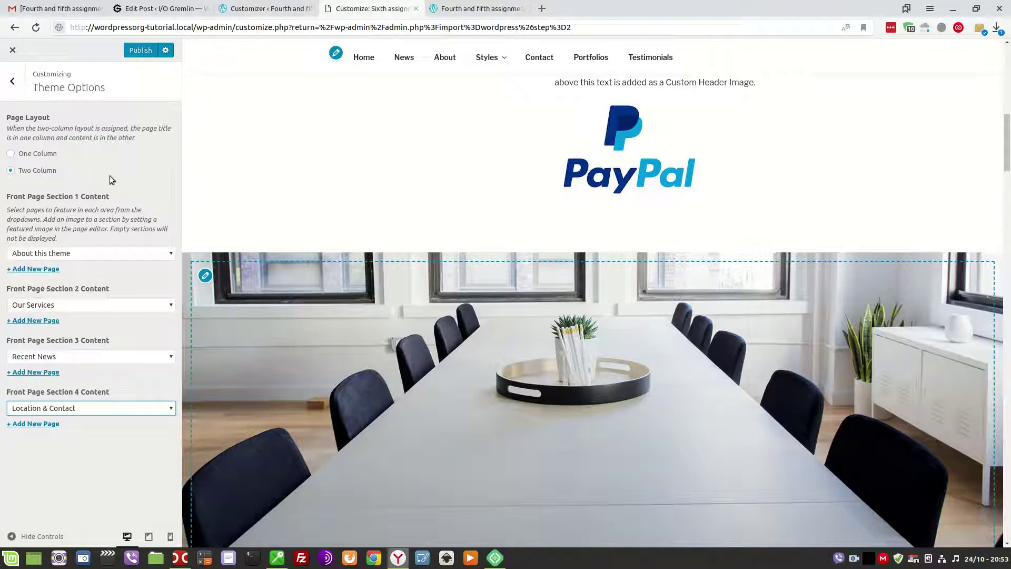
Back out of Theme Options in both Customizers and publish the local site's changes.
click(12, 81)
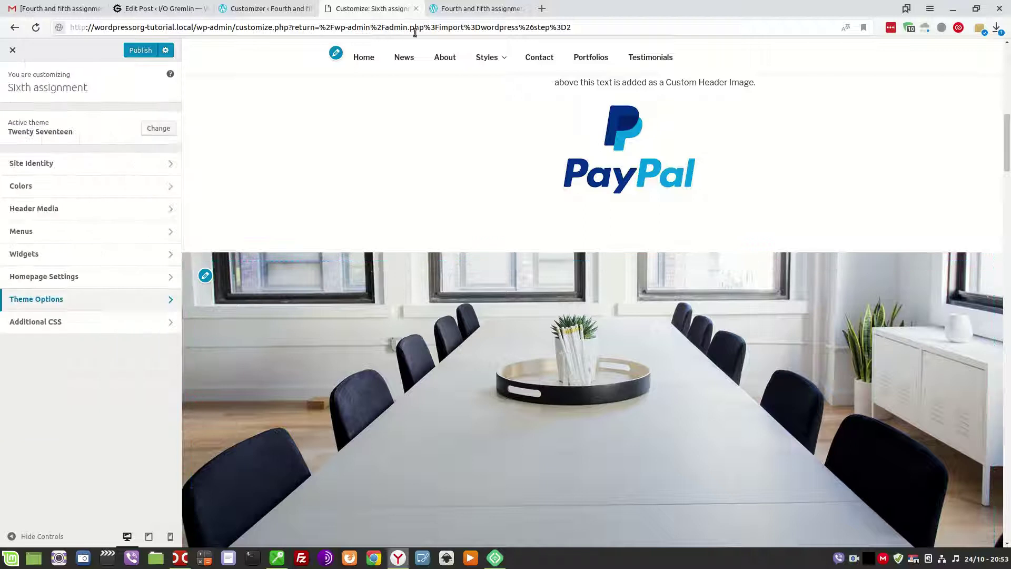
click(477, 8)
click(278, 8)
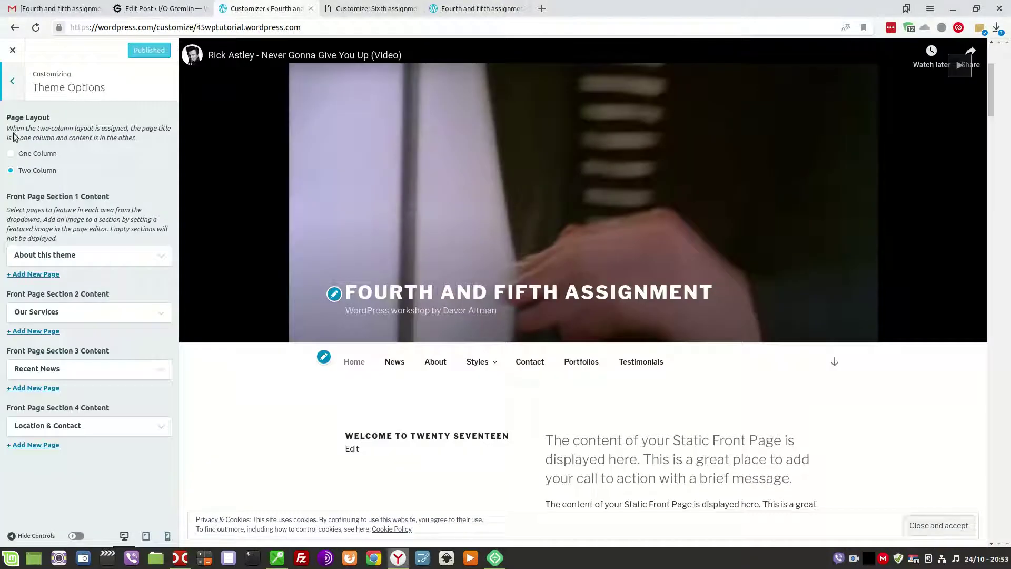
click(18, 81)
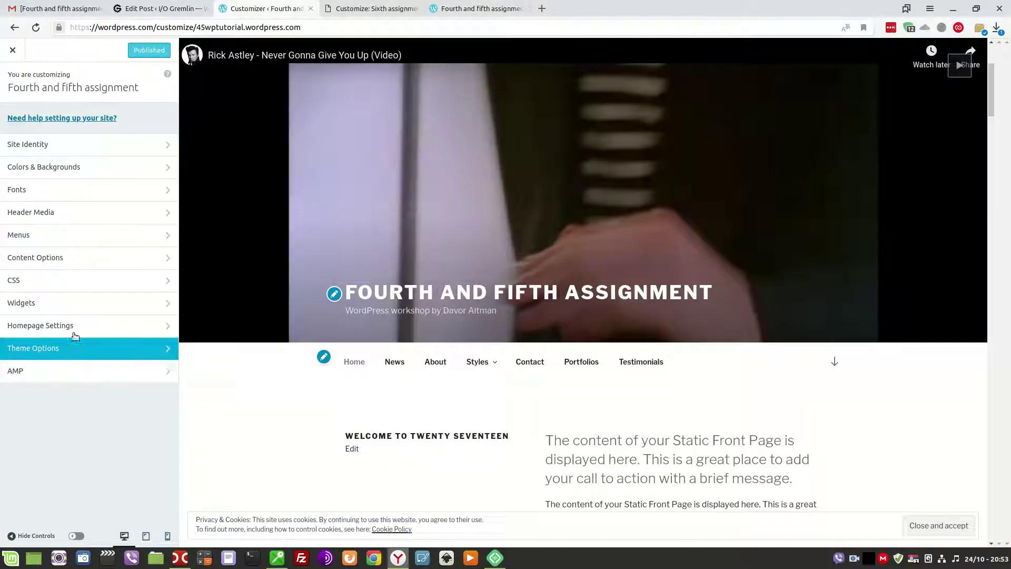
click(357, 7)
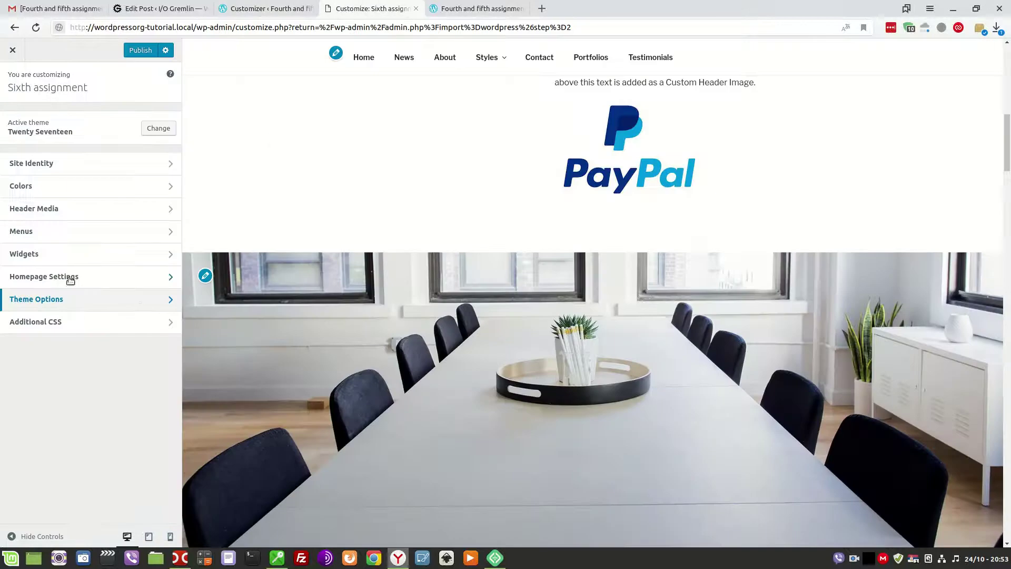
click(138, 51)
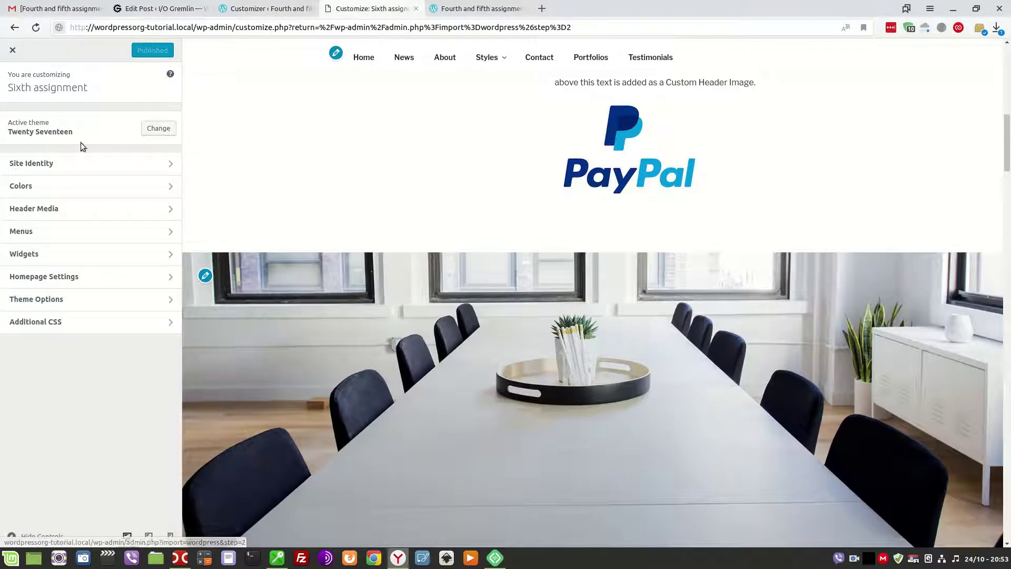
Close the local Customizer and move the local admin tab before the WordPress.com Customizer tab.
click(13, 51)
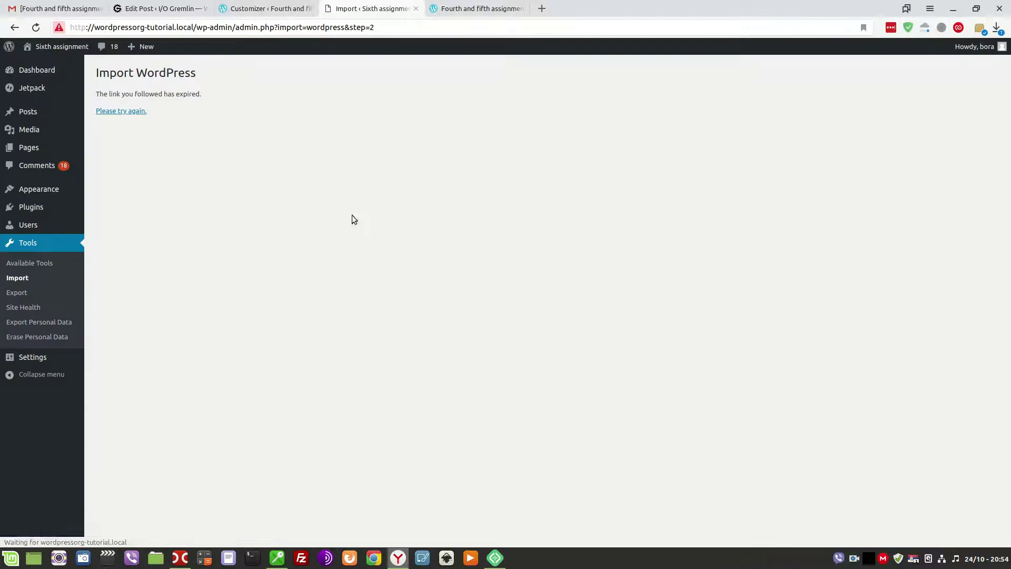
click(264, 8)
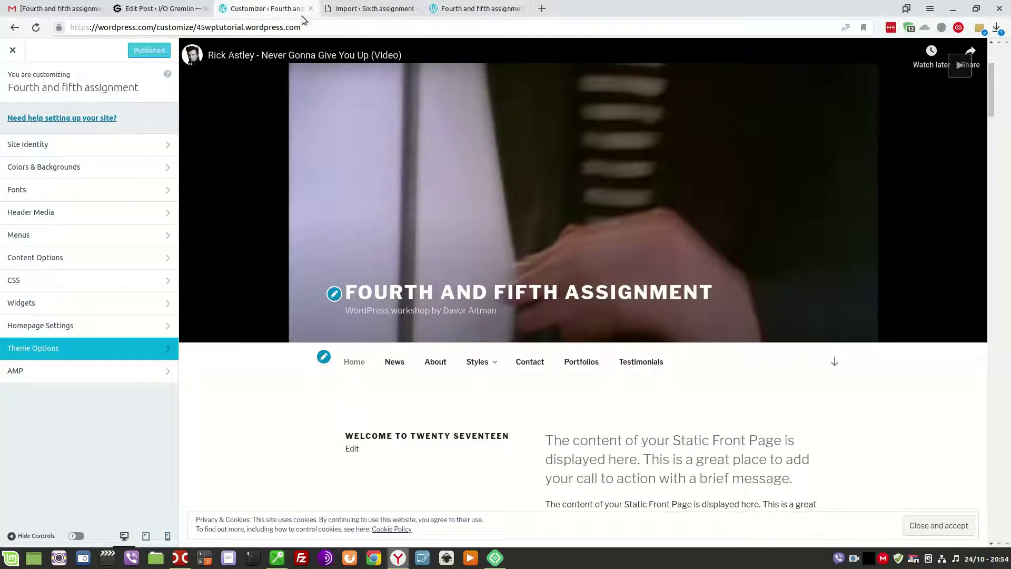
click(373, 9)
click(447, 7)
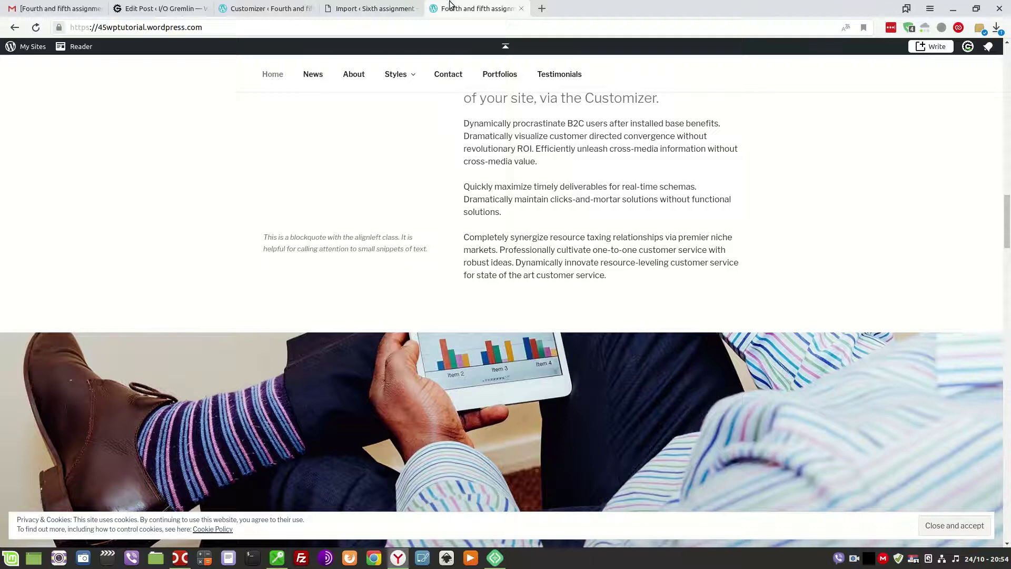
click(274, 9)
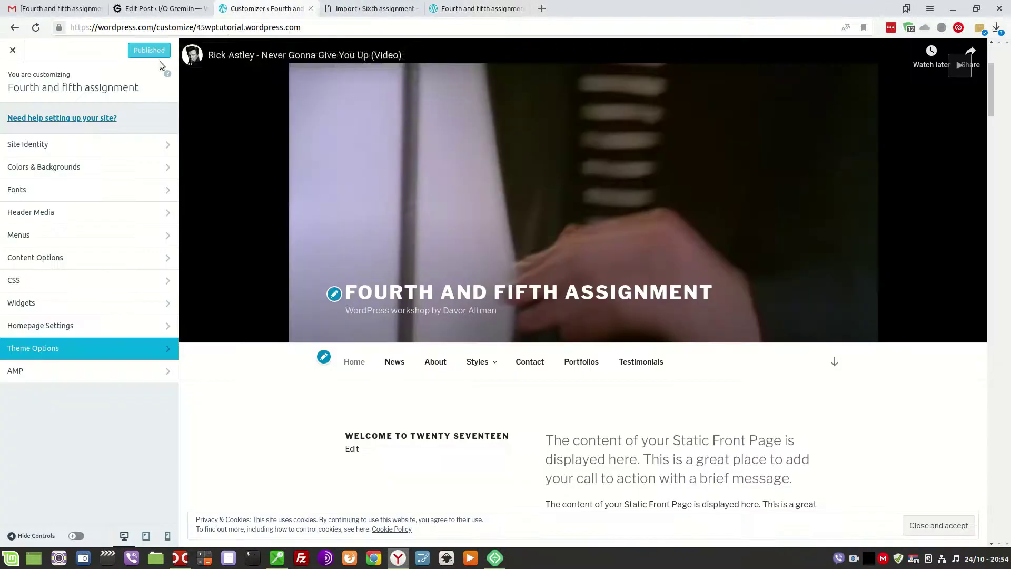
drag(387, 8, 260, 23)
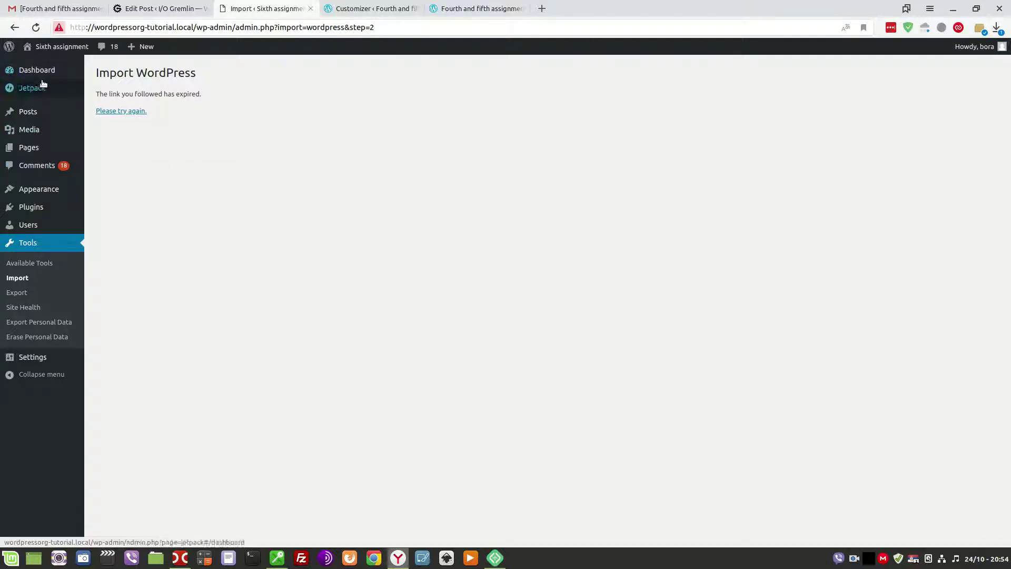
Put an asterisk before the 'Make the website look like…' task in the assignment post.
click(158, 8)
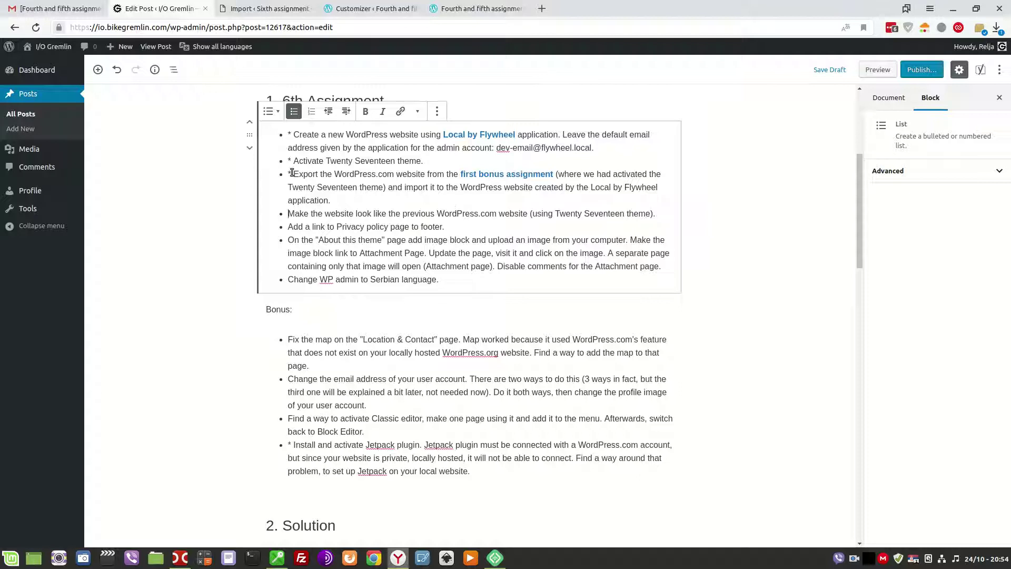
click(288, 214)
text(*)
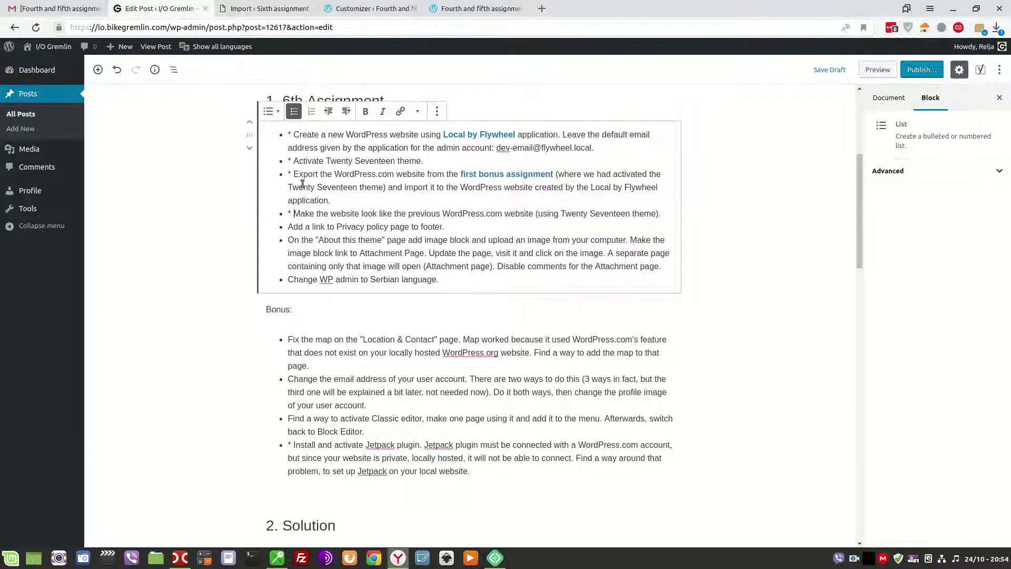
Open the local site's front page in a new tab from its admin bar.
click(255, 10)
mouse_move(55, 50)
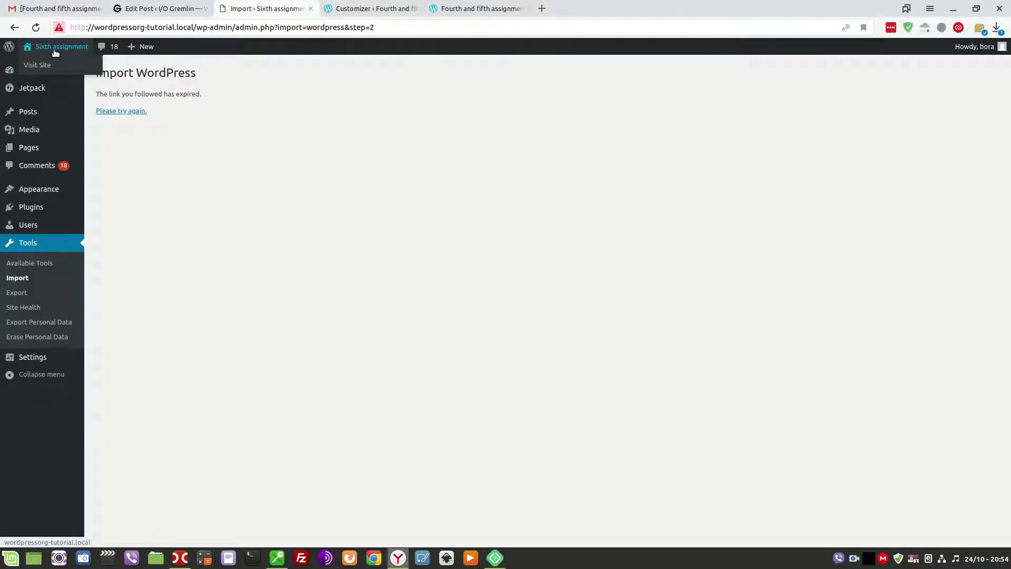
middle_click(41, 66)
Line up the WordPress.com live site, its Customizer preview, and the local front page side by side.
click(449, 3)
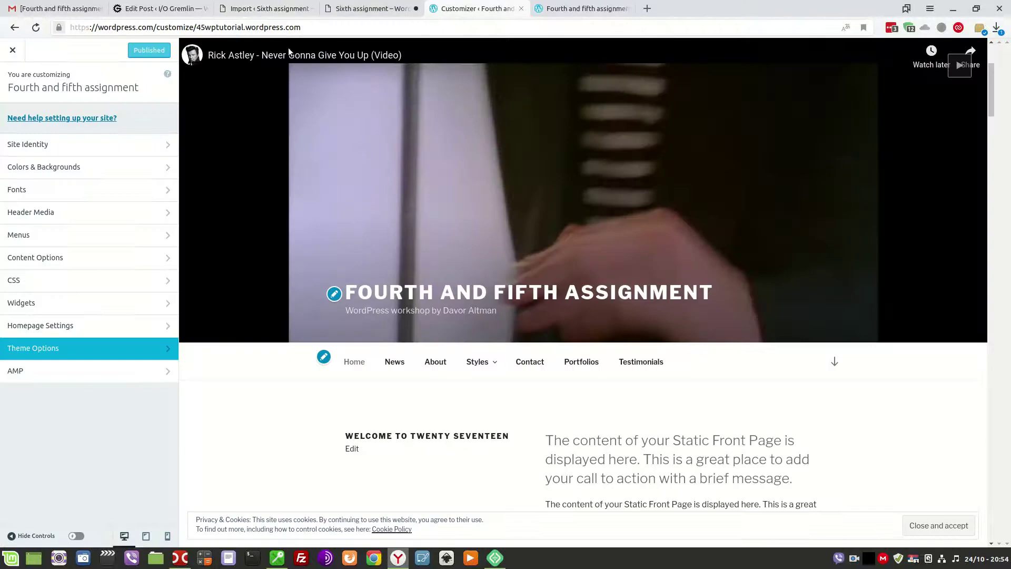
click(574, 8)
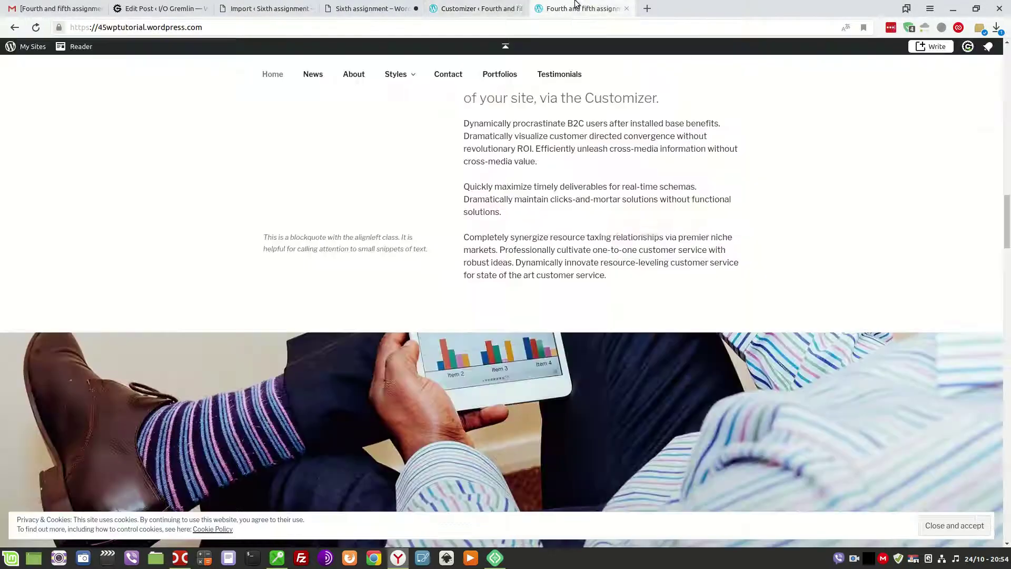
drag(584, 4, 476, 7)
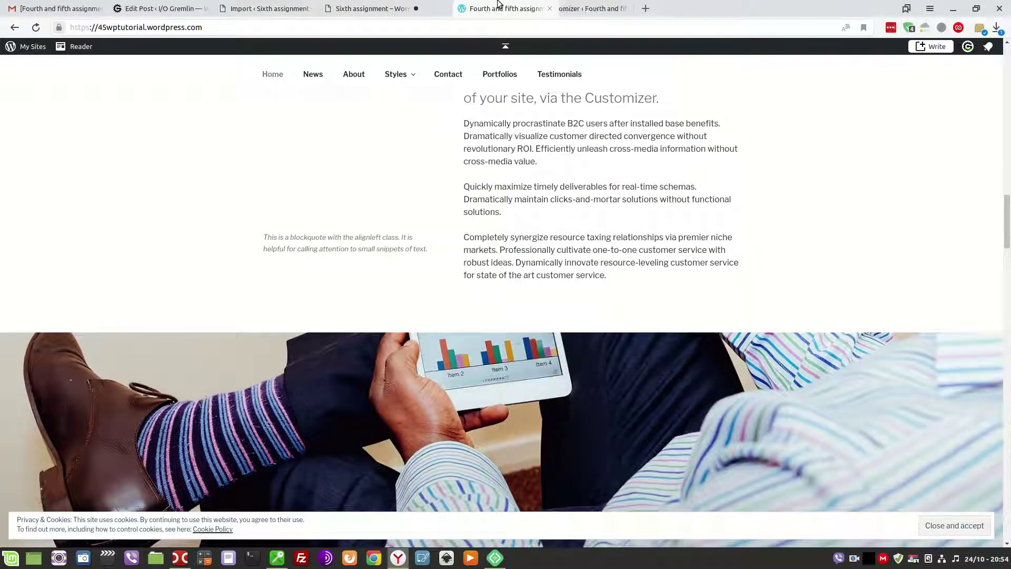
click(369, 8)
scroll(466, 215, down, 5)
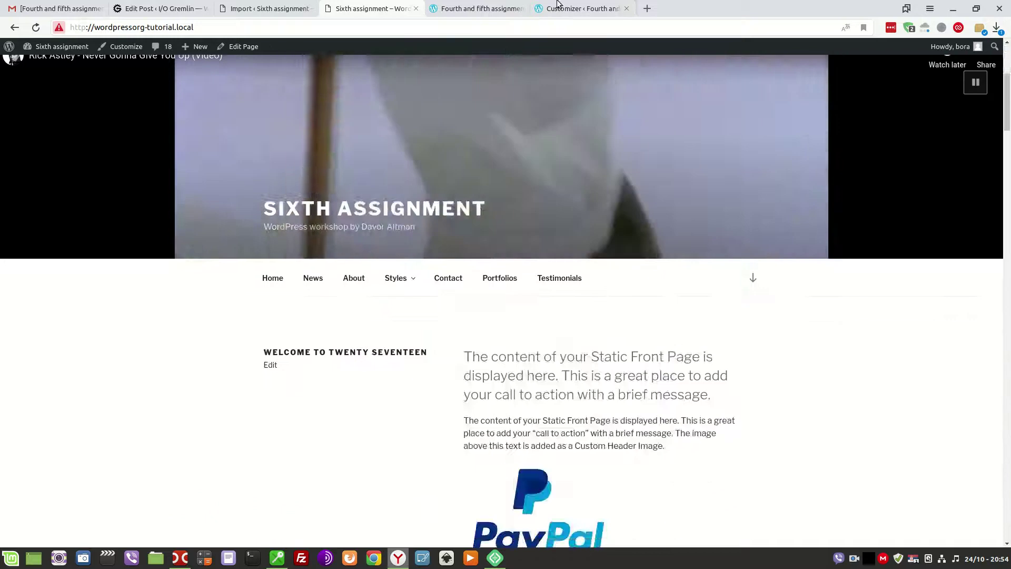
click(569, 8)
click(554, 170)
scroll(555, 174, down, 8)
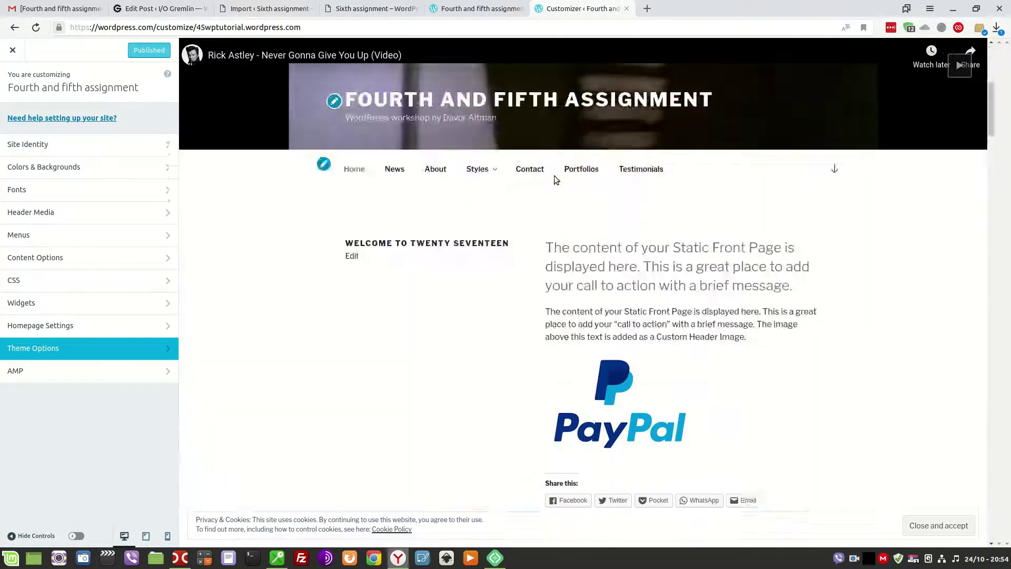
Scroll the local front page and the WordPress.com Customizer preview down to the contact section and footer.
click(371, 8)
scroll(542, 258, down, 12)
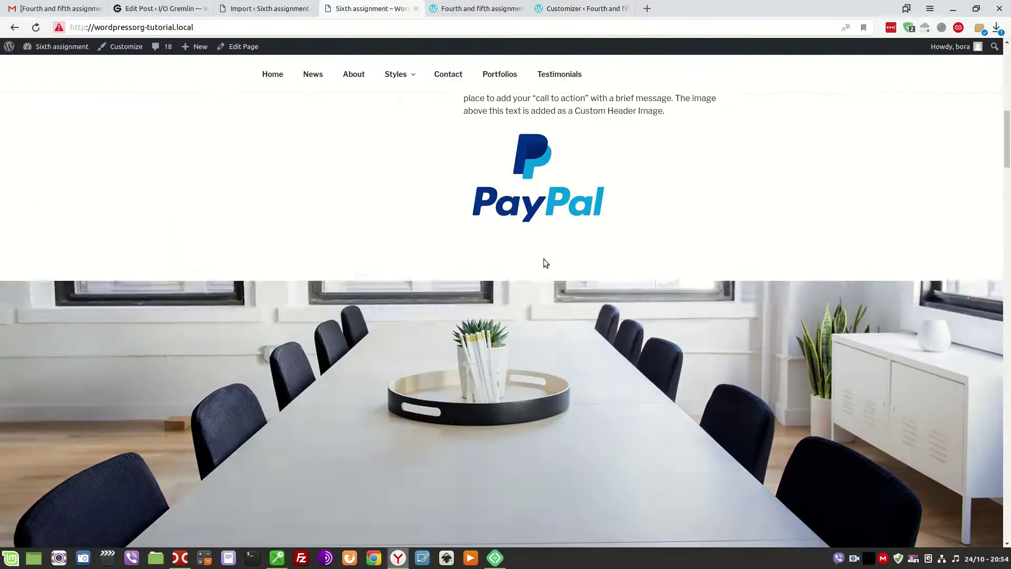
scroll(544, 261, up, 3)
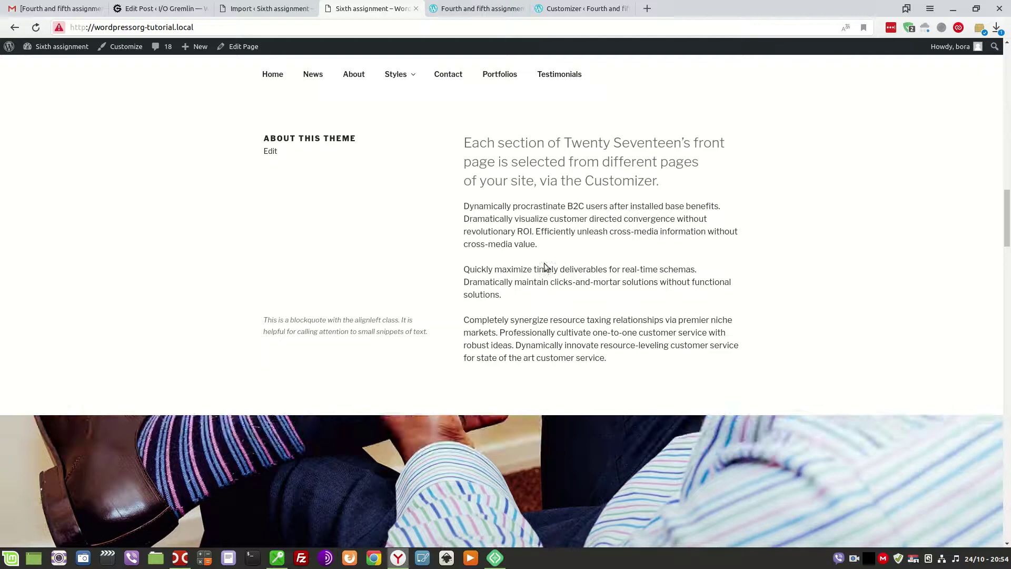
scroll(544, 264, down, 10)
scroll(545, 266, down, 10)
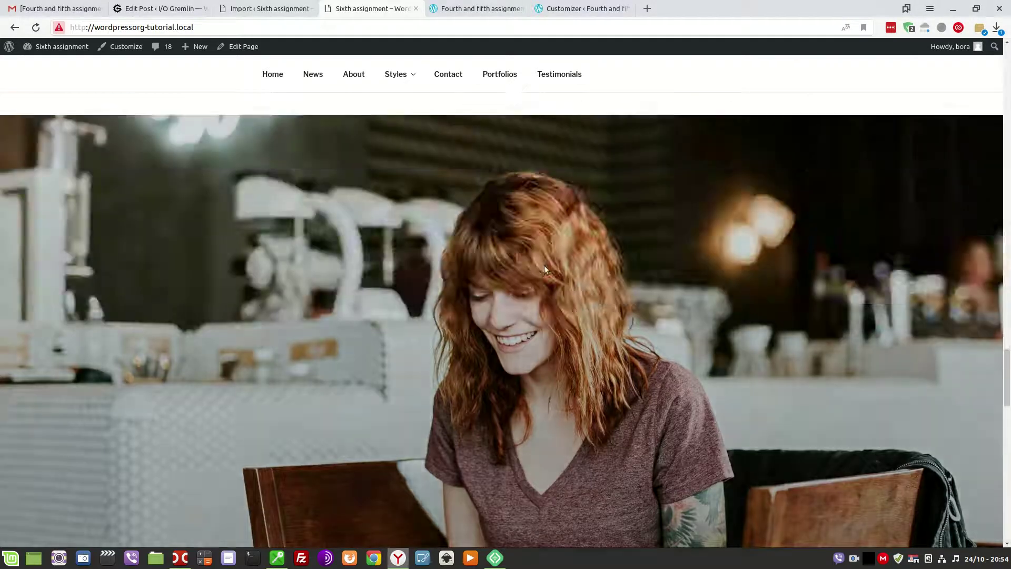
scroll(526, 283, down, 10)
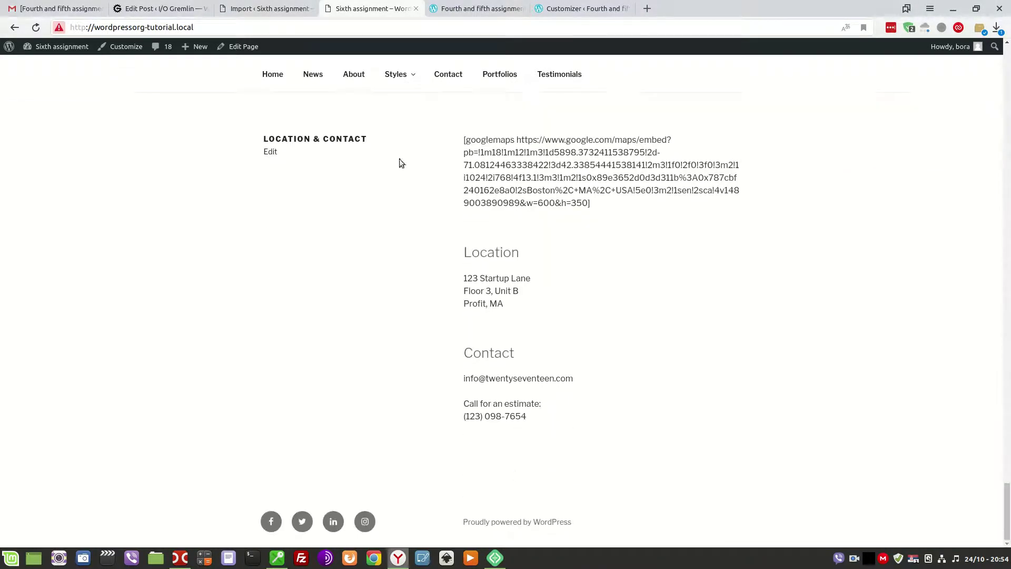
click(563, 9)
scroll(547, 211, down, 15)
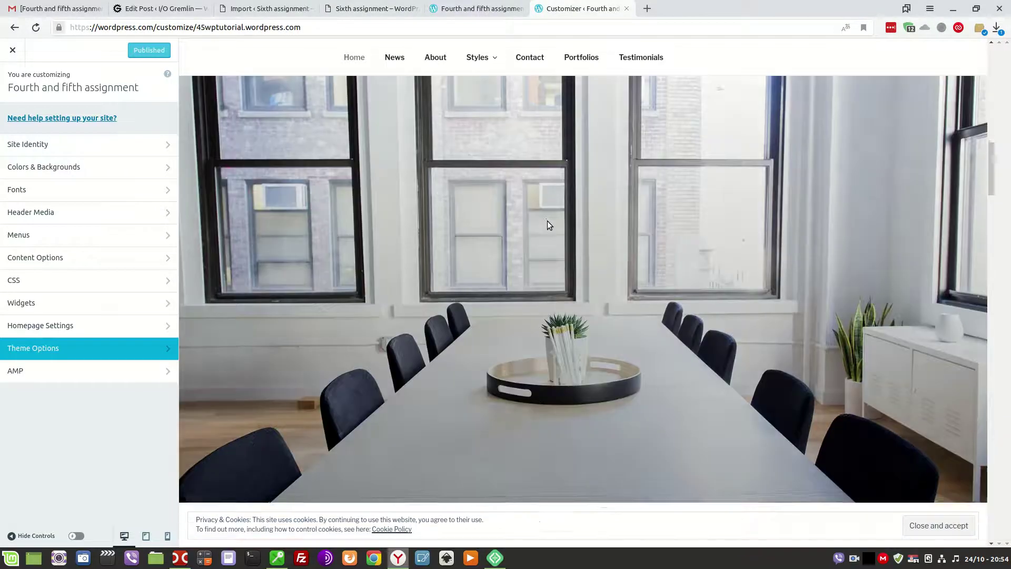
scroll(551, 238, down, 15)
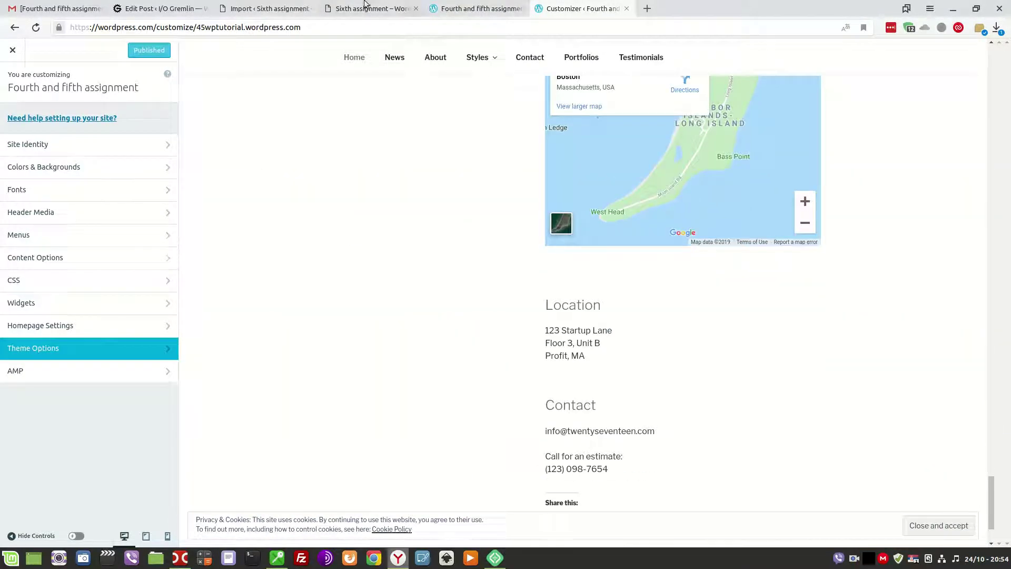
Return to the local admin and the assignment's task list in the Edit Post tab.
key(ctrl+Tab)
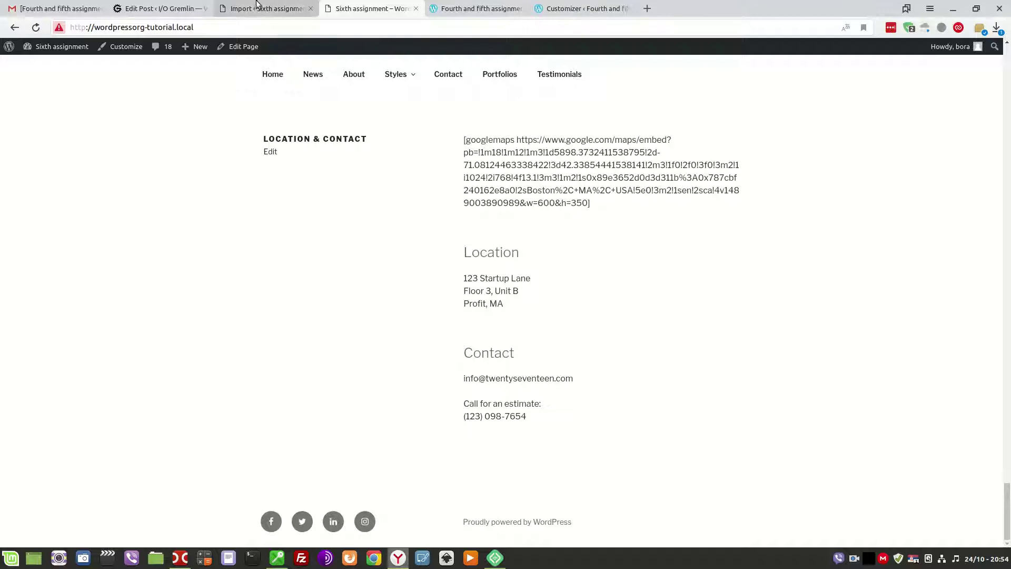
click(294, 3)
click(158, 6)
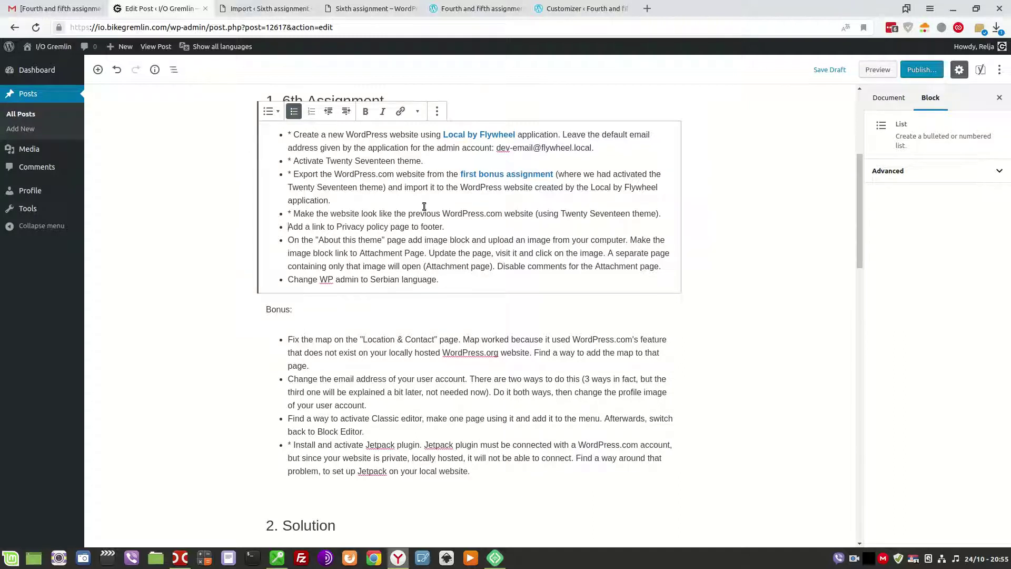
Open the local site's Settings > Privacy page.
click(260, 9)
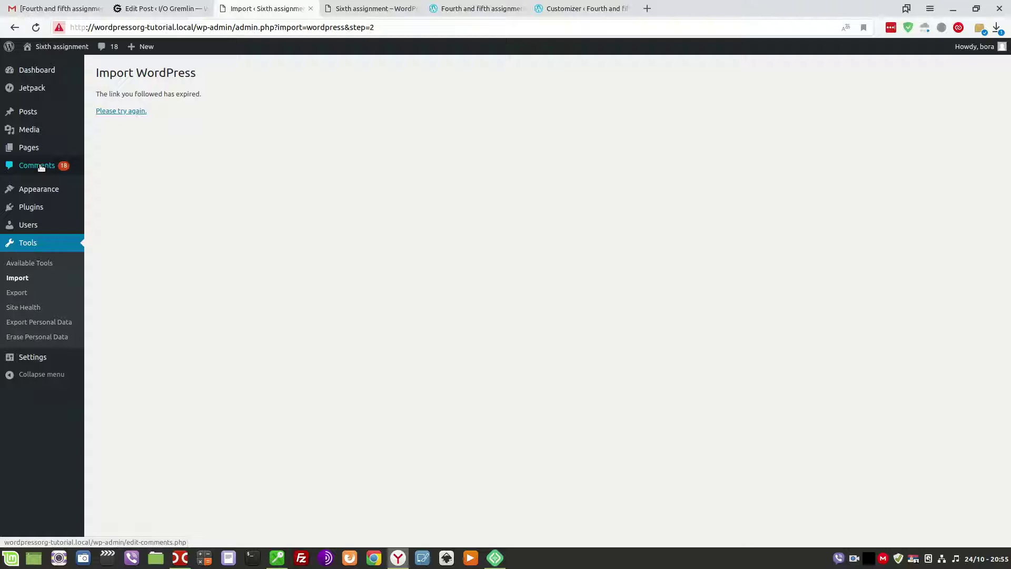
click(40, 358)
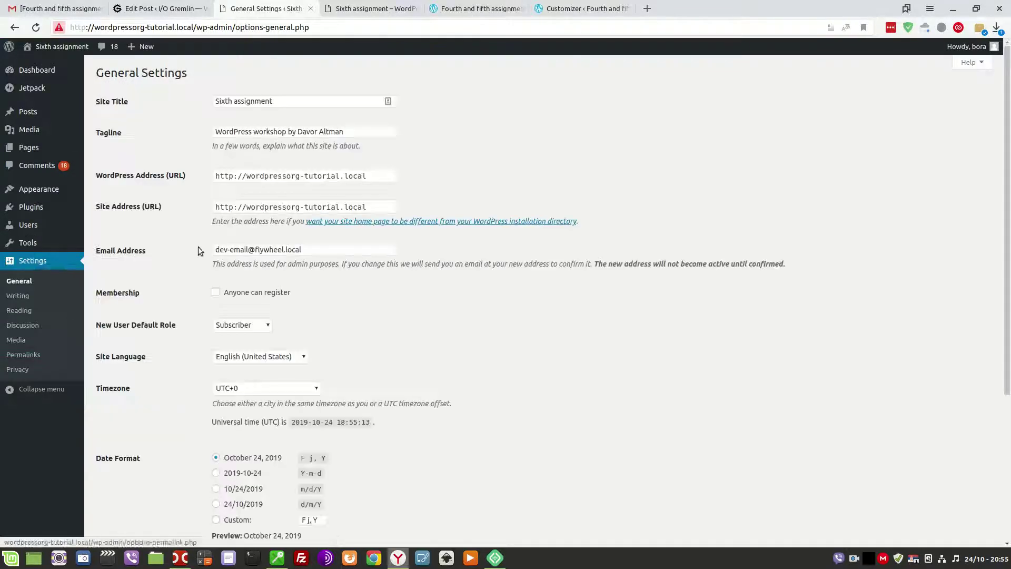
click(25, 370)
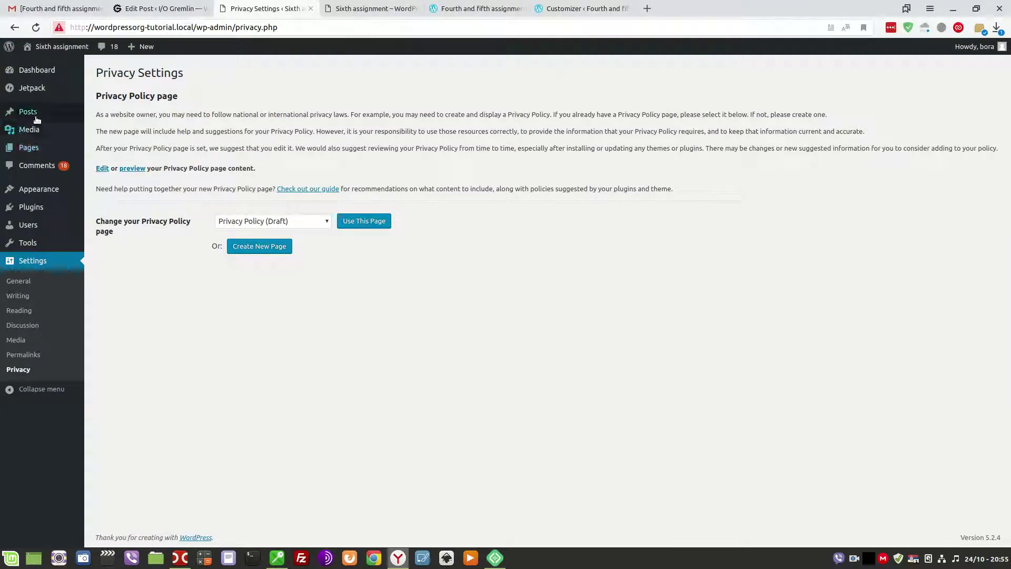
Open the Privacy Policy draft from All Pages, dismiss the editor tip, and publish it.
mouse_move(43, 118)
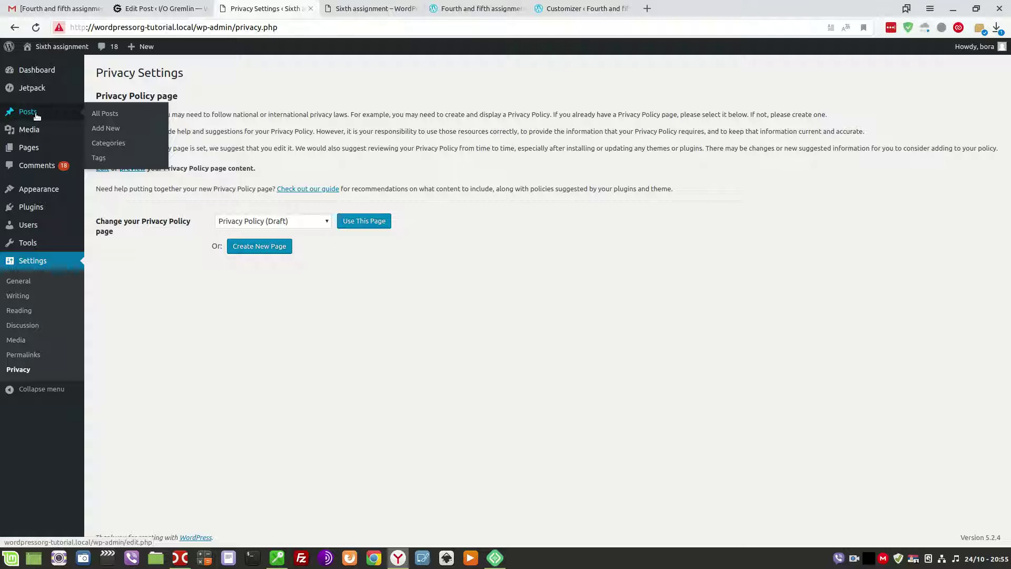
mouse_move(31, 145)
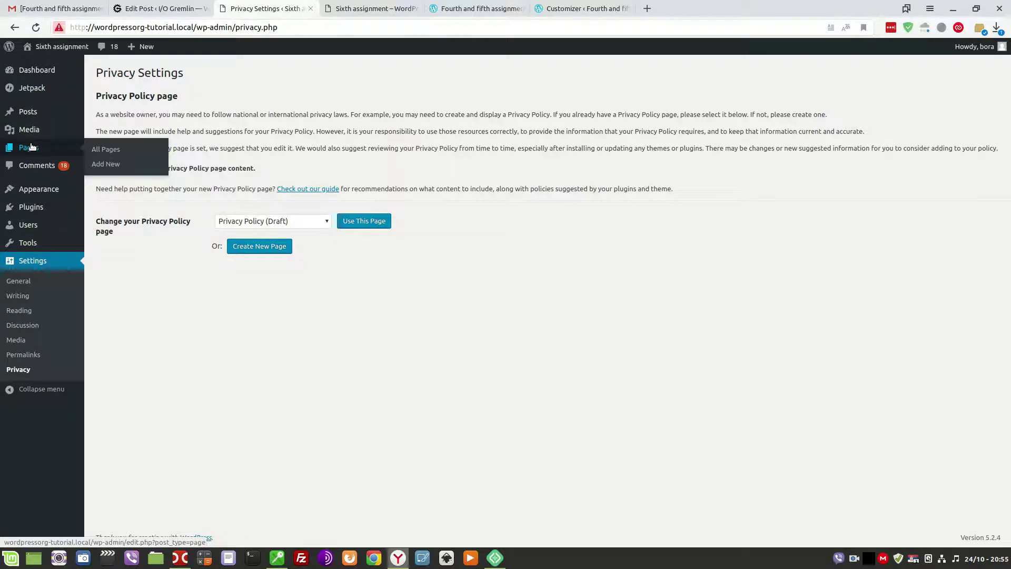
click(106, 149)
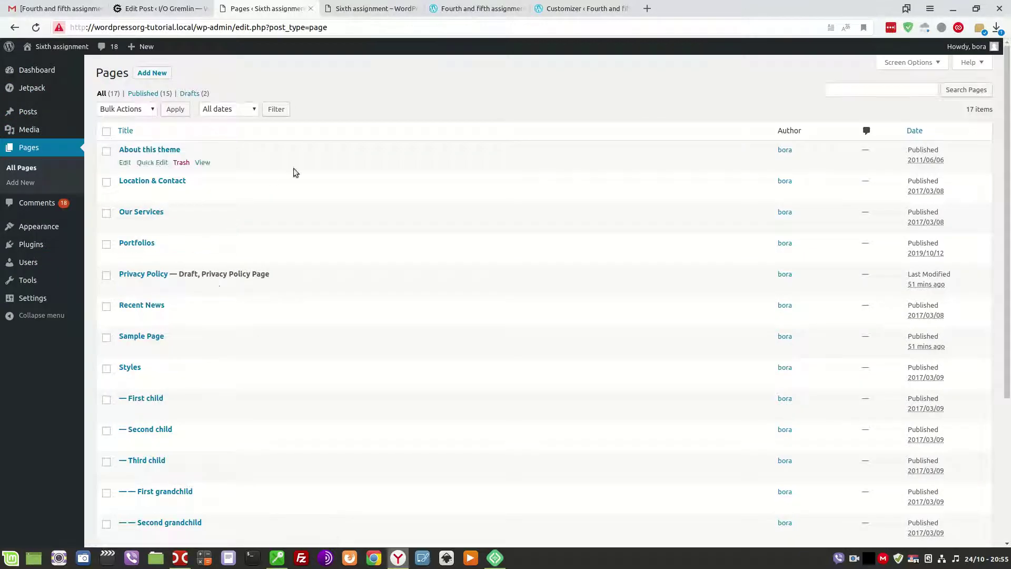
click(133, 275)
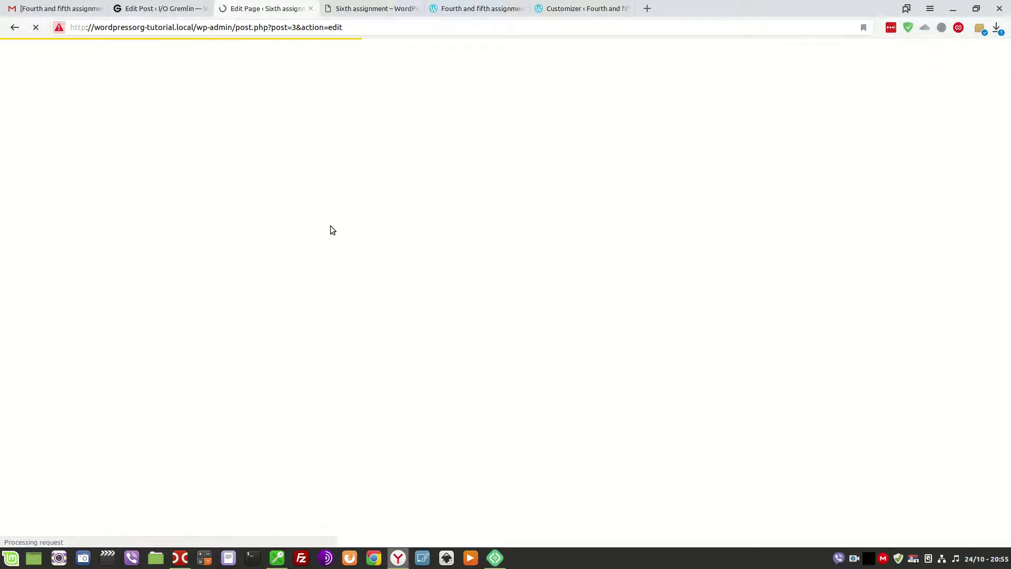
click(323, 103)
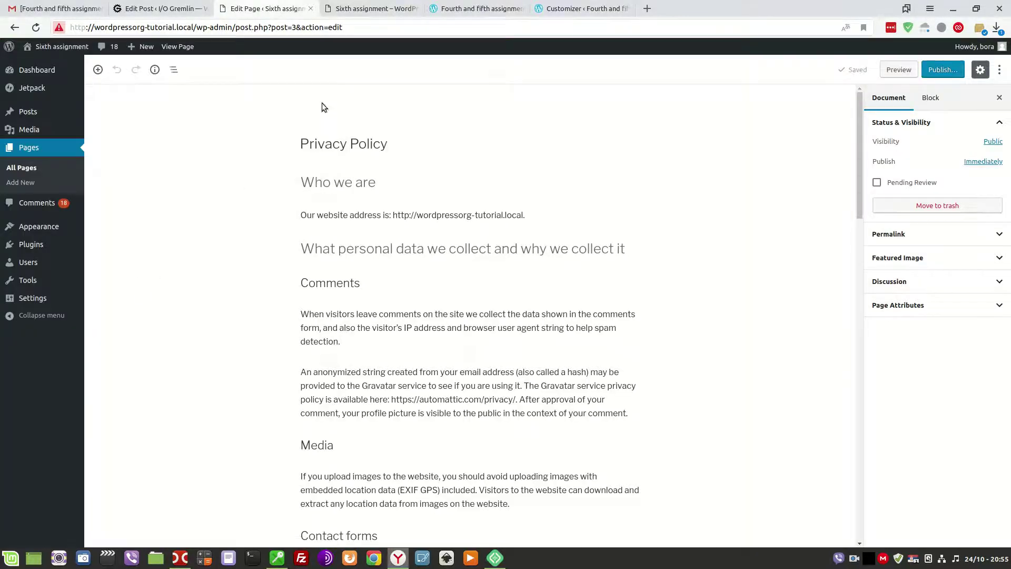
scroll(481, 388, down, 15)
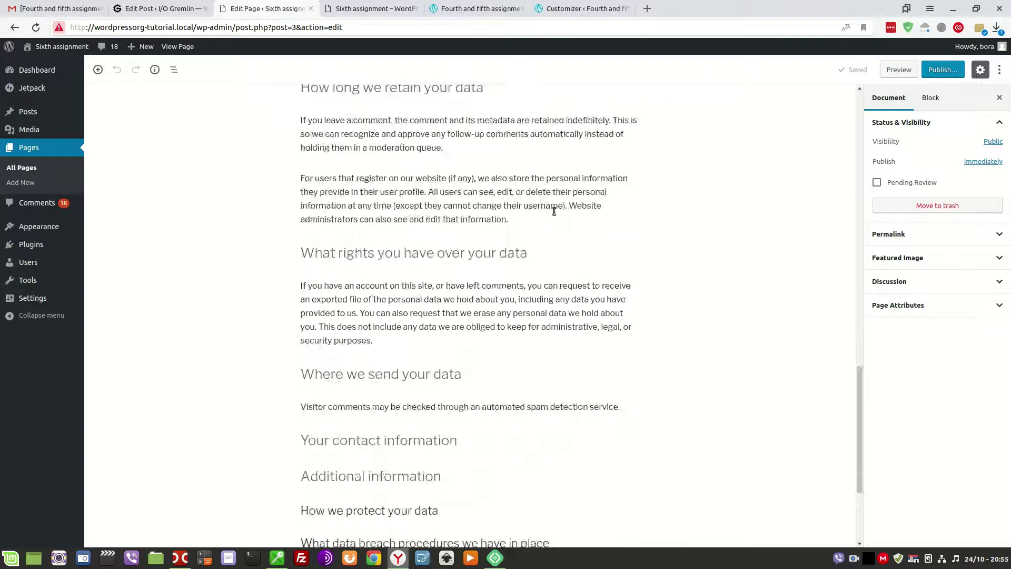
scroll(643, 225, up, 20)
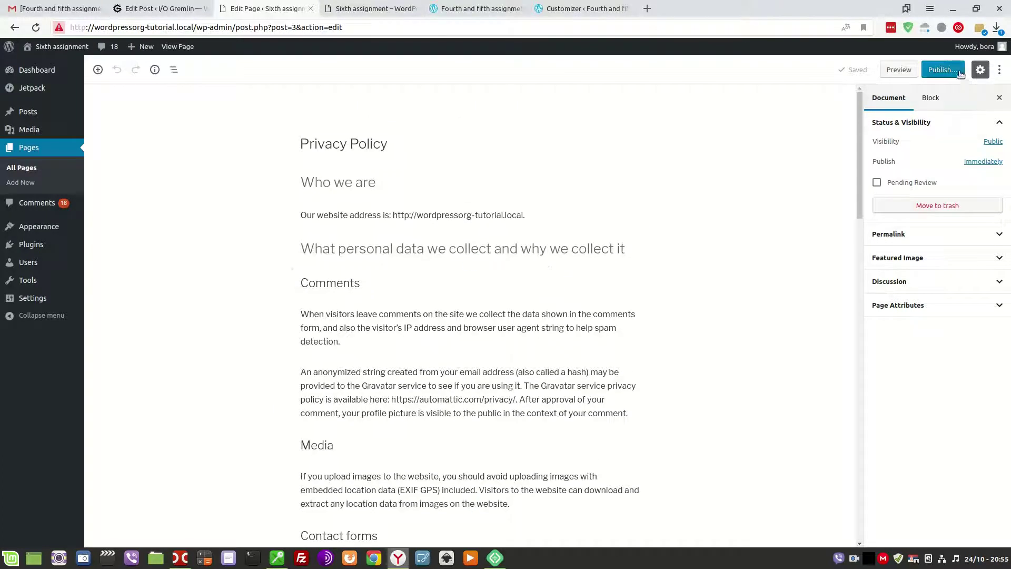
click(930, 74)
click(942, 79)
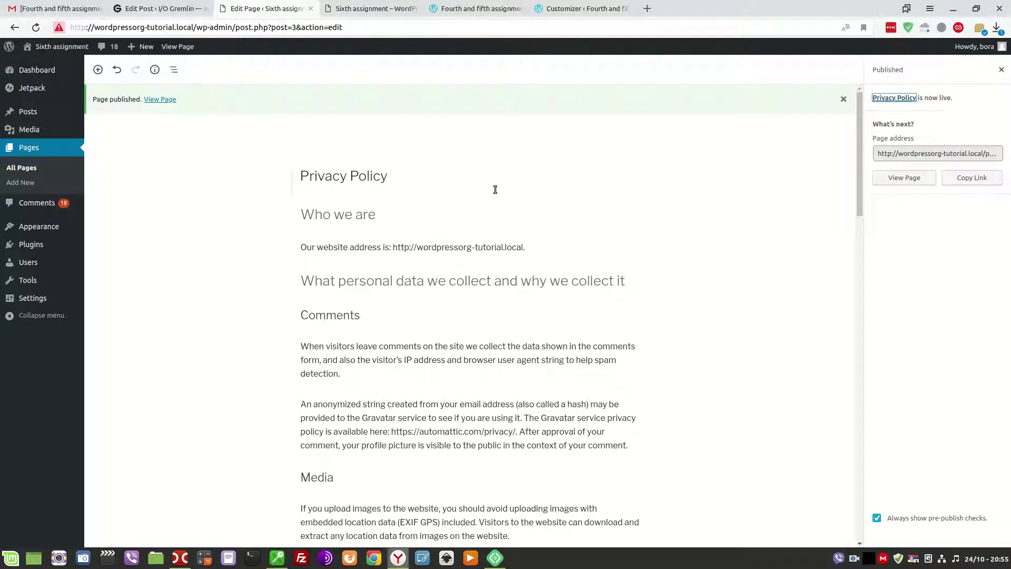
Set Privacy Policy as the site's privacy page and reload the front end to check the footer link.
mouse_move(32, 297)
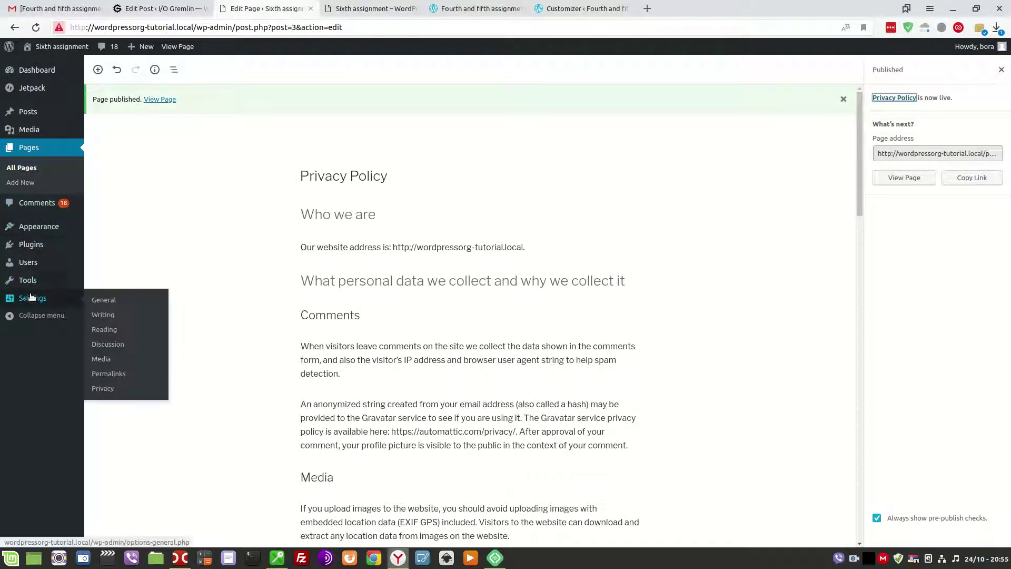
click(111, 390)
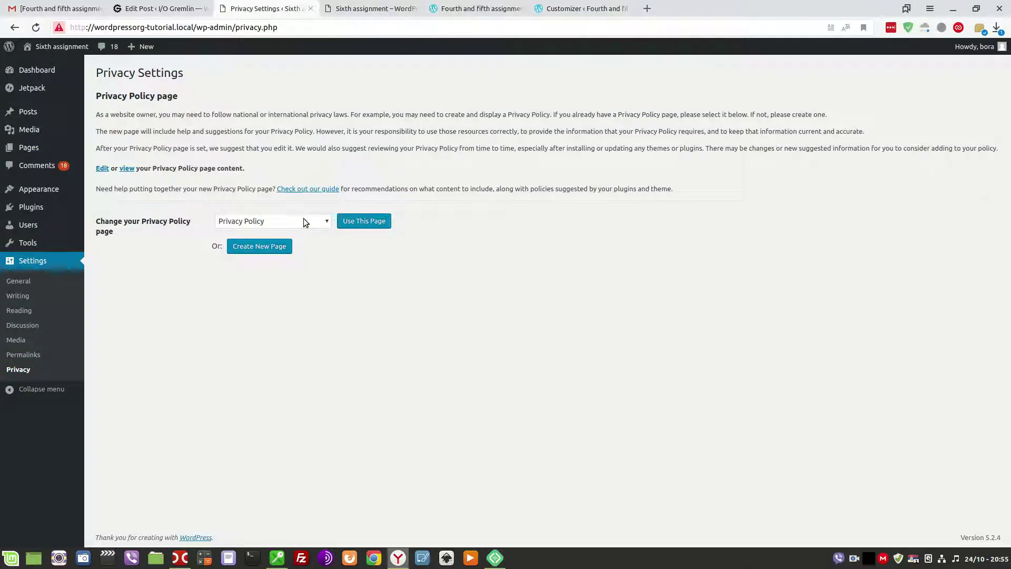
click(227, 222)
click(371, 220)
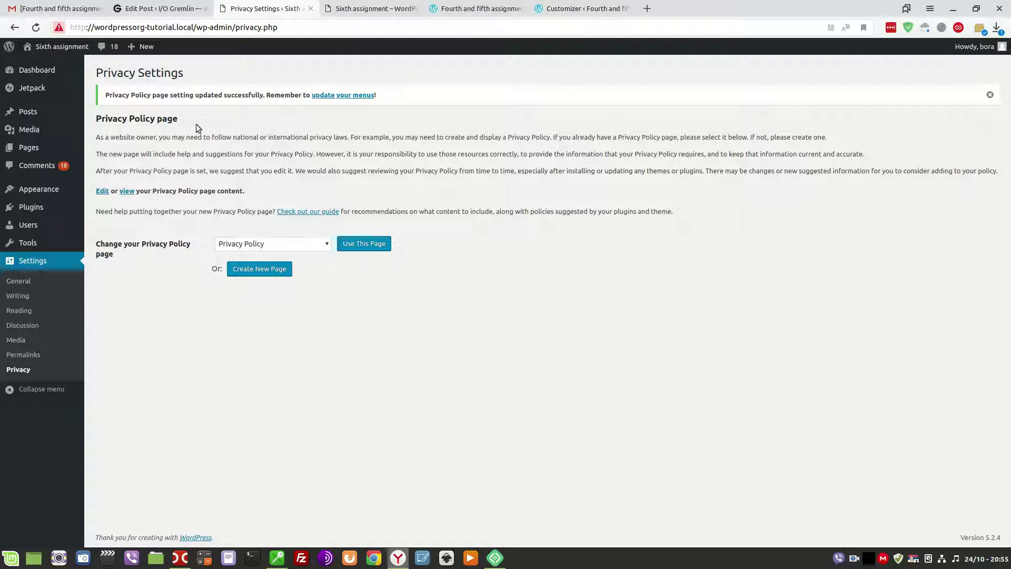
click(347, 8)
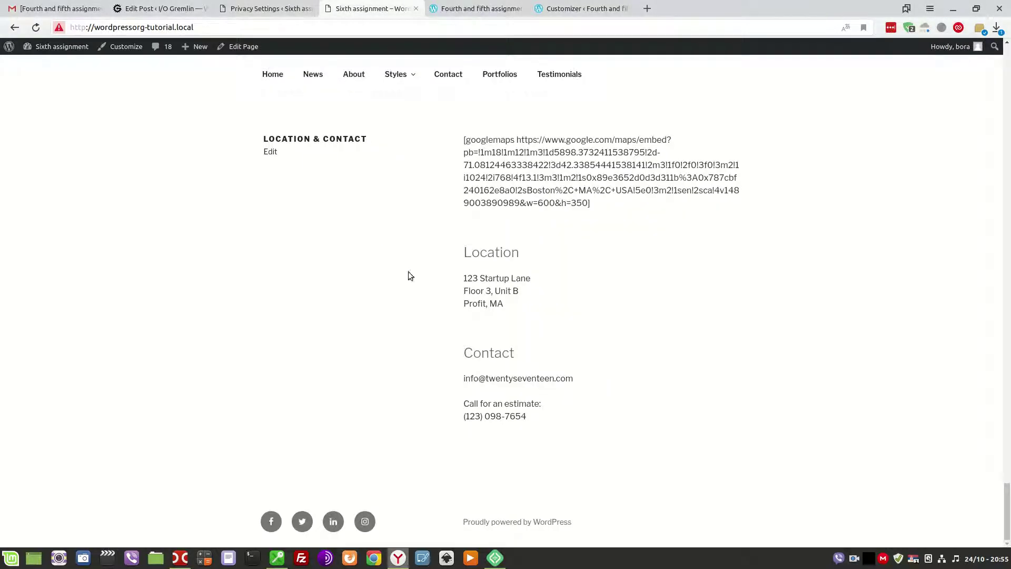
click(35, 27)
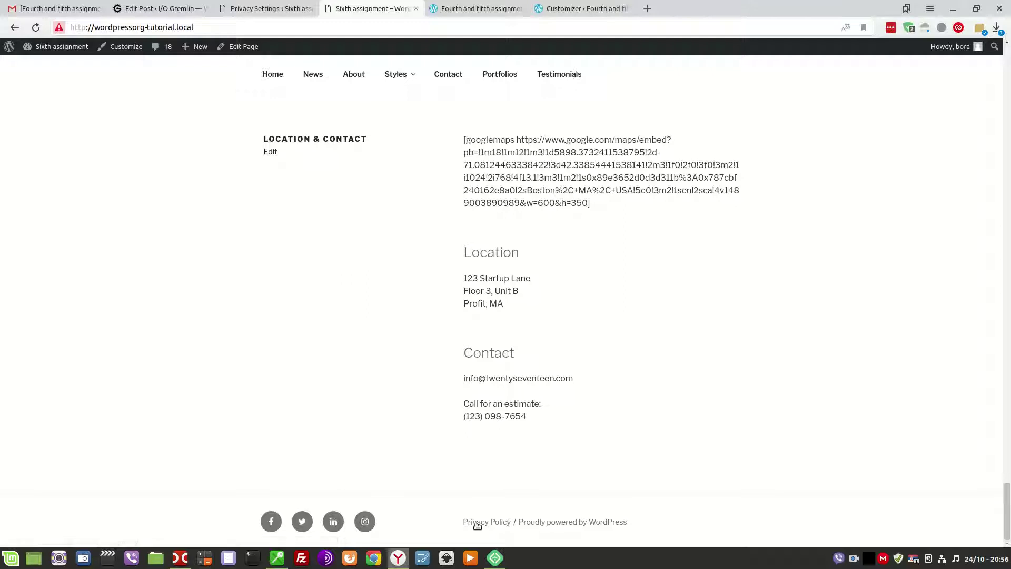
Expand the Footer 1 widget area in Appearance > Widgets, recheck the footer, then return to the task list.
click(261, 9)
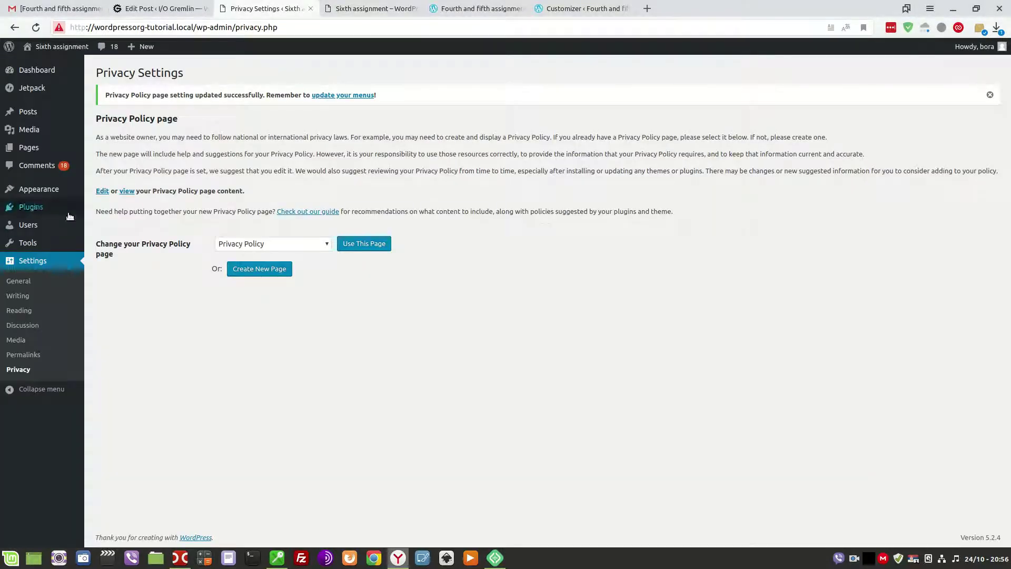
mouse_move(44, 194)
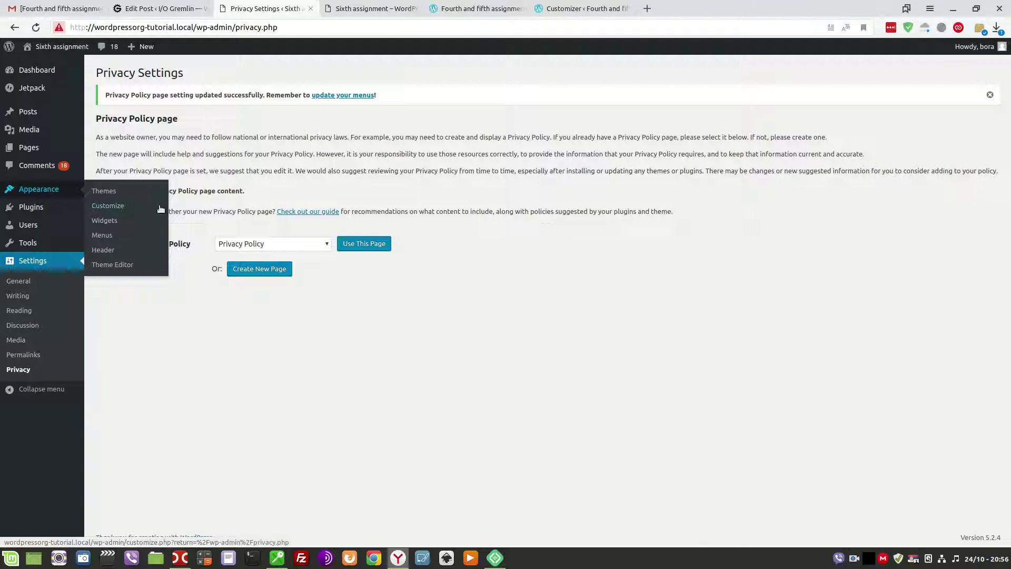
click(109, 220)
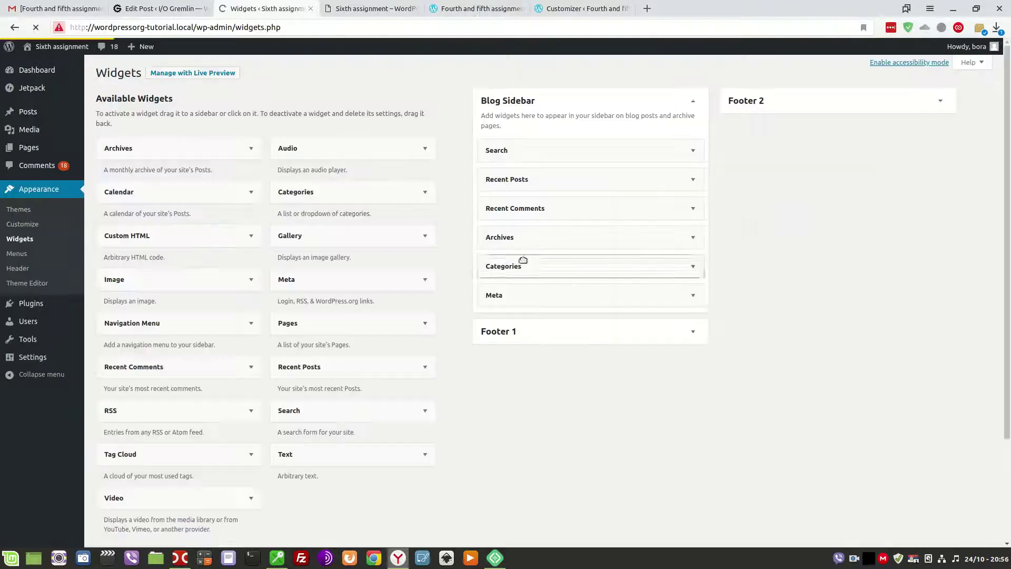
click(679, 331)
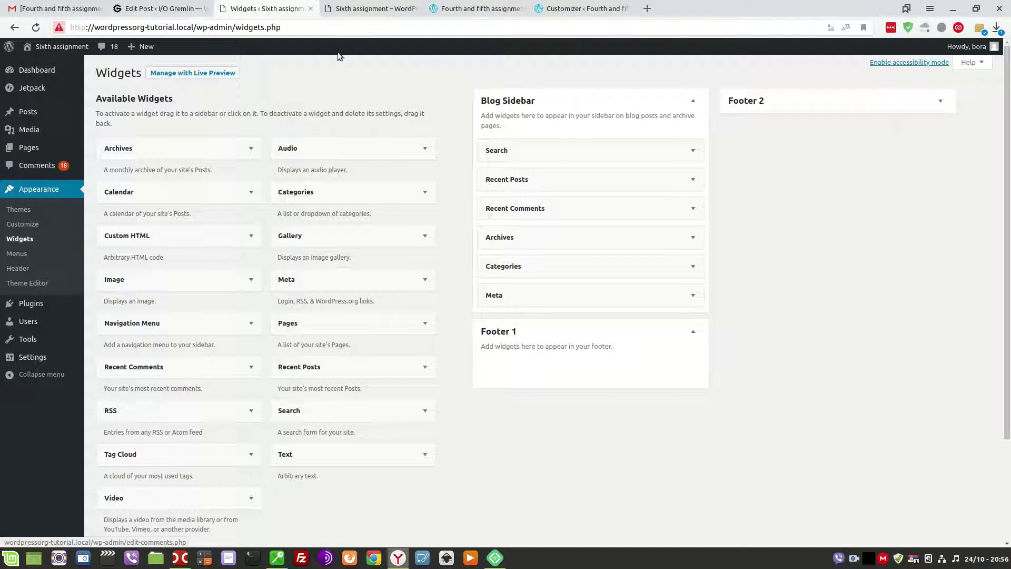
click(361, 7)
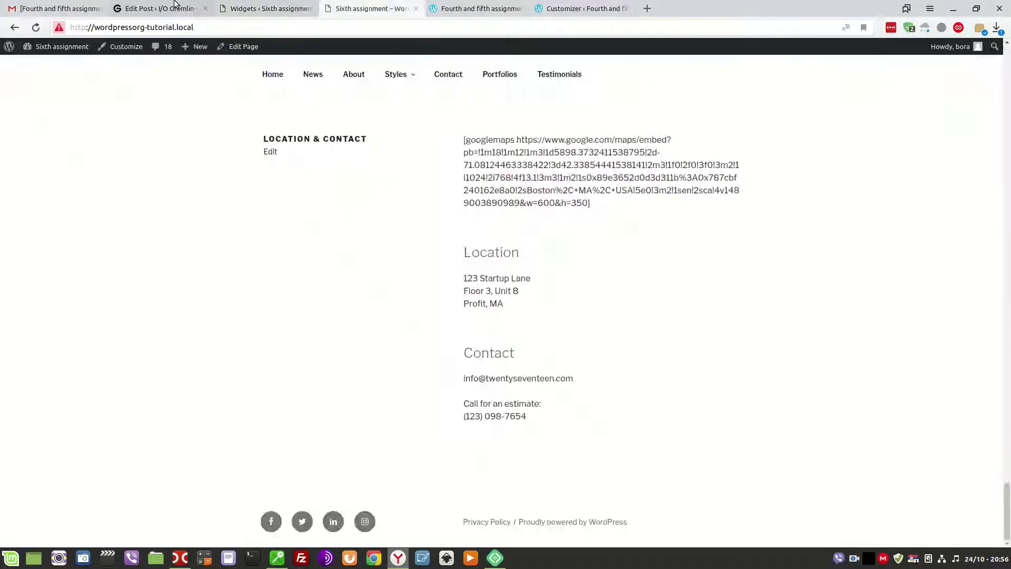
click(158, 9)
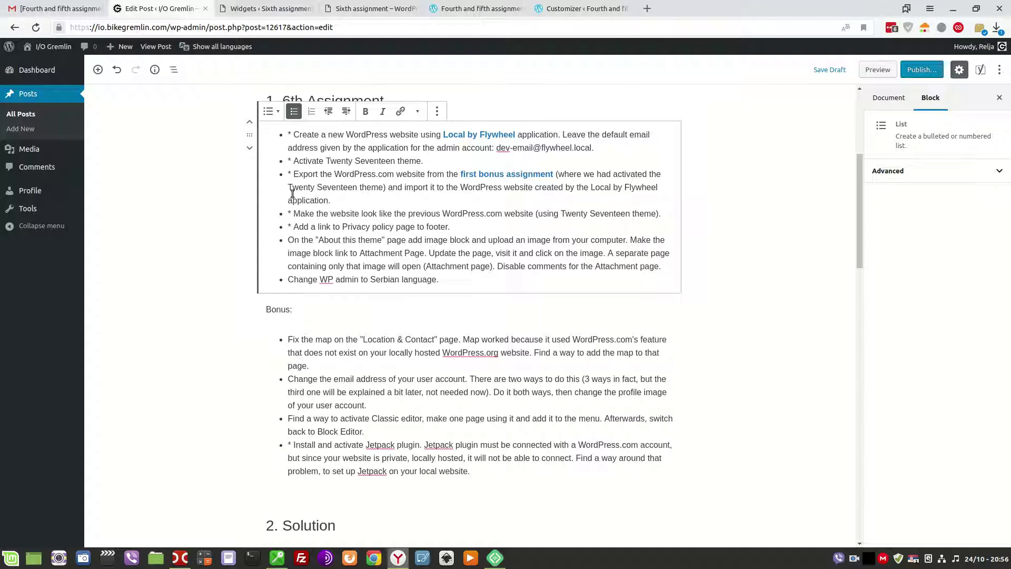
Mark 'About this theme' with '*', open that page in the Sixth assignment site, and add an empty block.
text(*)
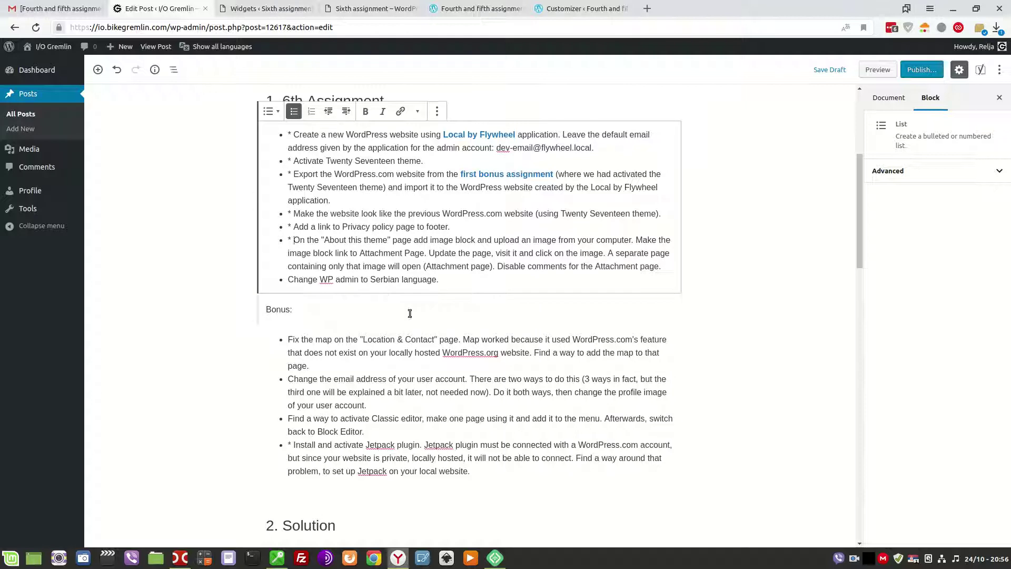
click(245, 8)
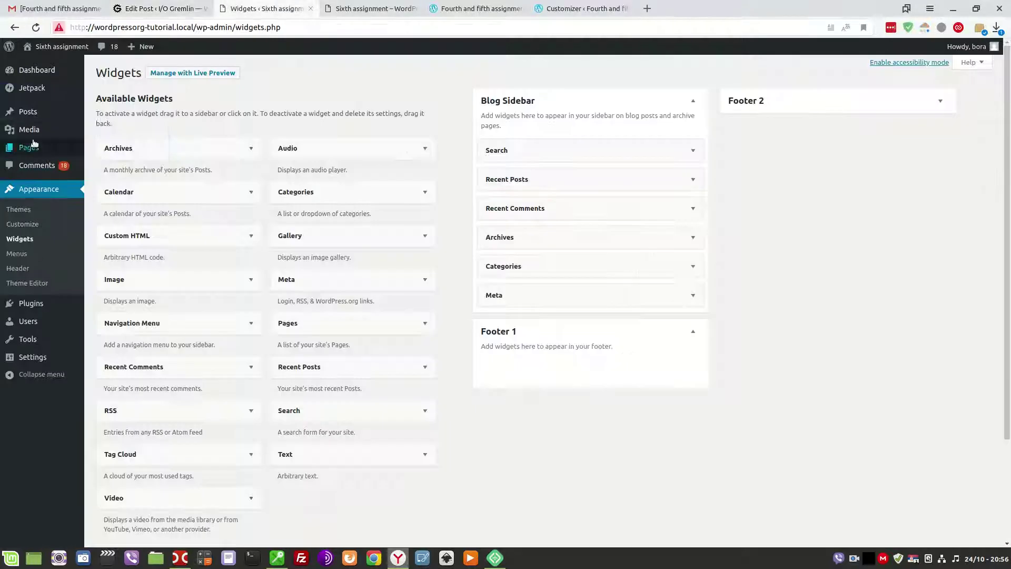
click(29, 148)
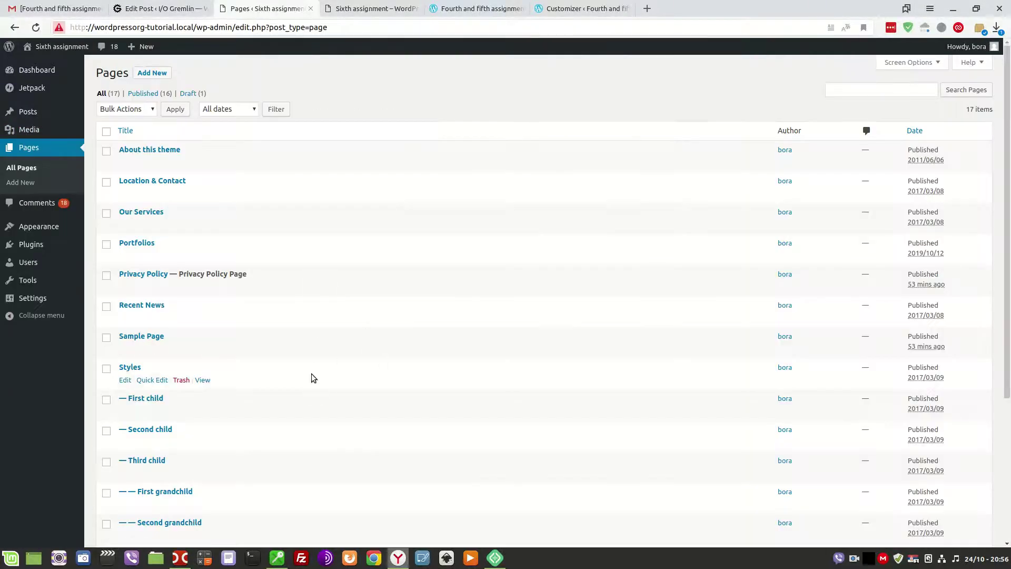
click(148, 152)
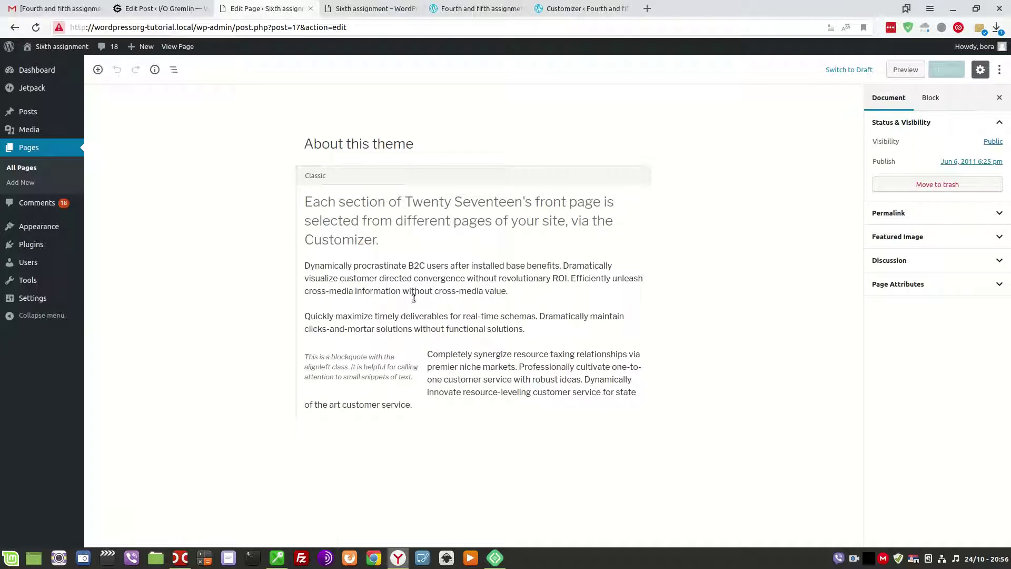
click(316, 442)
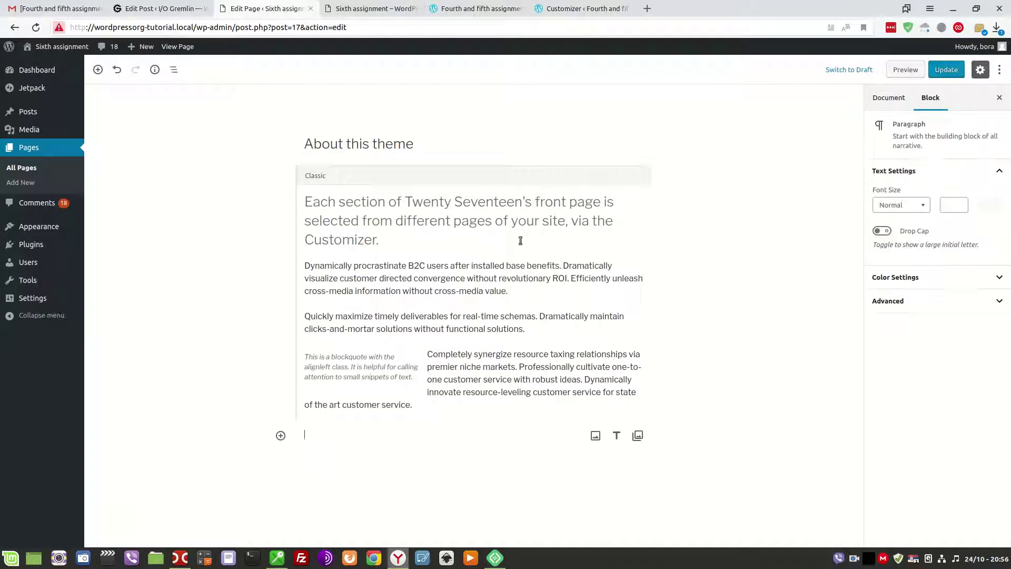
Convert the About this theme page's Classic block into separate blocks.
click(639, 181)
click(640, 178)
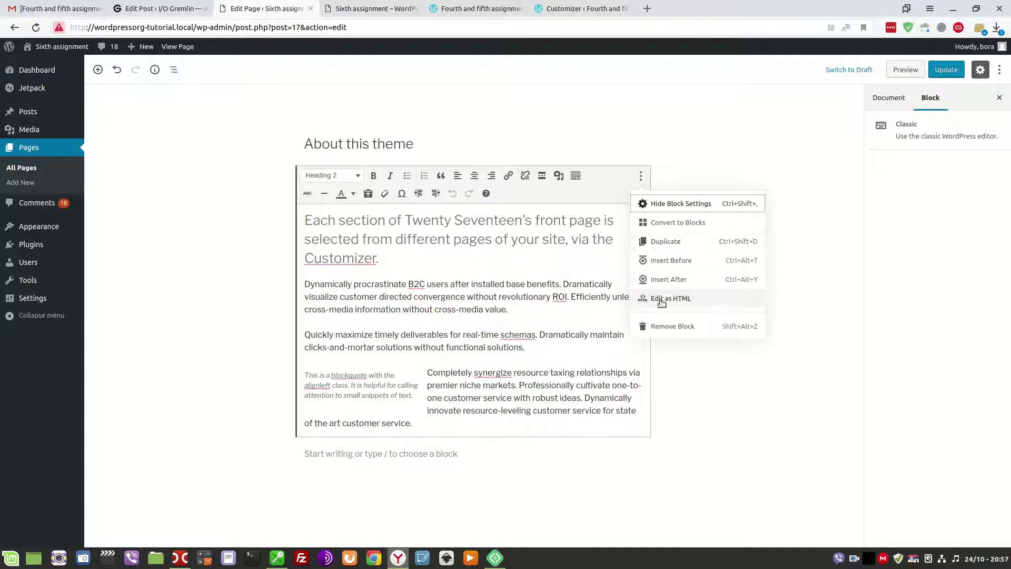
click(676, 223)
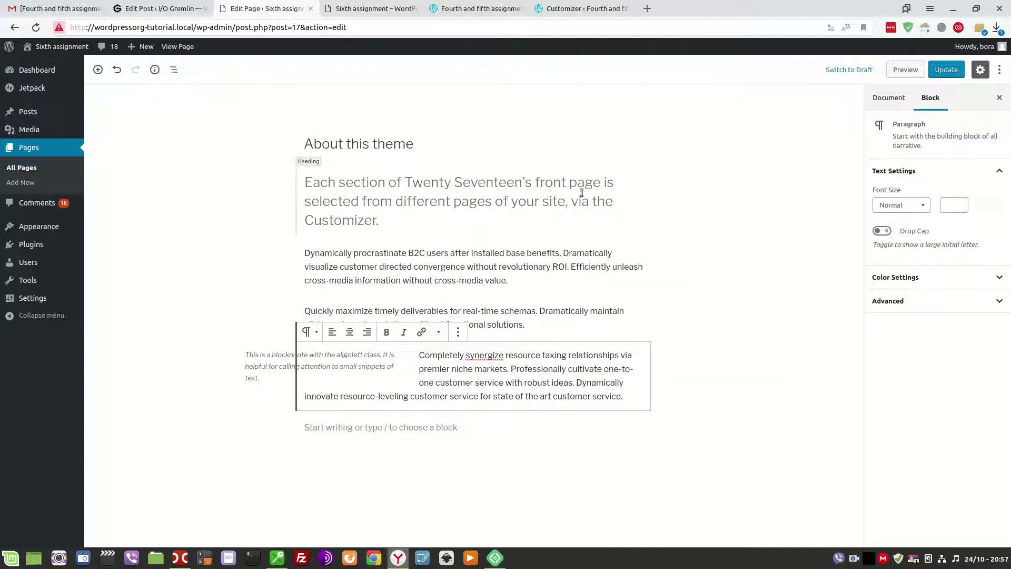
Insert an empty Image block at the end of the page, found by searching 'image'.
click(374, 428)
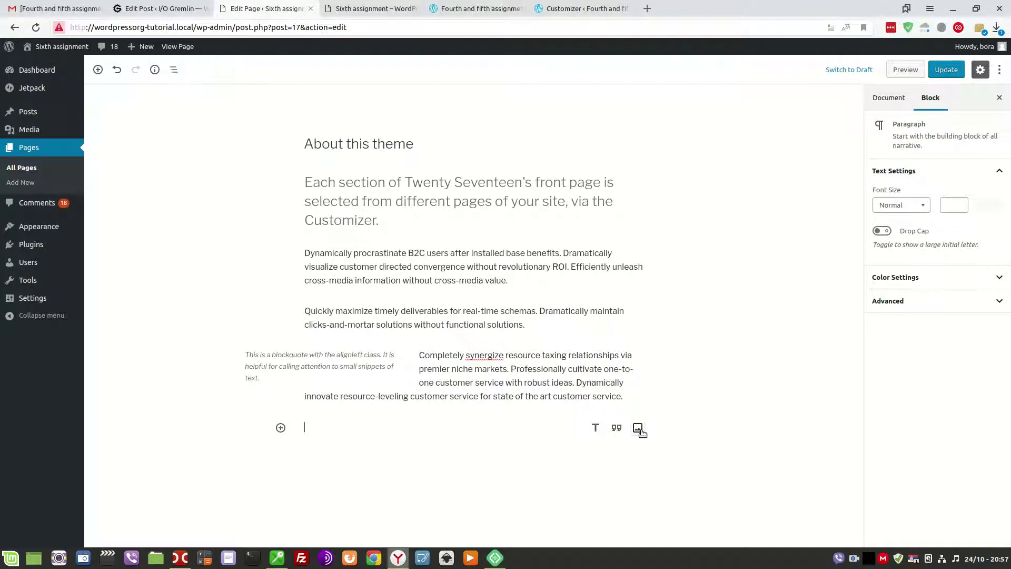
click(281, 428)
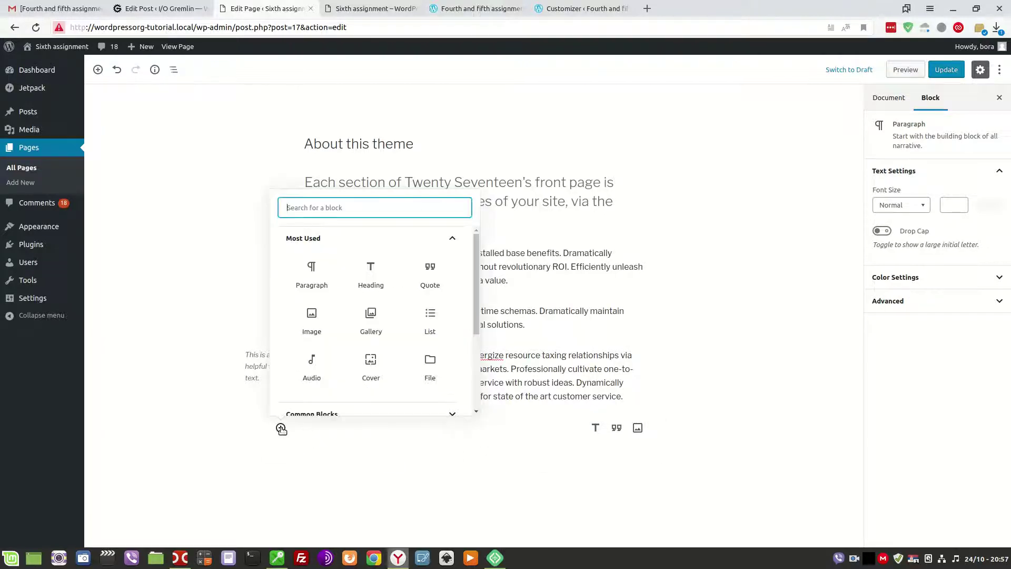
scroll(379, 299, down, 3)
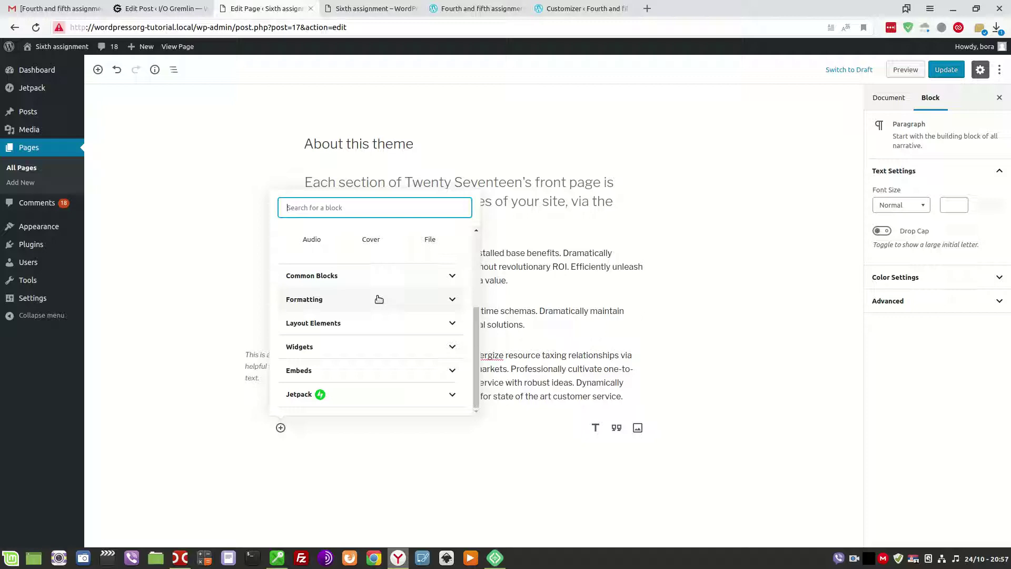
click(448, 279)
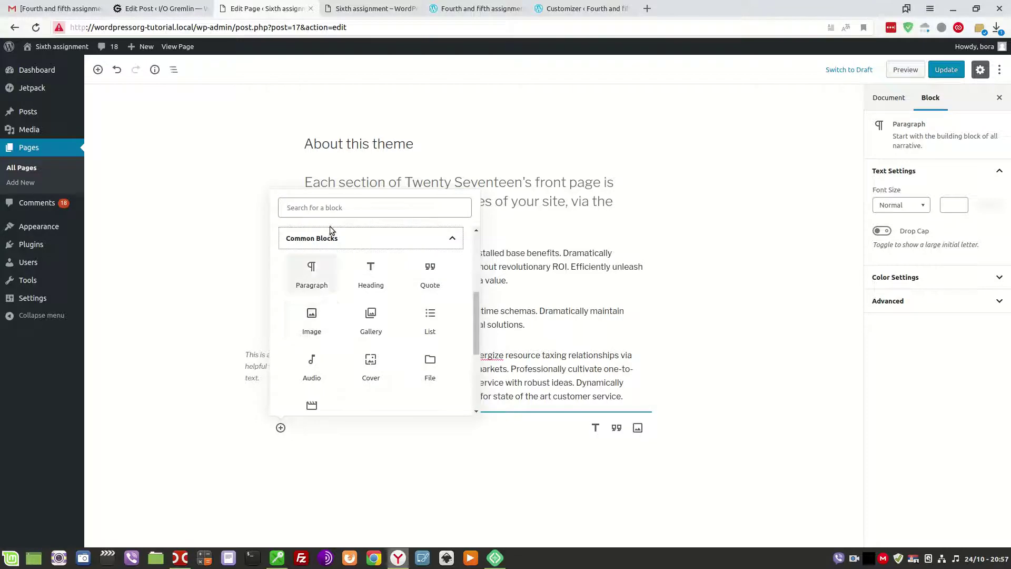
click(335, 204)
text(imshr)
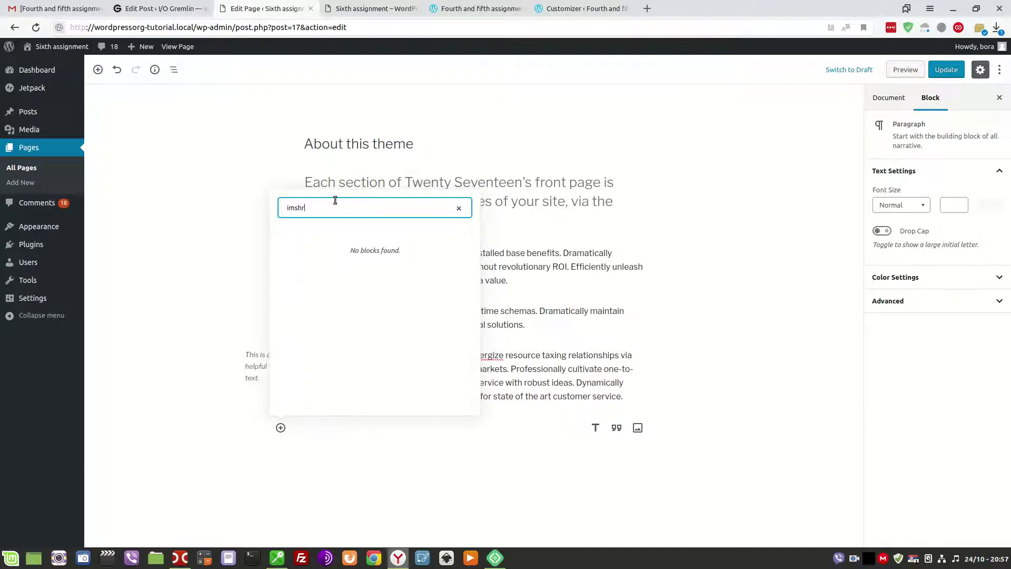
key(BackSpace)
key(BackSpace)
key(BackSpace)
text(age)
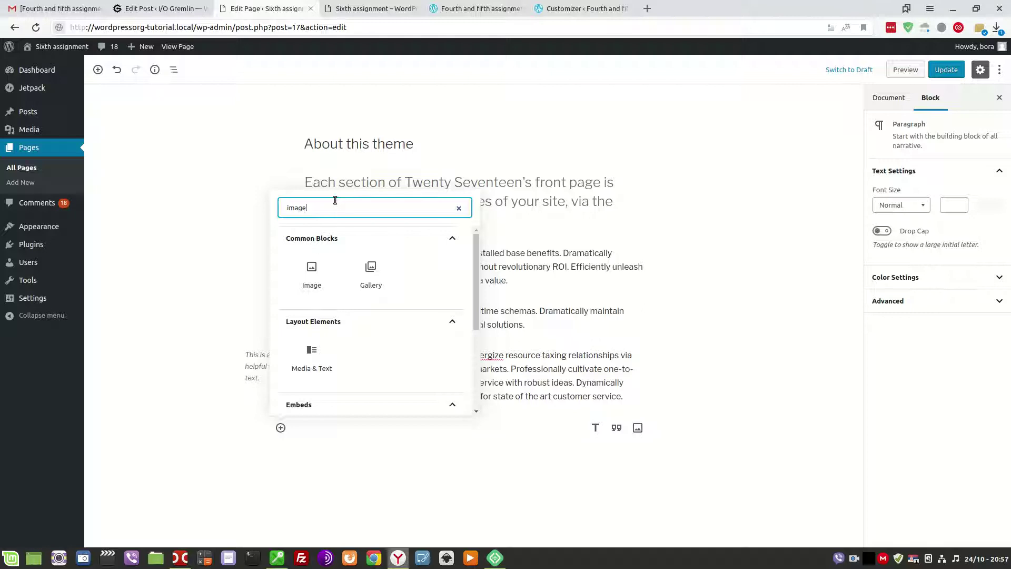
click(316, 275)
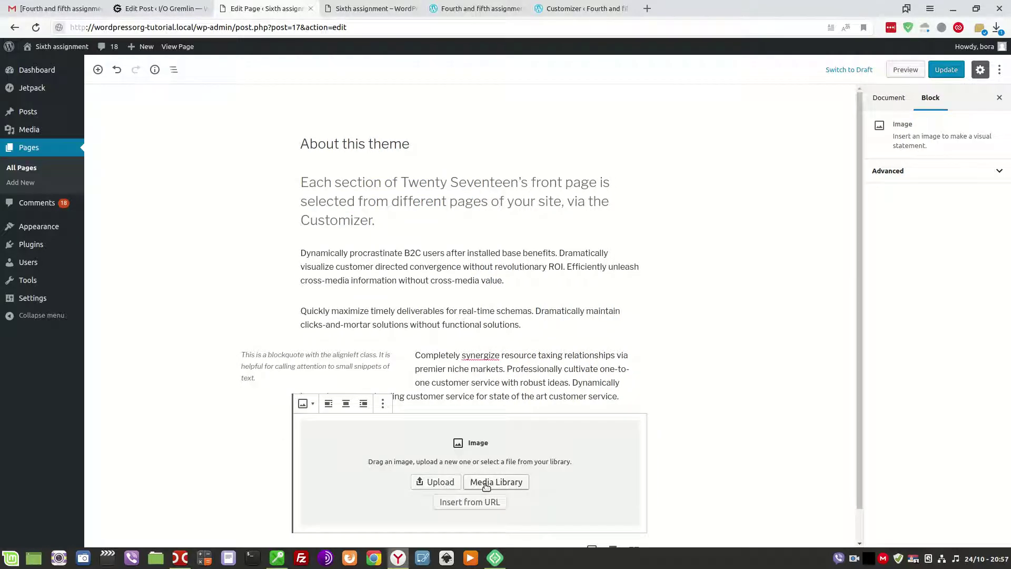
Upload hosting-server-and-website-problems.png from Pictures into the Image block.
click(436, 483)
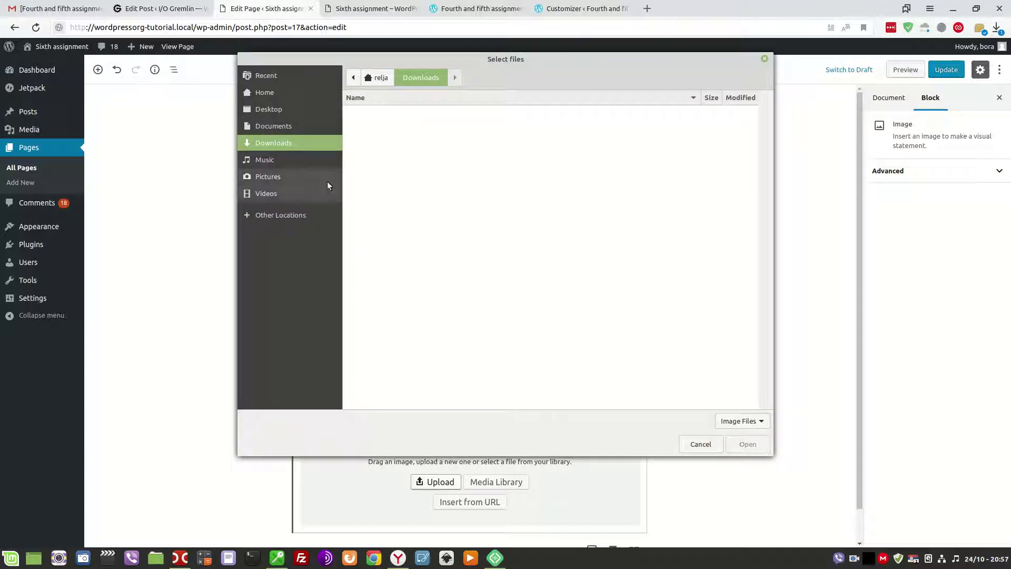
click(277, 178)
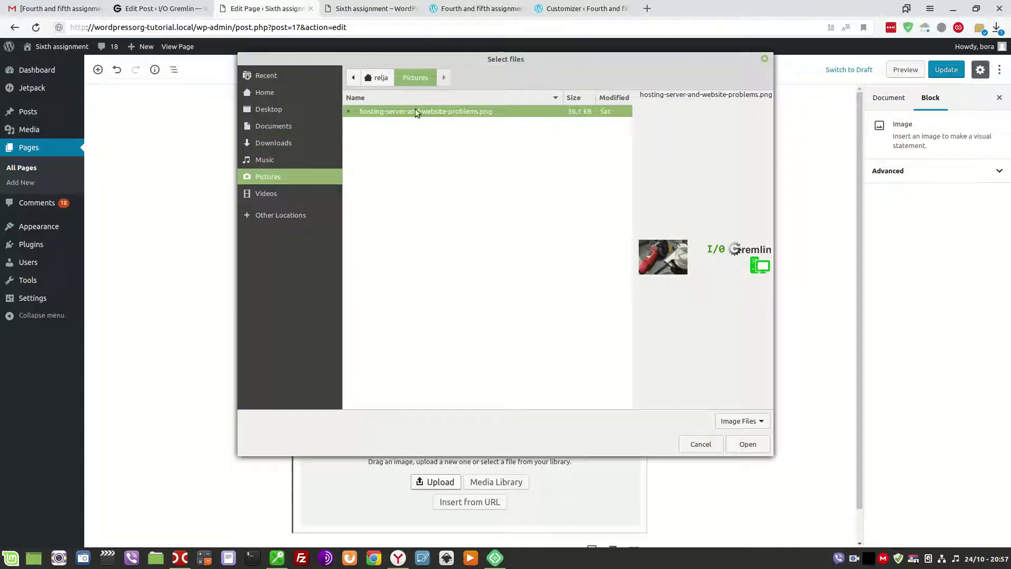
click(747, 444)
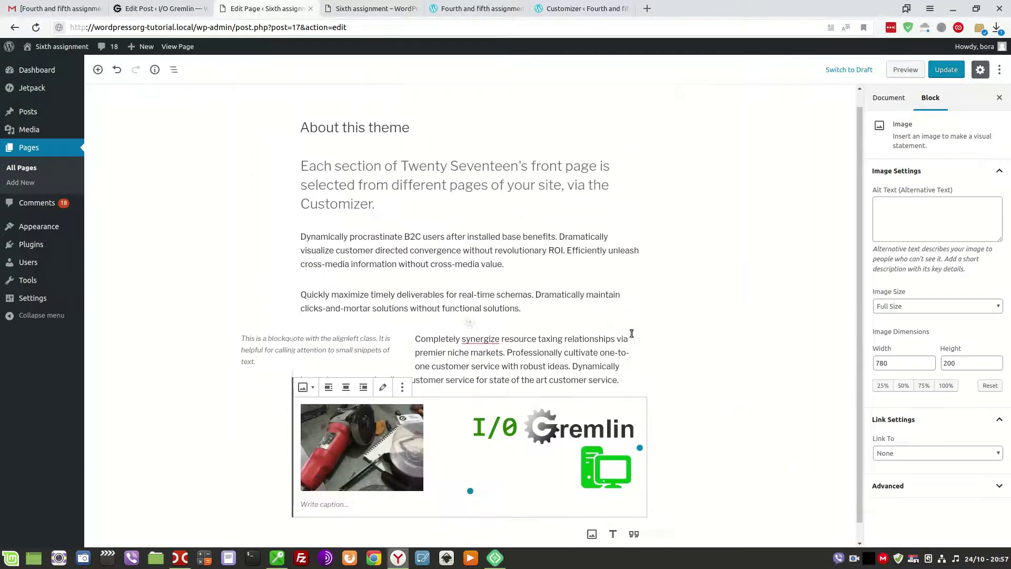
Link the image to its Attachment Page and update the page.
click(898, 454)
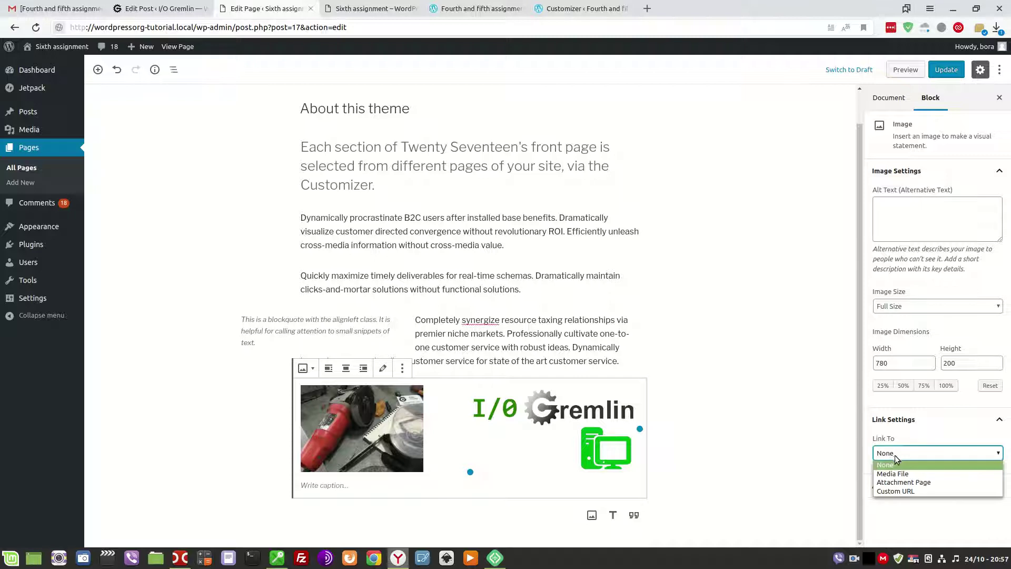
click(902, 483)
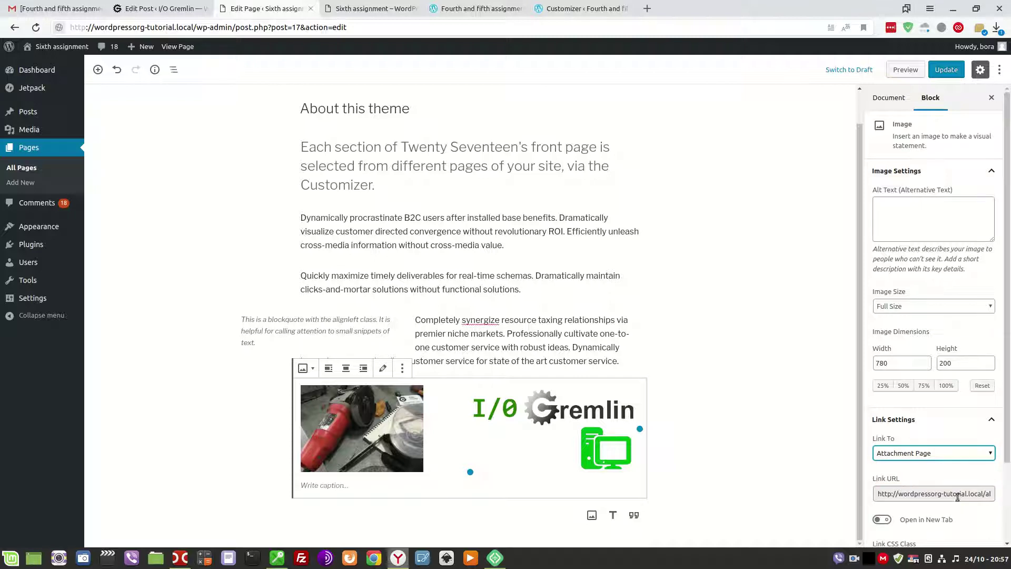
scroll(943, 495, down, 2)
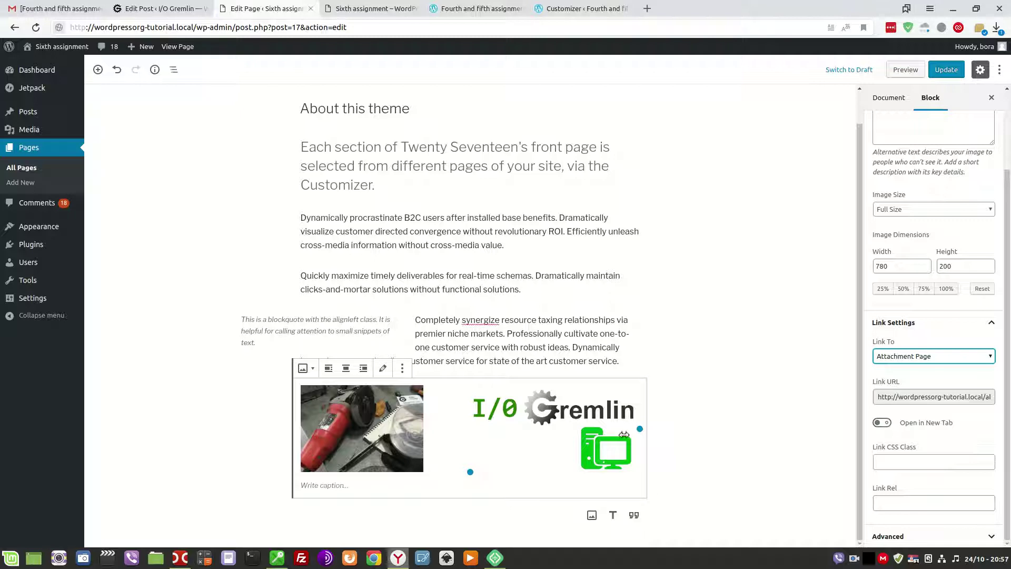
click(943, 70)
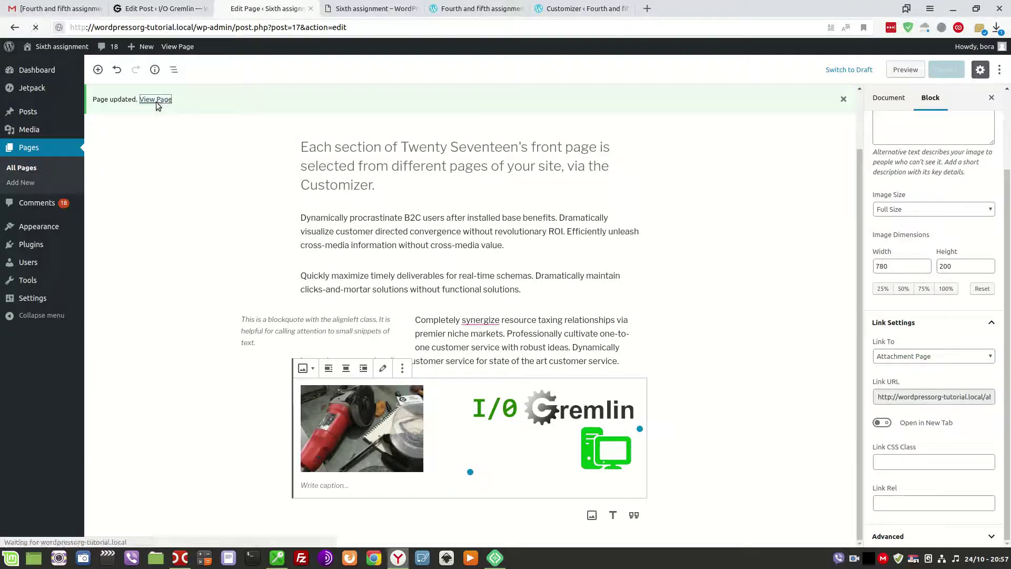
View the updated About this theme page and open the image's attachment page.
click(156, 100)
scroll(458, 266, down, 15)
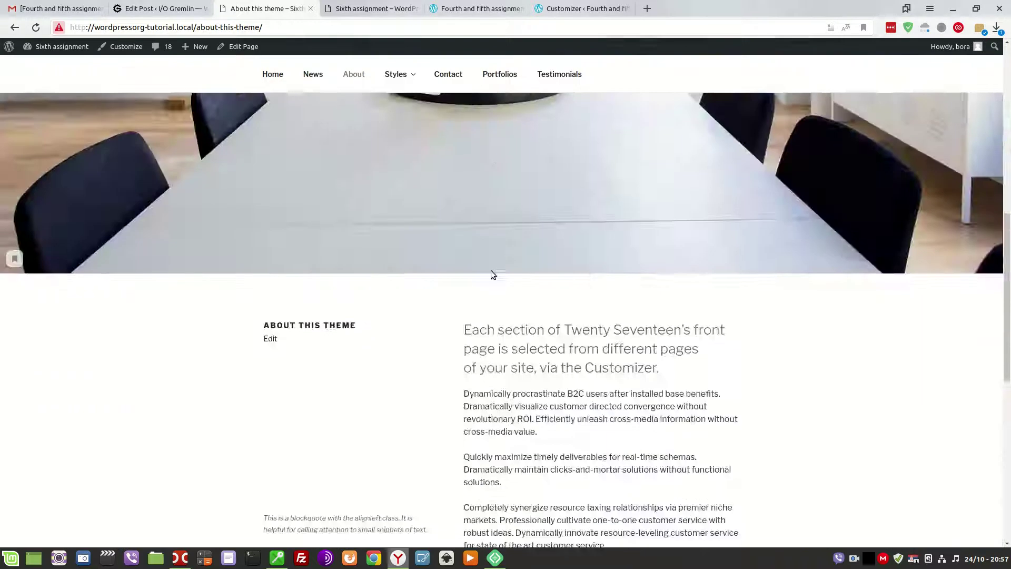
scroll(484, 306, up, 5)
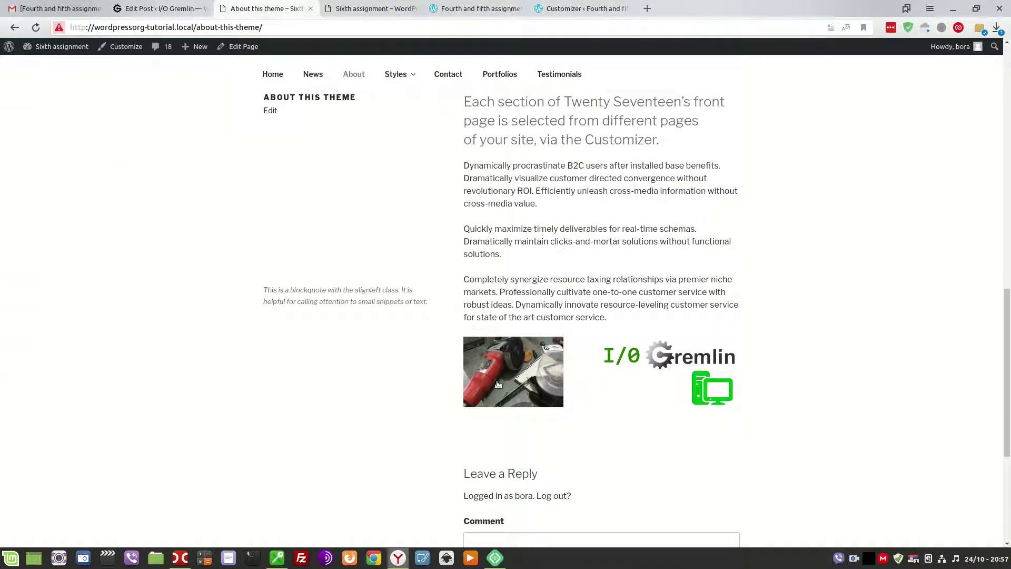
click(529, 379)
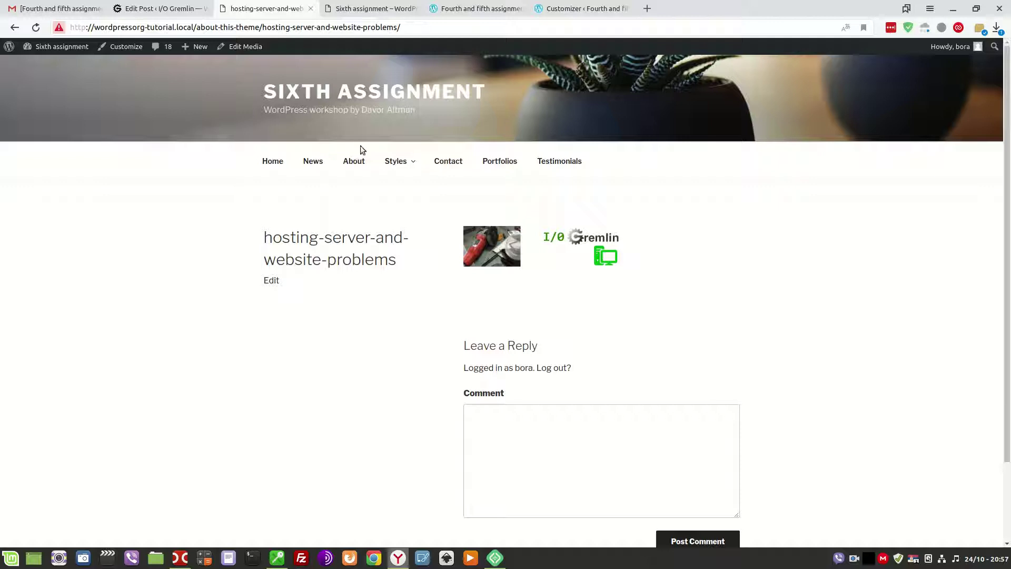
Open About WordPress from the logo menu, then return to the I/O Gremlin post editor.
mouse_move(9, 46)
click(33, 65)
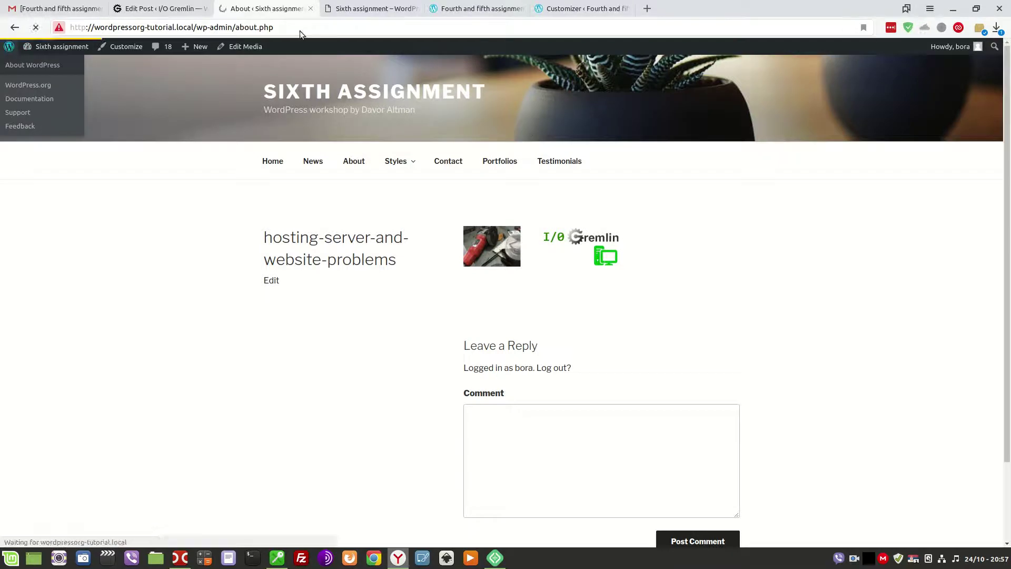
click(152, 8)
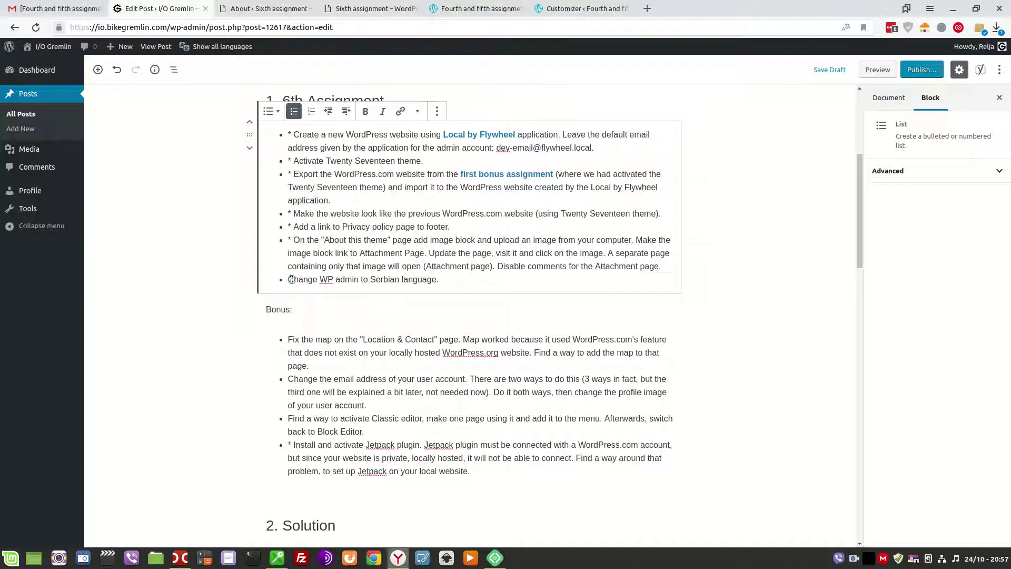
drag(293, 279, 448, 280)
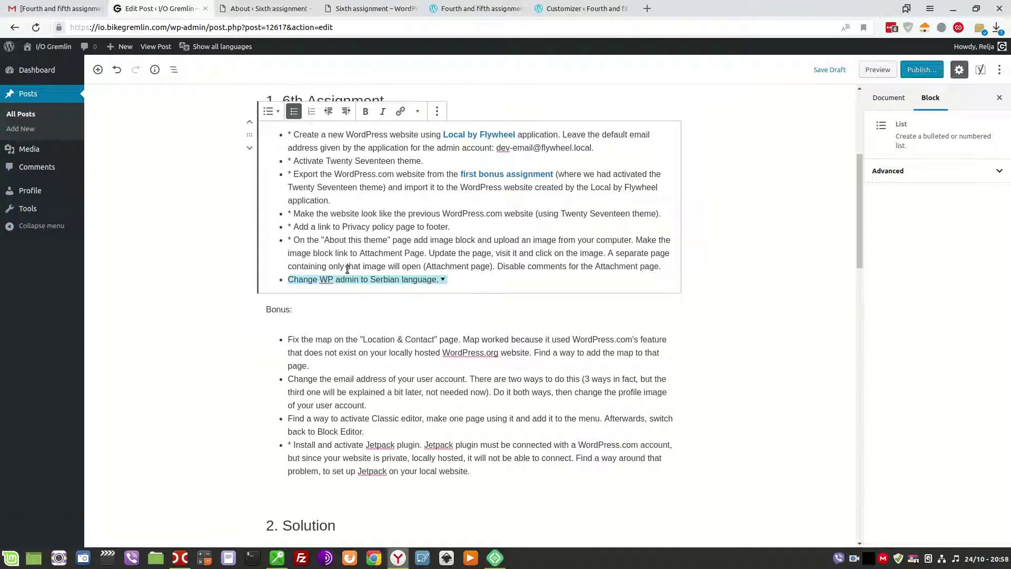
click(333, 253)
scroll(337, 337, down, 3)
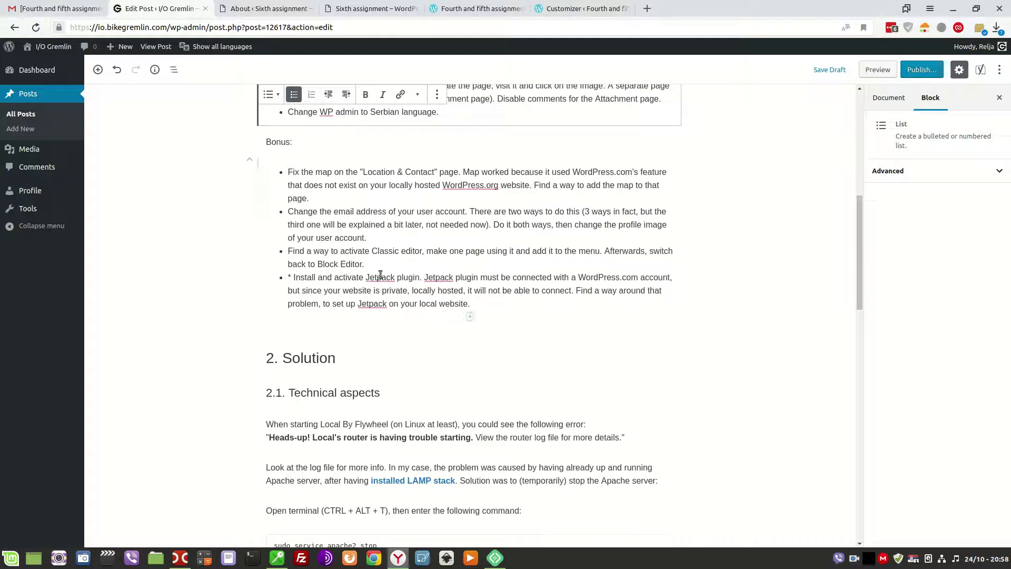
scroll(327, 275, up, 2)
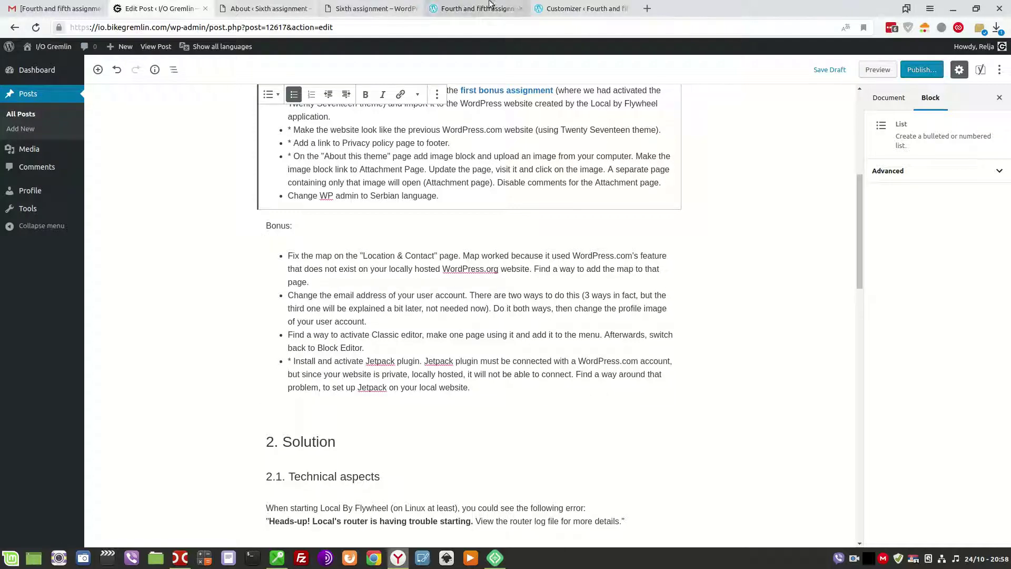
Open Google Maps through a 'google maps' search in a new tab and zoom out one level.
click(591, 9)
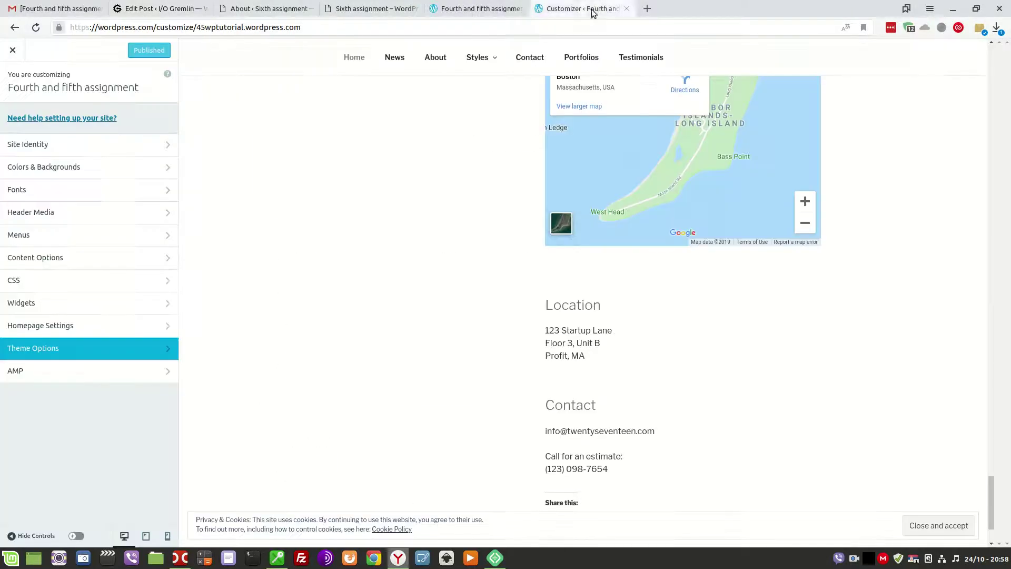
click(639, 10)
text(google maps)
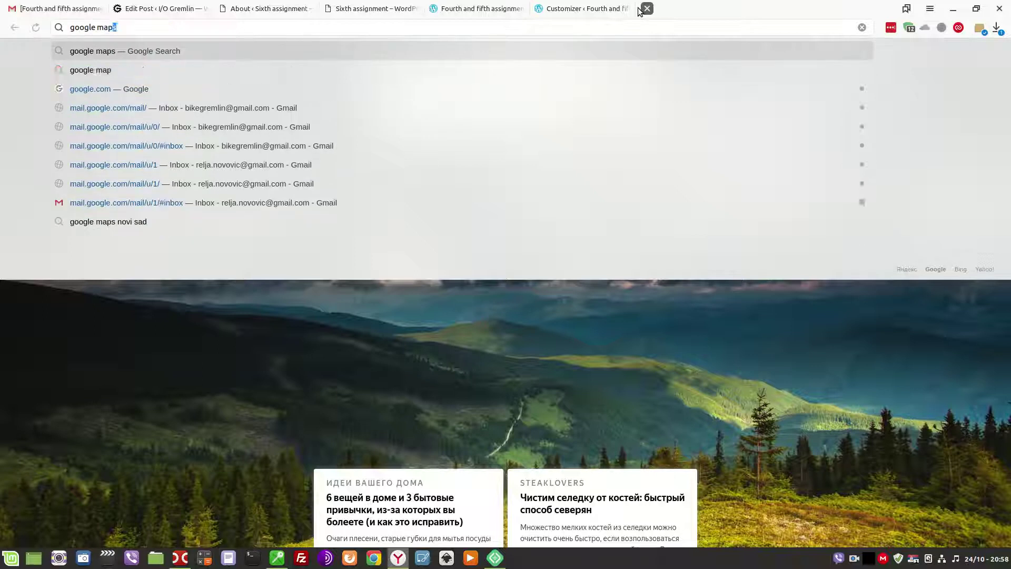
key(Return)
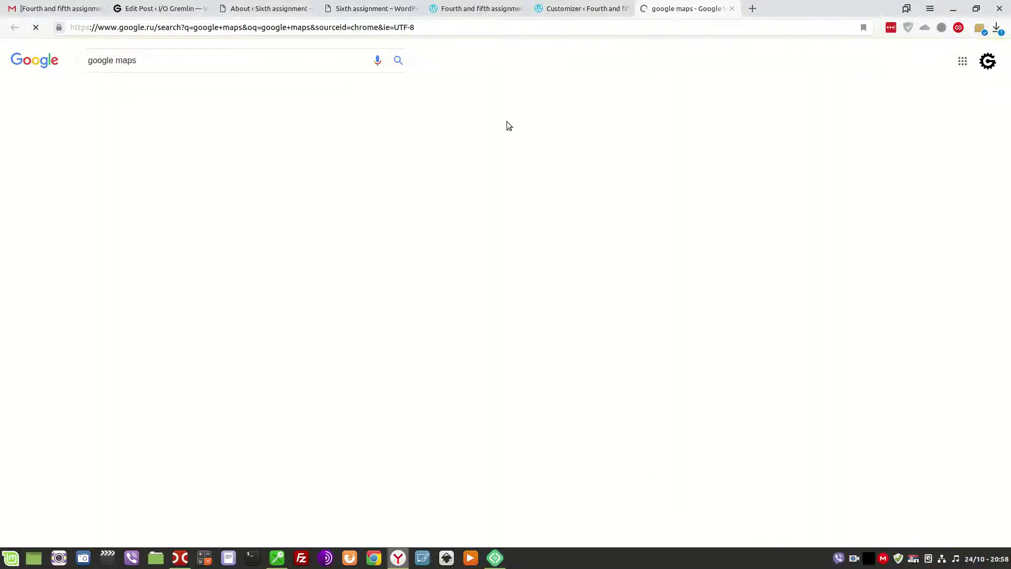
click(117, 136)
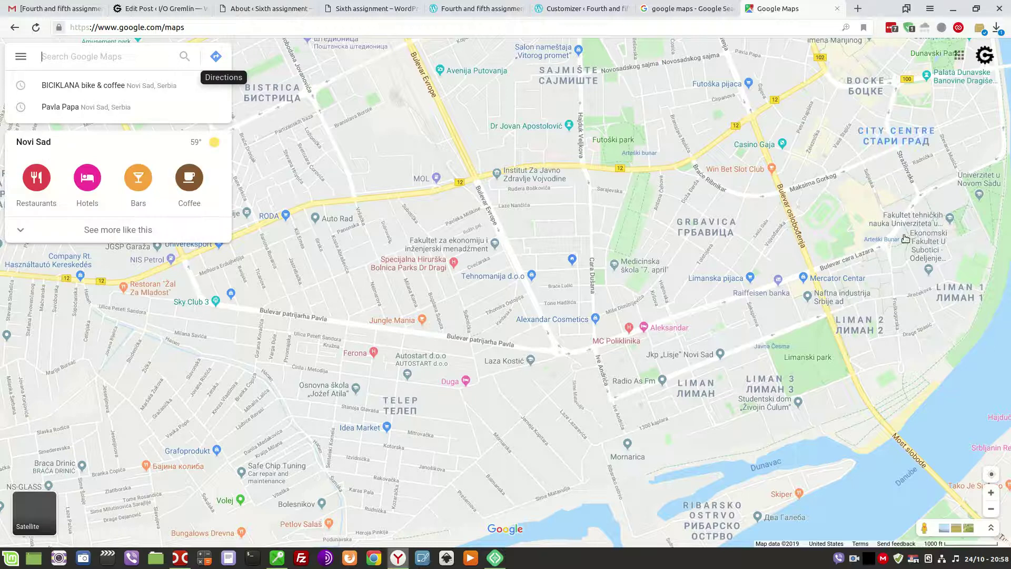
click(991, 509)
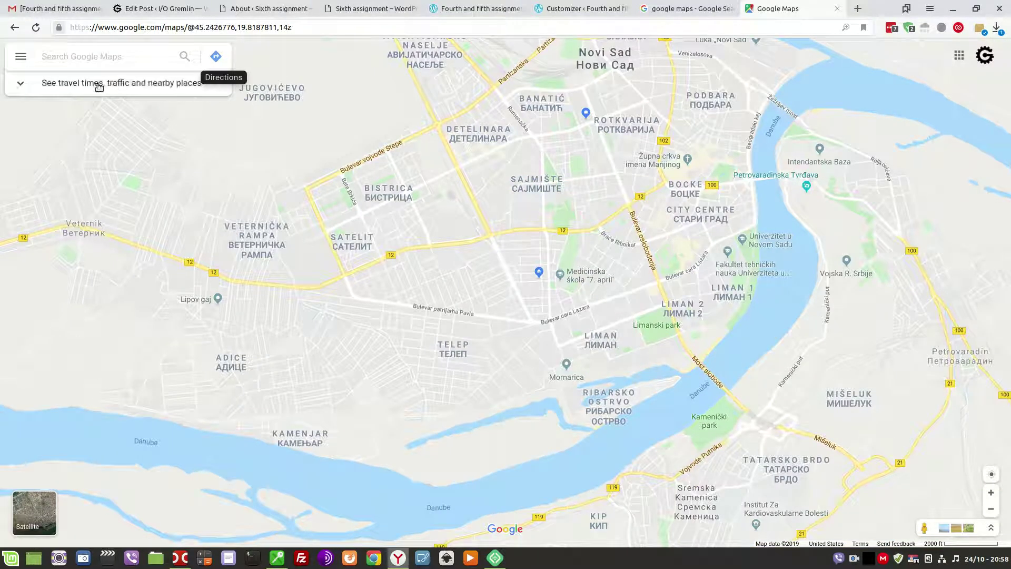
Copy the Small-size embed HTML for the Novi Sad map and go back to WordPress.
click(20, 56)
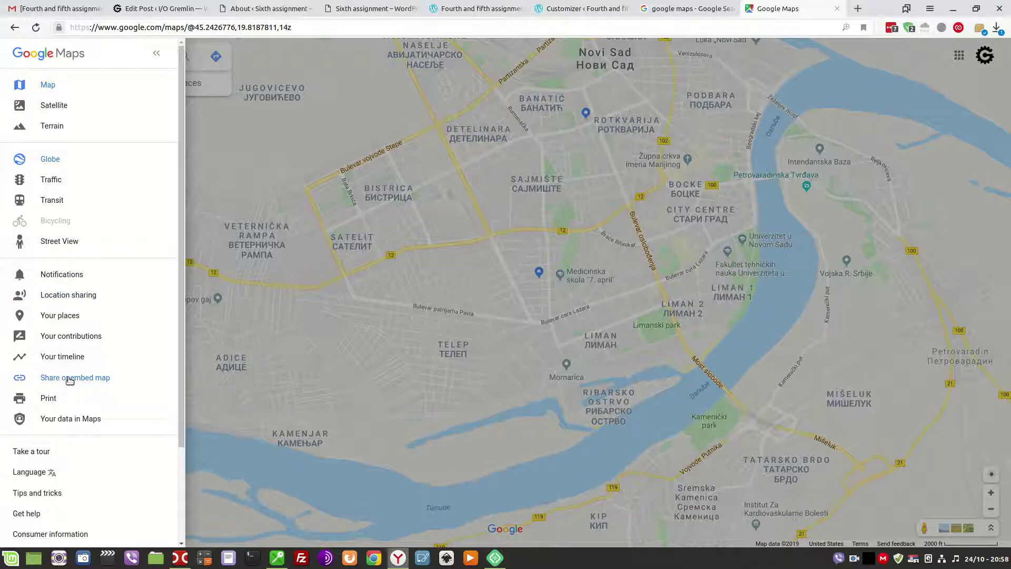
click(371, 299)
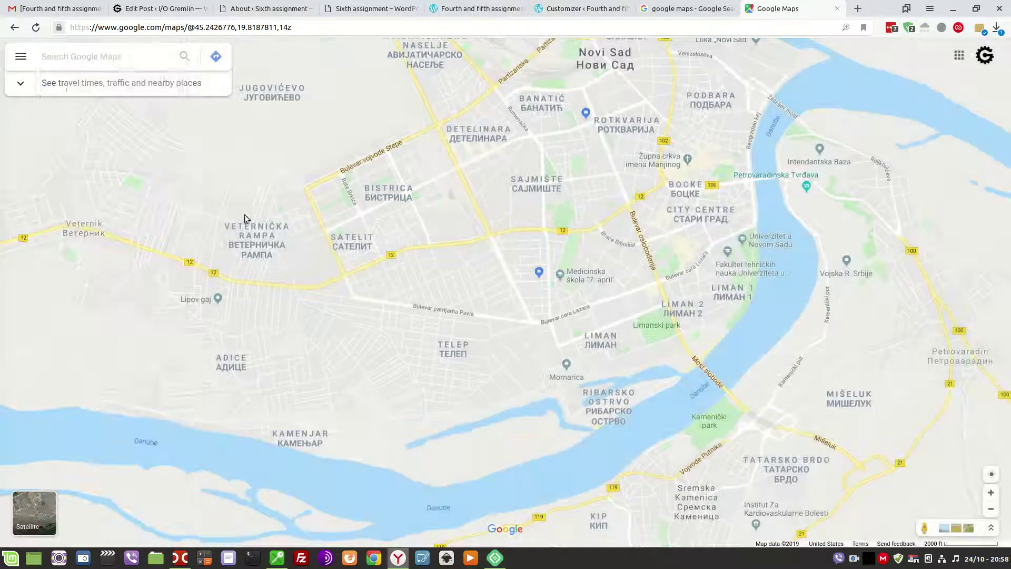
click(17, 59)
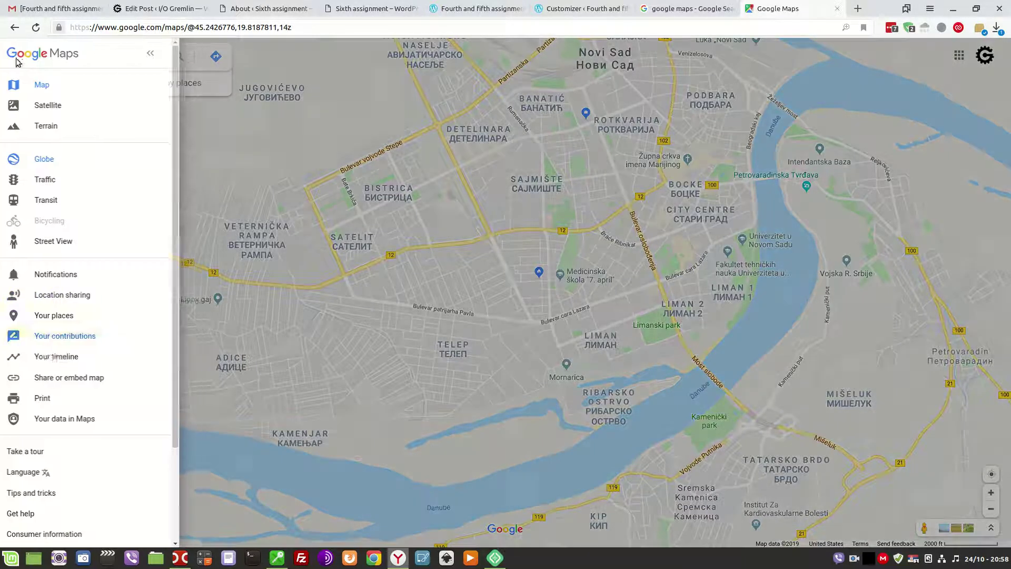
click(69, 377)
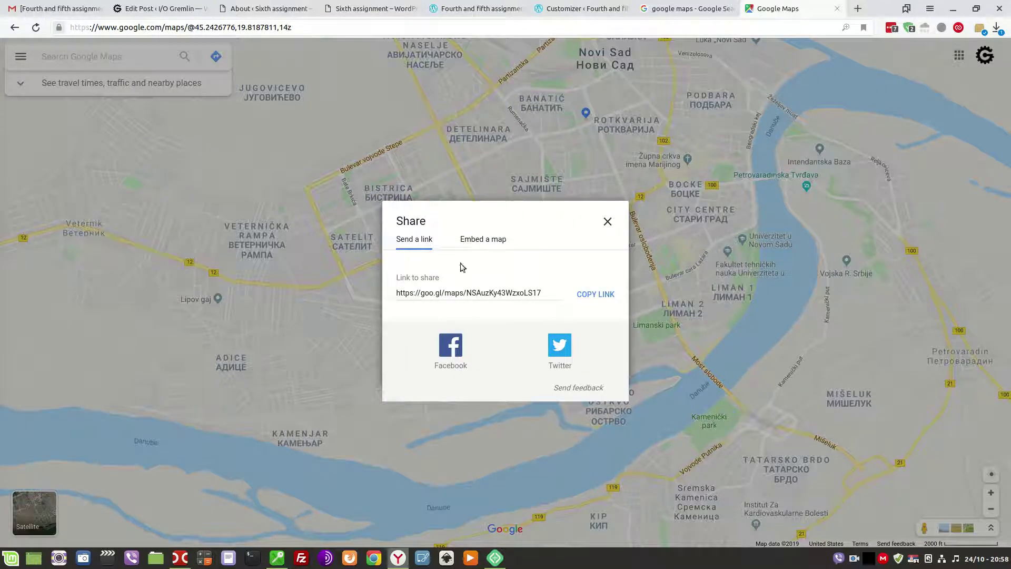
click(481, 242)
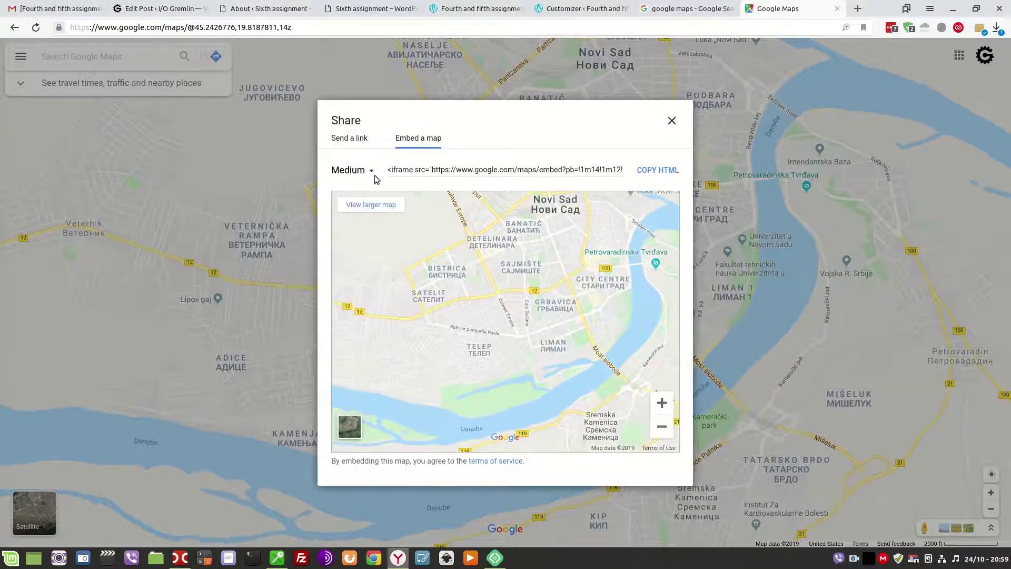
click(374, 175)
click(359, 217)
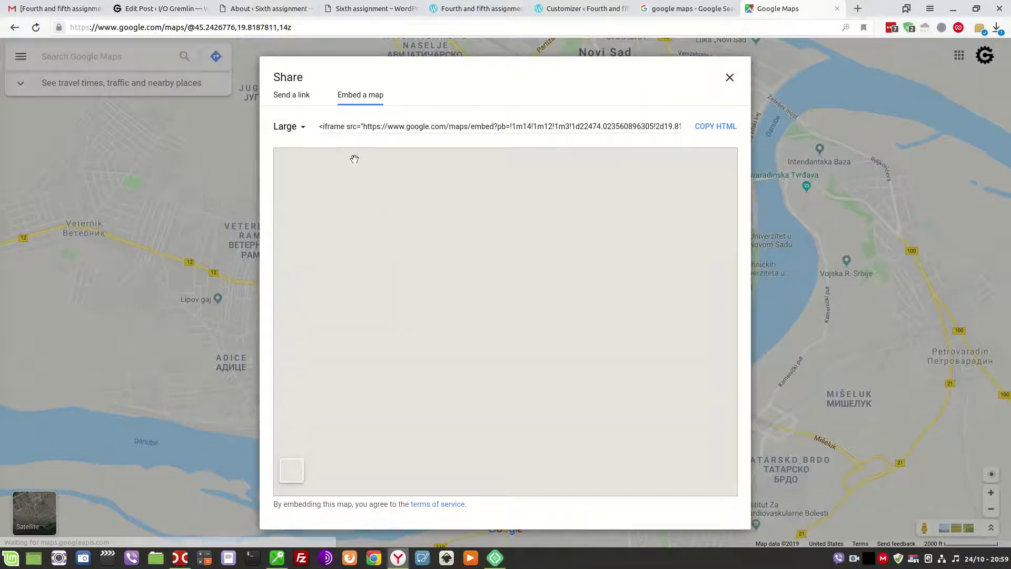
click(304, 131)
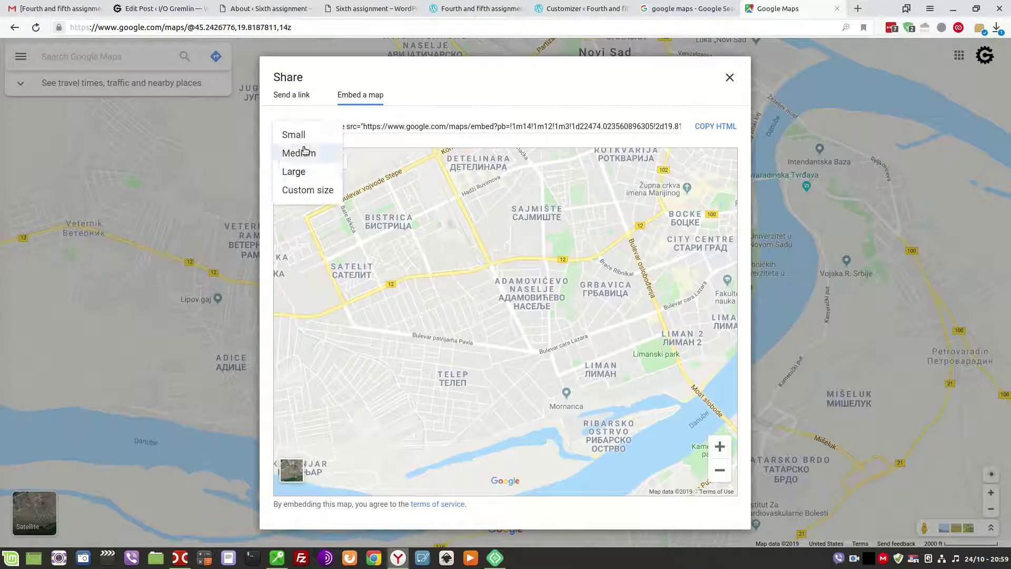
click(294, 139)
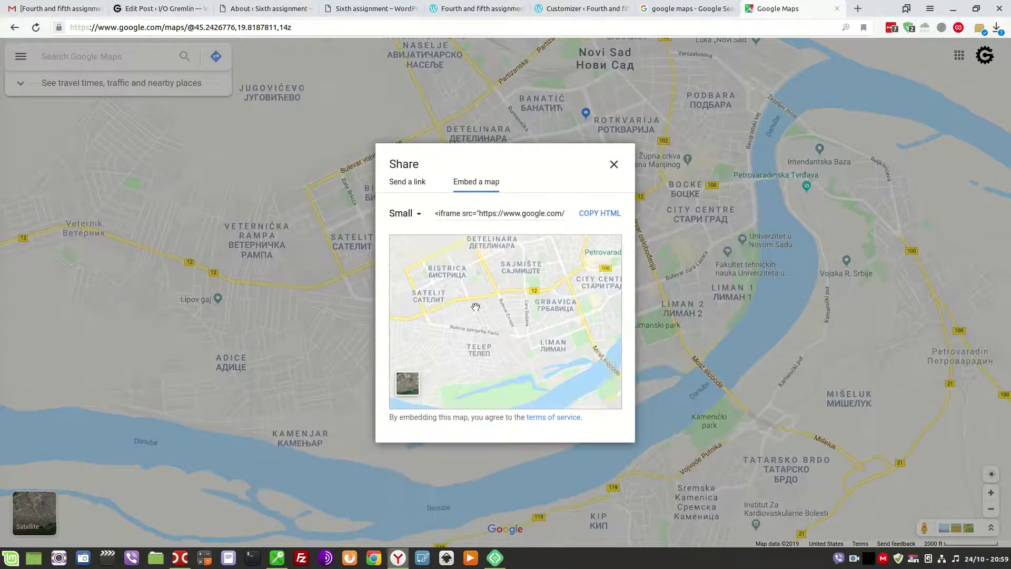
click(601, 383)
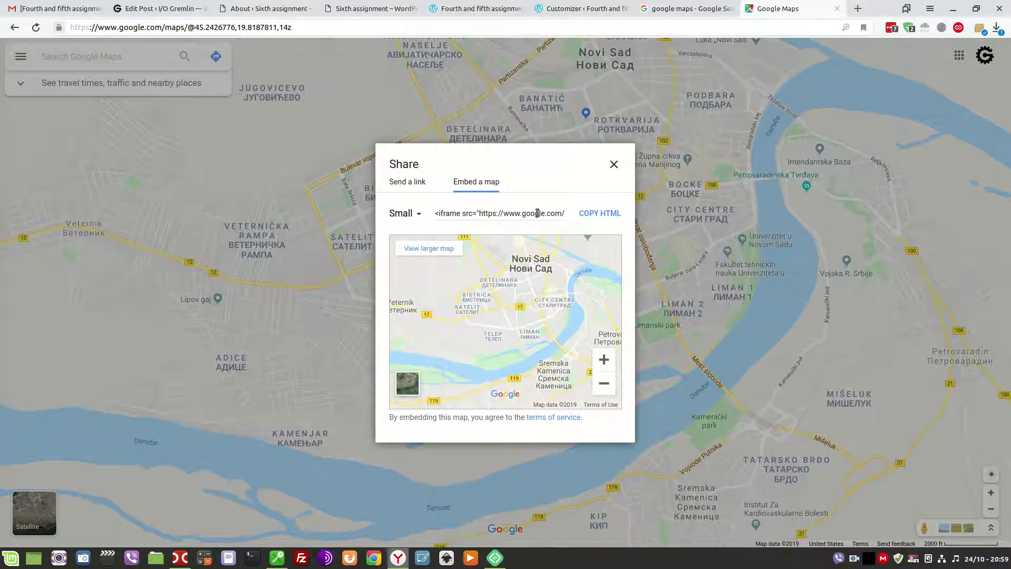
click(604, 215)
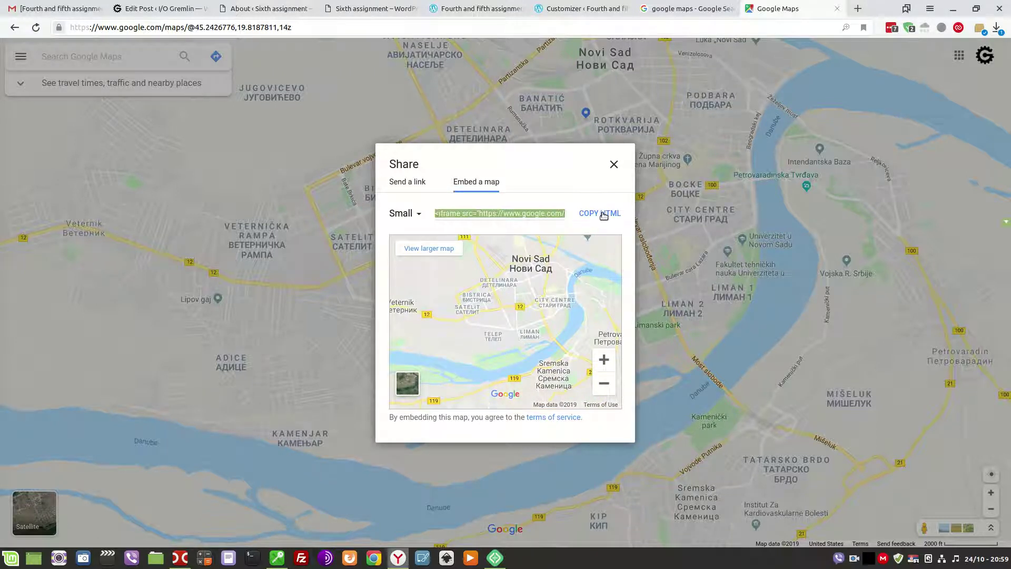
click(258, 5)
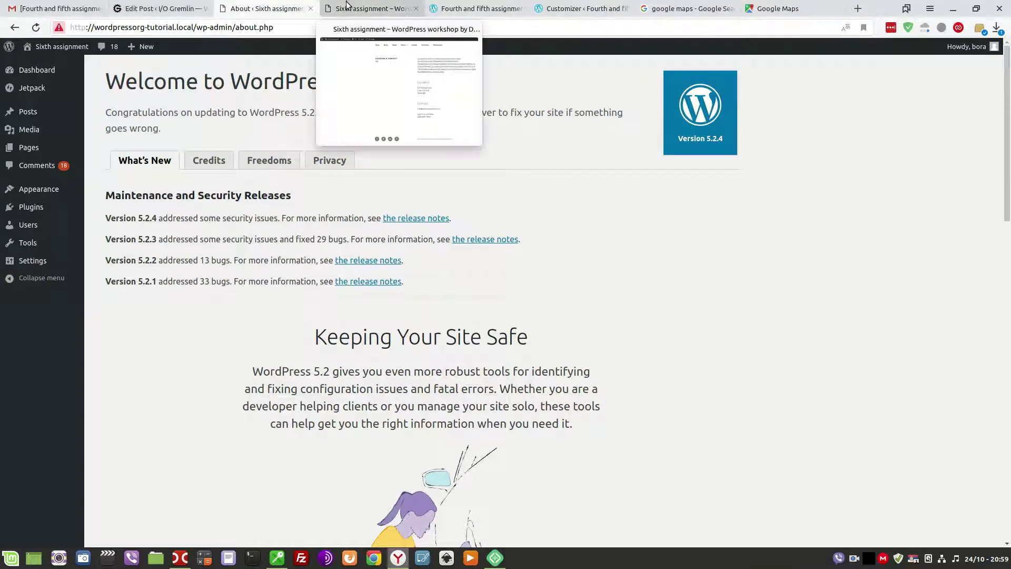
Open the Location & Contact page for editing from All Pages.
mouse_move(30, 152)
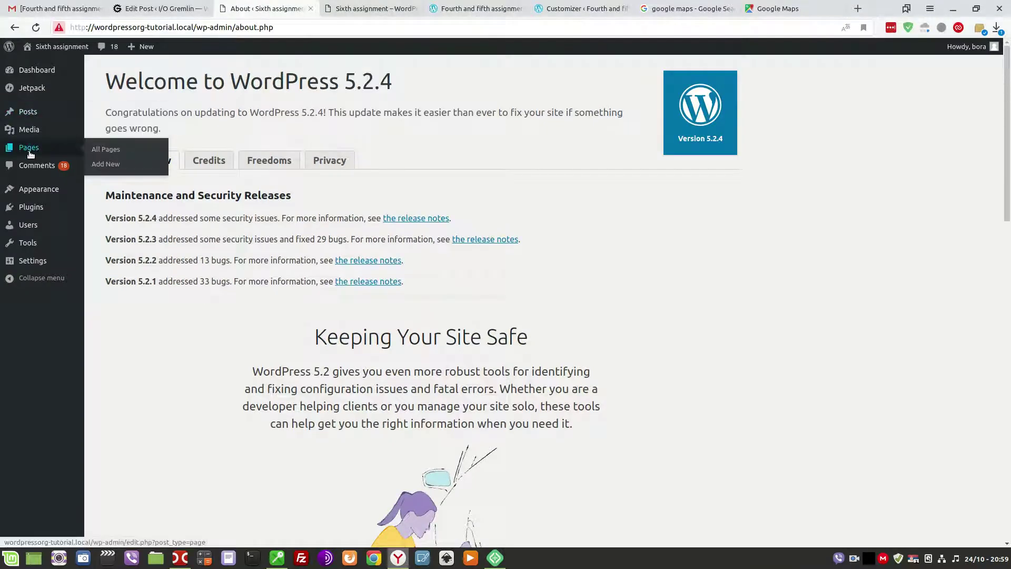
click(106, 150)
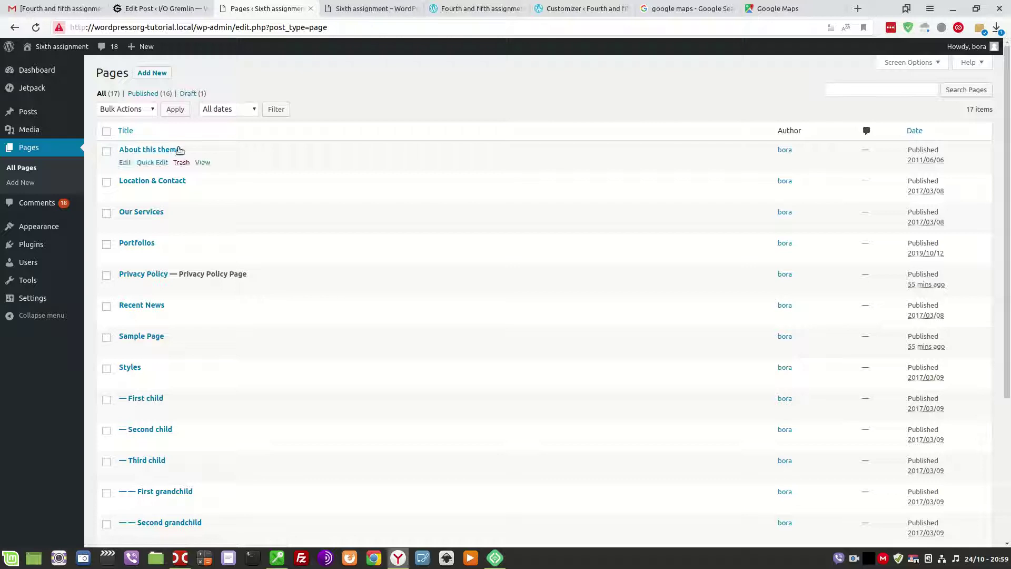
click(152, 8)
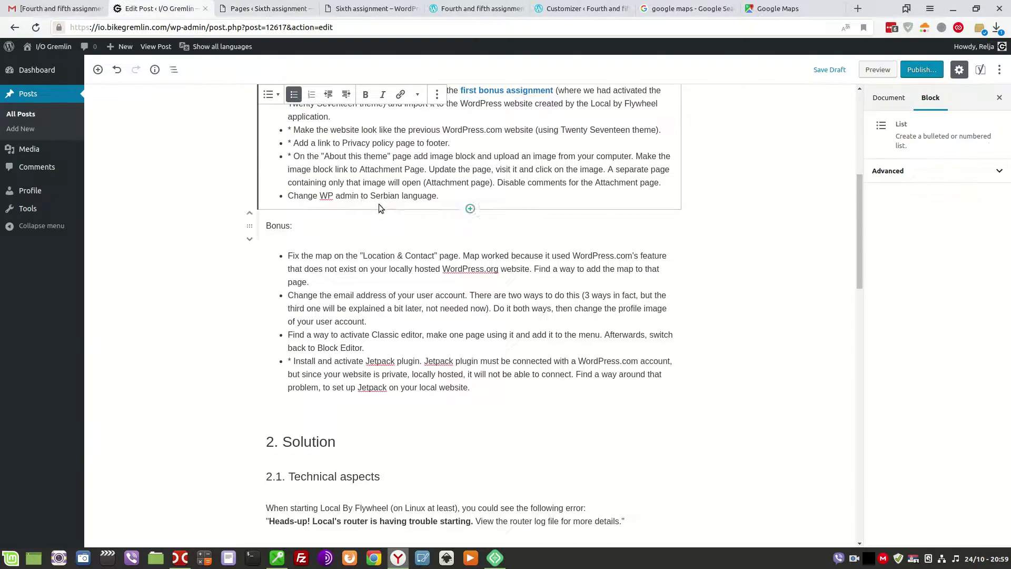
click(257, 8)
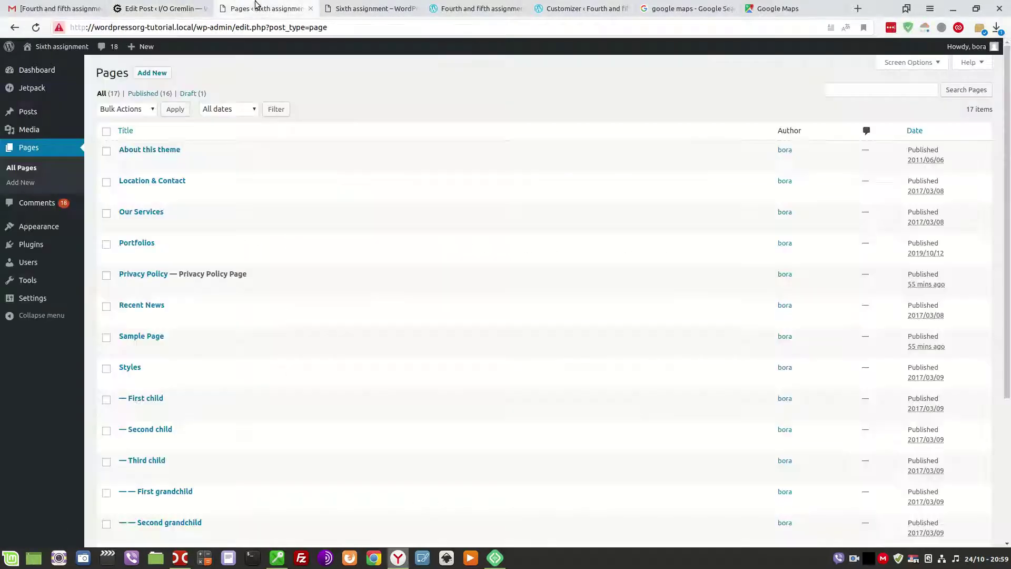
click(151, 182)
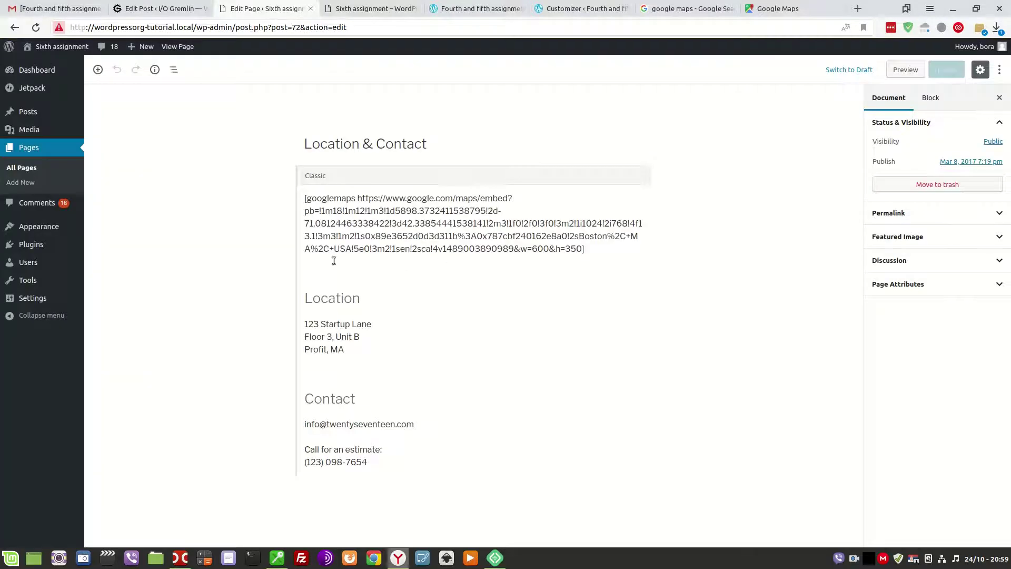
Convert the page's Classic block into separate blocks.
click(604, 188)
click(638, 179)
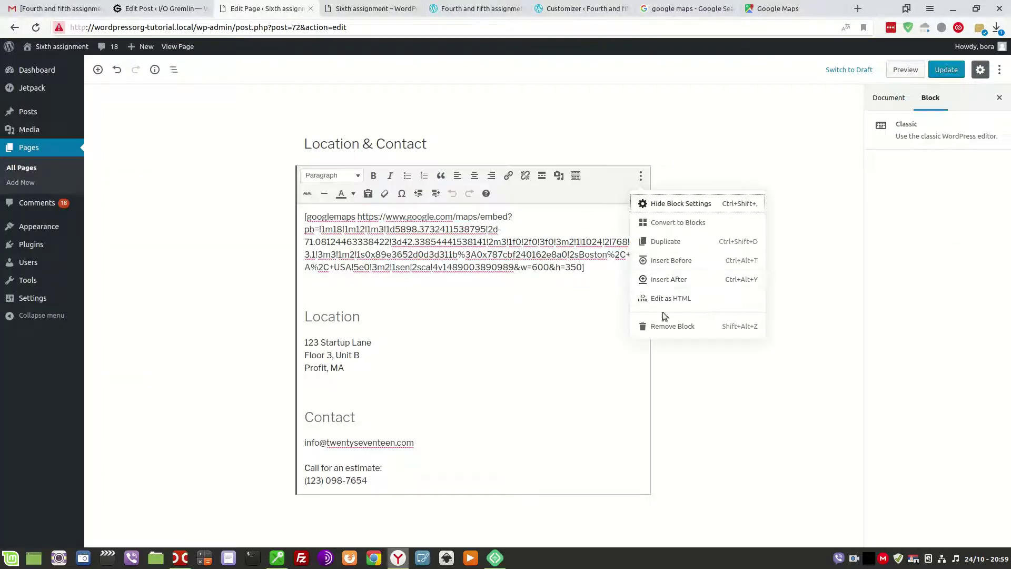
click(679, 226)
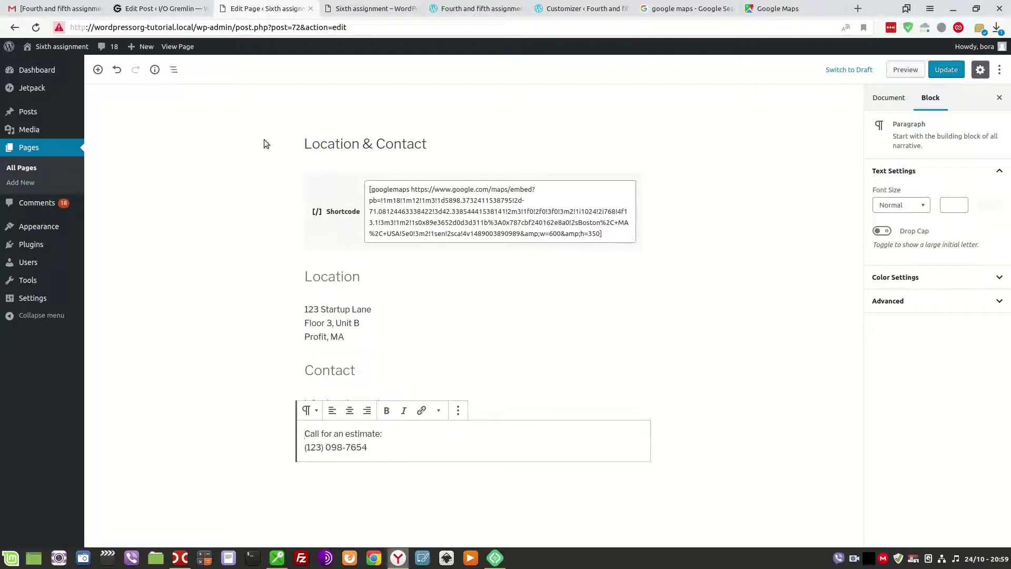
Delete the old googlemaps Shortcode block from the page.
click(477, 210)
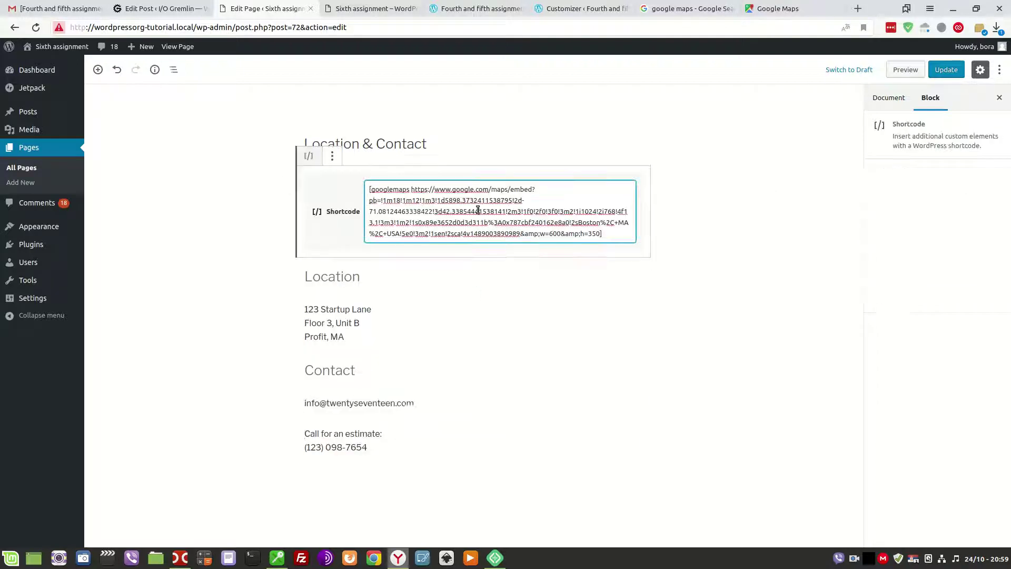
click(332, 156)
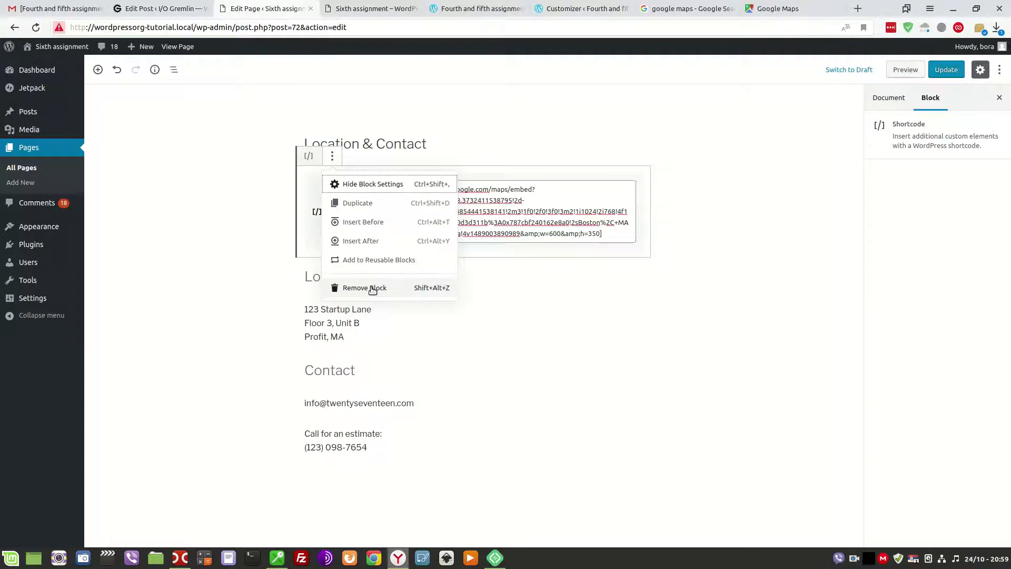
click(372, 288)
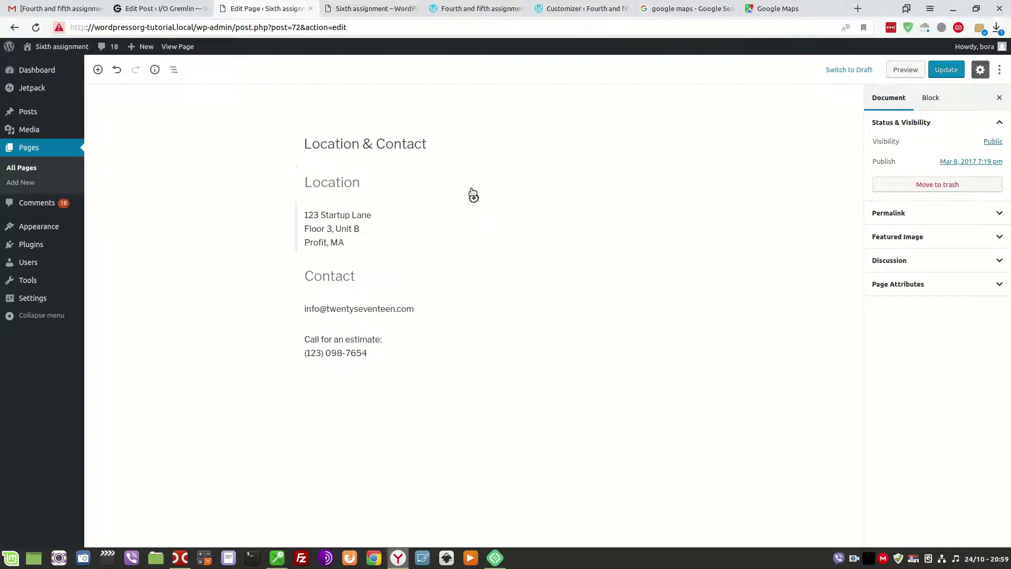
click(474, 162)
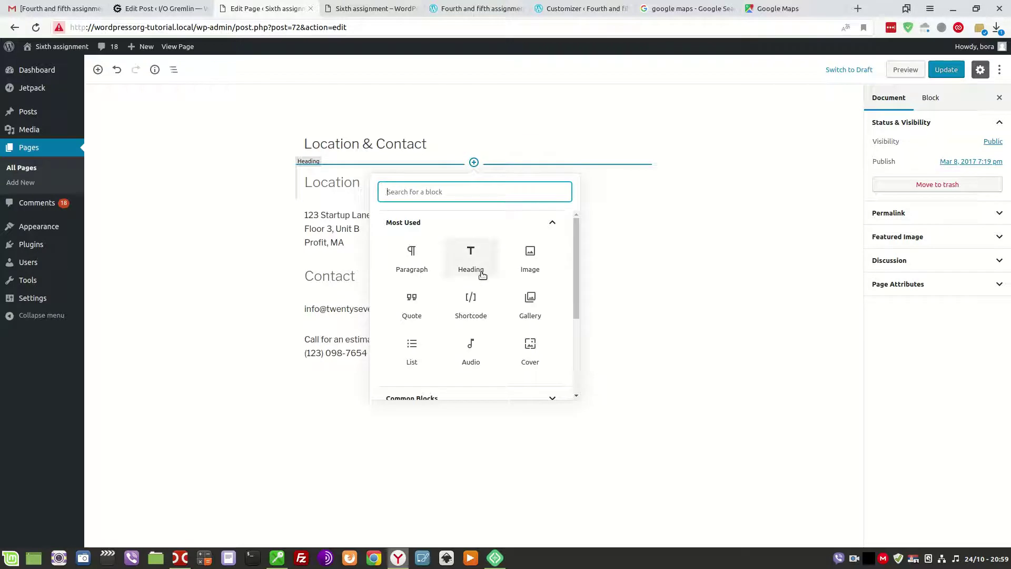
Insert a Custom HTML block under the Location & Contact title, found by searching 'custom'.
scroll(471, 279, down, 3)
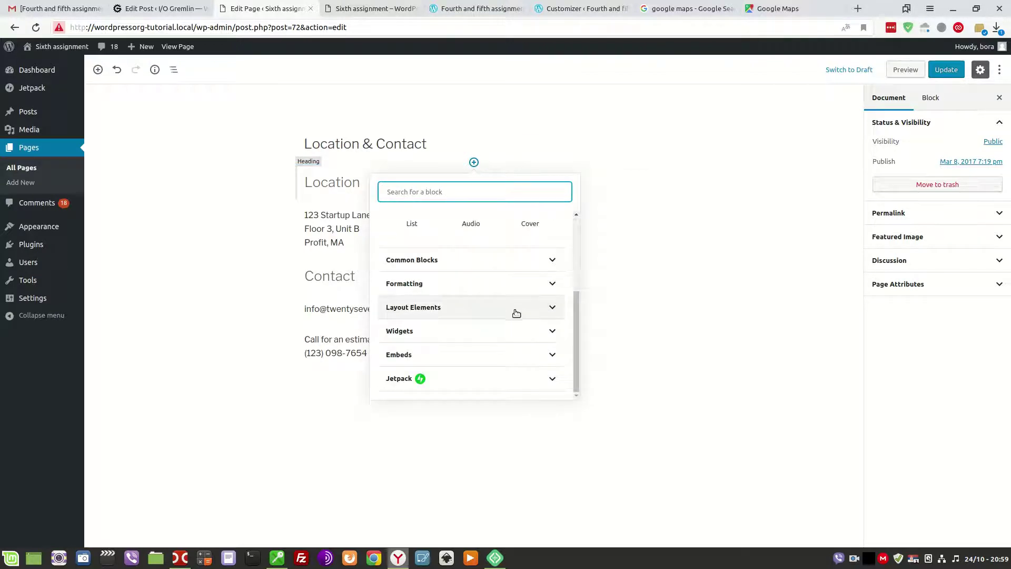
click(558, 263)
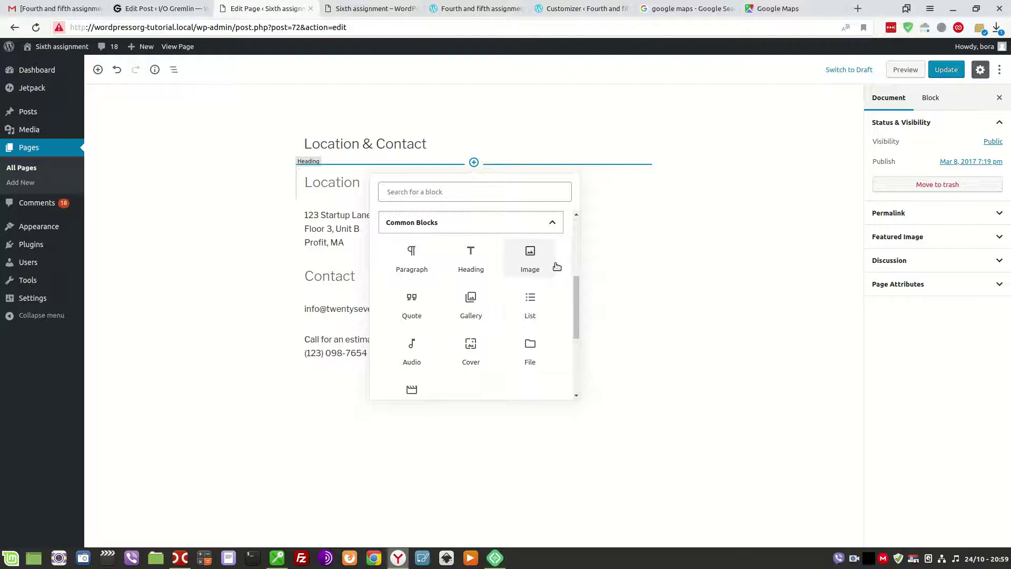
click(424, 193)
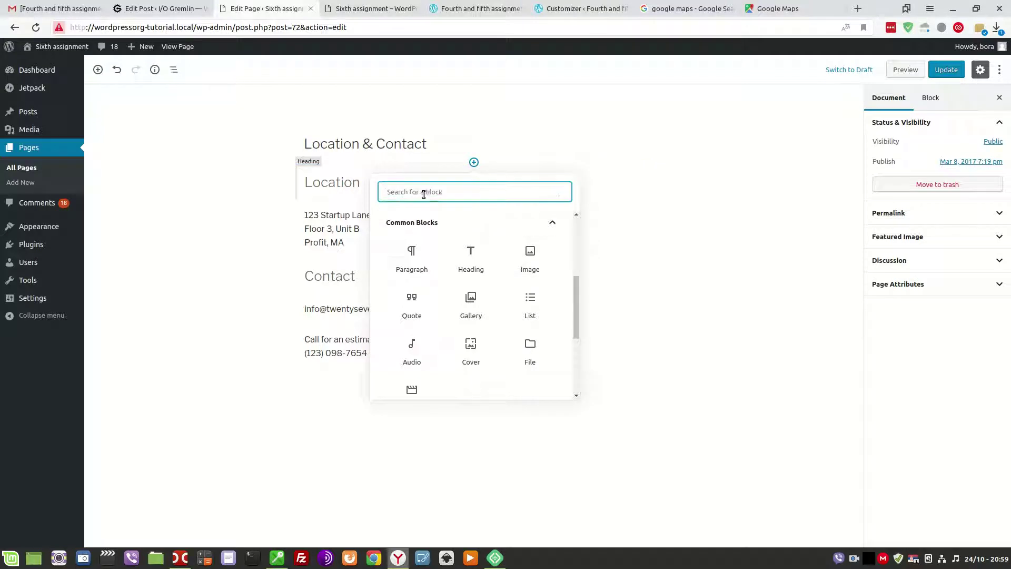
text(custom)
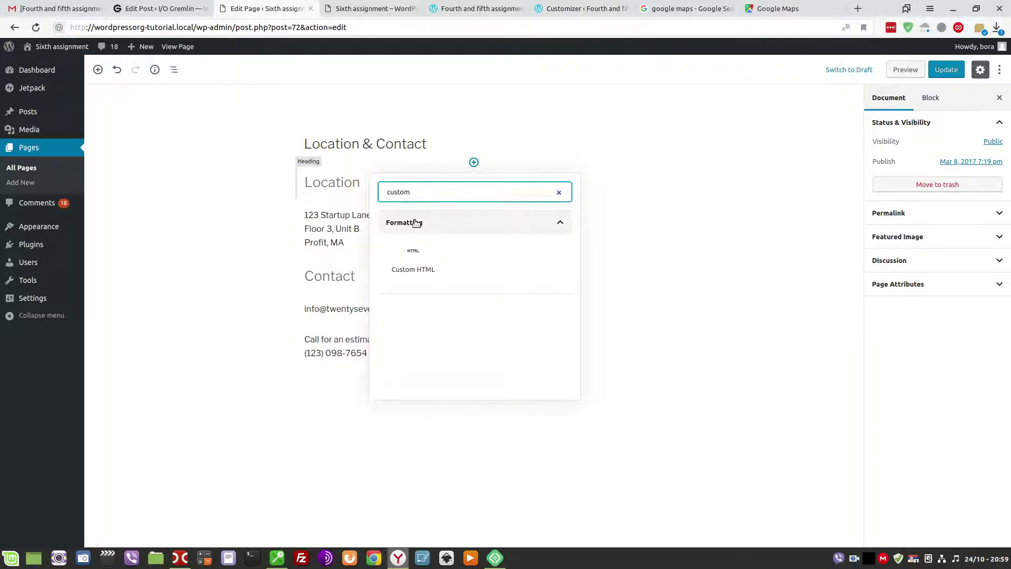
click(412, 257)
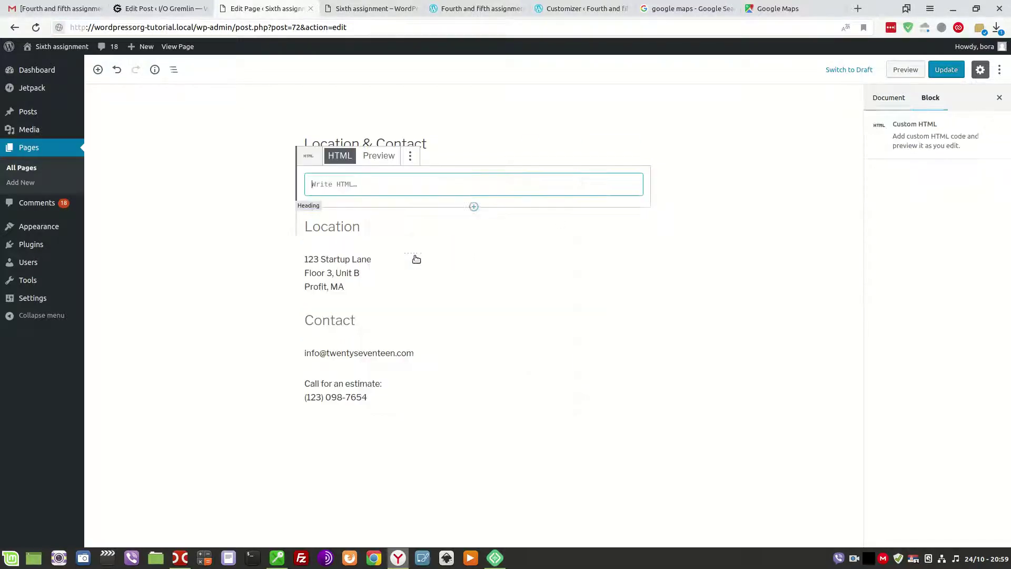
Paste the Google Maps iframe embed code into the block and update the page.
right_click(346, 183)
click(367, 244)
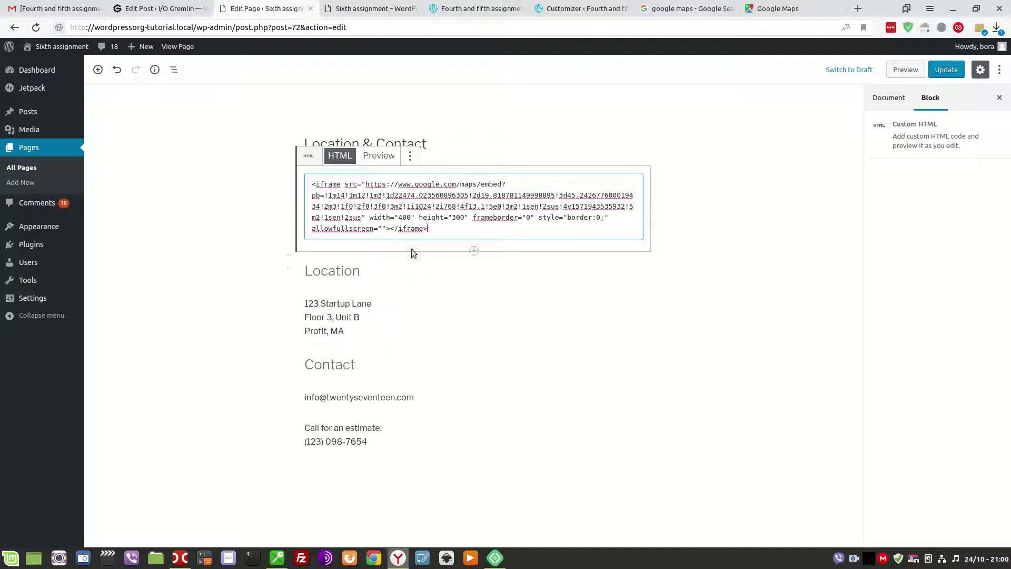
click(766, 9)
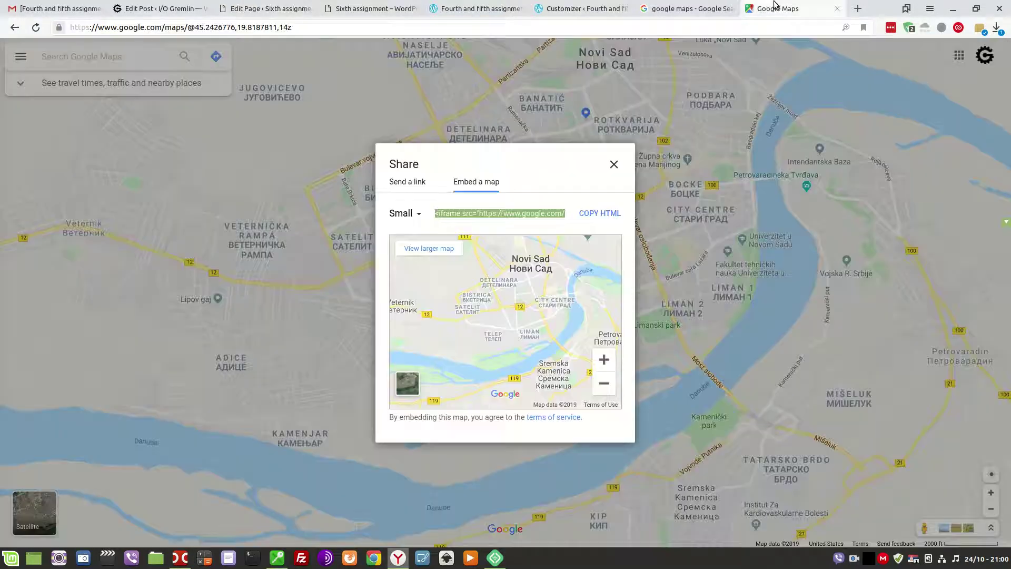
click(273, 9)
click(946, 69)
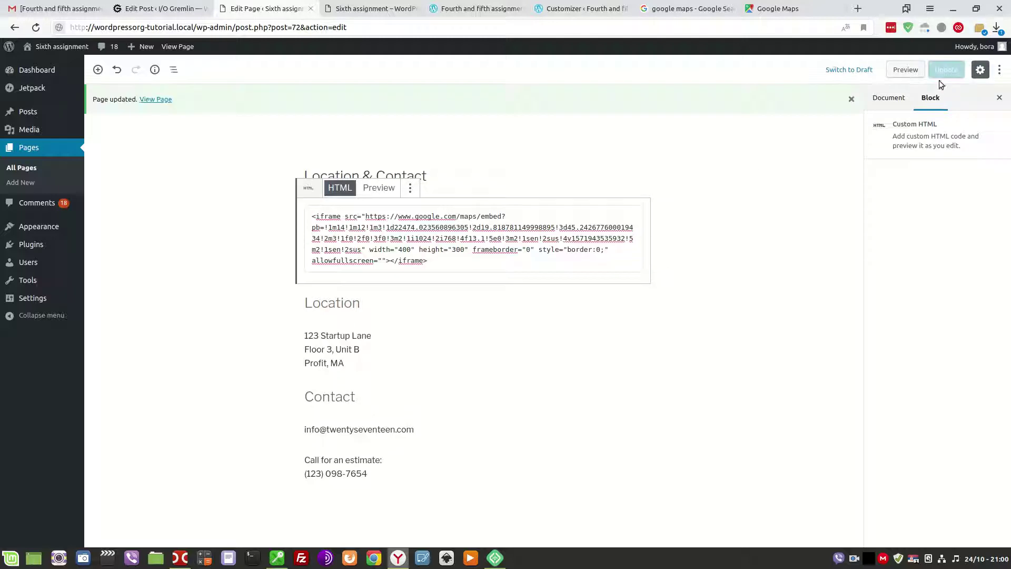
View the live Location & Contact page and scroll to the embedded map.
click(148, 100)
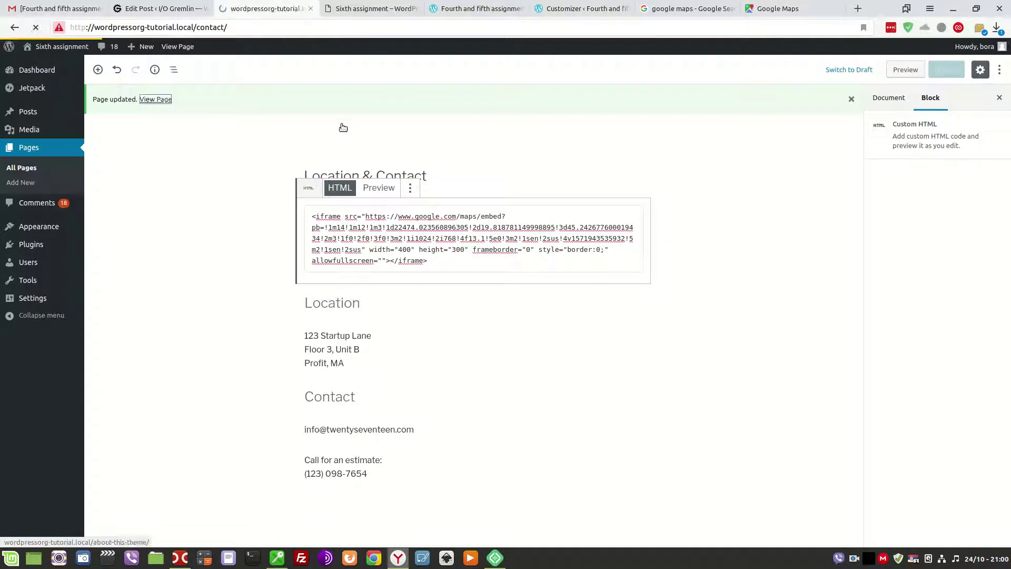
scroll(465, 237, down, 10)
scroll(467, 251, up, 8)
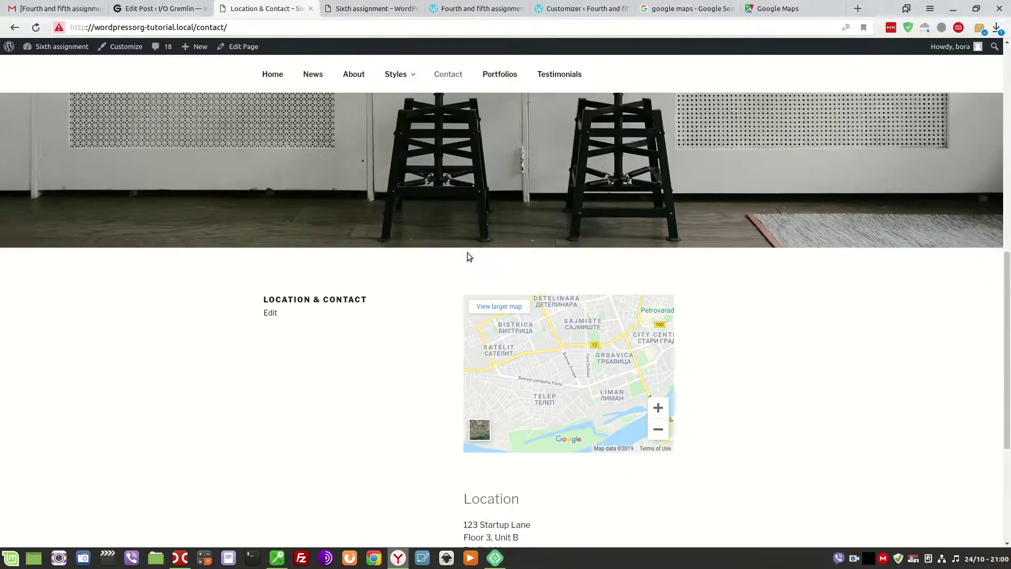
scroll(607, 349, down, 5)
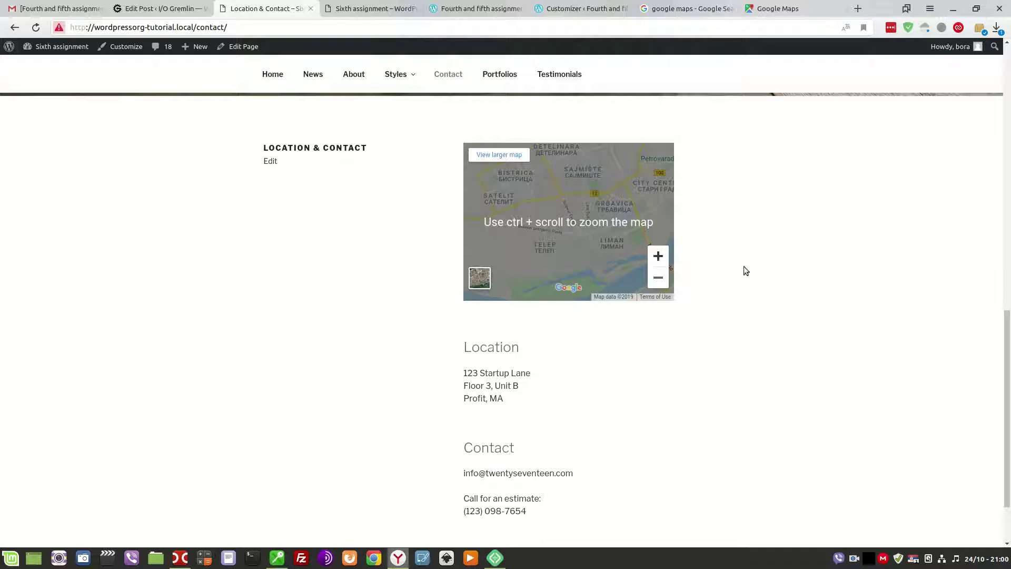
mouse_move(393, 75)
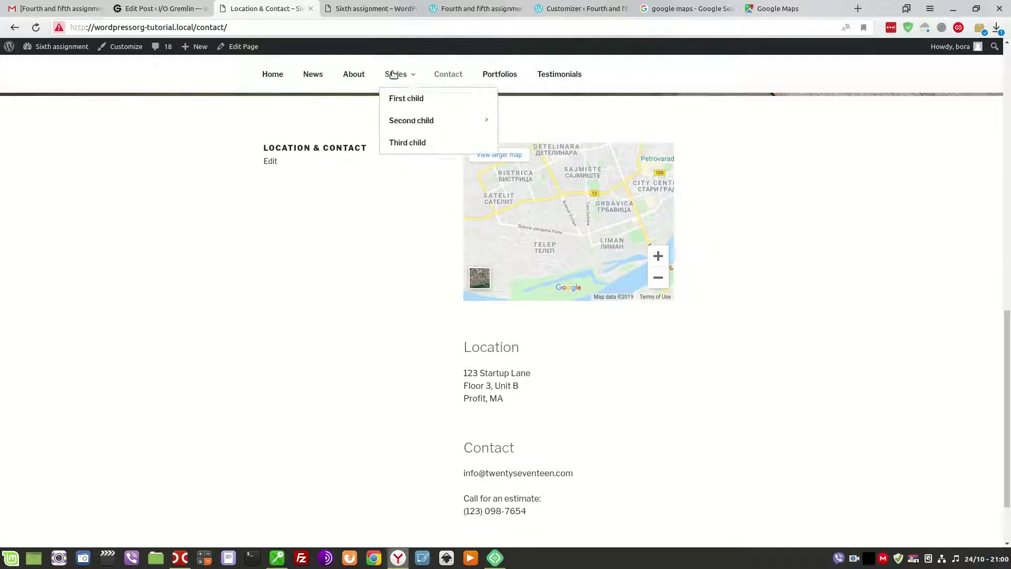
Close the Google Maps share dialog, pan toward Petrovaradin and Ledinci, then return to the post editor.
click(816, 7)
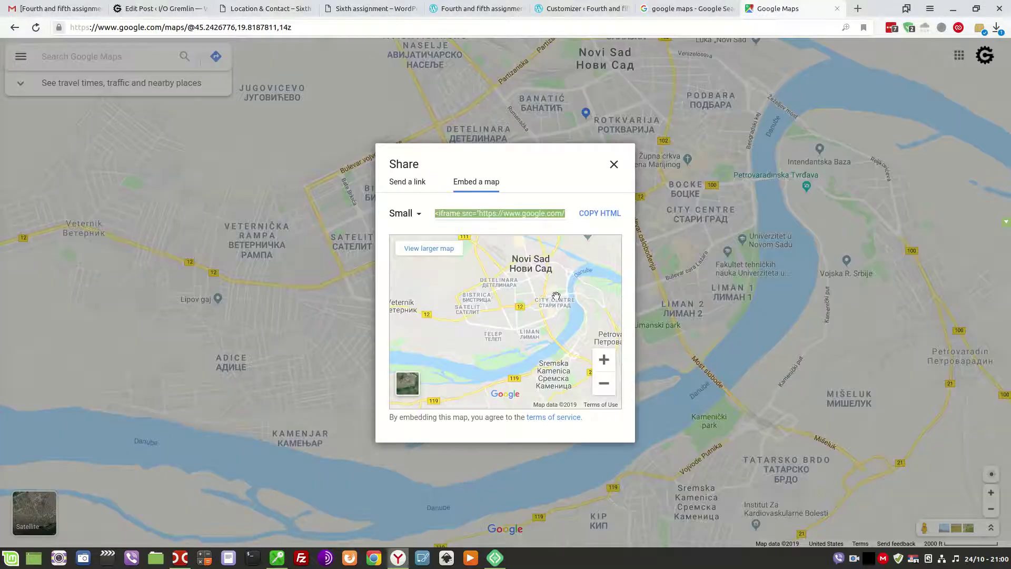
click(613, 164)
drag(753, 217, 339, 240)
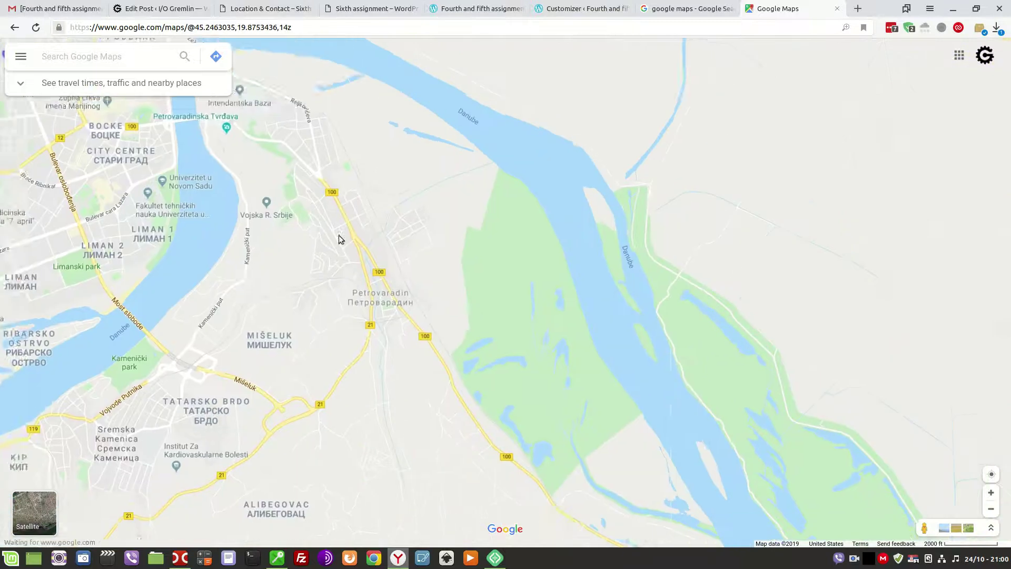
drag(414, 396, 582, 241)
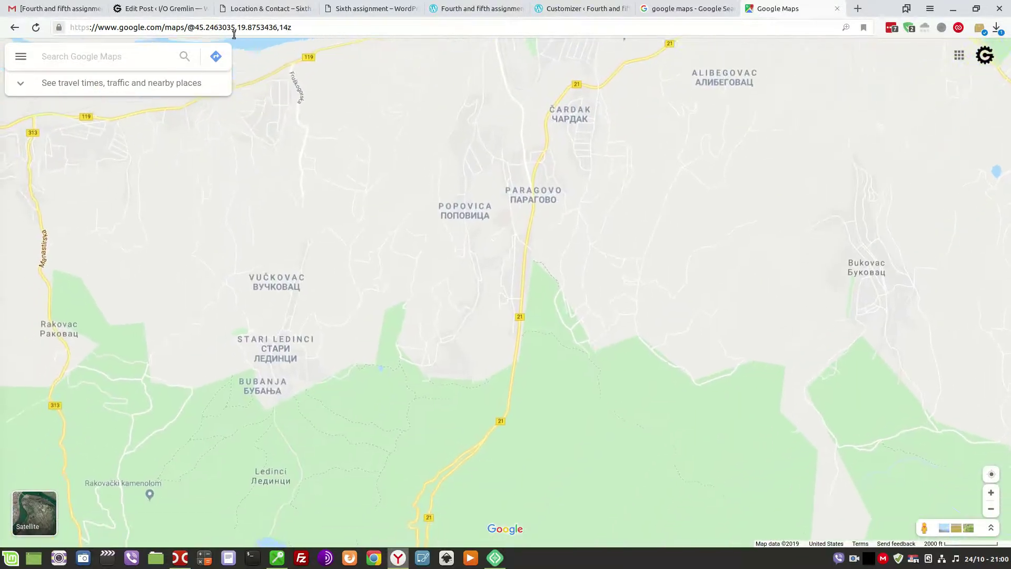
click(258, 8)
click(144, 8)
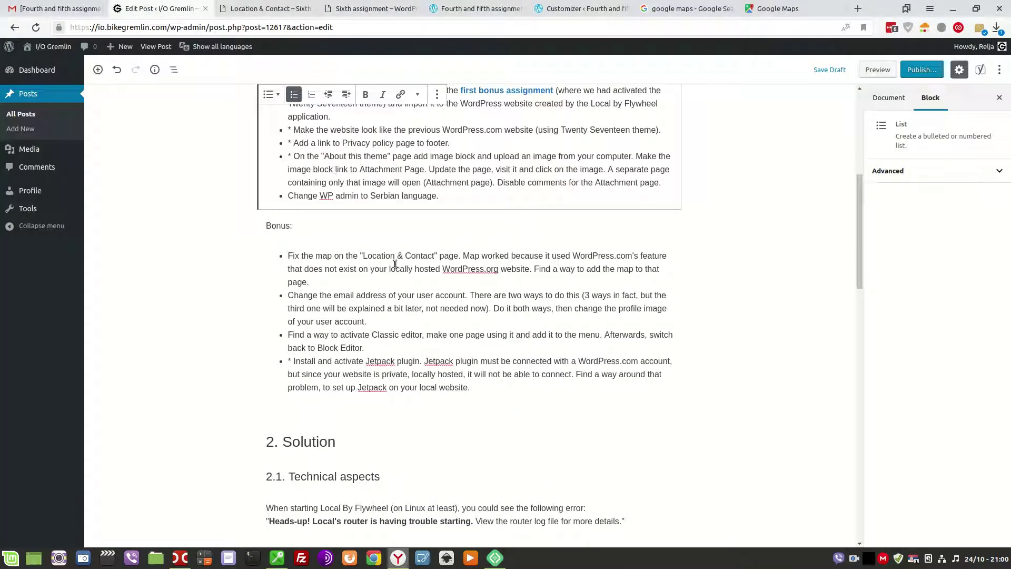
Mark the 'Fix the map' bonus item done with an asterisk.
click(291, 255)
text(*)
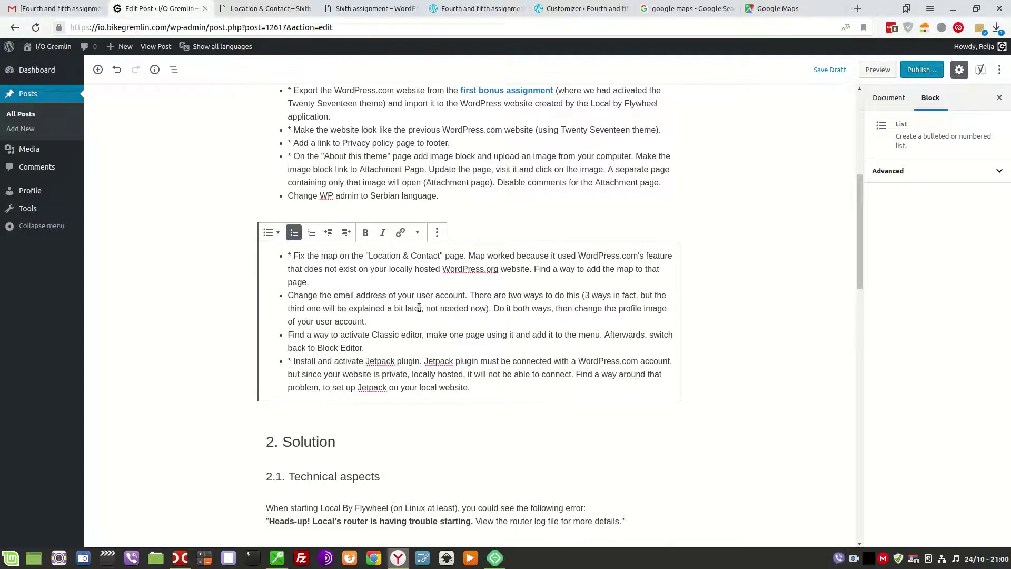
scroll(419, 308, down, 10)
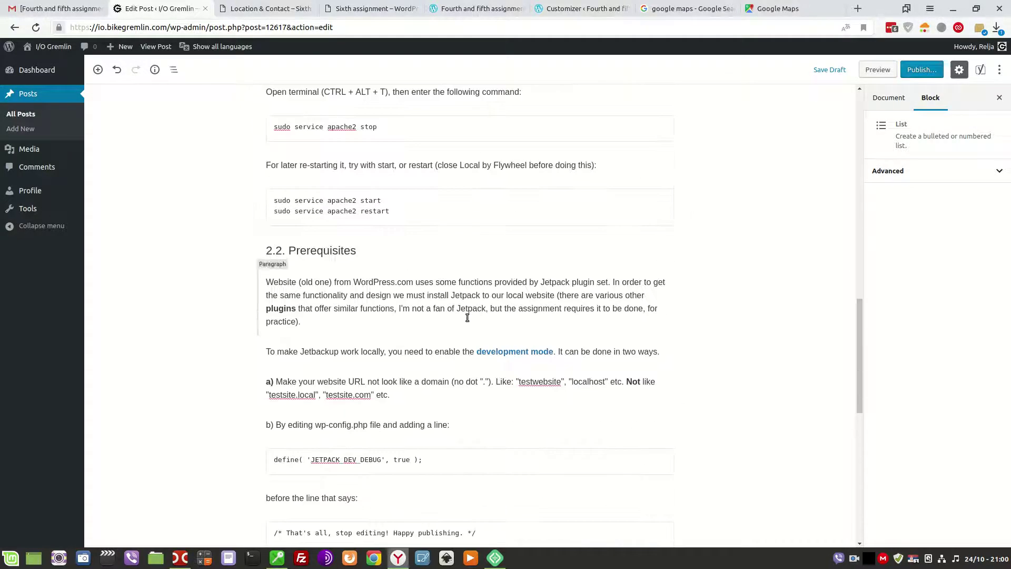
scroll(467, 318, down, 3)
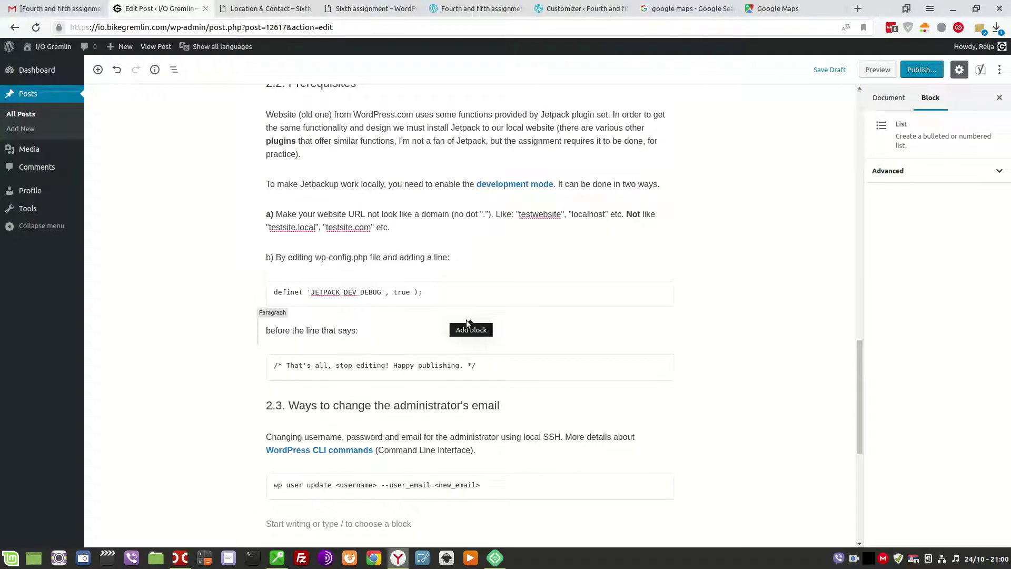
scroll(534, 431, down, 3)
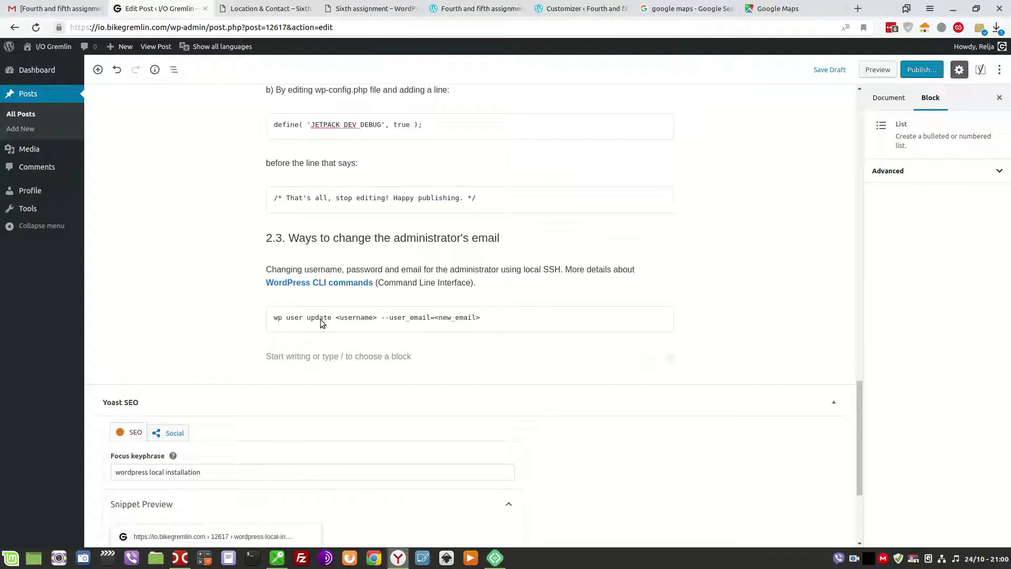
Select the wp user update command in the post's code block.
drag(274, 317, 440, 328)
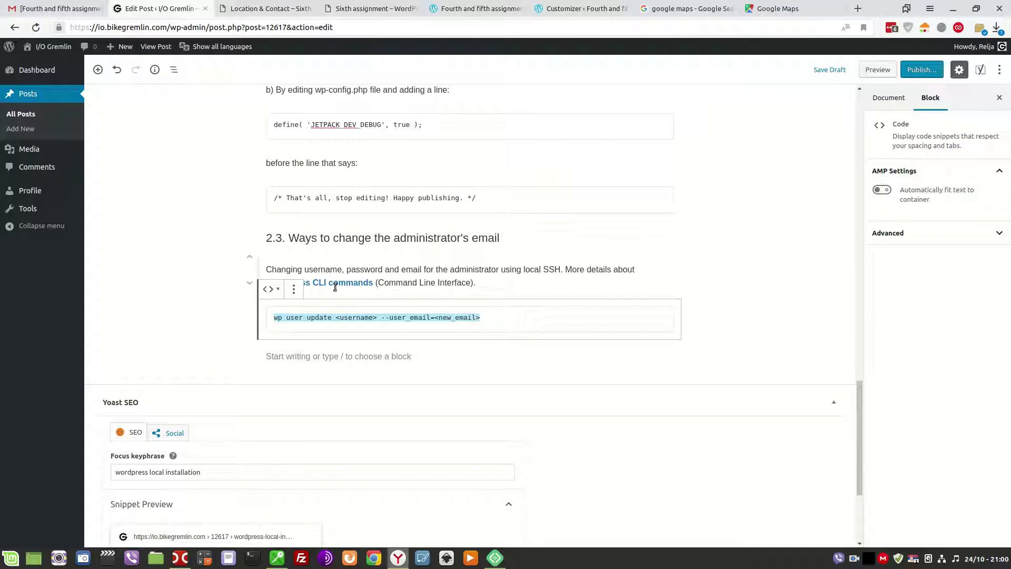
click(447, 281)
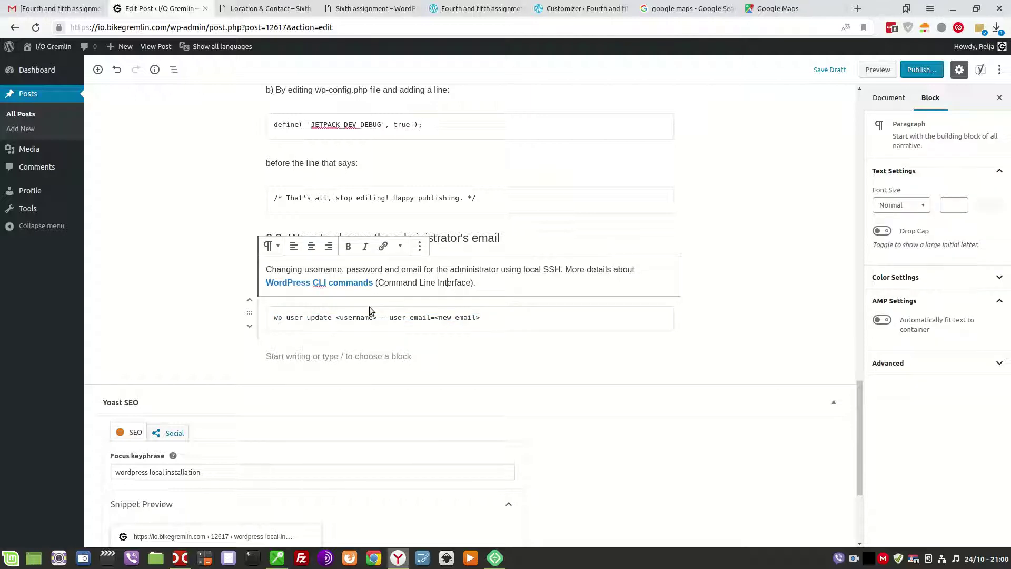
click(274, 317)
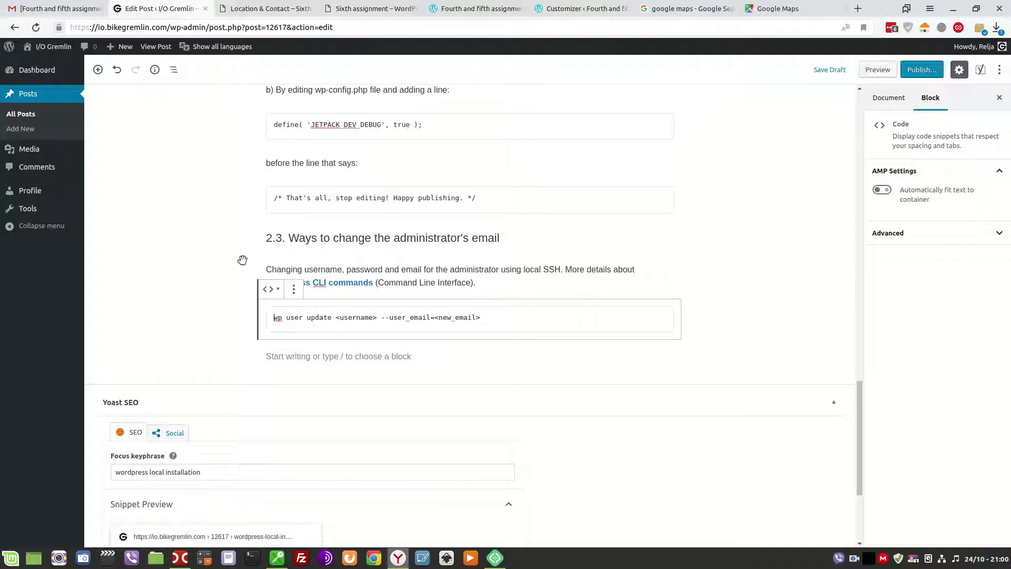
scroll(406, 239, up, 5)
scroll(405, 240, down, 4)
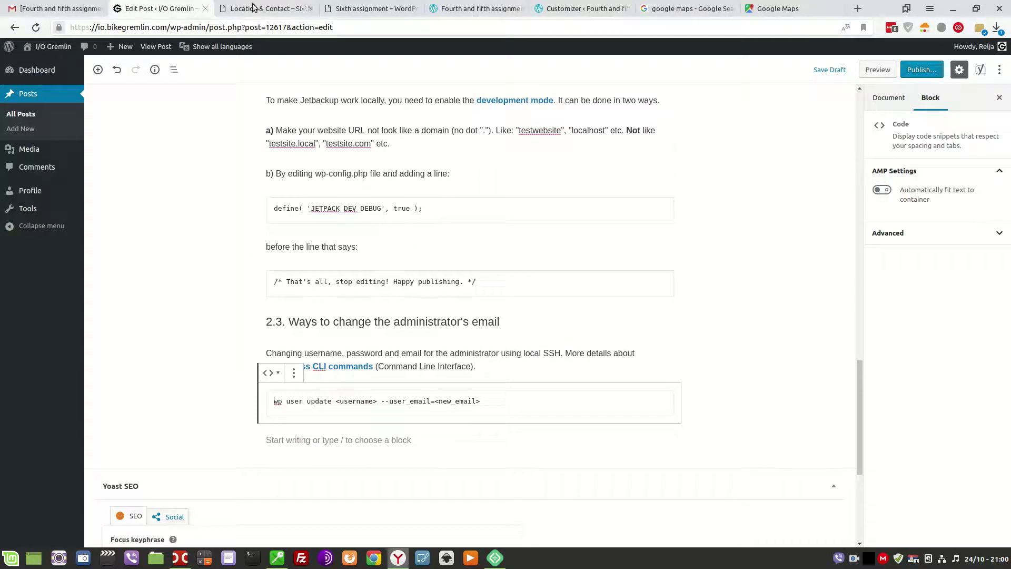
Go from the live Location & Contact page into the local site's admin via the WordPress logo.
click(261, 9)
scroll(105, 100, up, 2)
click(7, 48)
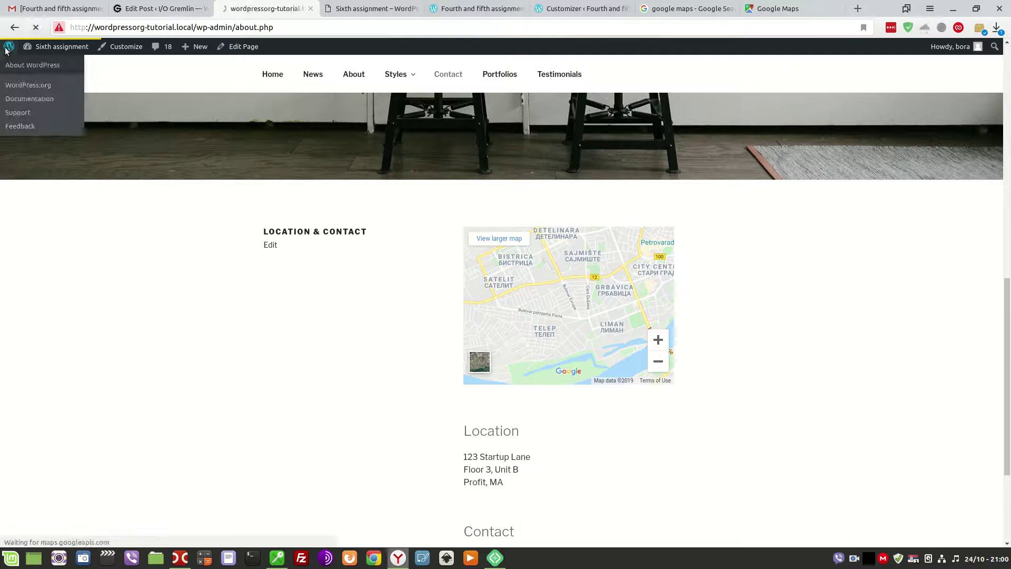
Open the administrator's profile from Users > All Users and scroll to the Contact Info email field.
mouse_move(41, 228)
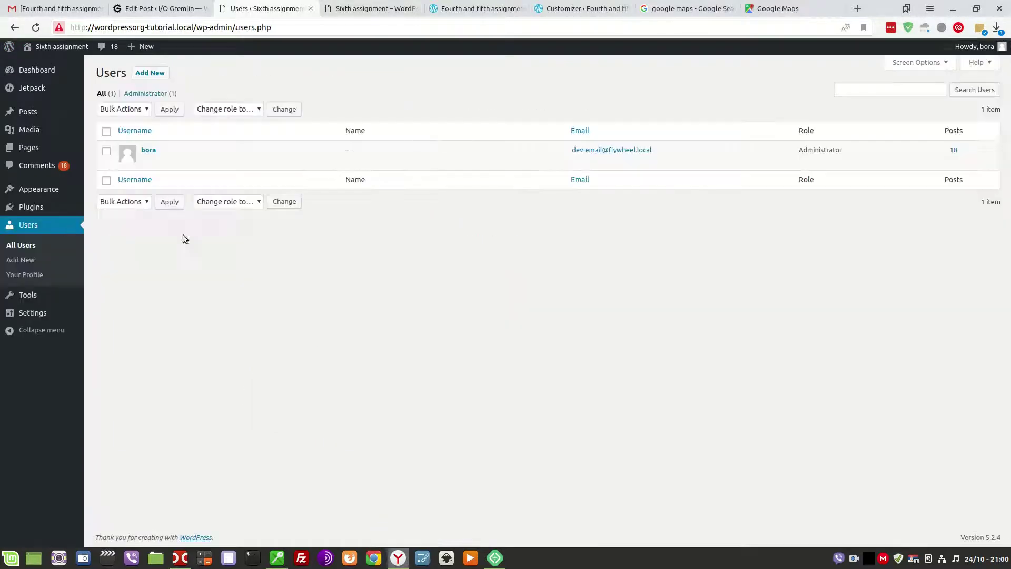
click(143, 152)
scroll(327, 337, down, 5)
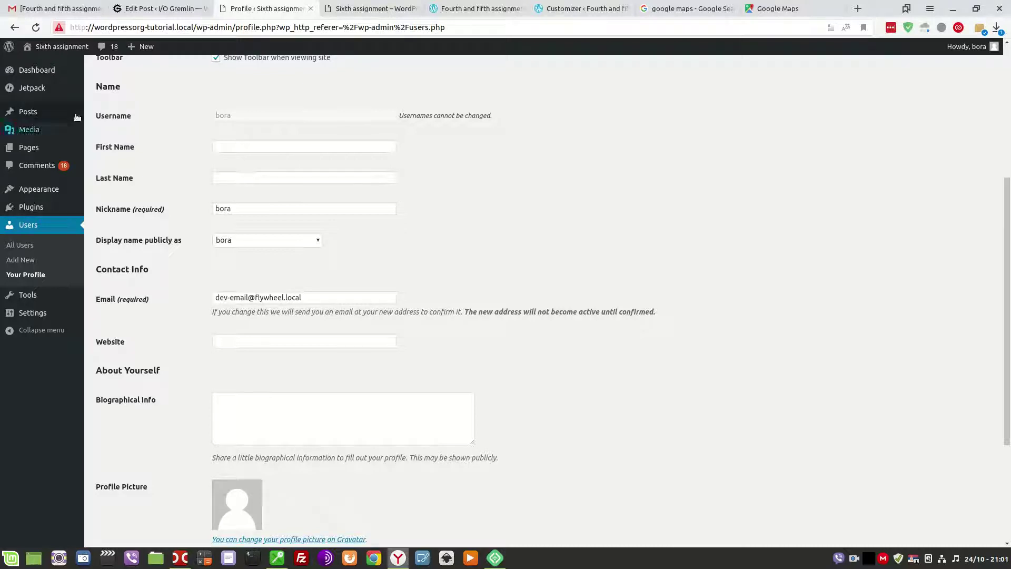
mouse_move(55, 72)
mouse_move(493, 559)
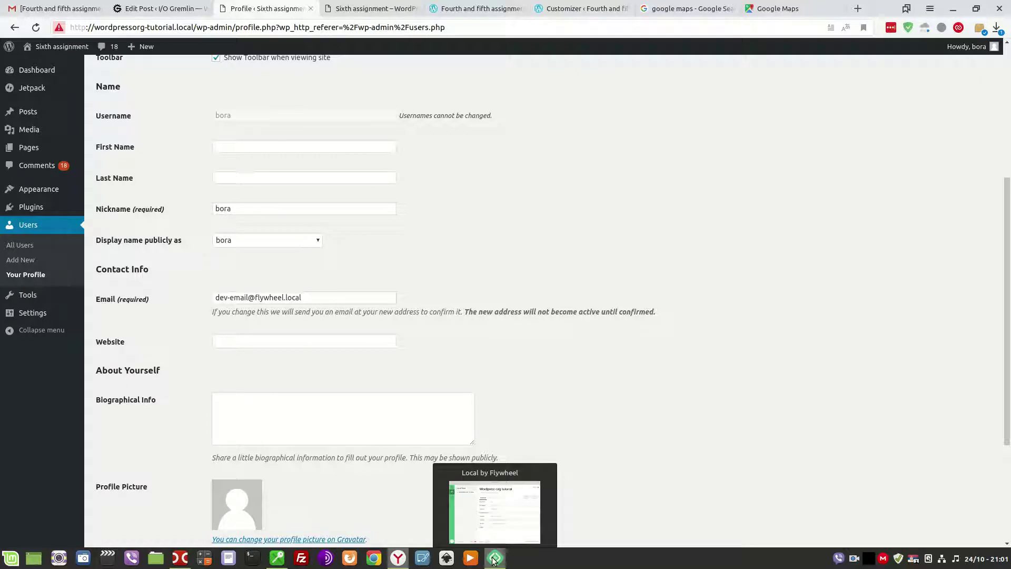
Open a command shell for the local WordPress site in Local by Flywheel.
click(496, 558)
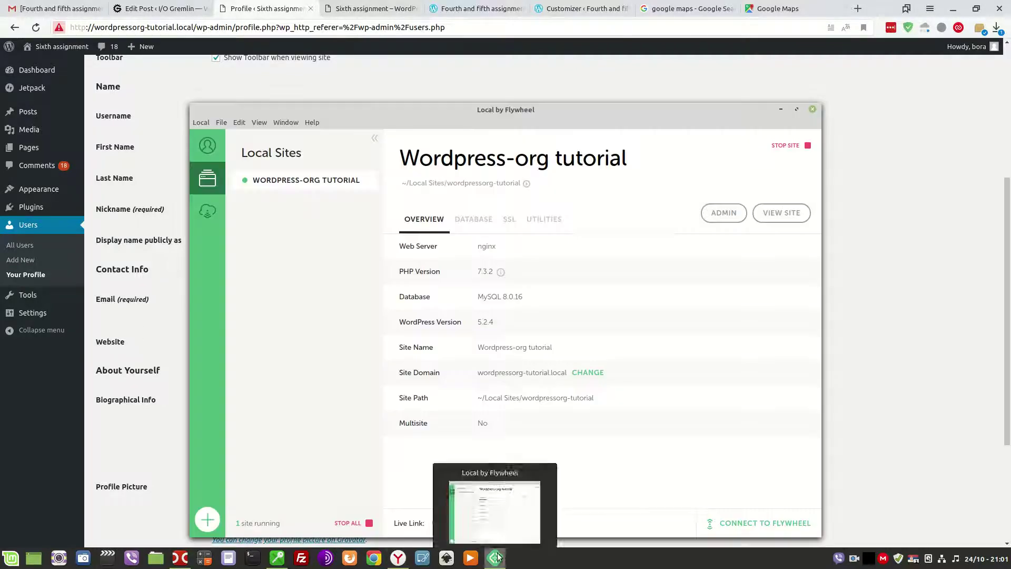
right_click(282, 180)
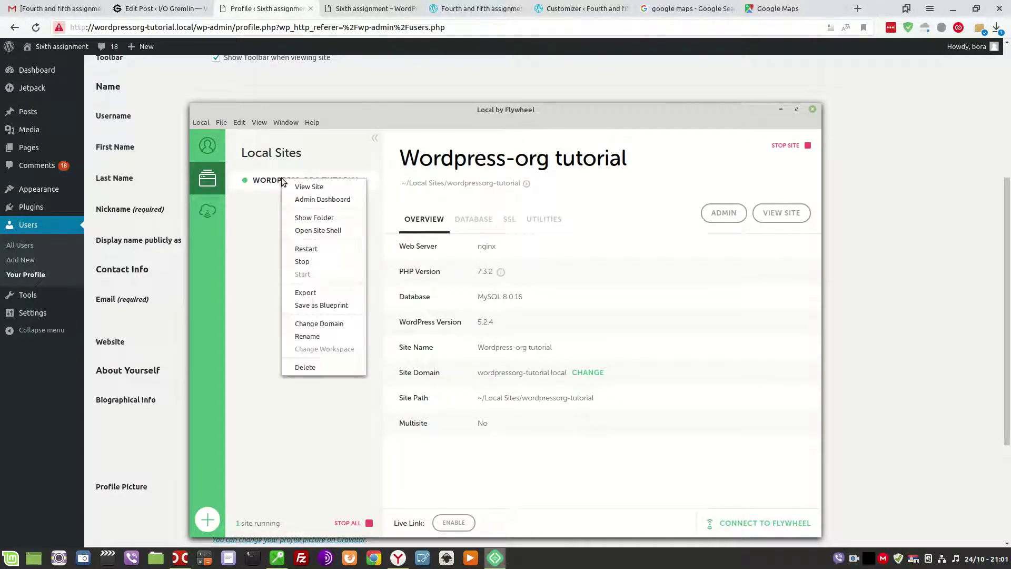
click(321, 231)
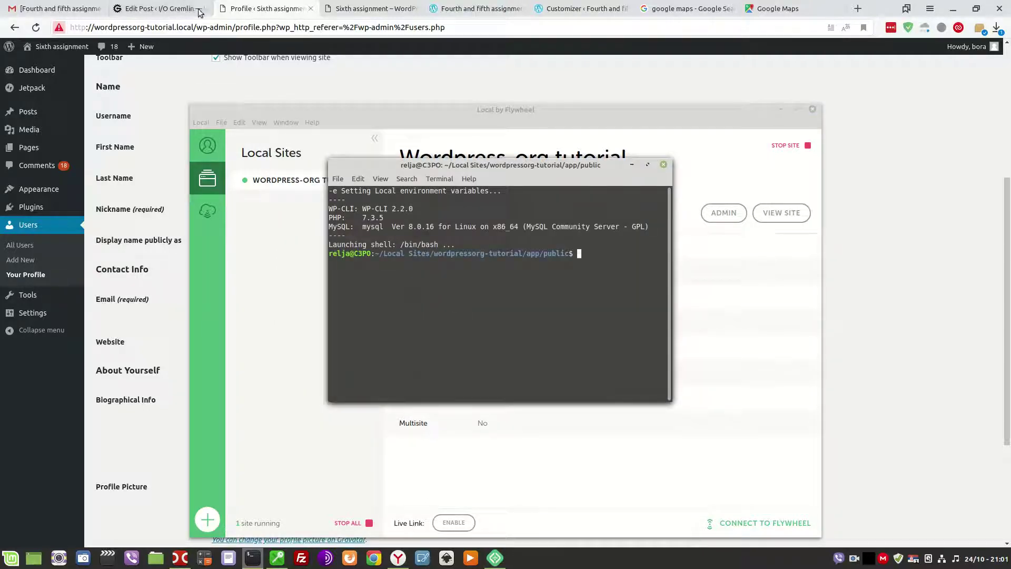
Copy the wp user update command from the post, test-pasting it in a scratch paragraph and deleting it.
click(158, 12)
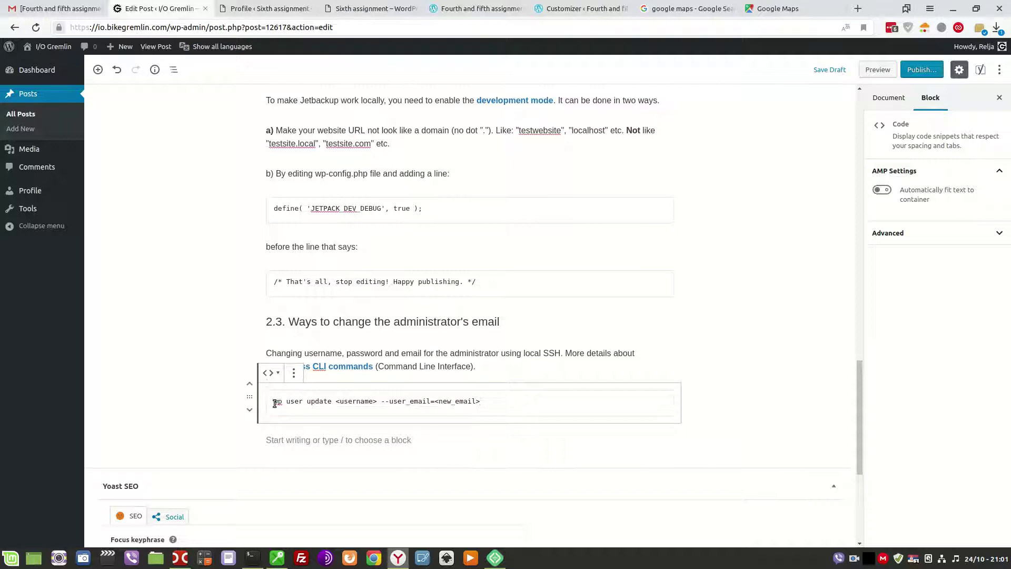
drag(274, 403, 431, 411)
key(ctrl+c)
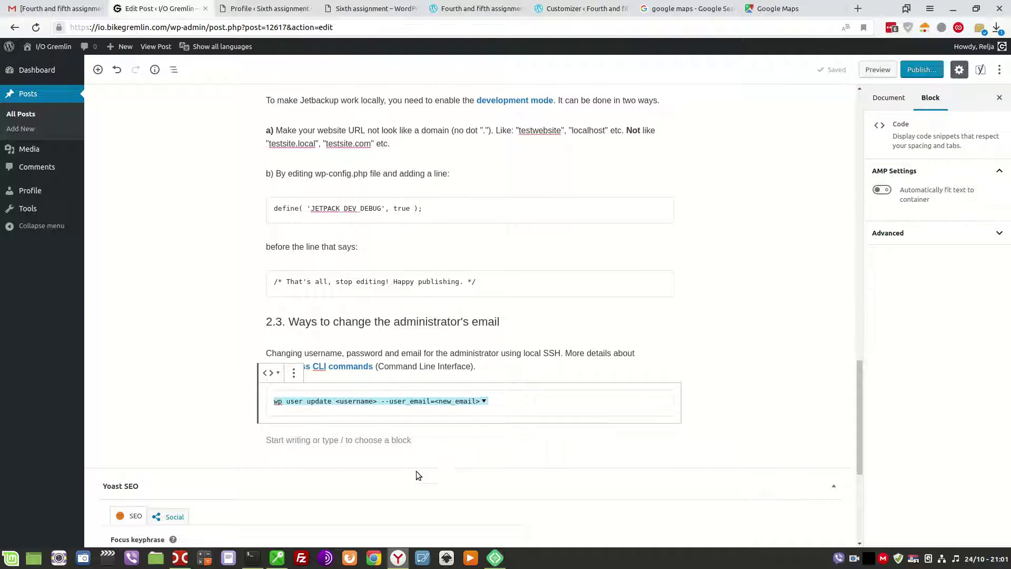
click(351, 442)
text(wp user update  --user_email=)
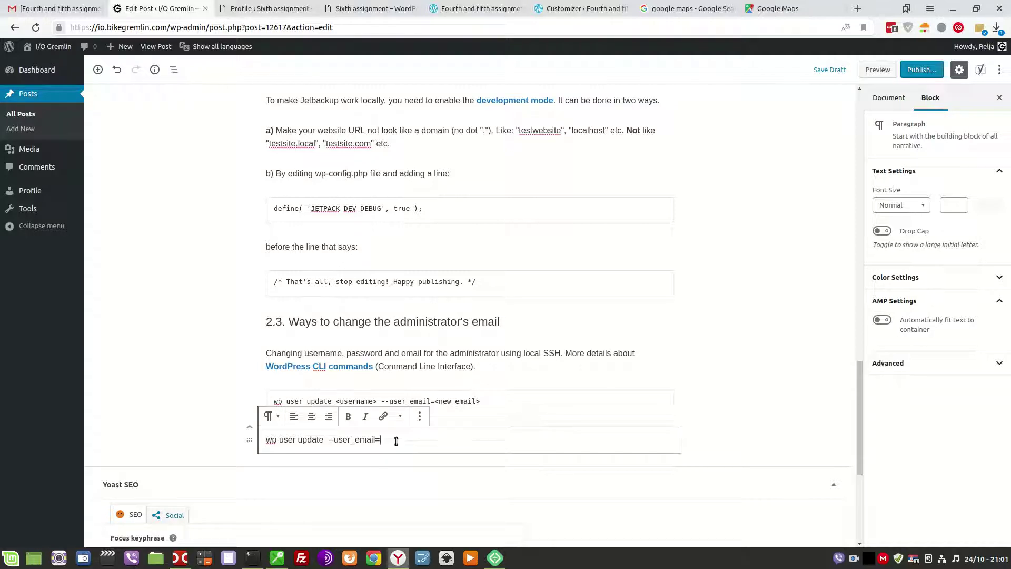
key(ctrl+a)
key(BackSpace)
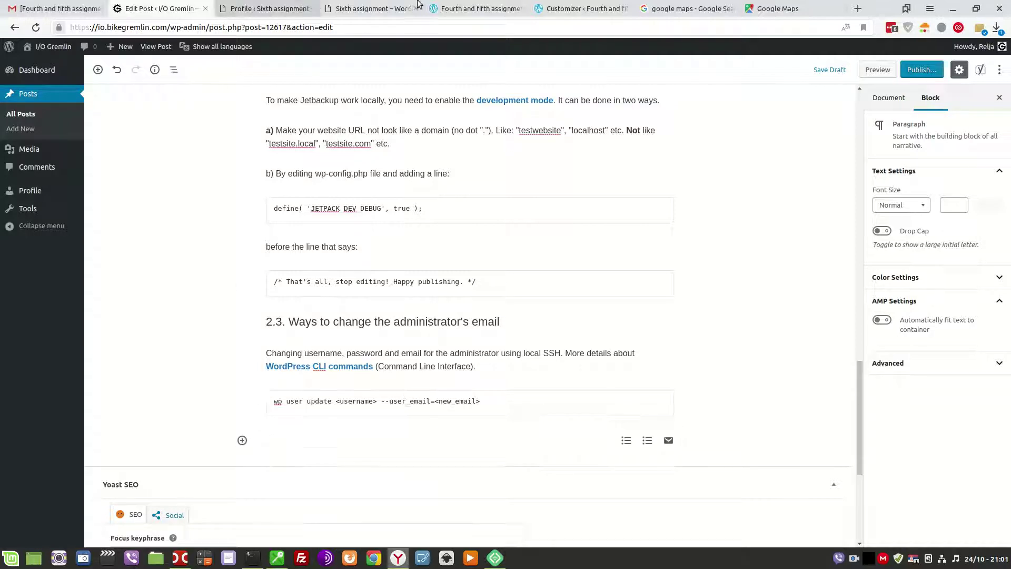
Run wp user update in the shell with the admin username and new e-mail, then exit.
click(253, 558)
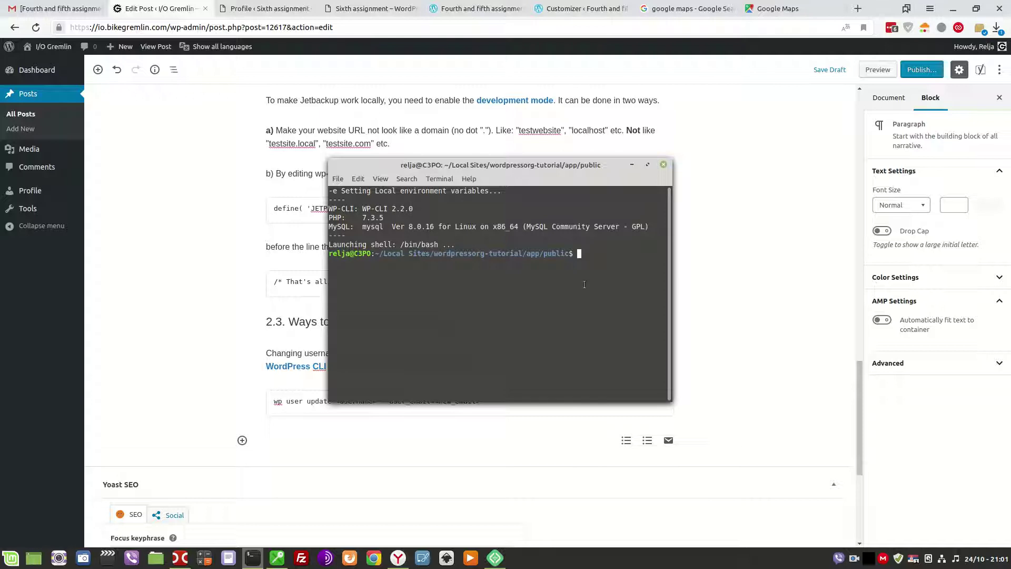
right_click(602, 260)
click(622, 327)
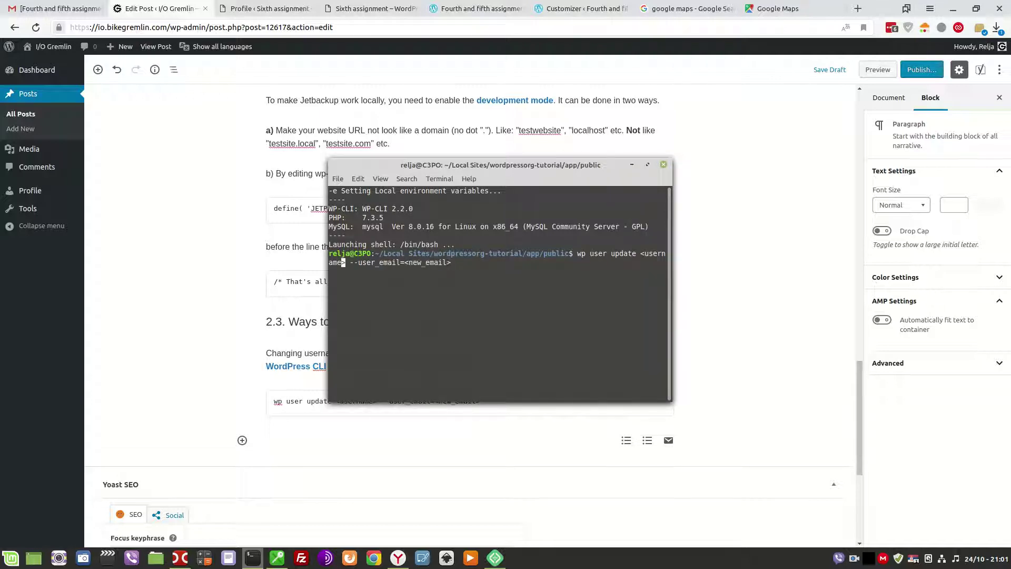
key(Left)
key(Left)
key(Left)
key(BackSpace)
key(BackSpace)
key(BackSpace)
key(BackSpace)
key(BackSpace)
key(BackSpace)
key(BackSpace)
key(BackSpace)
key(Delete)
key(Delete)
text(bora)
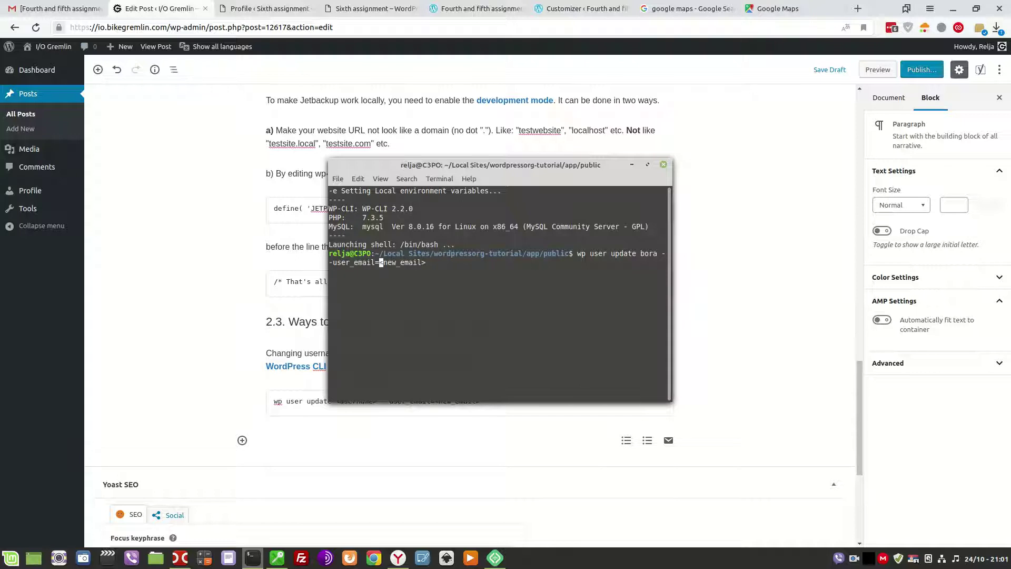
key(Delete)
key(Delete)
key(Delete)
key(Delete)
key(Delete)
text(somesite.co)
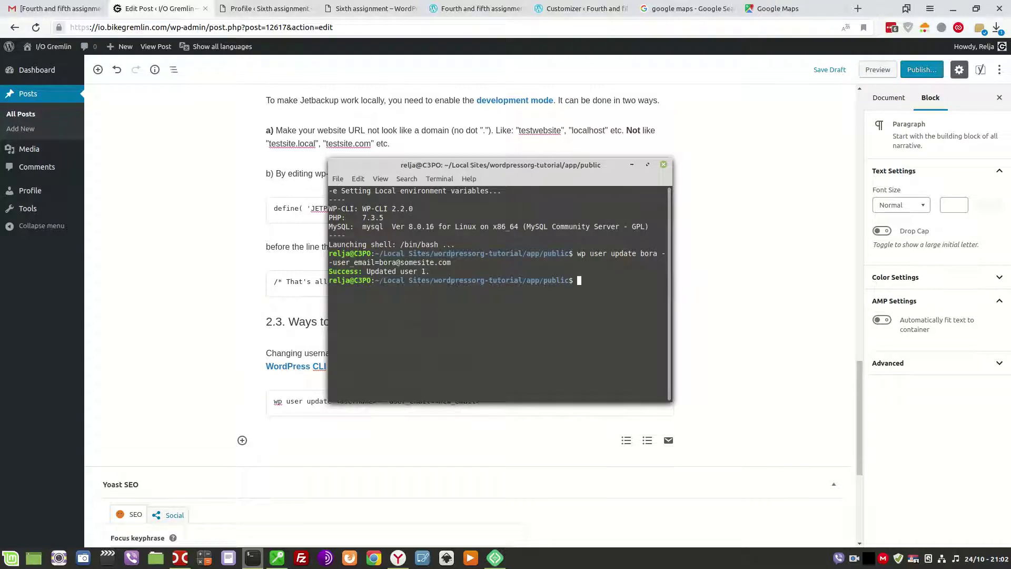
text(t)
key(Return)
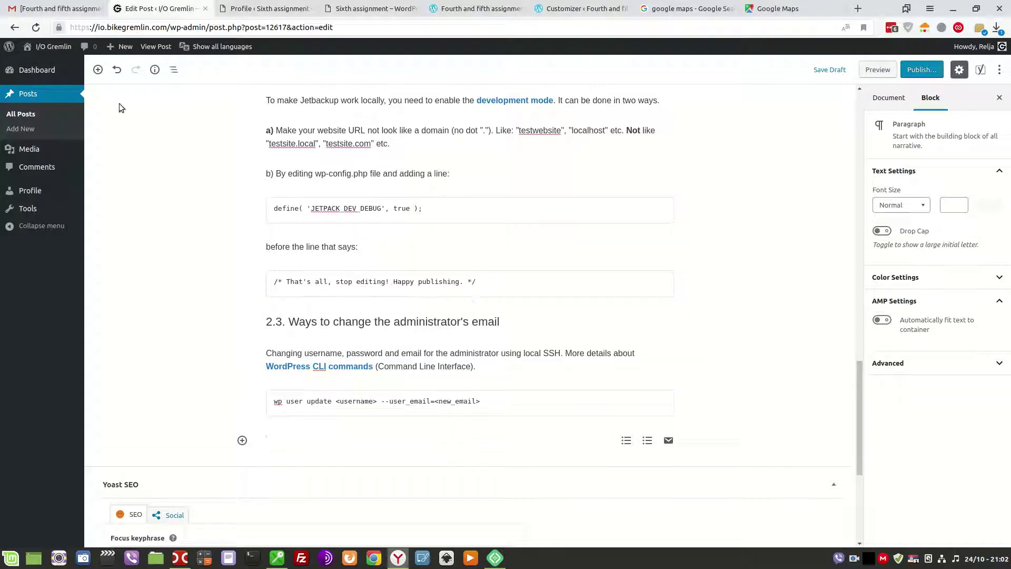
Change the administrator's e-mail domain to 'othersite' in Users > Edit and update the profile.
click(267, 4)
click(28, 225)
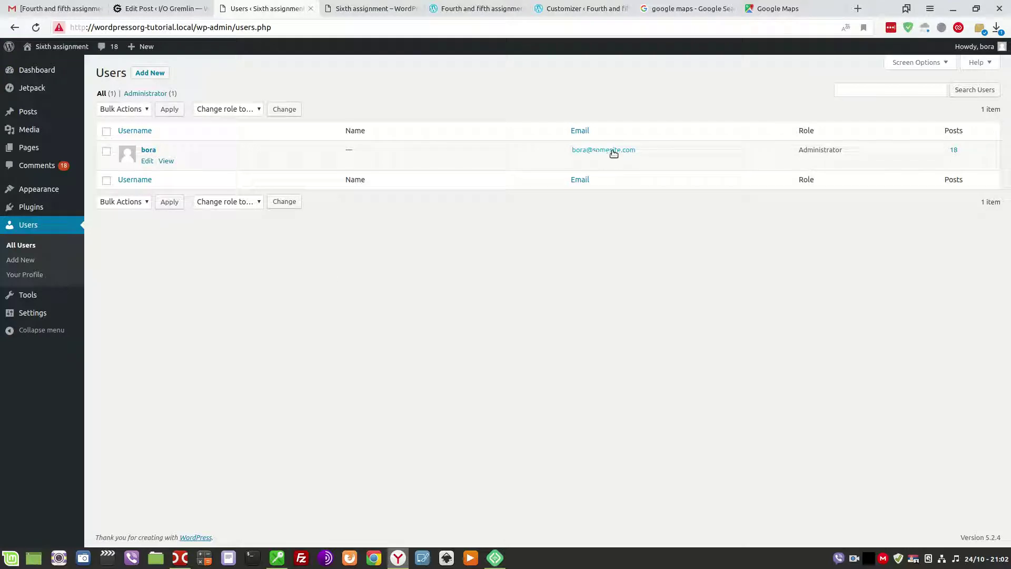
click(147, 161)
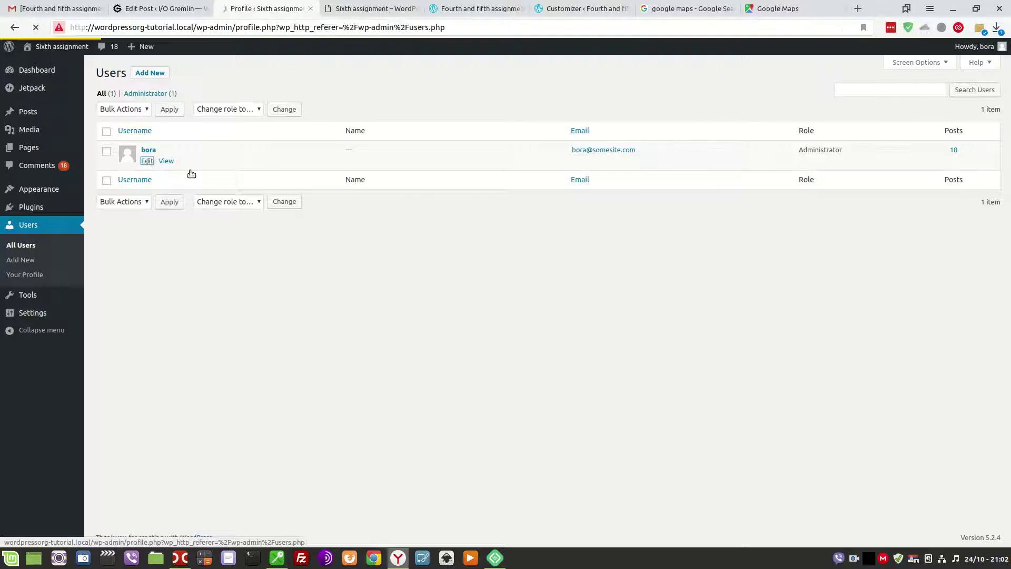
scroll(327, 300, down, 6)
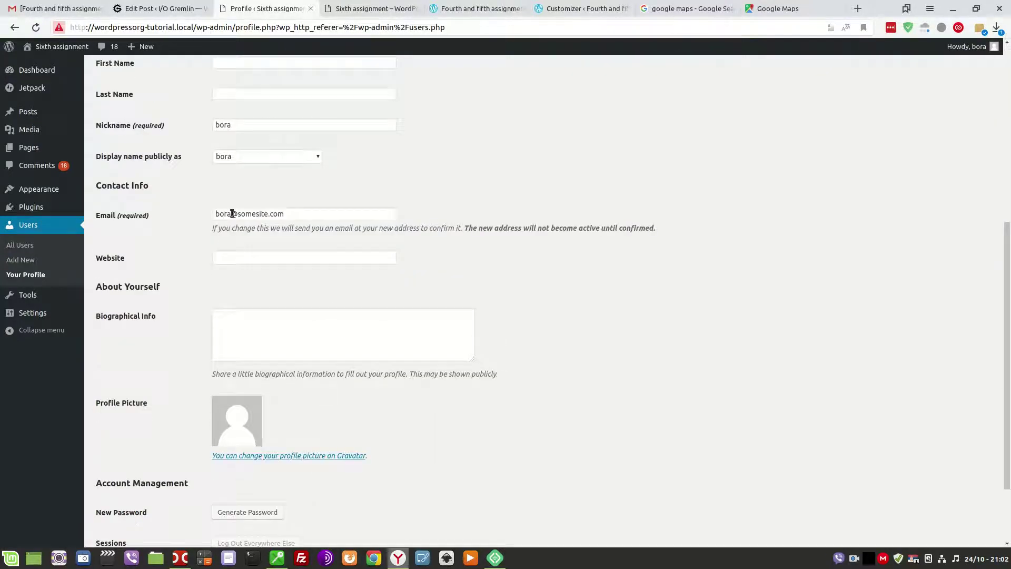
drag(238, 214, 269, 213)
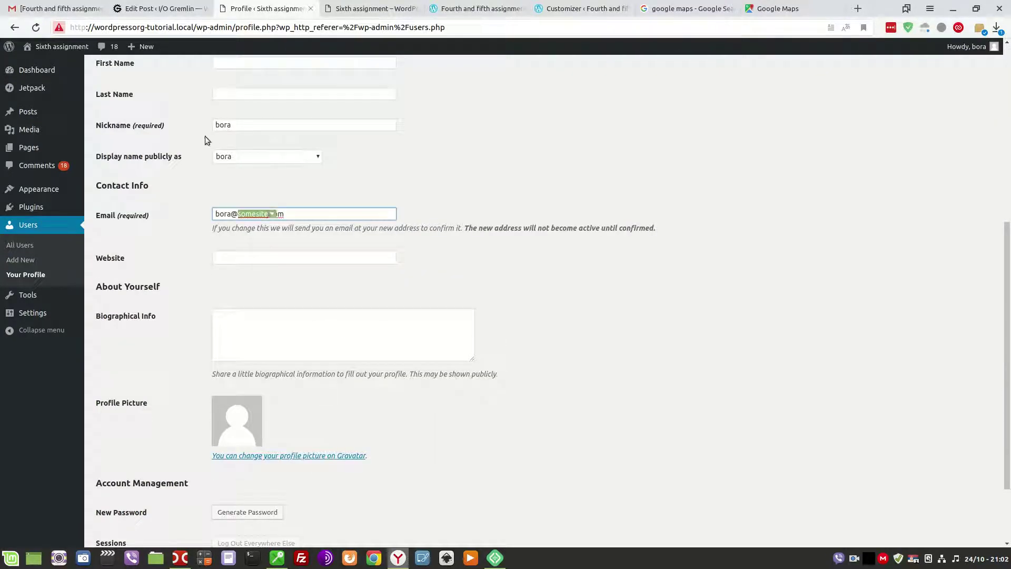
text(othersite)
scroll(242, 247, down, 2)
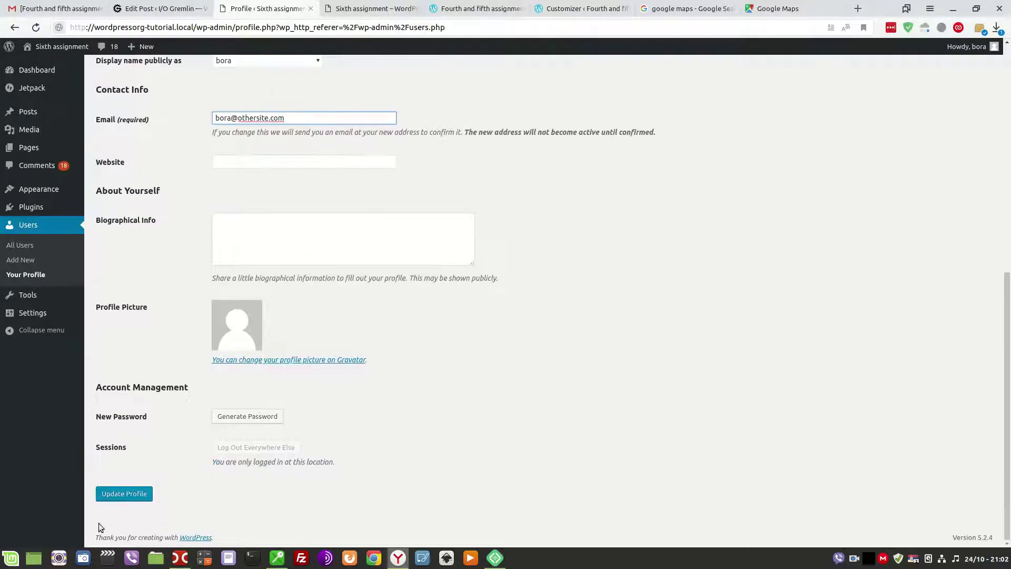
click(124, 493)
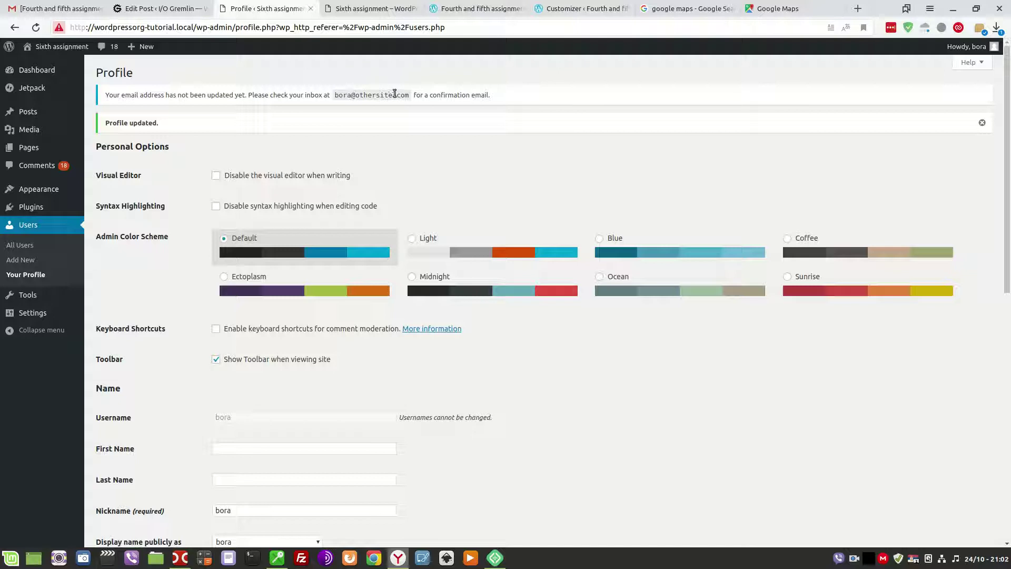
scroll(388, 339, down, 8)
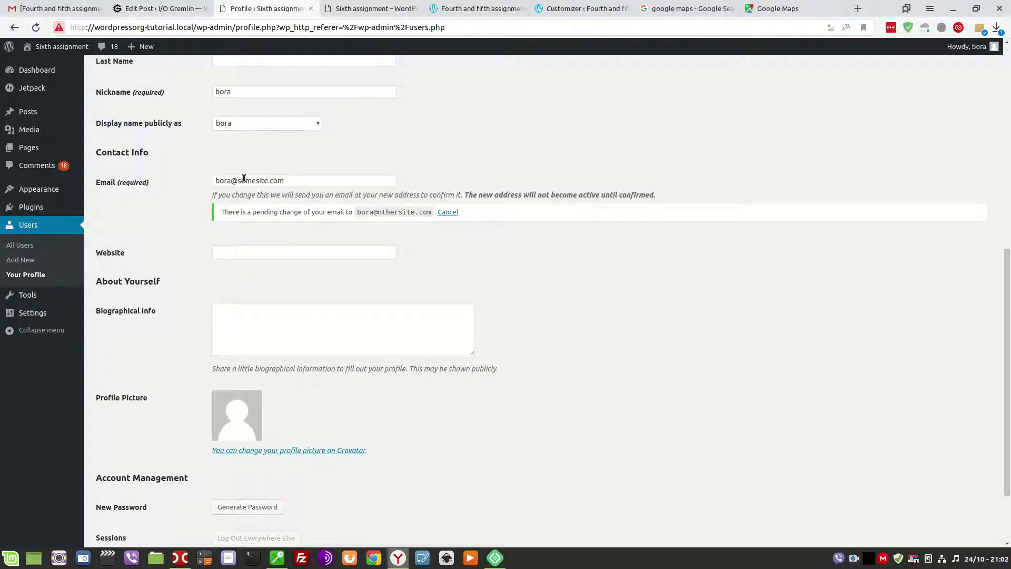
click(495, 558)
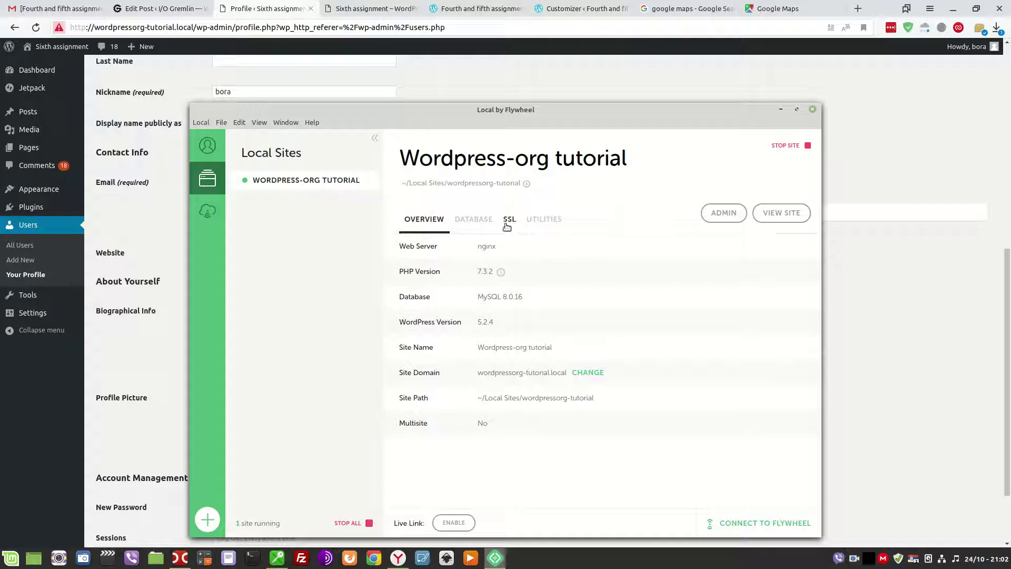
Open the Email Change Request message in the site's MailHog inbox from Local's Utilities.
click(542, 220)
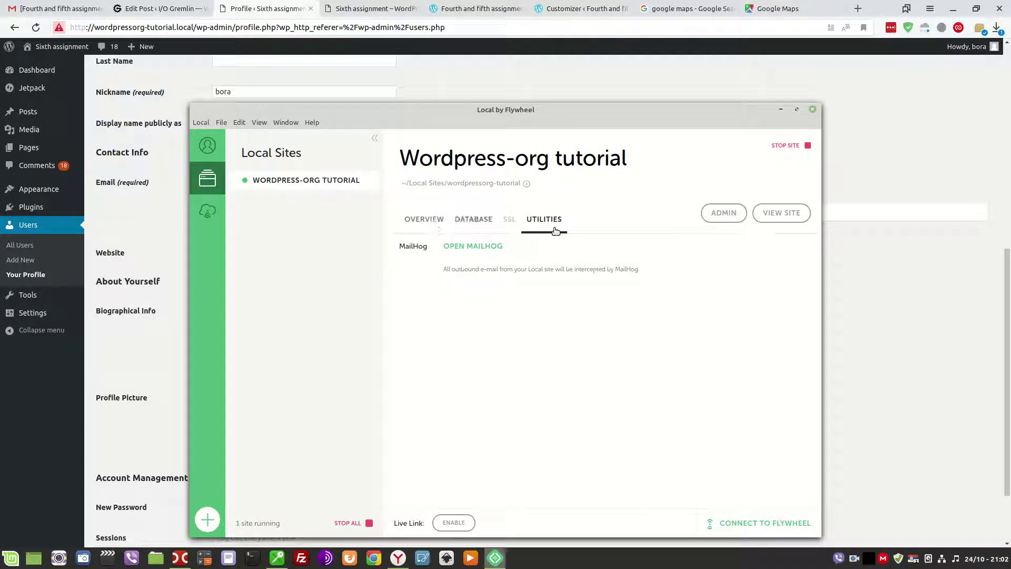
click(297, 184)
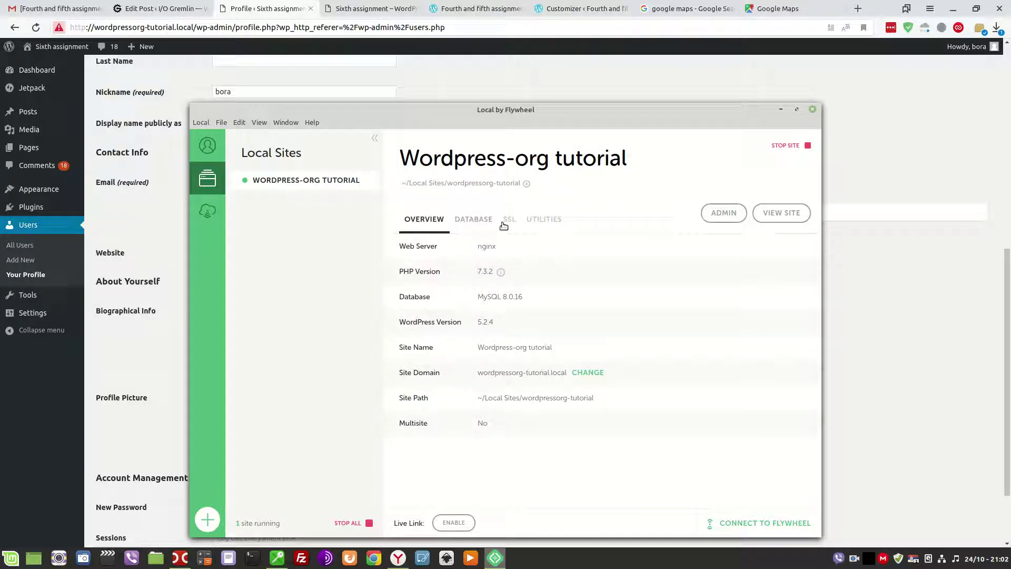
click(543, 219)
click(489, 252)
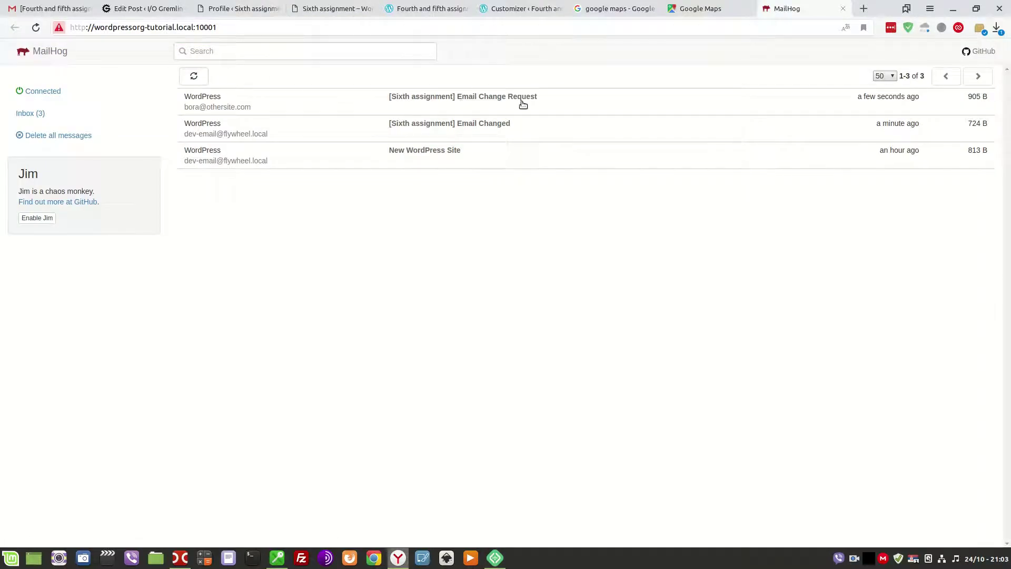
click(484, 104)
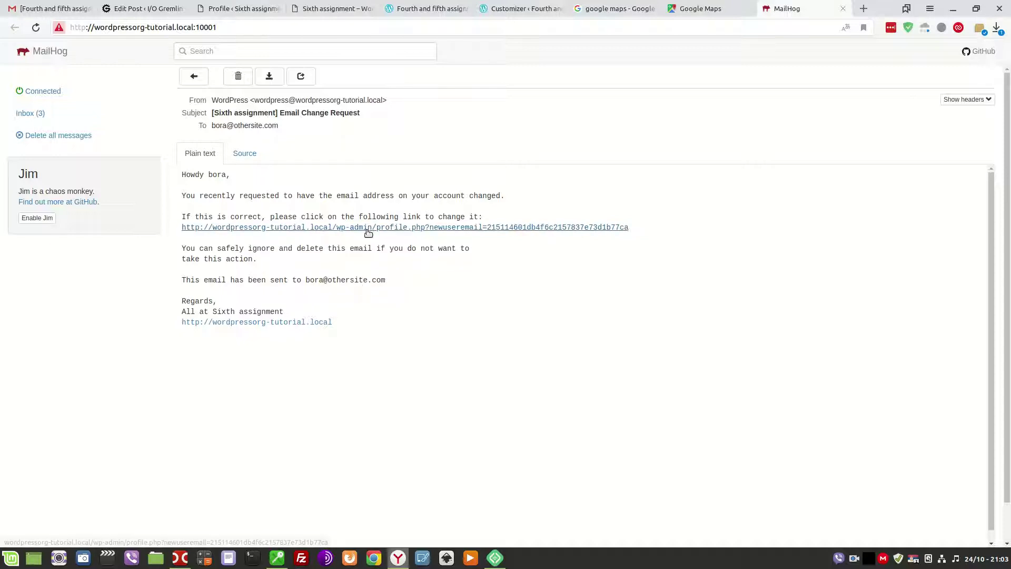
Follow the message's confirmation link and view All Users showing the new address.
click(368, 228)
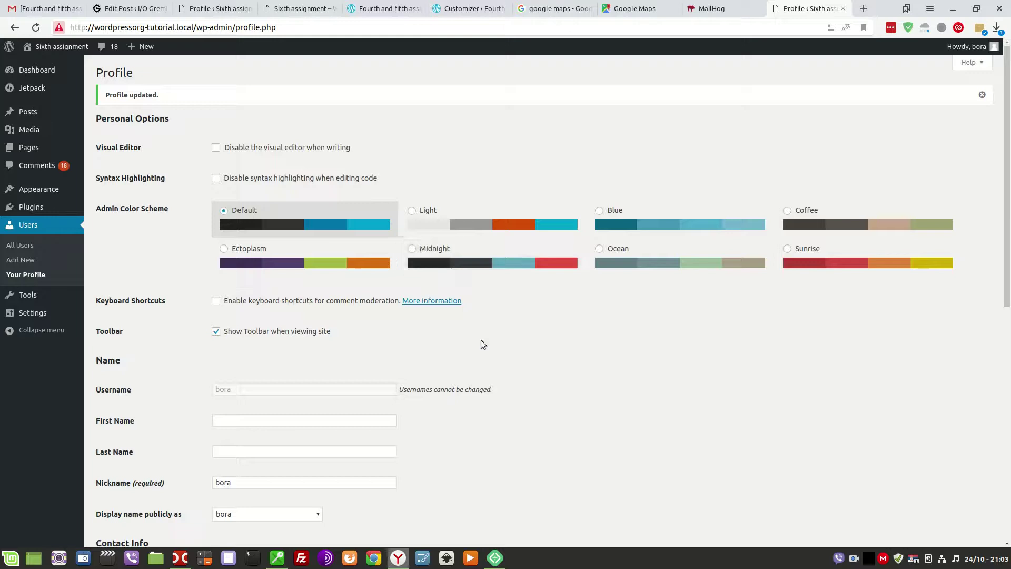
scroll(500, 339, down, 6)
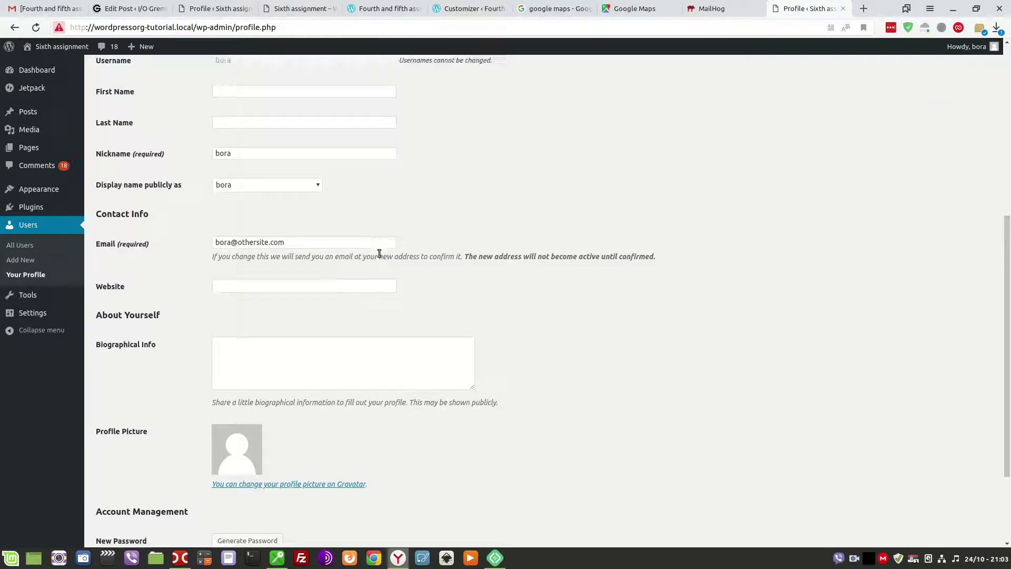
scroll(403, 263, up, 3)
scroll(409, 270, down, 5)
scroll(411, 271, up, 8)
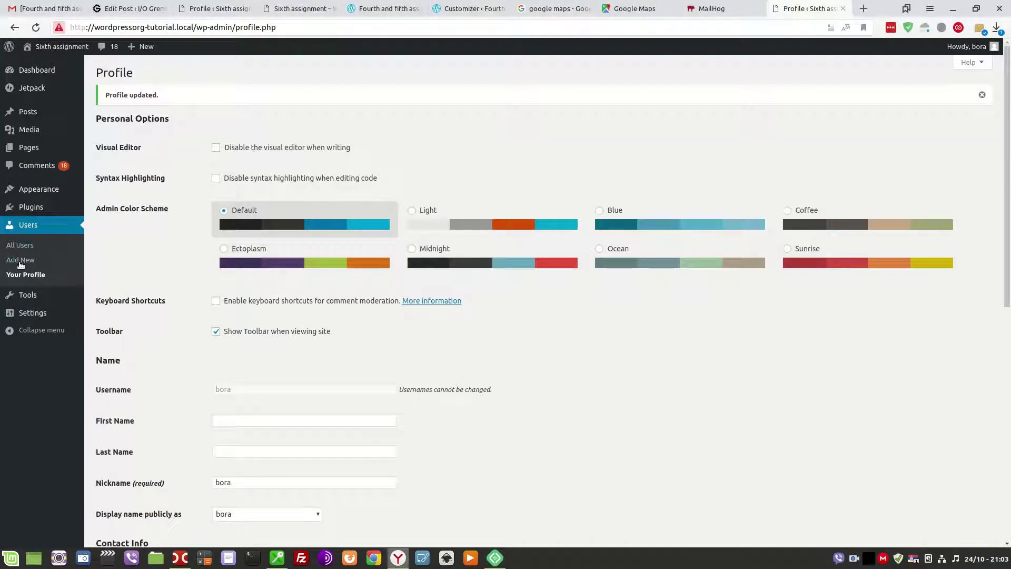
click(20, 245)
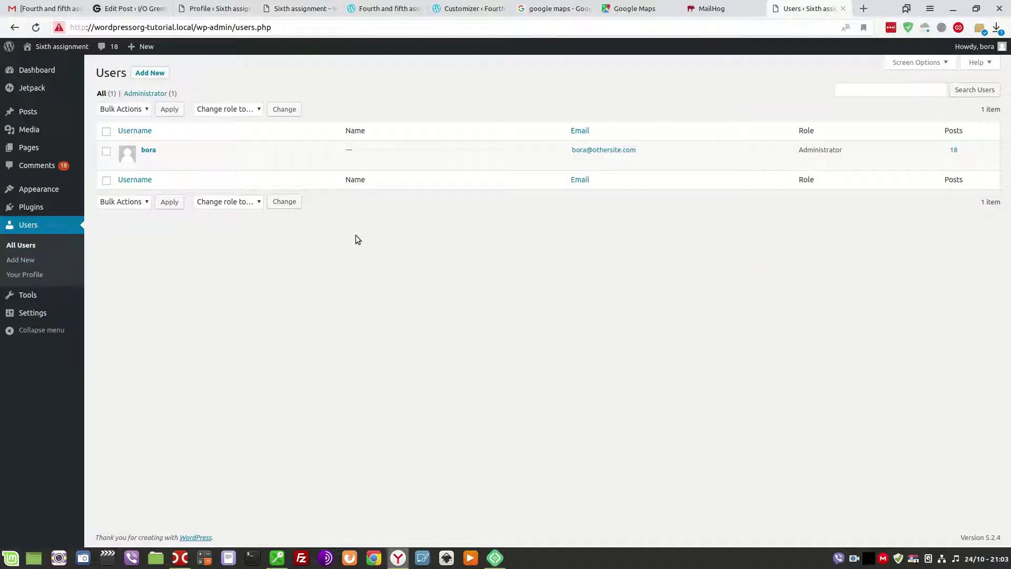
Open the site database in Adminer and show the rows of the wp_users table.
click(495, 558)
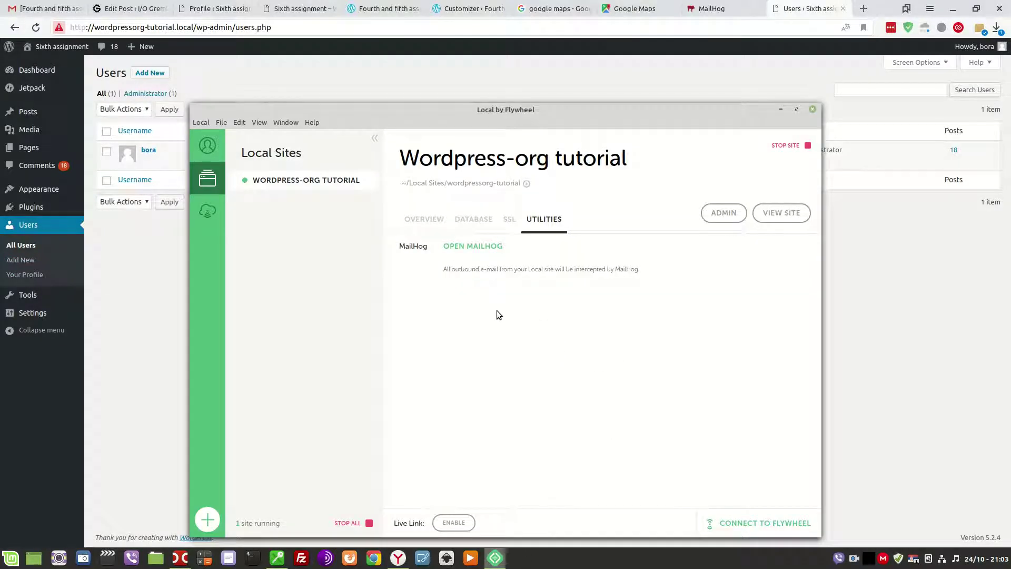
click(473, 220)
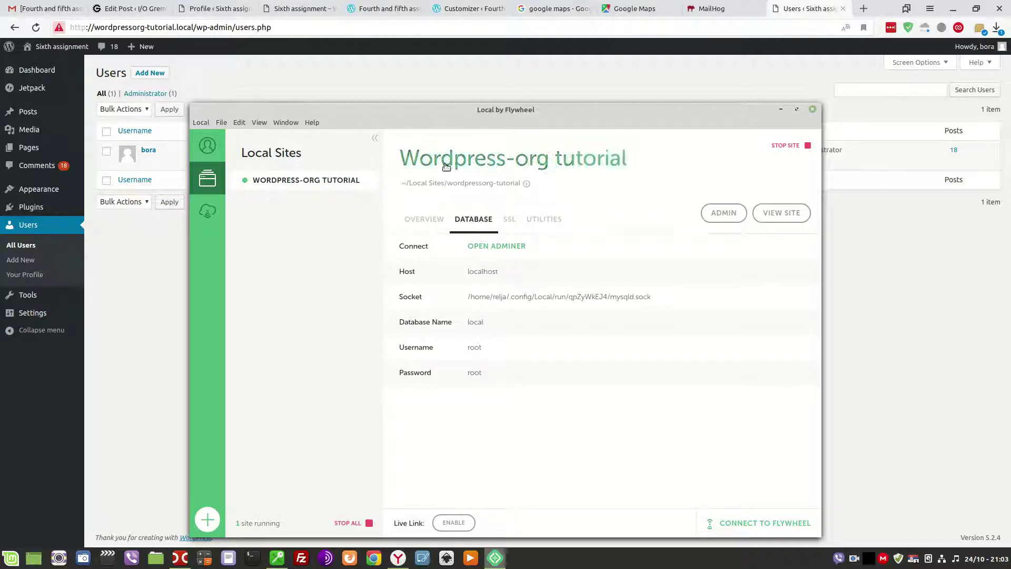
click(510, 248)
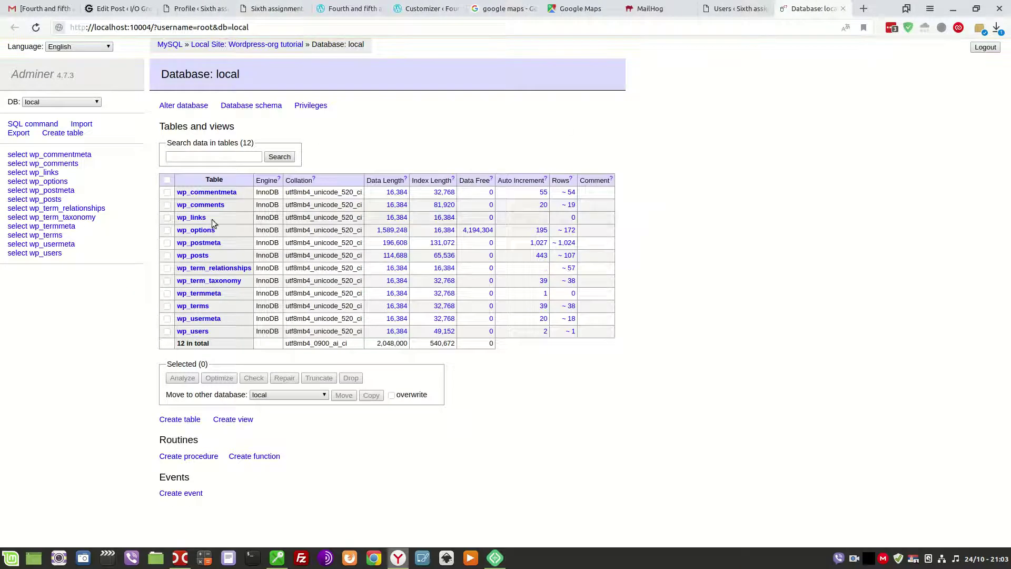
click(42, 254)
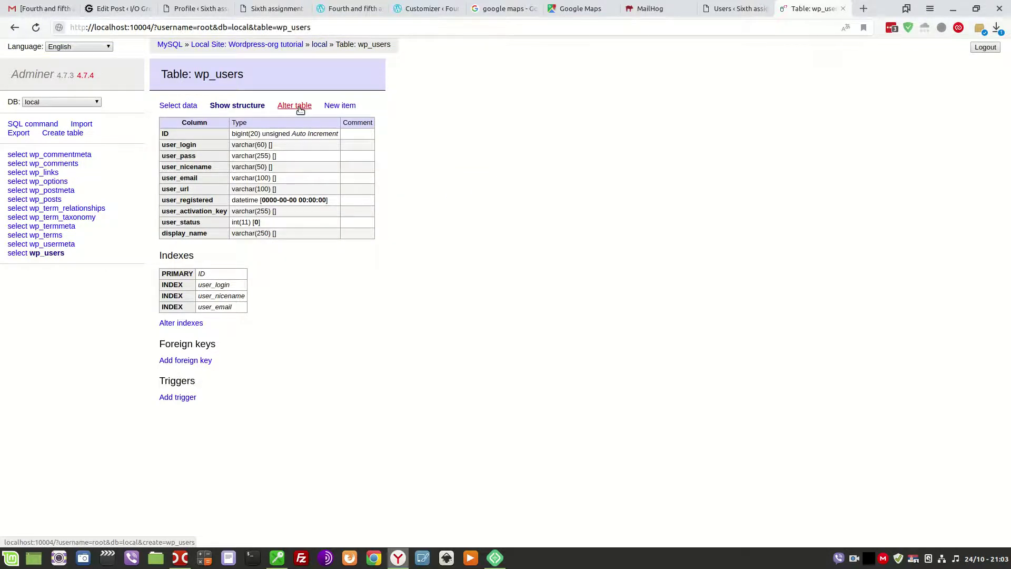
click(300, 108)
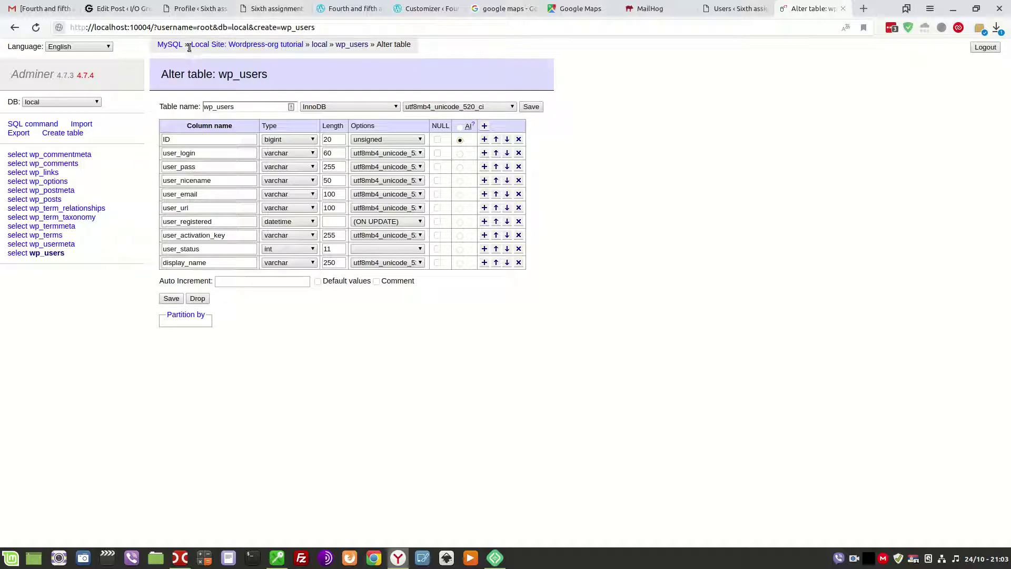
click(351, 45)
click(186, 106)
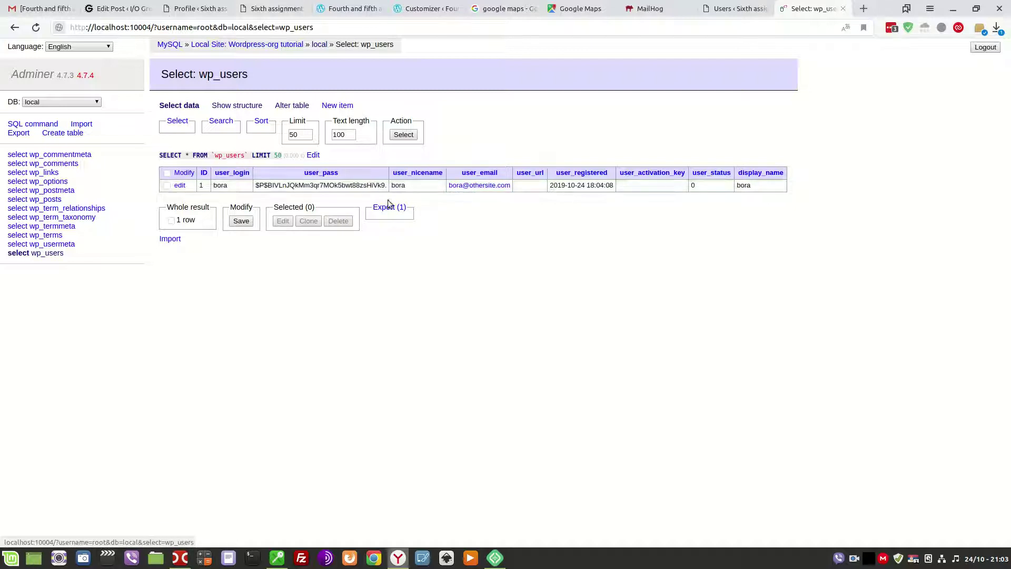
Replace row 1's user_email with a different address, save the row, and close Adminer.
click(179, 185)
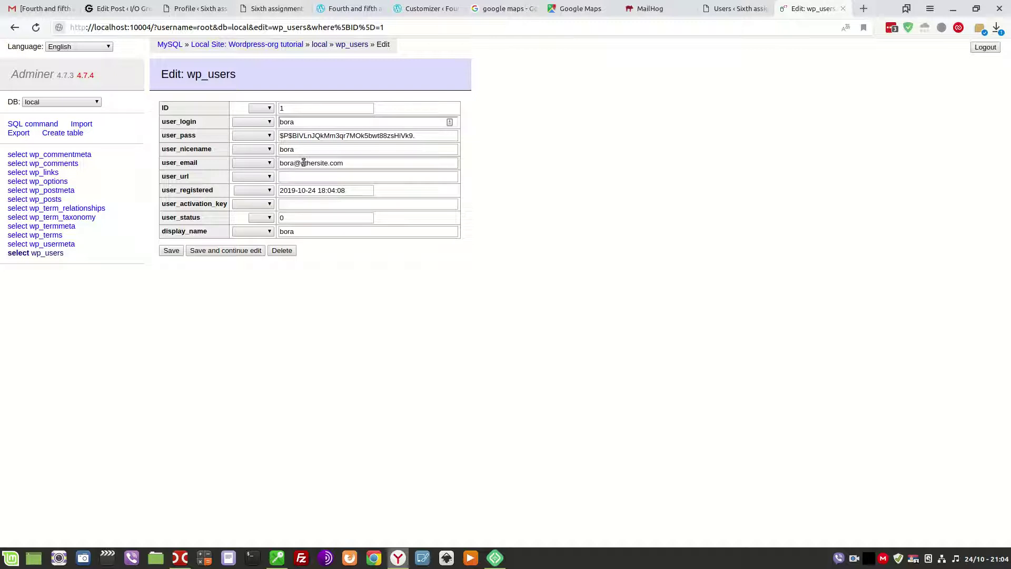
double_click(282, 164)
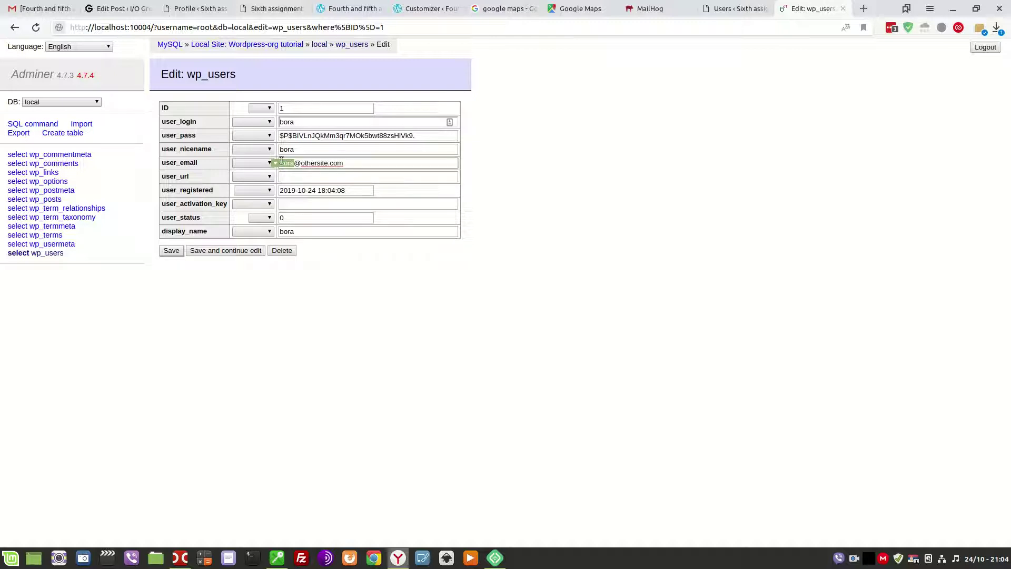
key(shift+End)
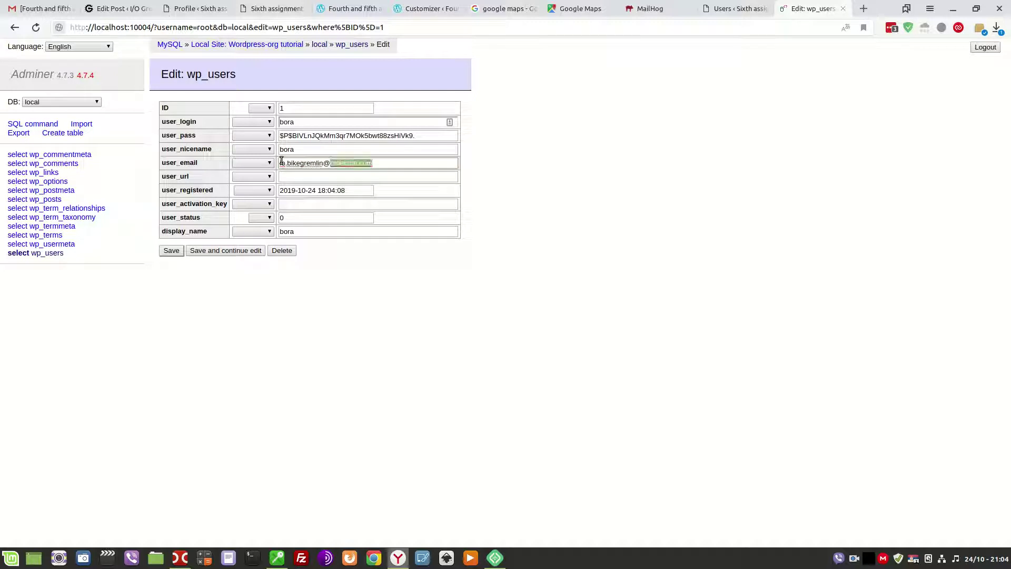
click(172, 250)
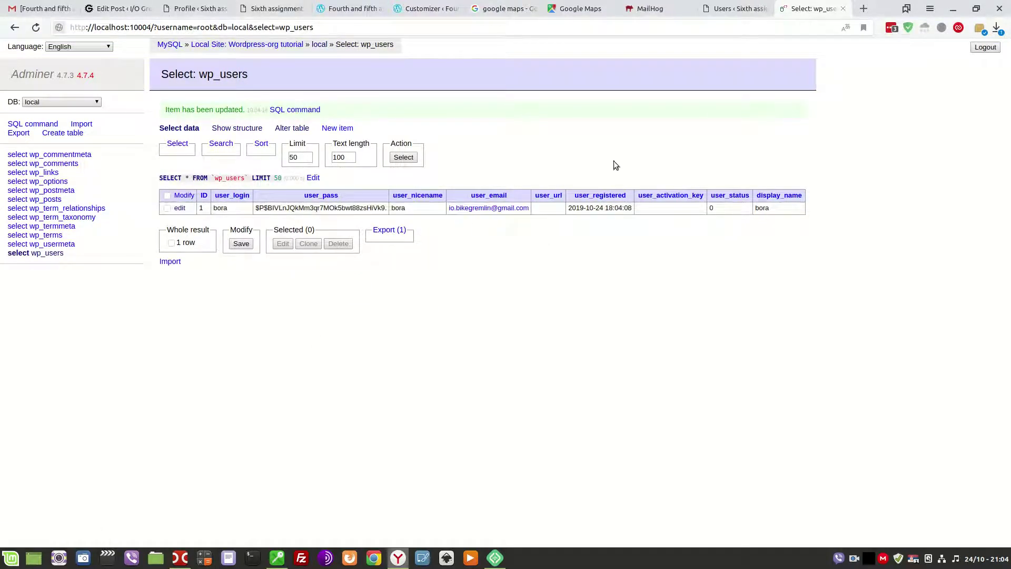
click(843, 9)
Open the administrator's profile from the Users list.
click(209, 7)
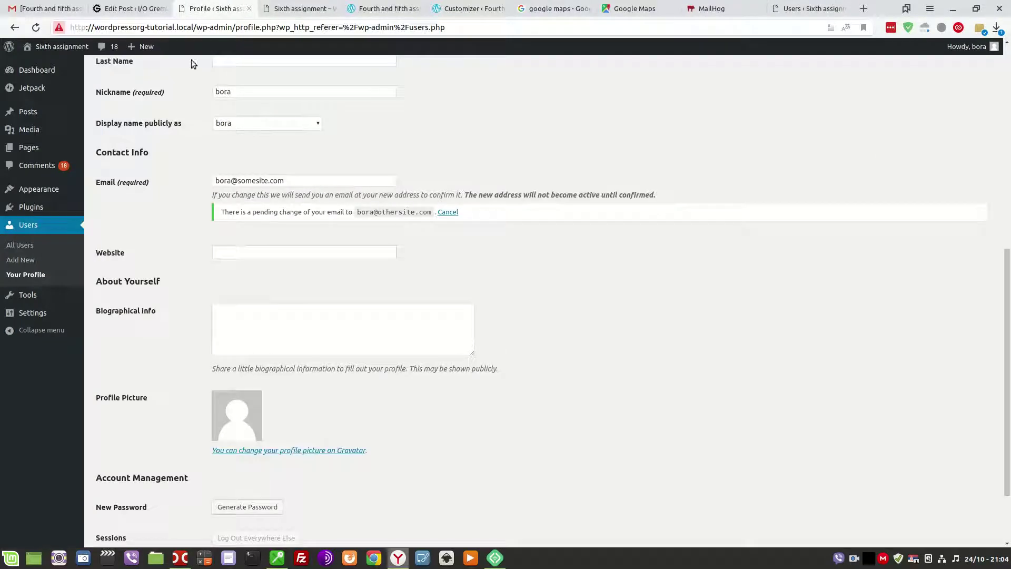
click(48, 228)
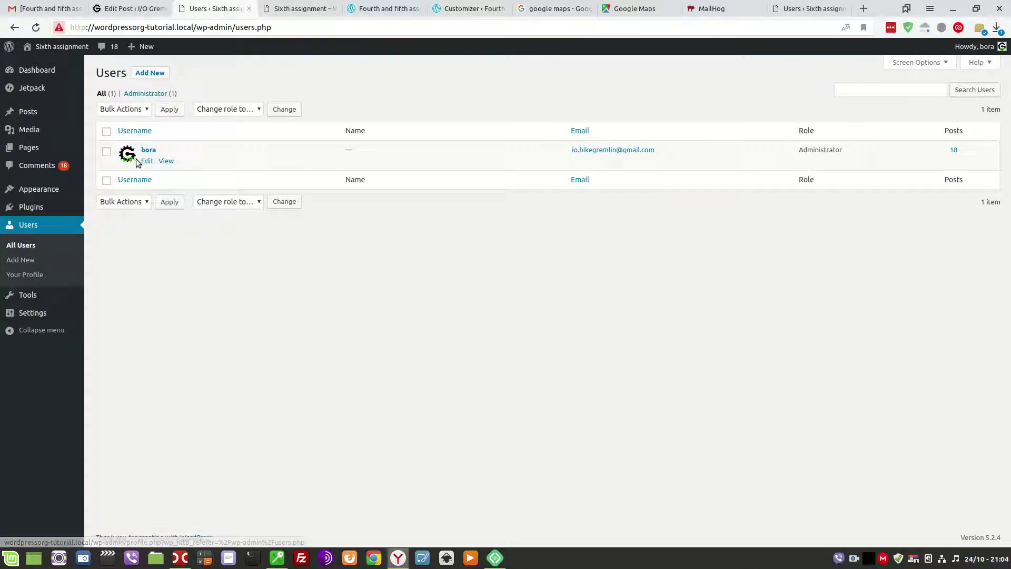
click(147, 161)
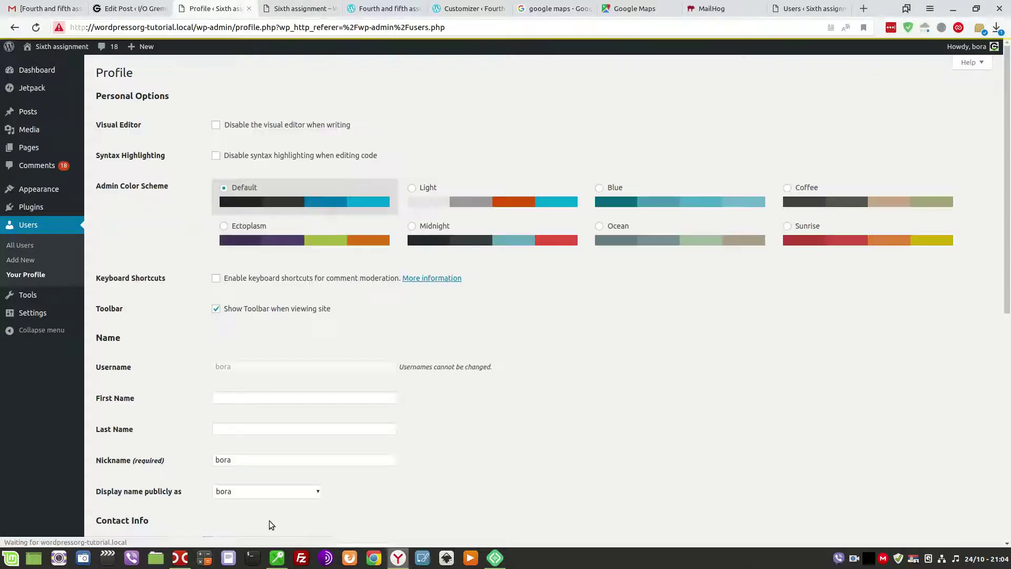
Put an asterisk before the 'Change the email address' bonus item in the post draft.
click(140, 9)
scroll(350, 292, up, 10)
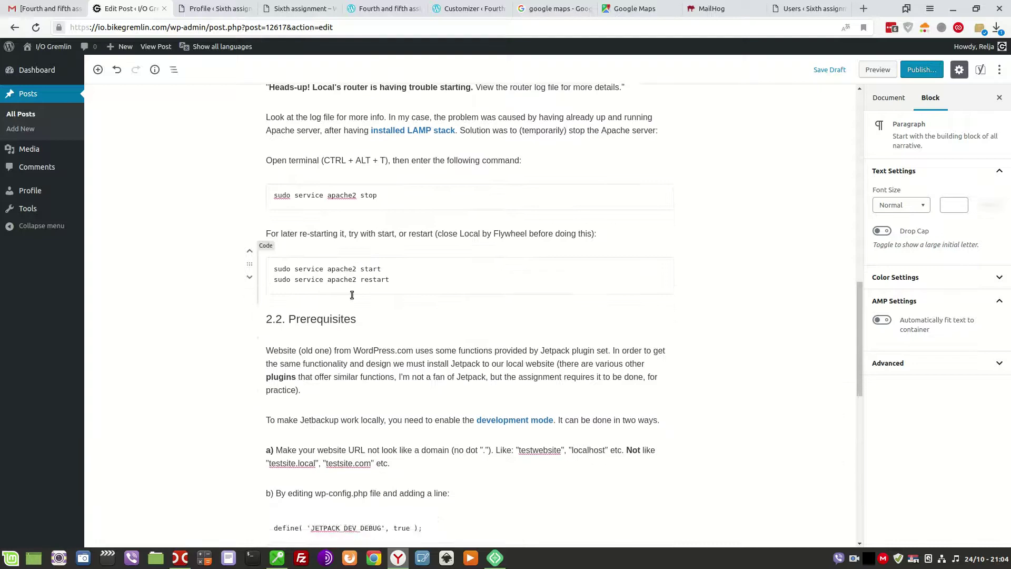
scroll(360, 310, up, 4)
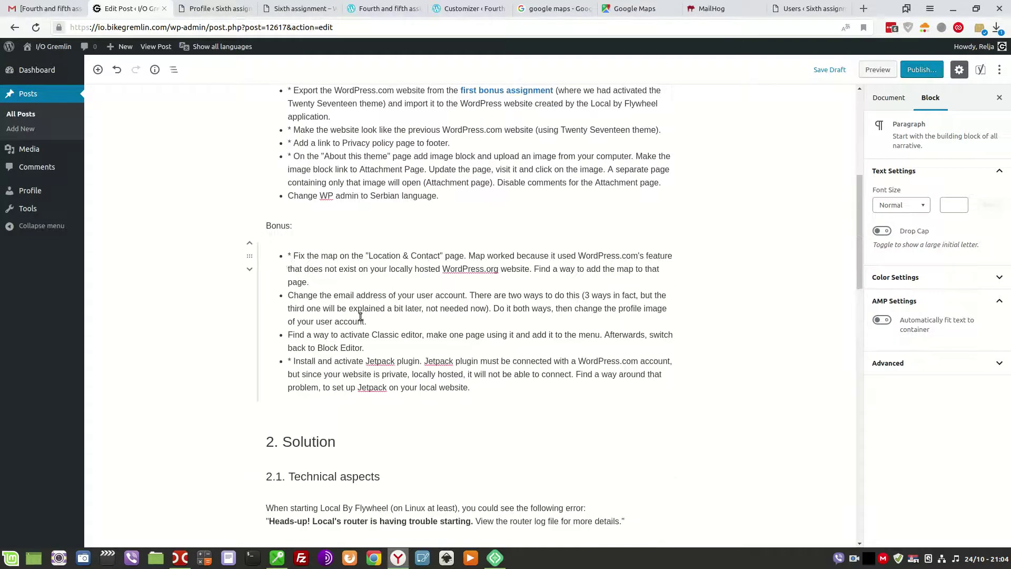
click(289, 295)
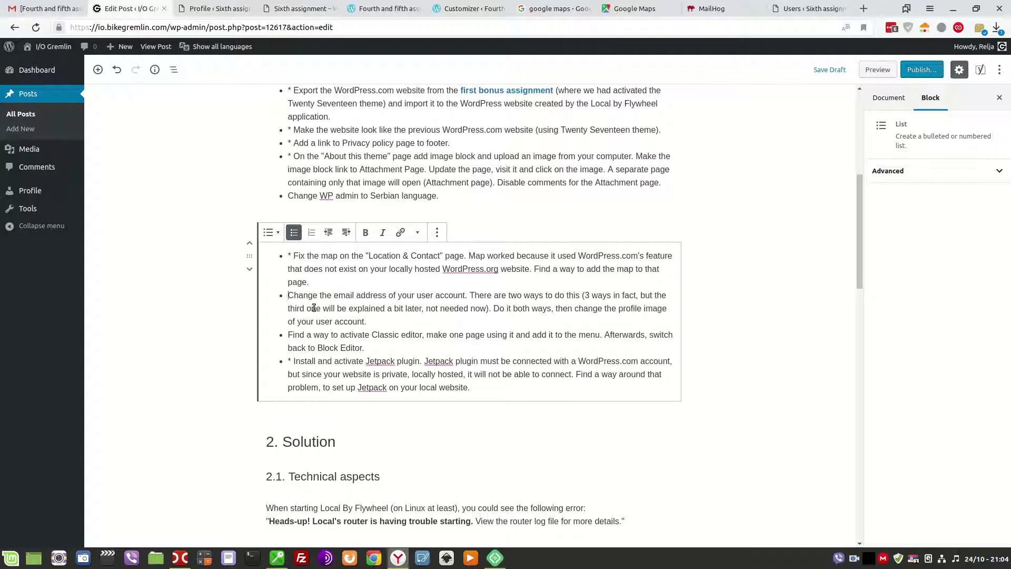
text(*)
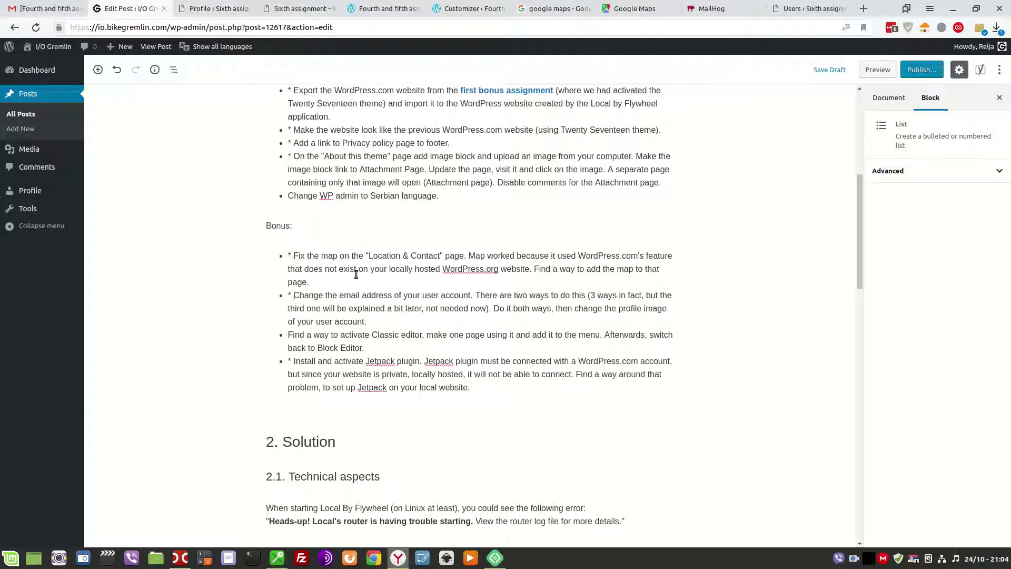
click(210, 9)
Visit the Gravatar link from the profile, come back, and save with Update Profile.
scroll(362, 326, down, 8)
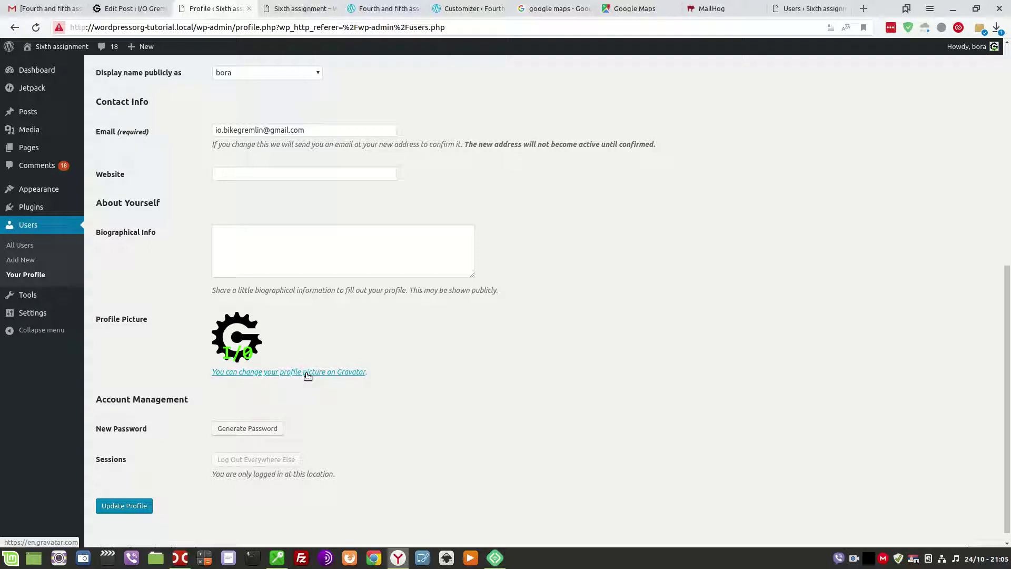
click(307, 376)
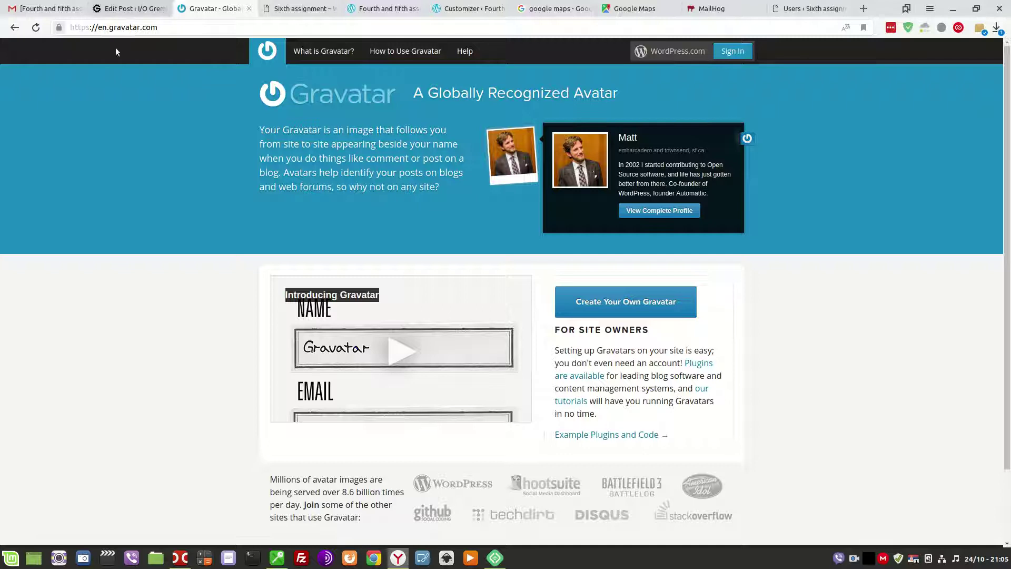
click(13, 27)
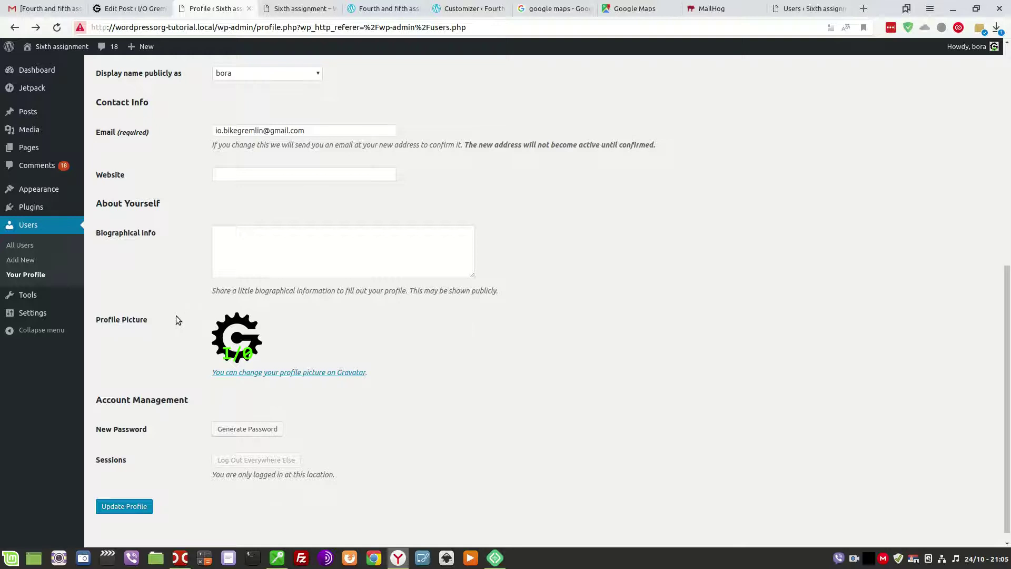
scroll(176, 287, up, 2)
scroll(176, 288, down, 2)
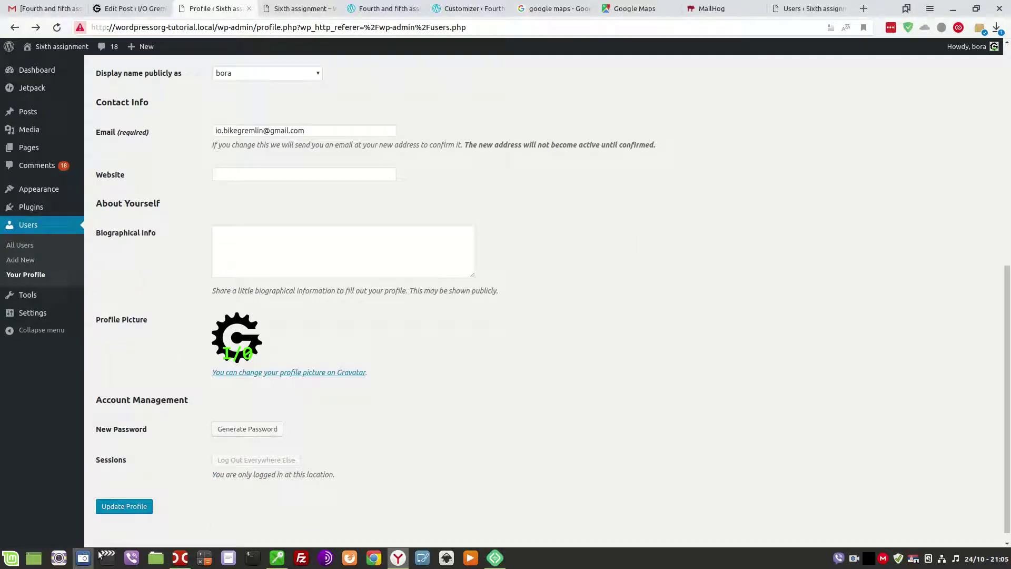
click(127, 506)
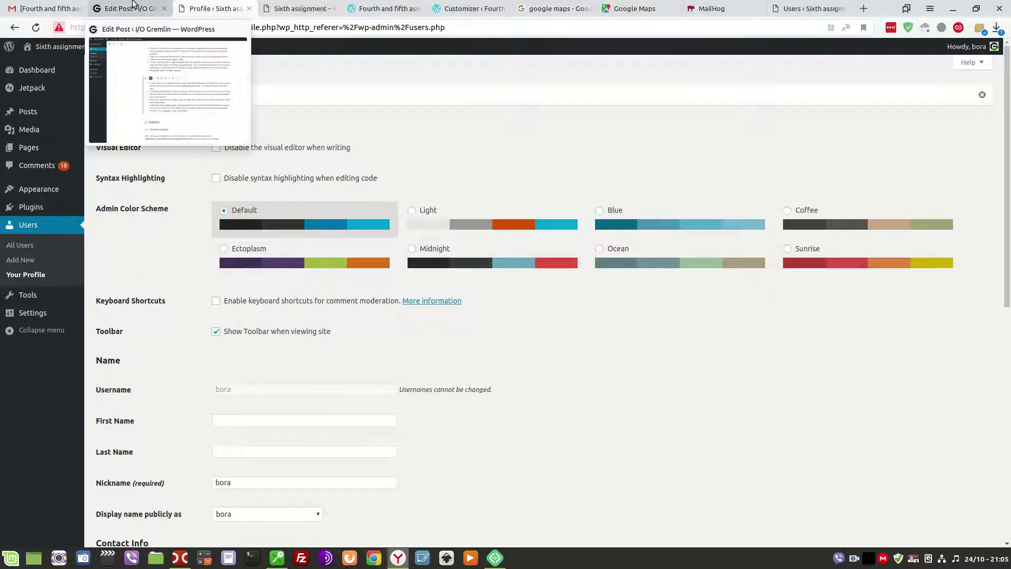
click(837, 10)
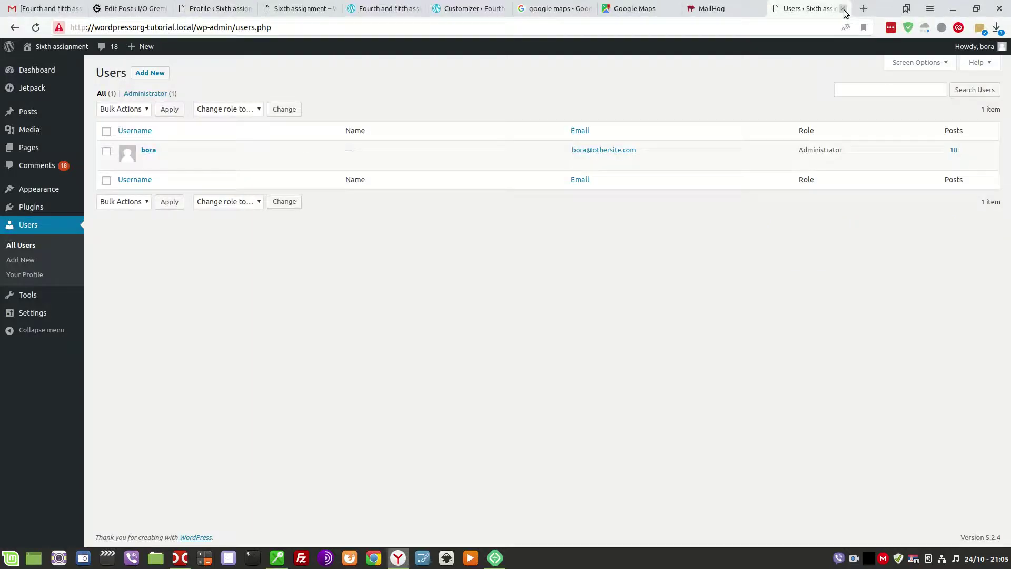
Close the Users, MailHog, Google Maps, Google Search and Customizer tabs.
click(843, 10)
click(842, 9)
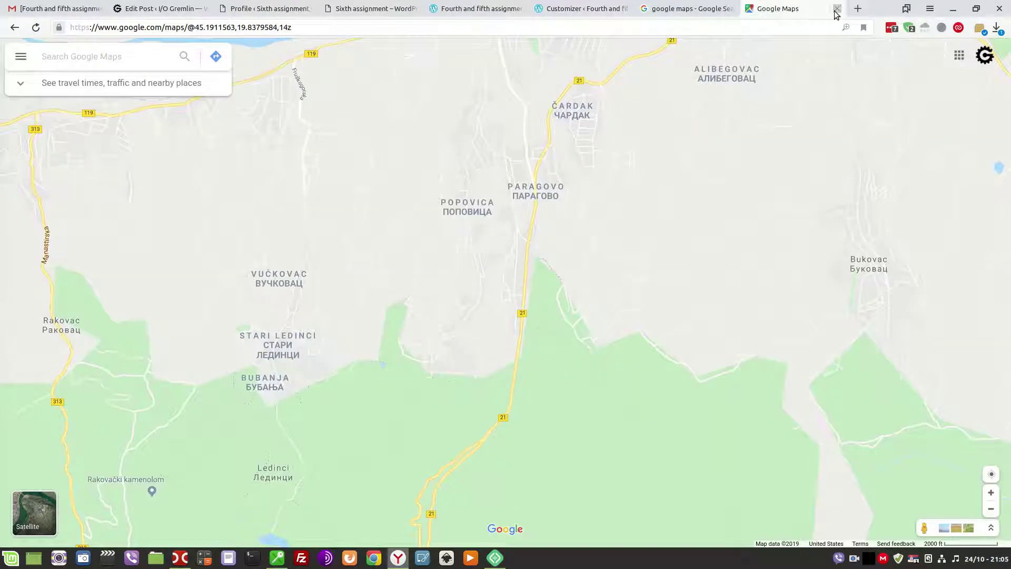
click(836, 9)
click(732, 9)
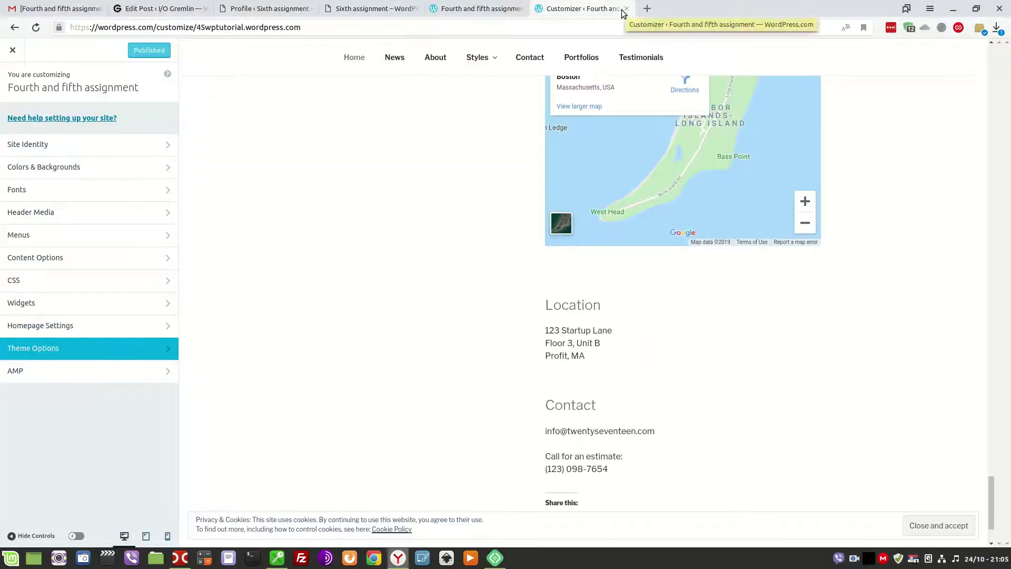
click(626, 8)
Reload and close the local Sixth assignment site tab, returning to the Profile page.
click(367, 8)
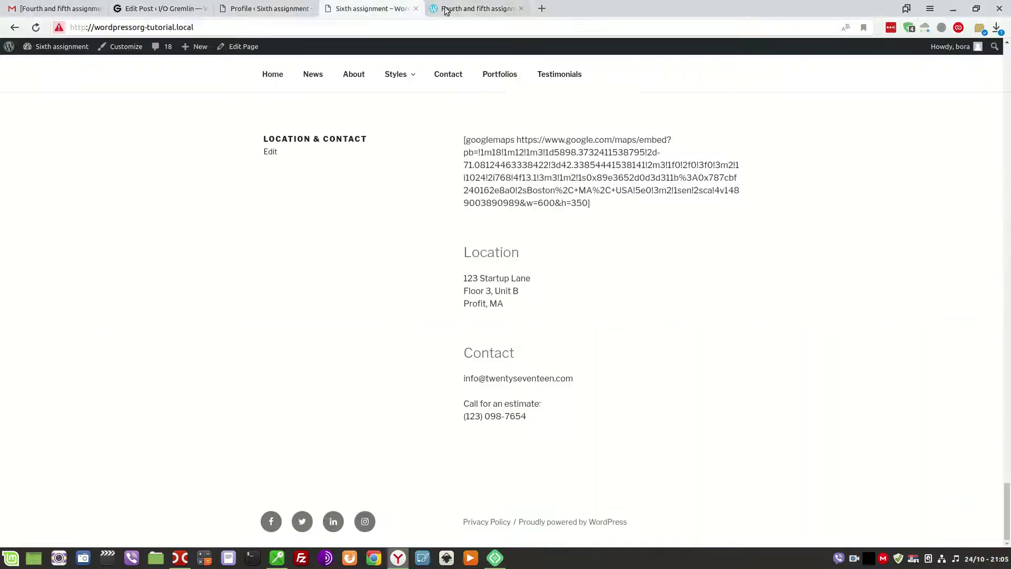
click(446, 9)
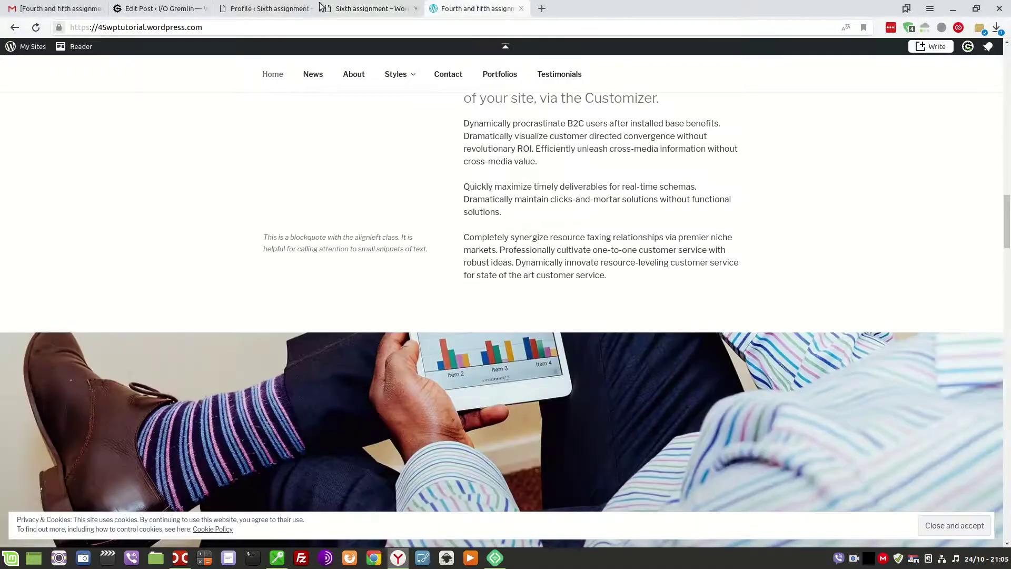
click(404, 6)
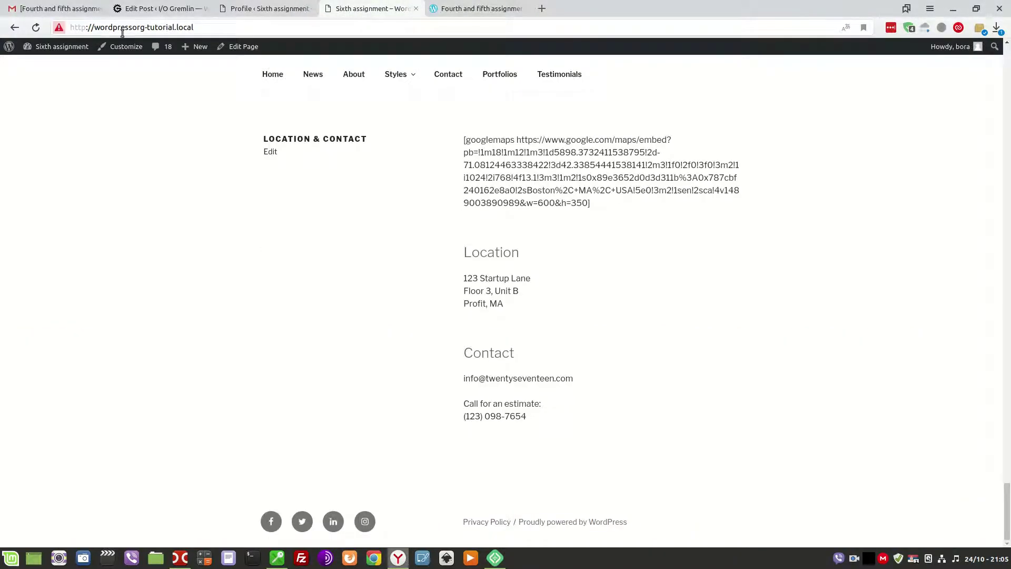
click(36, 27)
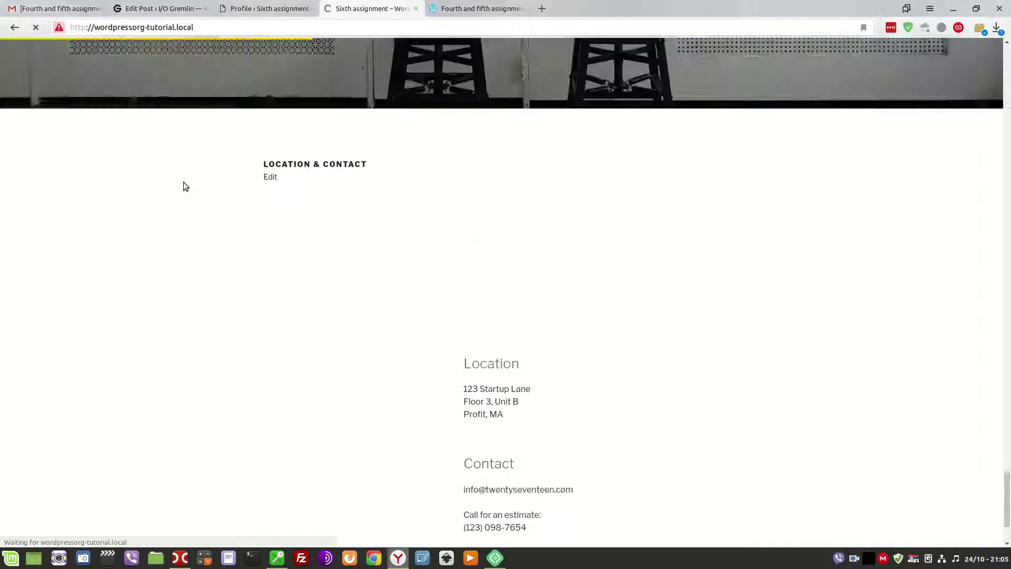
click(416, 9)
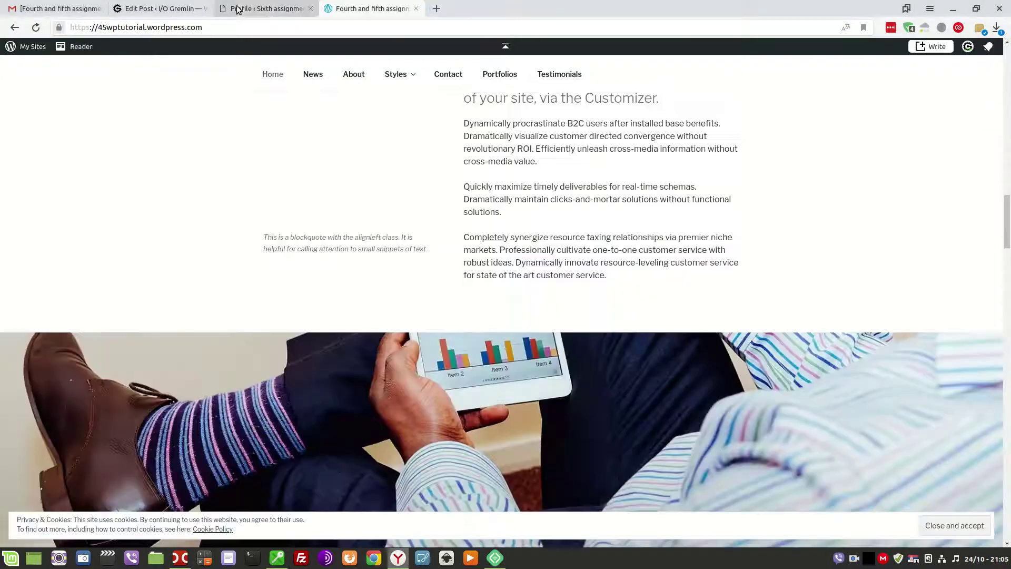
click(238, 10)
click(149, 5)
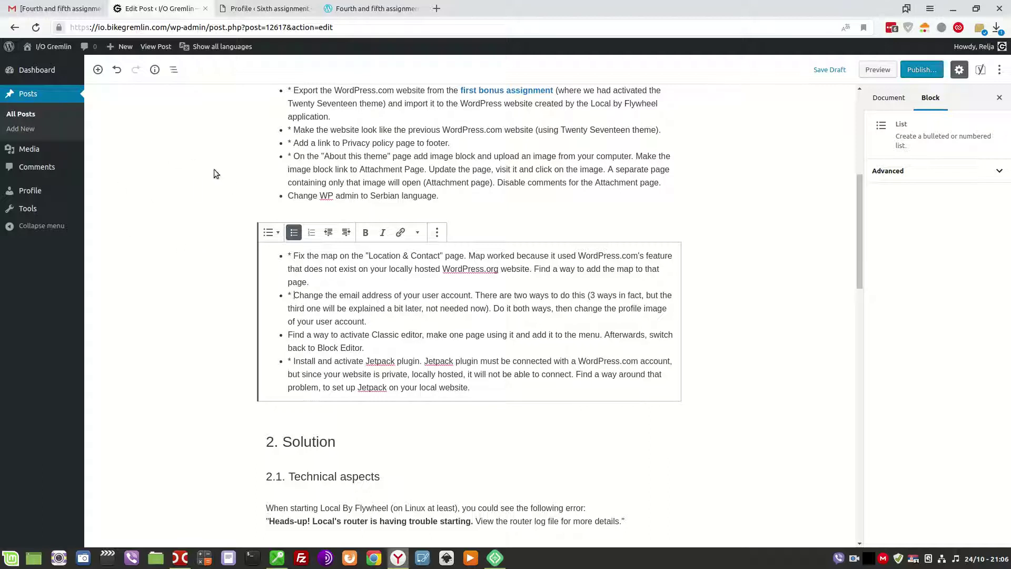
key(ctrl+Tab)
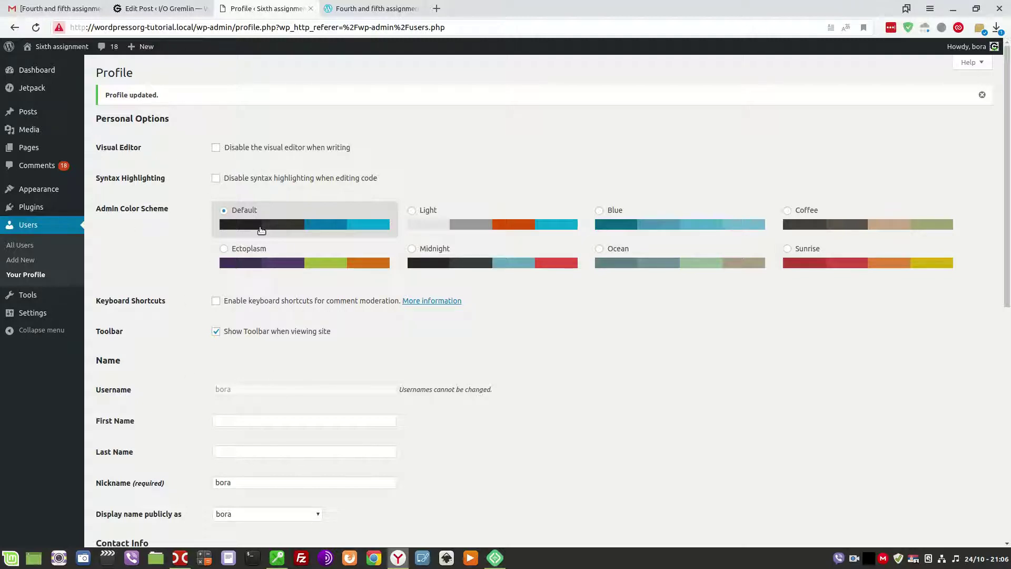
Install Classic Editor from Plugins > Add New and activate it, giving 3 active plugins.
mouse_move(33, 207)
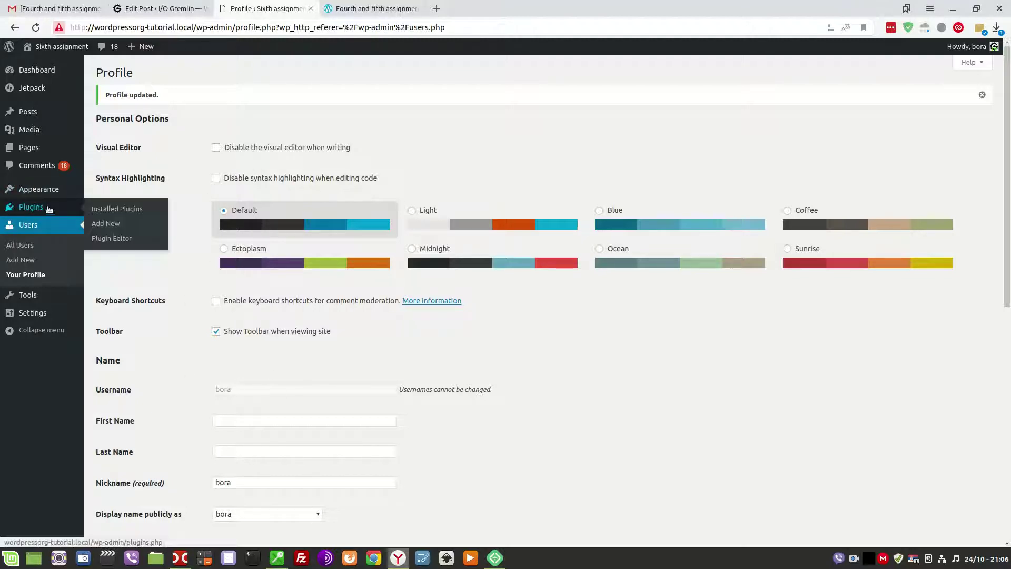
click(133, 212)
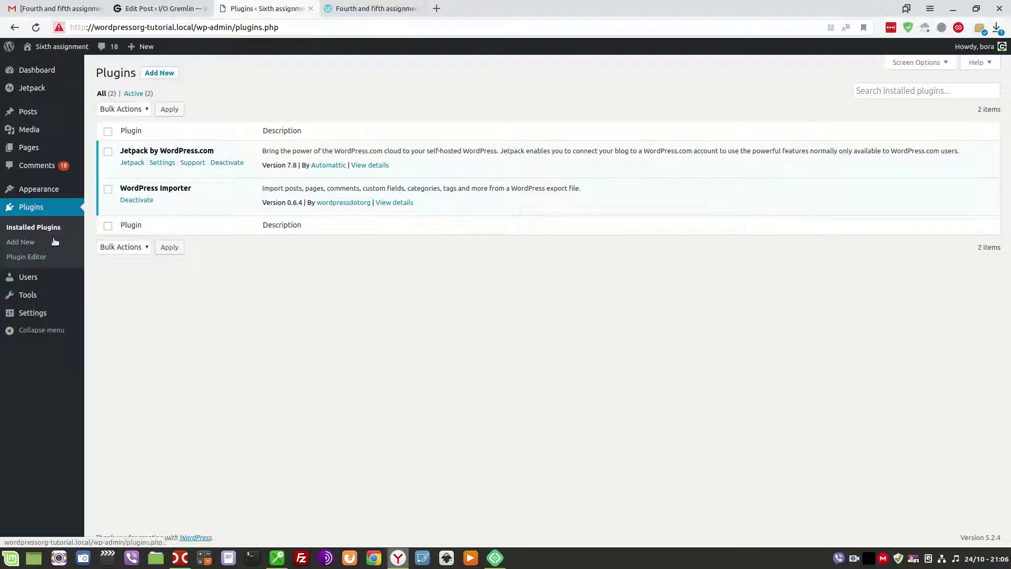
click(25, 246)
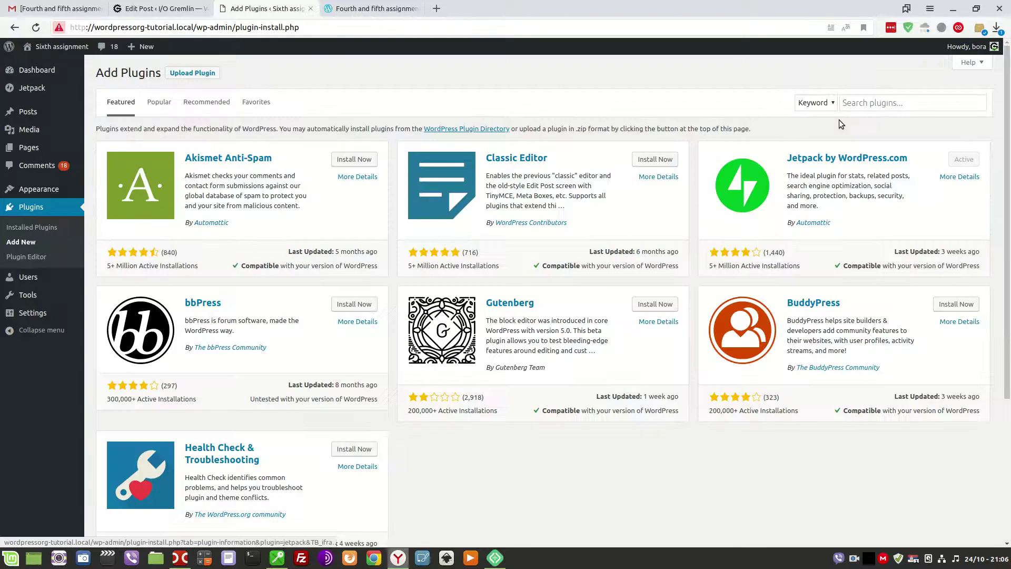
click(876, 108)
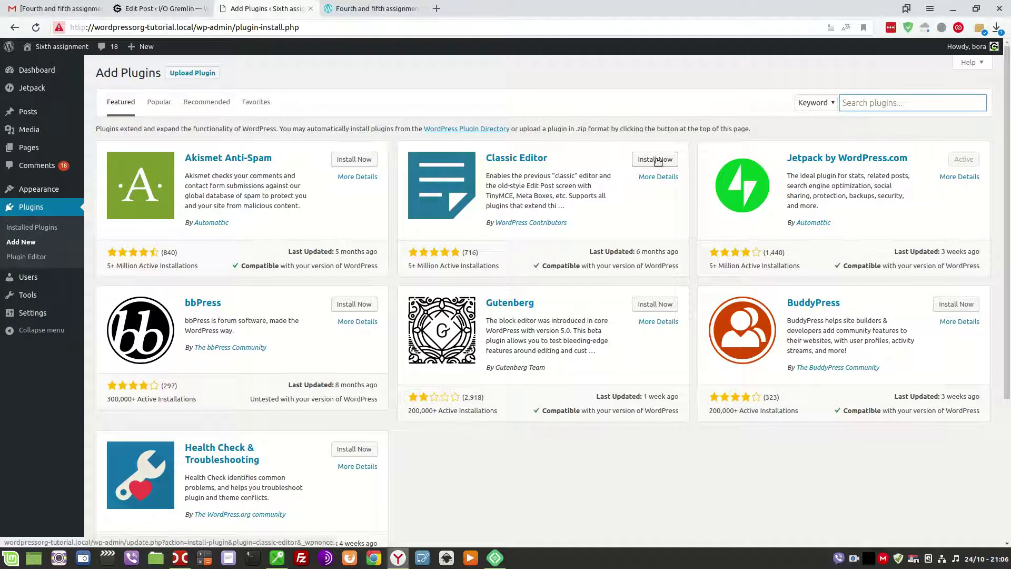
click(658, 161)
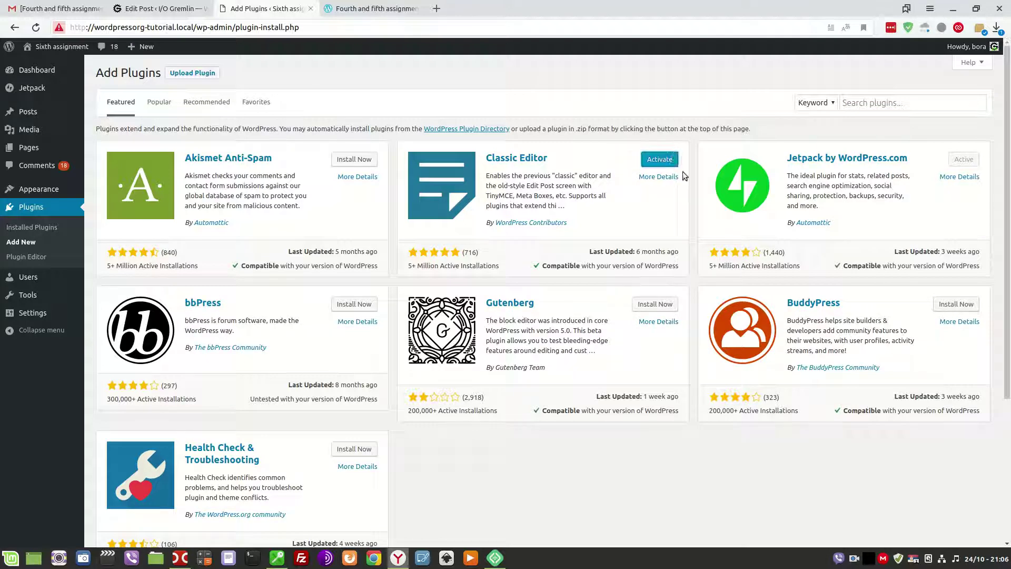
click(660, 161)
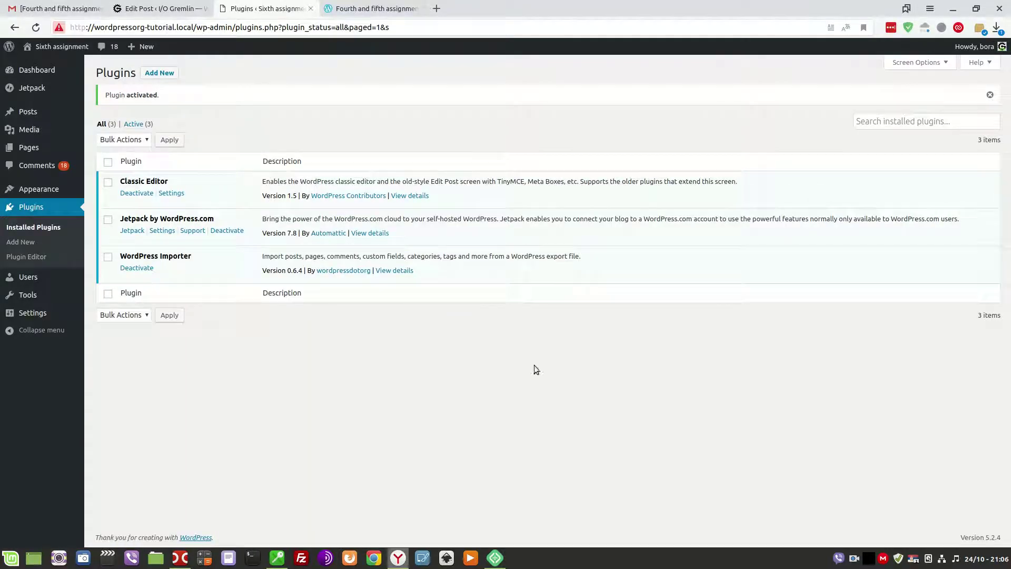
mouse_move(26, 111)
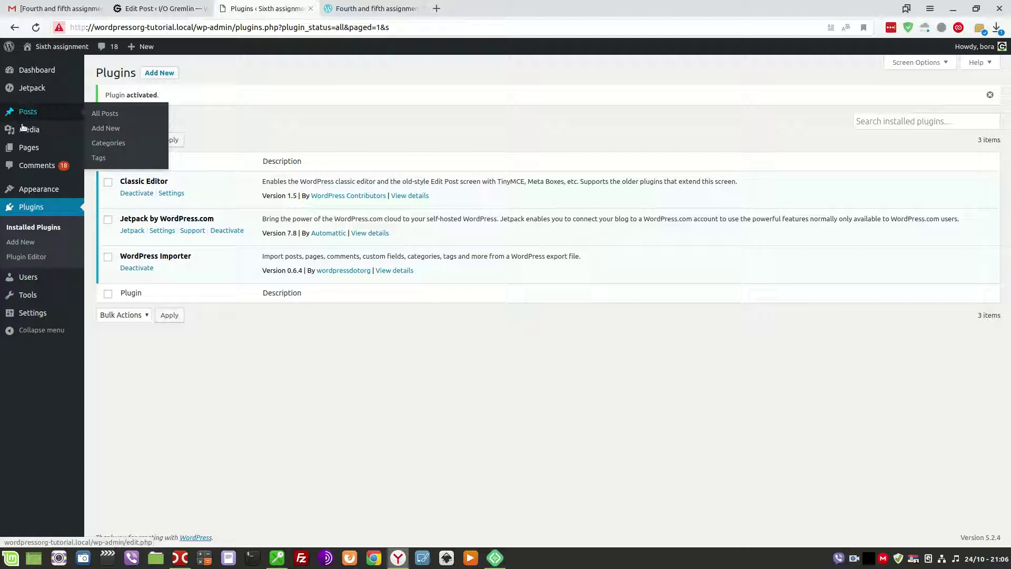
mouse_move(27, 315)
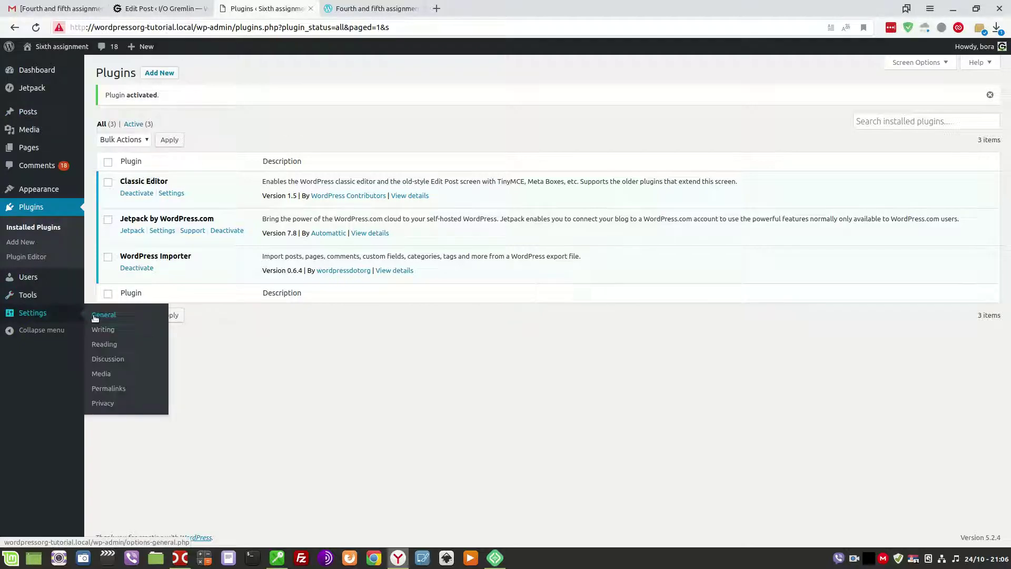
Check Writing Settings shows Classic Editor as default, then open All Pages (17 items).
click(103, 331)
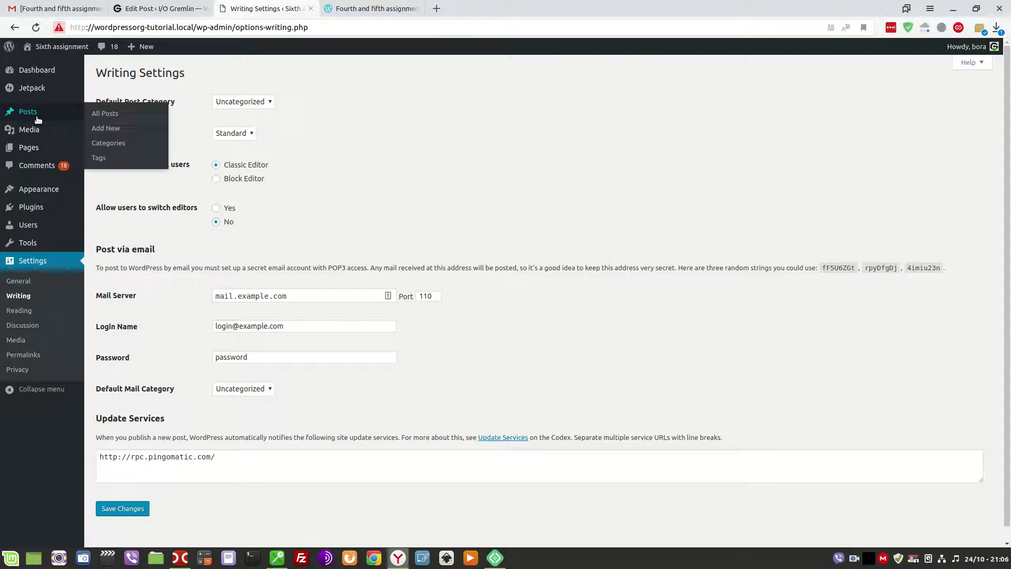
click(158, 8)
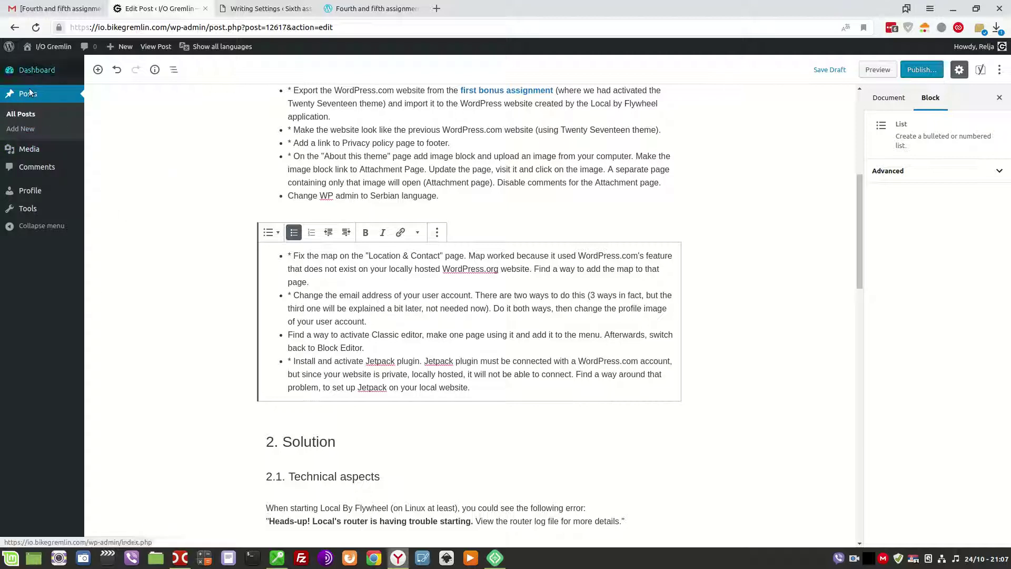
key(ctrl+Tab)
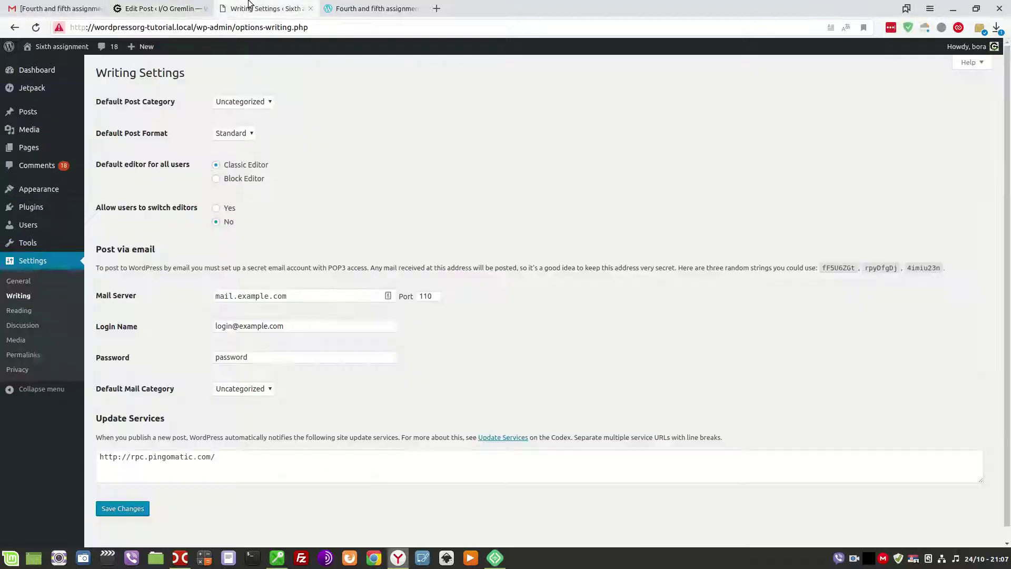
mouse_move(33, 152)
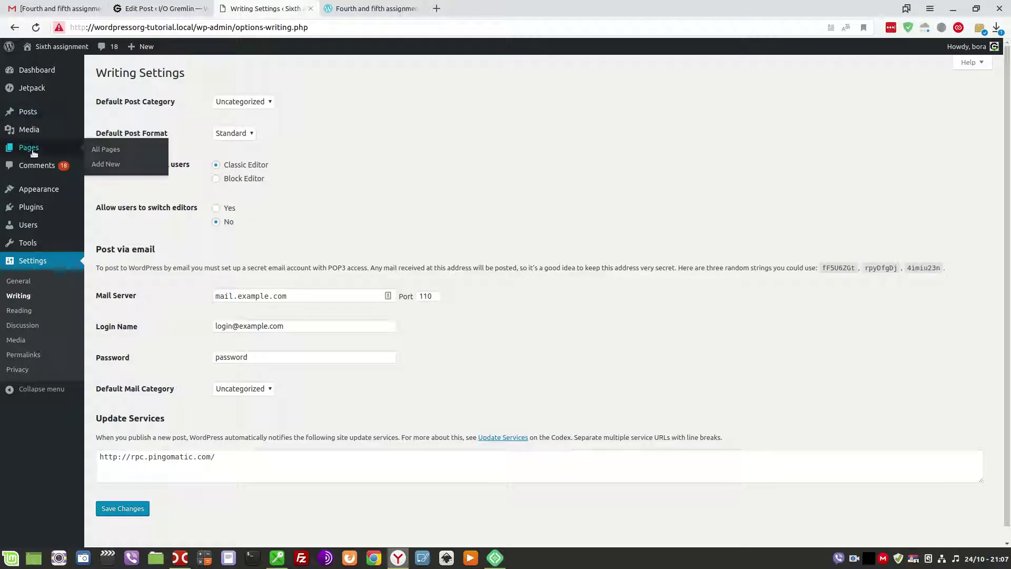
click(115, 152)
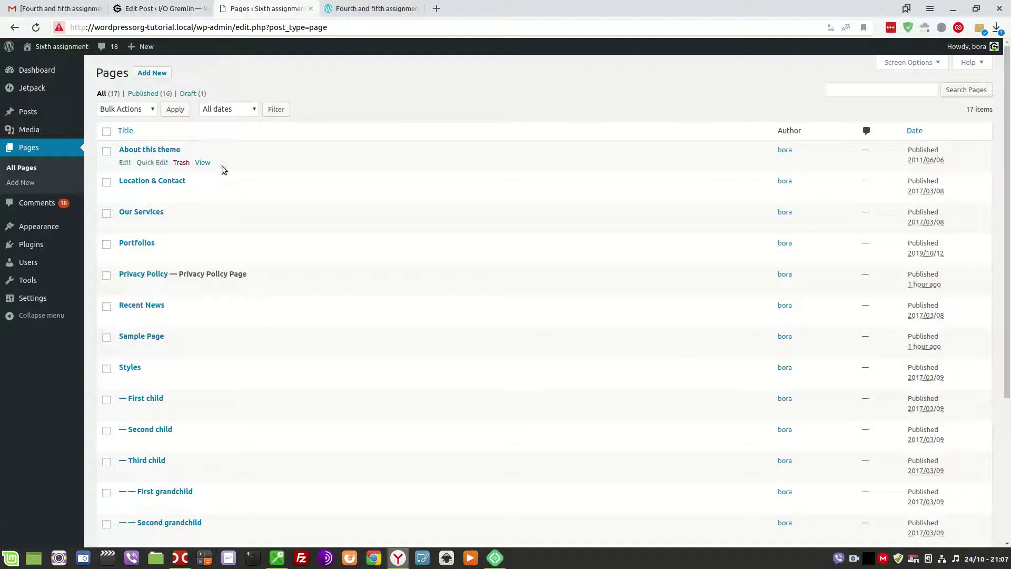
Start a new page titled 'Page made with classic editor' with a Heading 2 line 'Some tex'.
click(153, 74)
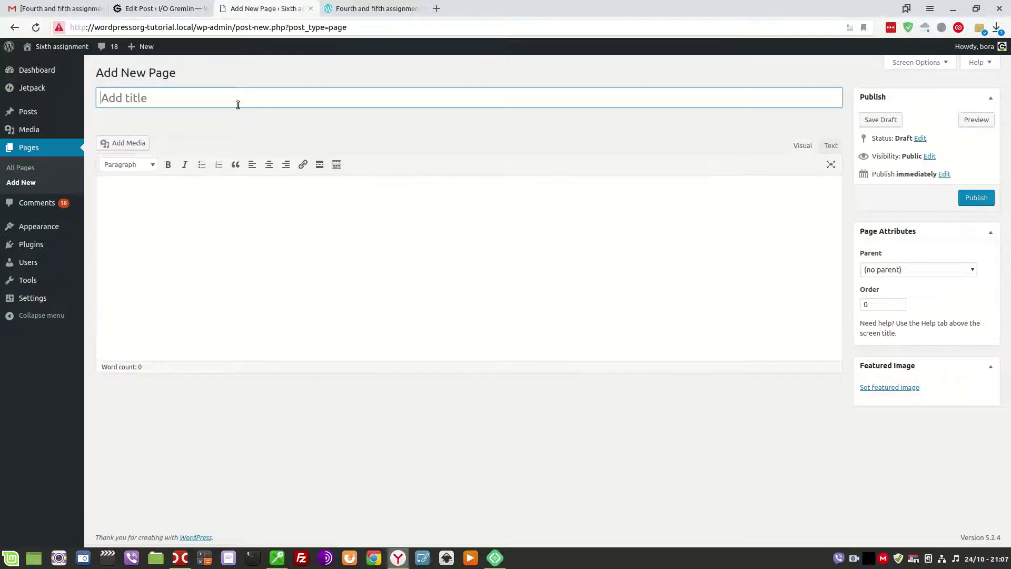
text(Page made with classic e)
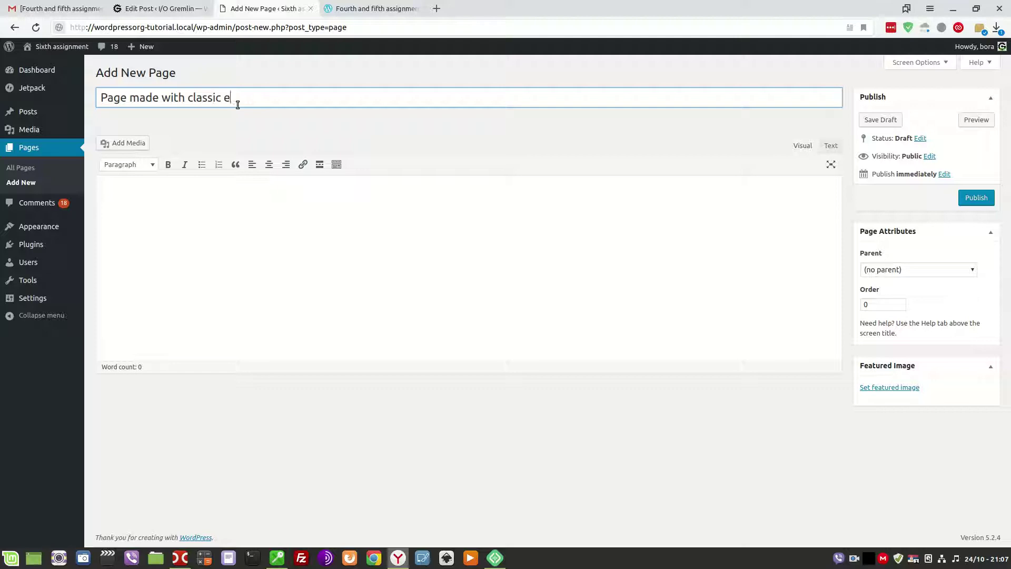
text(ditor)
key(Tab)
text(S)
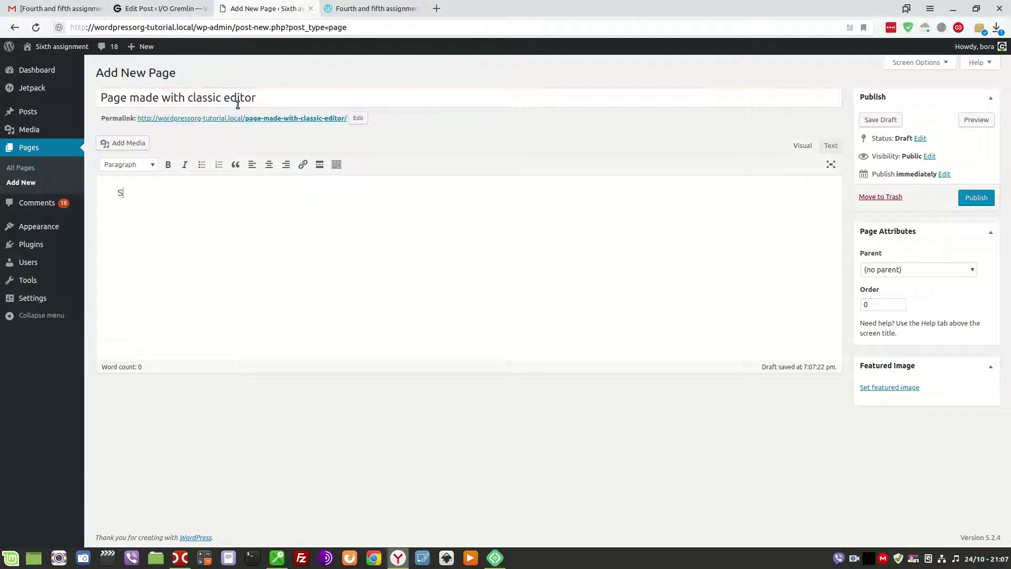
text(ome text here.)
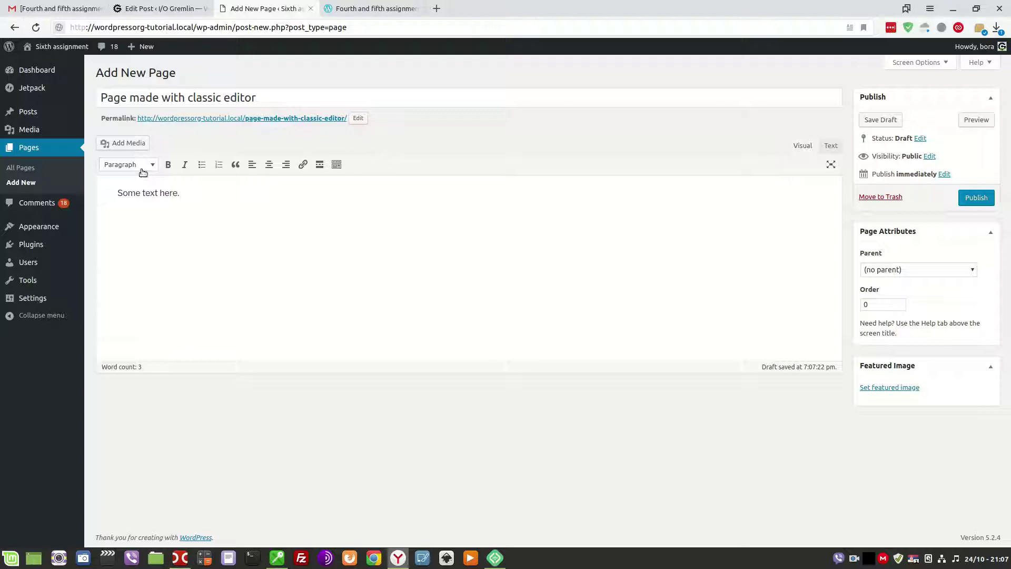
click(138, 164)
click(131, 219)
key(Return)
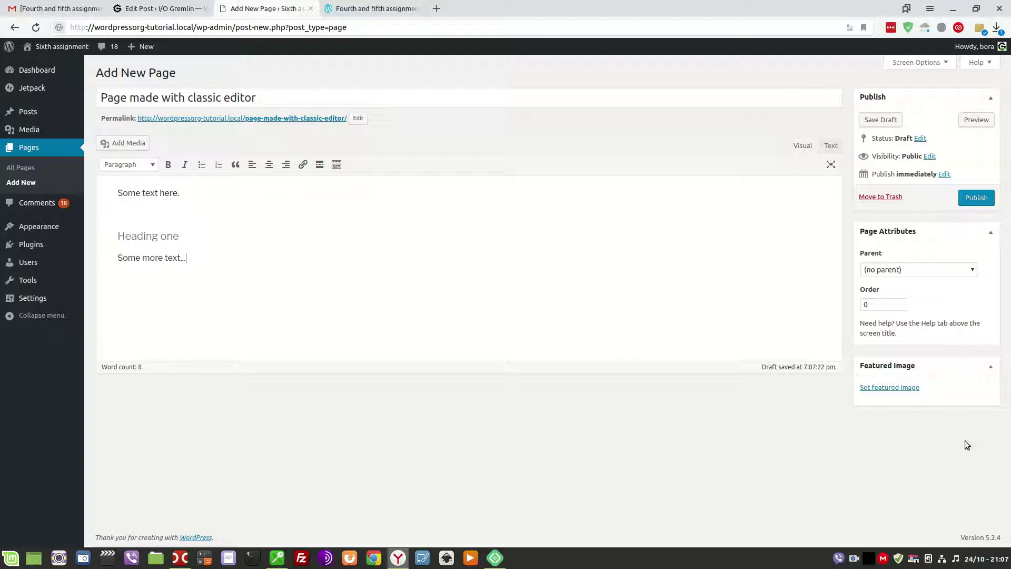
Set the Media Library notebook photo as featured image and publish the page.
click(878, 388)
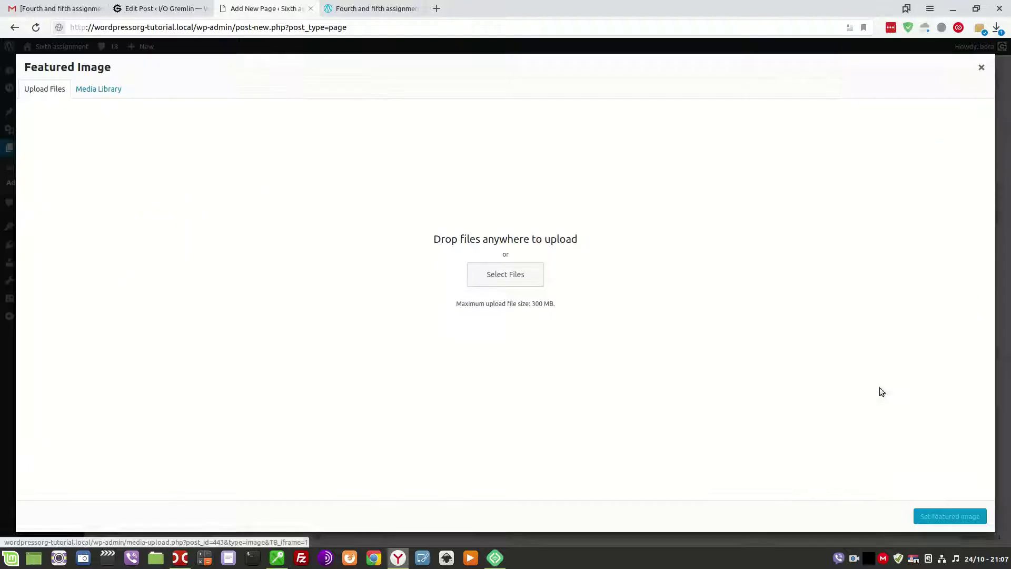
click(102, 87)
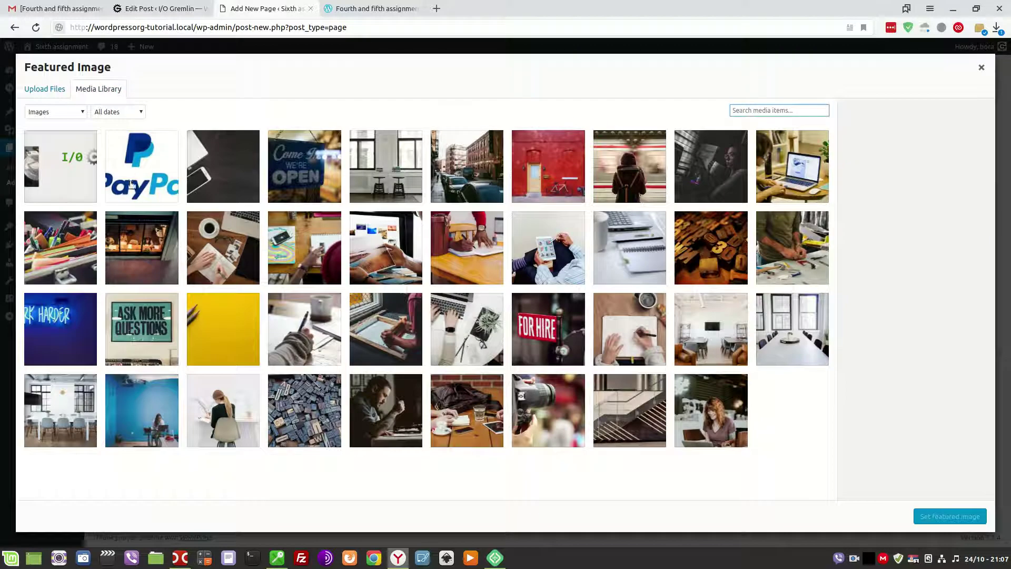
click(627, 423)
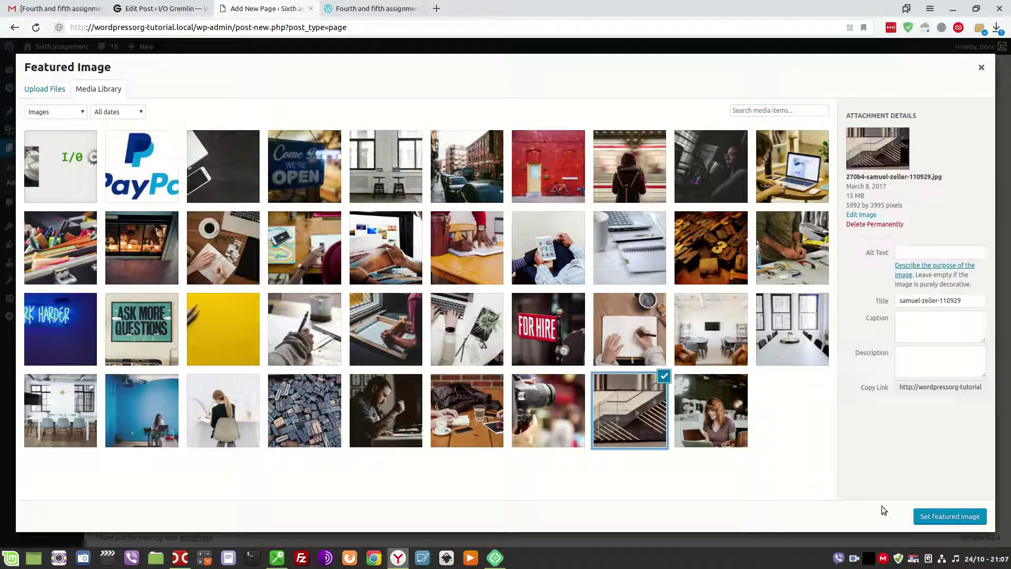
click(646, 338)
click(939, 515)
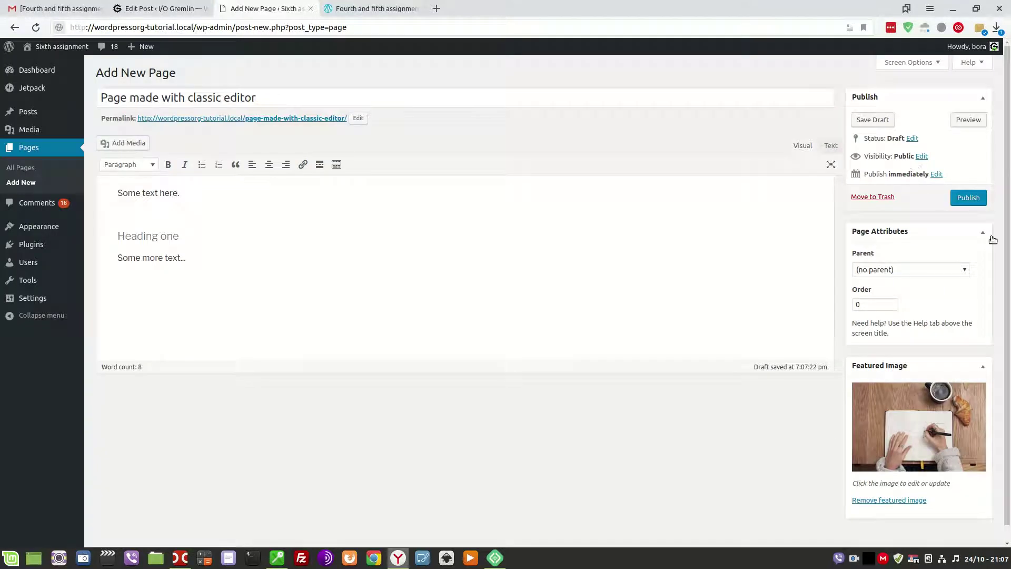
click(970, 199)
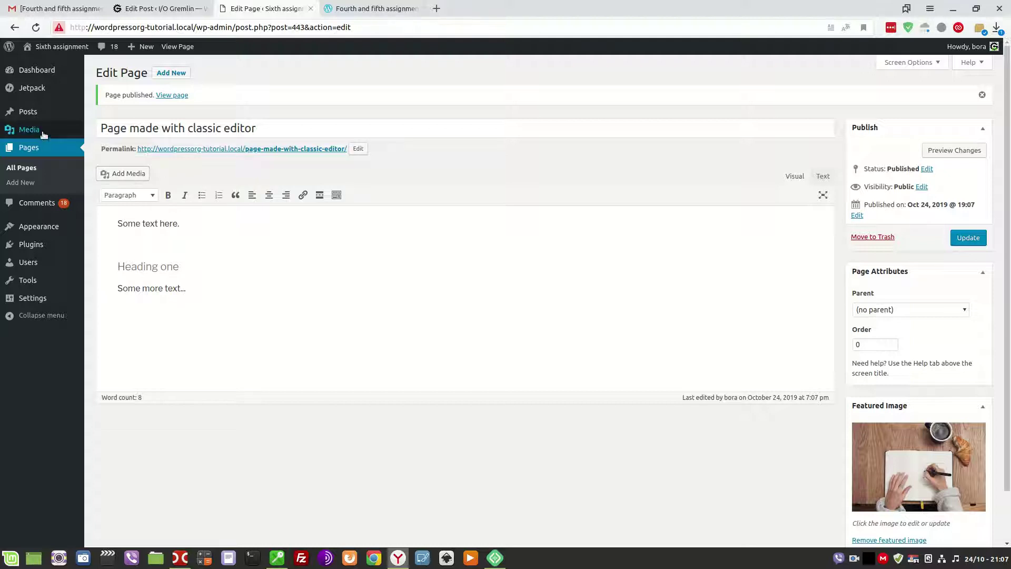
Load Primary Menu (Top Menu) for editing on the Menus screen.
mouse_move(35, 231)
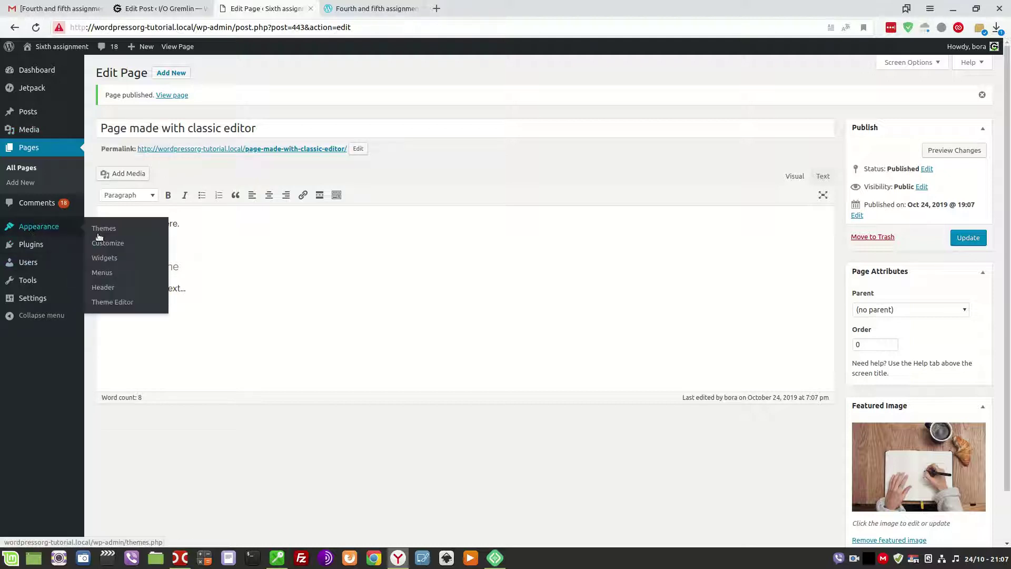
click(105, 273)
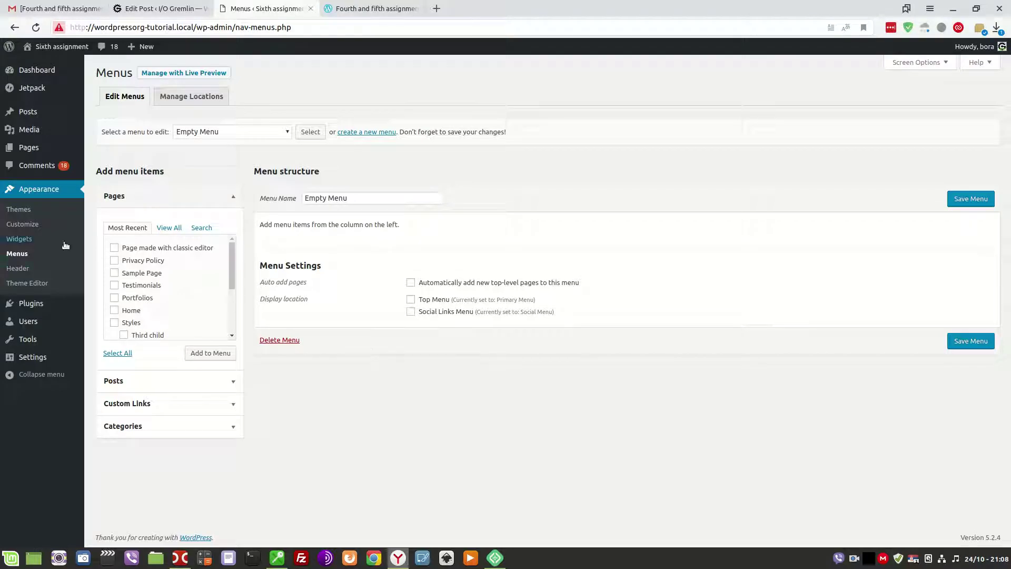
scroll(234, 260, down, 3)
scroll(227, 291, up, 3)
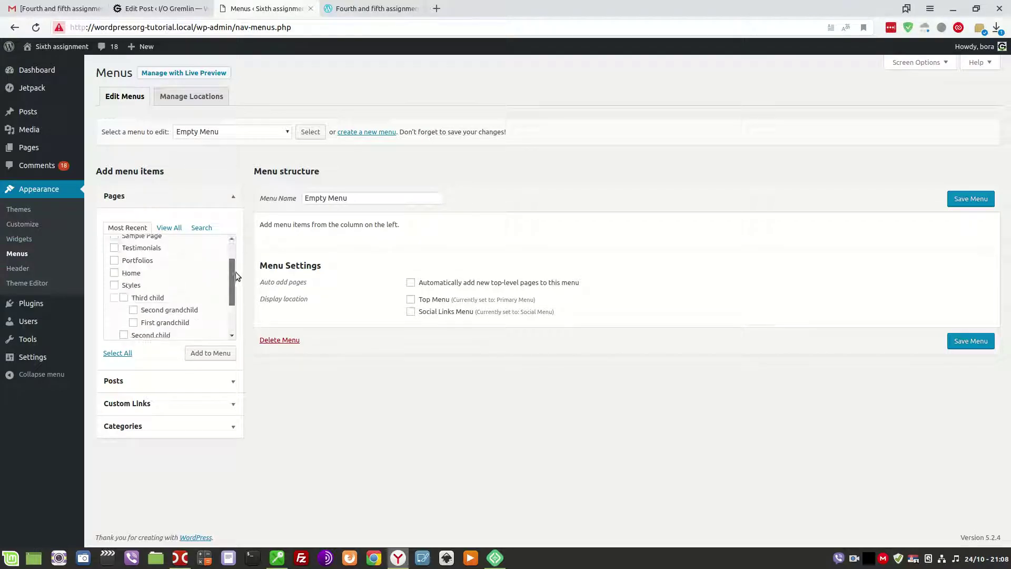
click(266, 134)
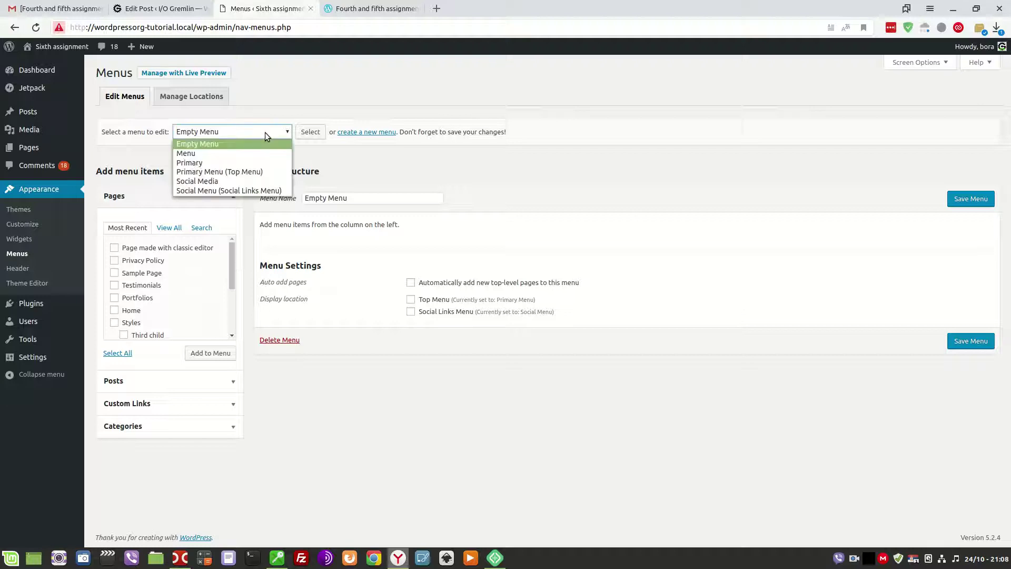
click(233, 173)
click(305, 133)
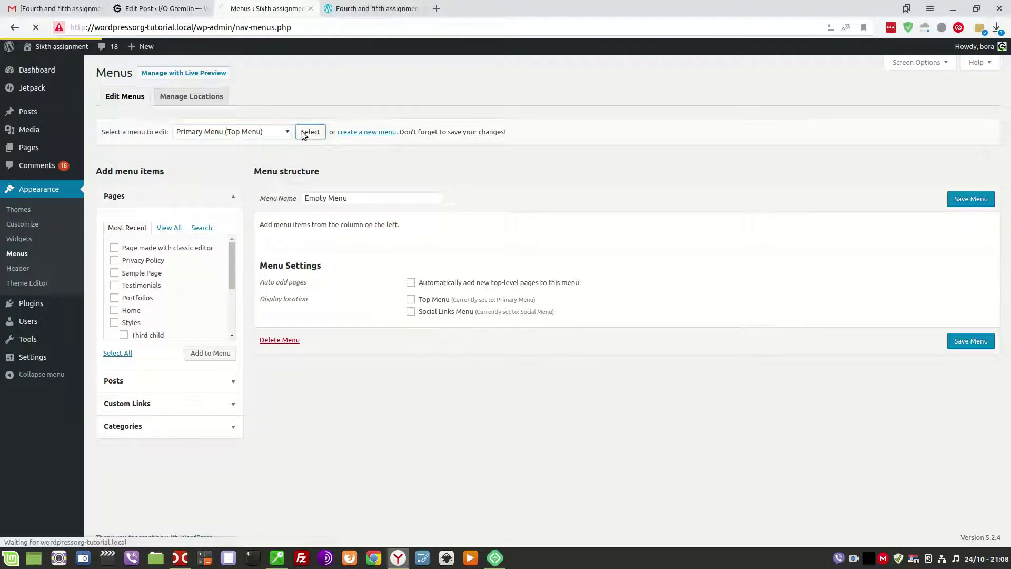
scroll(594, 470, down, 3)
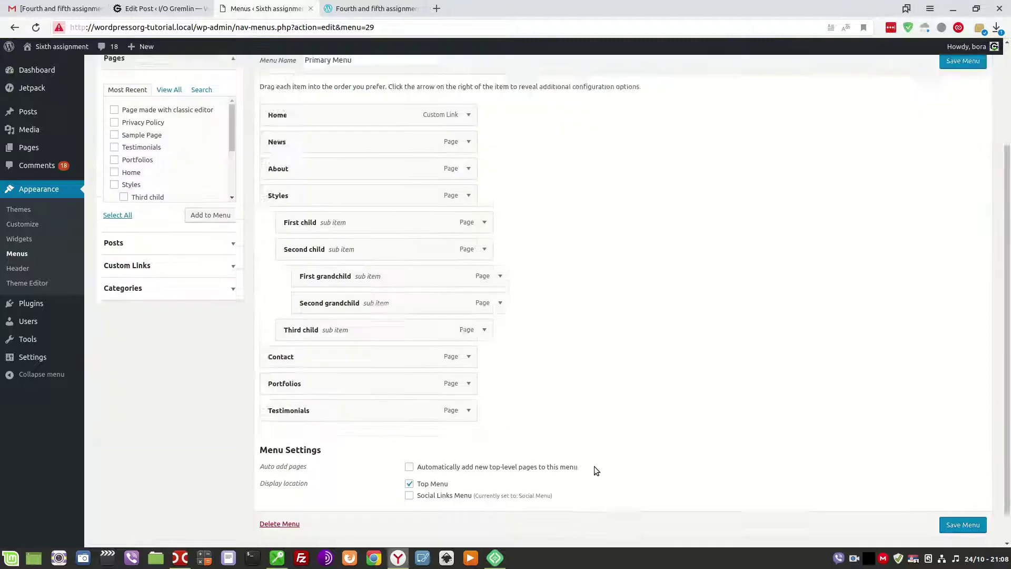
scroll(527, 437, up, 3)
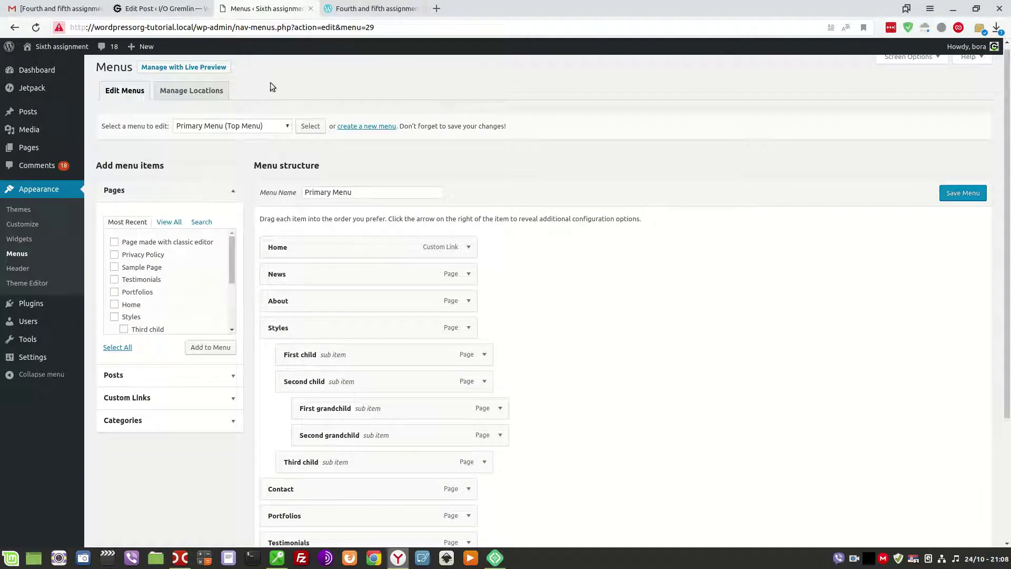
Open the live site in a new tab to compare its navigation, then return to Menus.
mouse_move(58, 46)
middle_click(40, 63)
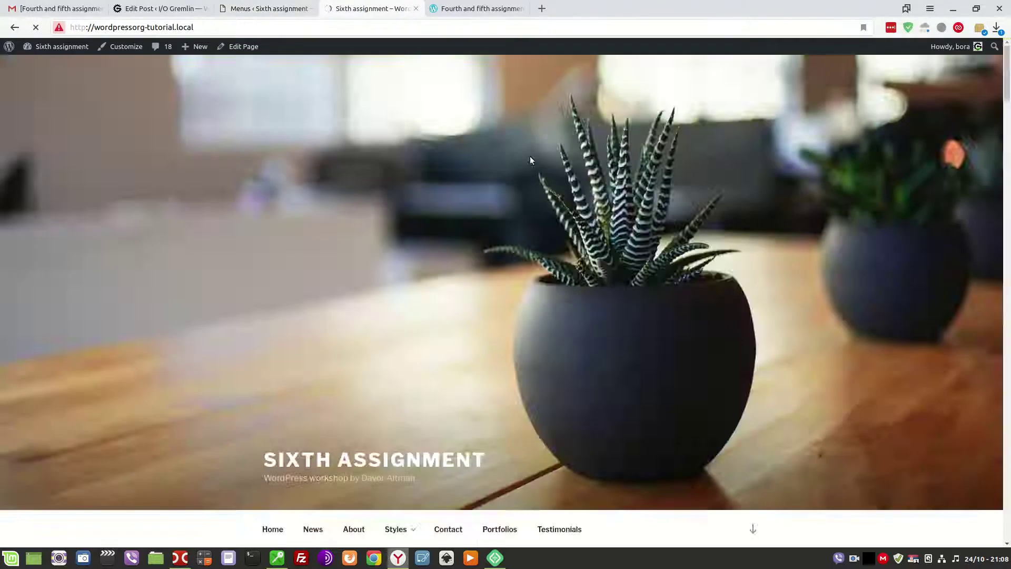
scroll(533, 166, down, 5)
mouse_move(404, 286)
mouse_move(416, 324)
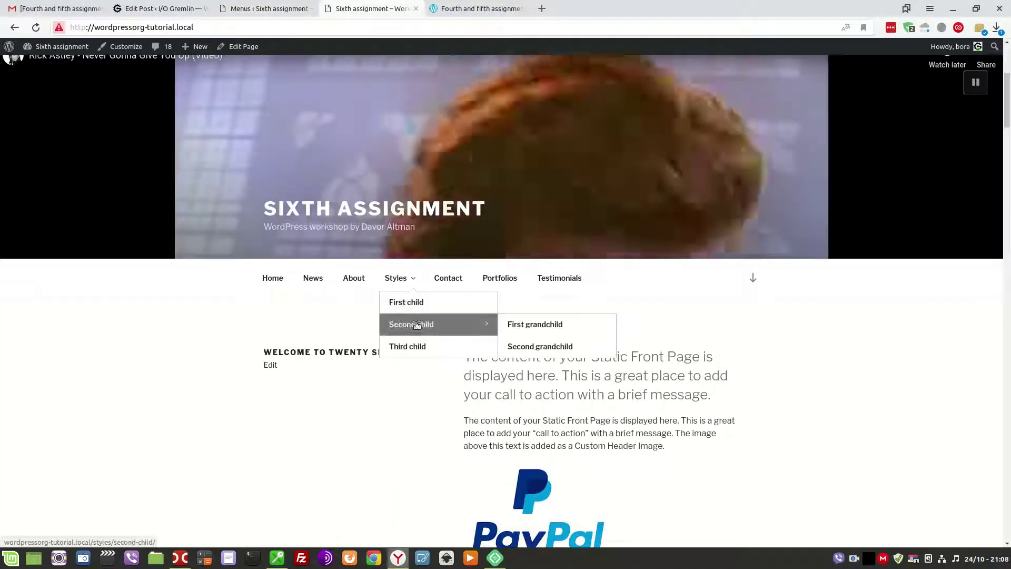
key(ctrl+Page_Up)
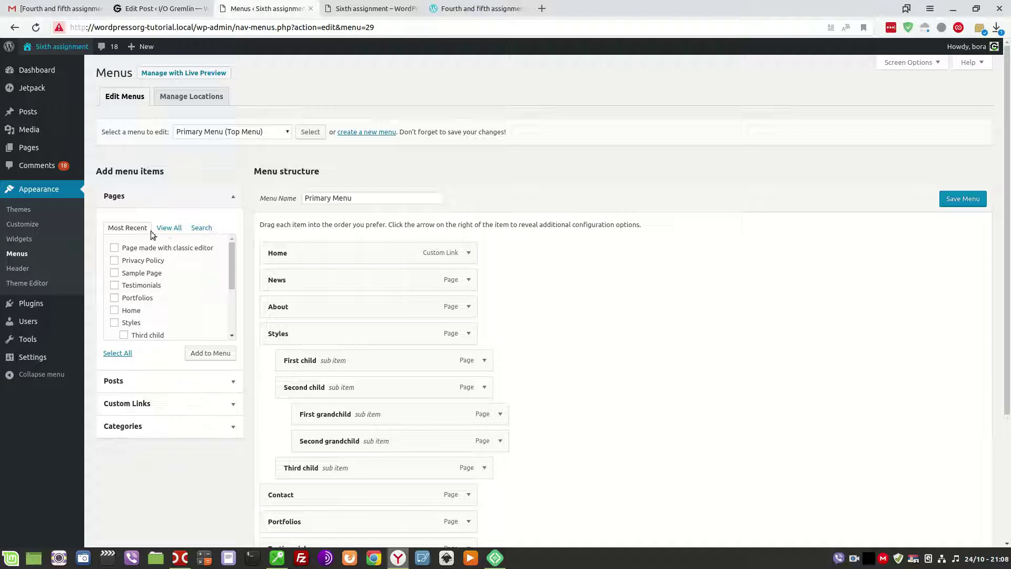
Add 'Page made with classic editor' from the Pages list to the Primary Menu.
drag(232, 261, 229, 279)
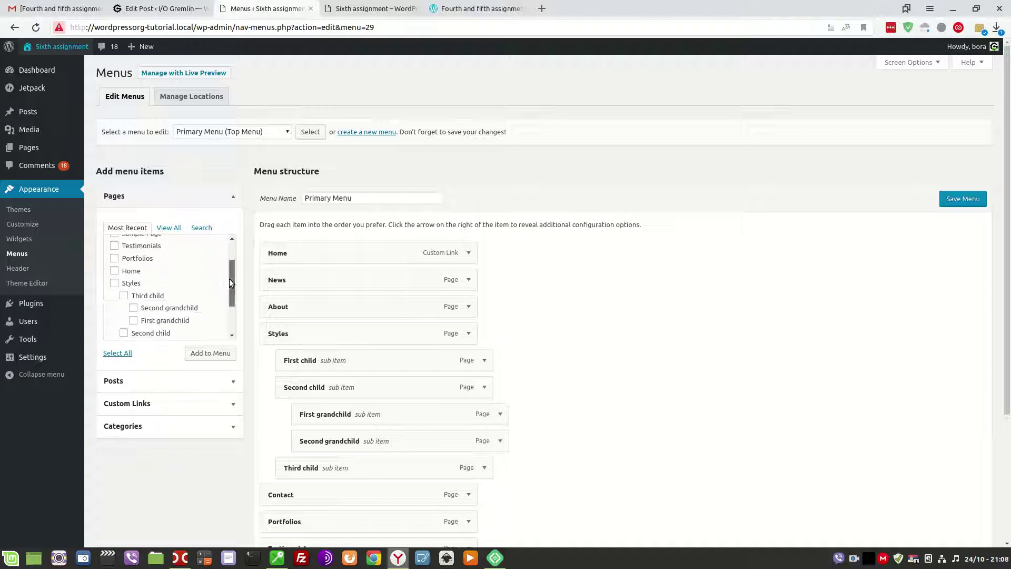
click(202, 227)
click(172, 228)
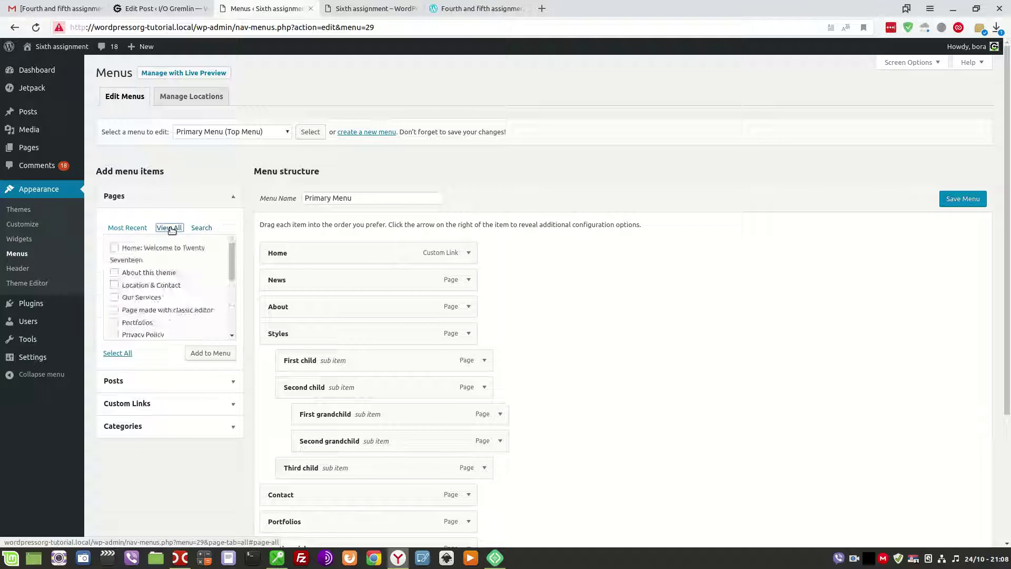
click(129, 227)
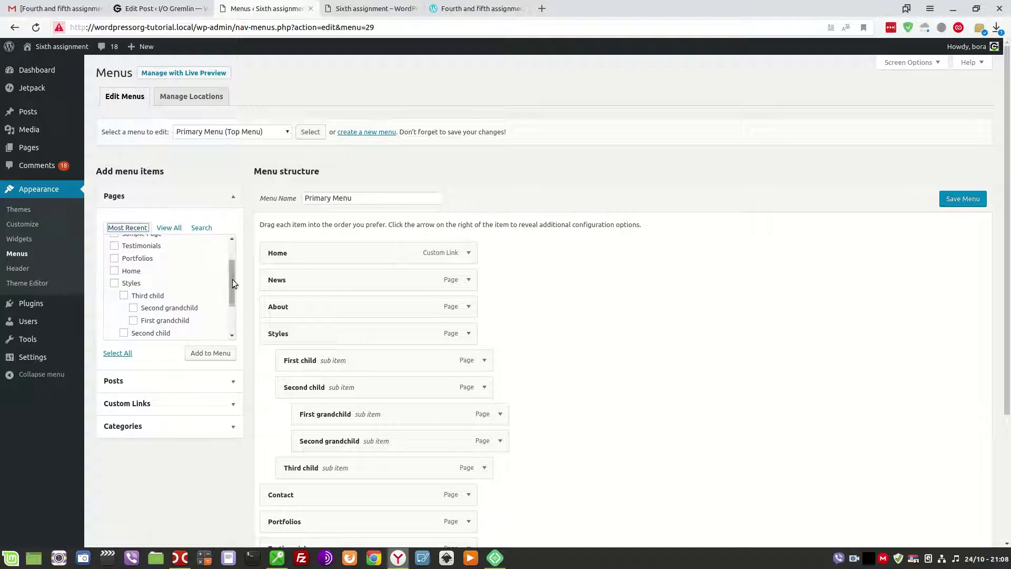
drag(232, 279, 233, 257)
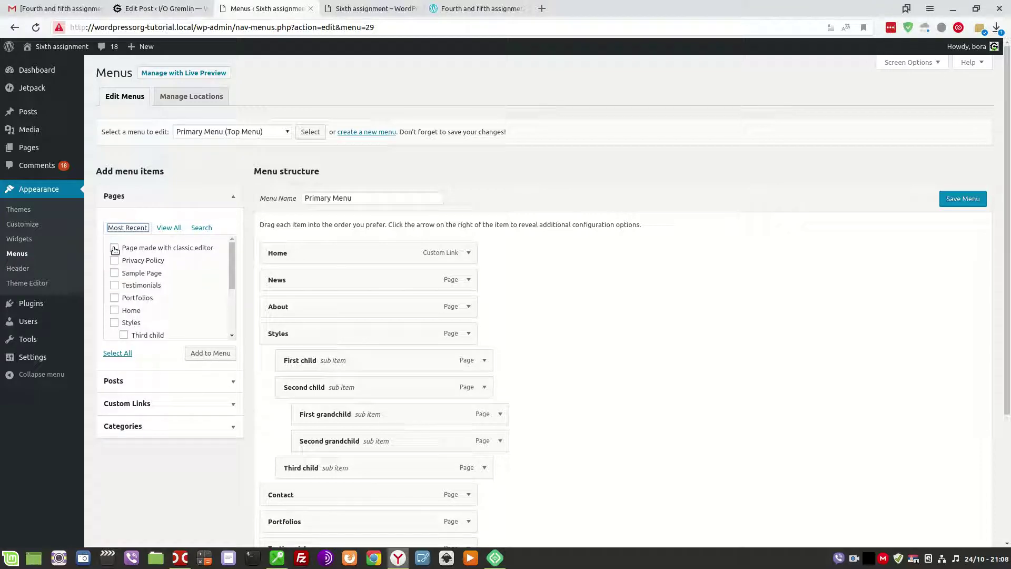
click(115, 249)
click(169, 228)
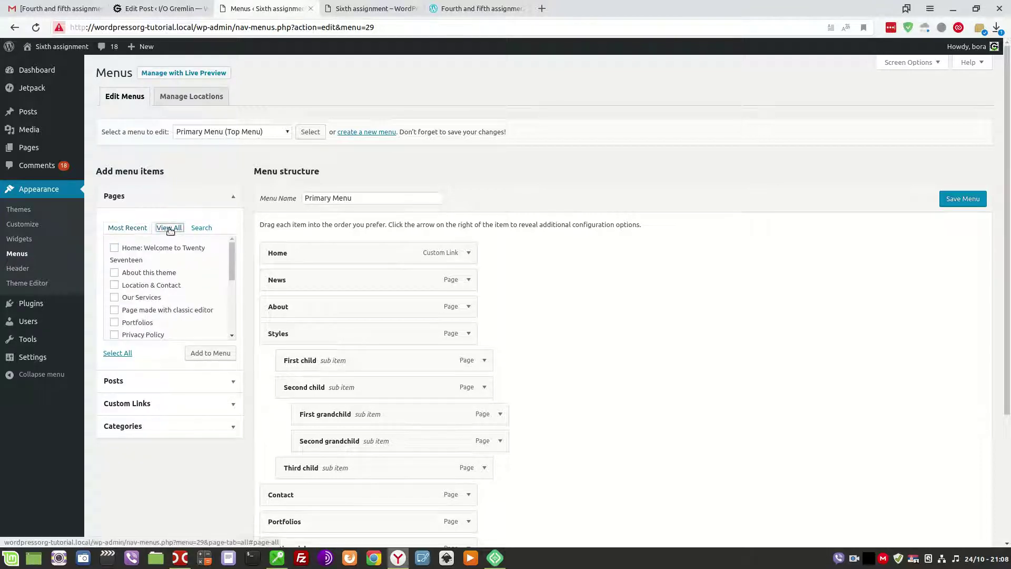
mouse_move(235, 248)
mouse_down()
mouse_move(236, 304)
mouse_move(235, 262)
mouse_up()
click(114, 264)
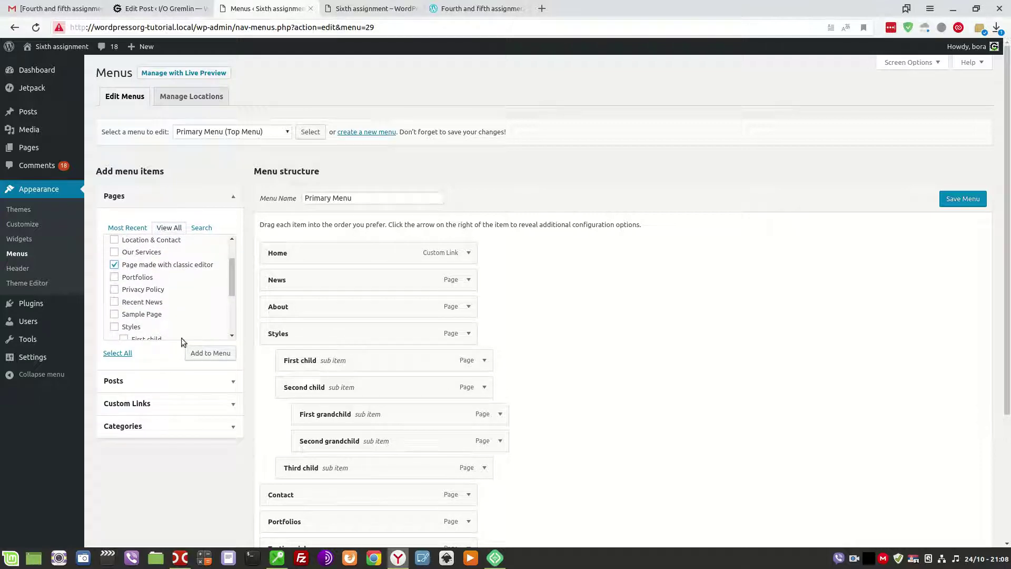
click(205, 358)
Drag the 'Page made with classic editor' item up to nest it under Home.
scroll(575, 347, down, 4)
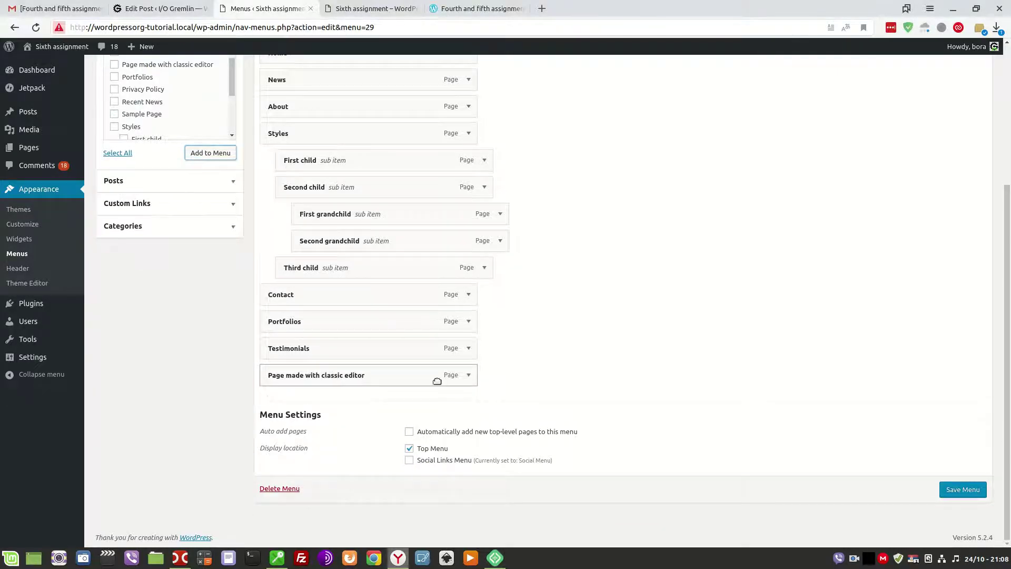
click(469, 375)
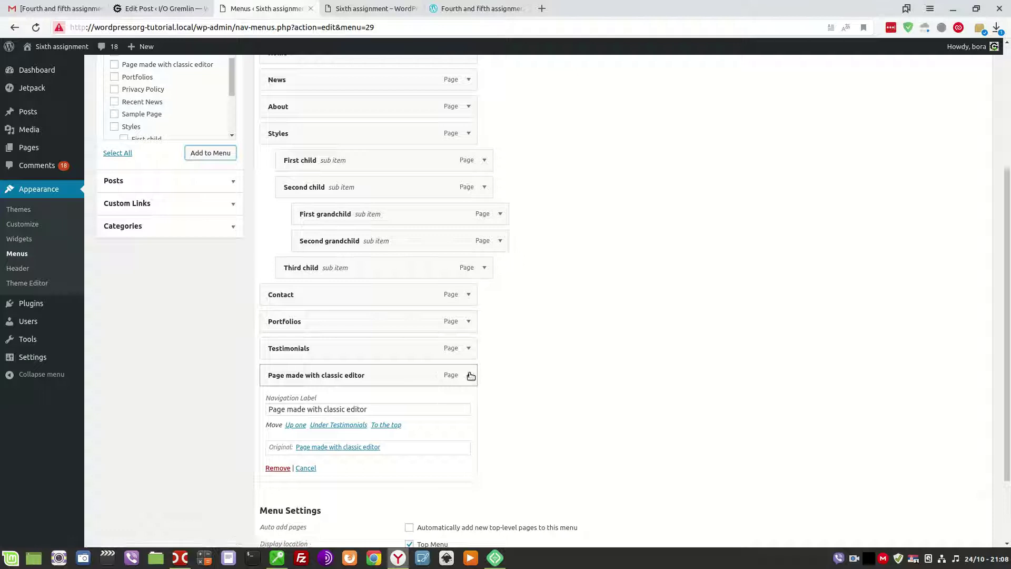
click(468, 374)
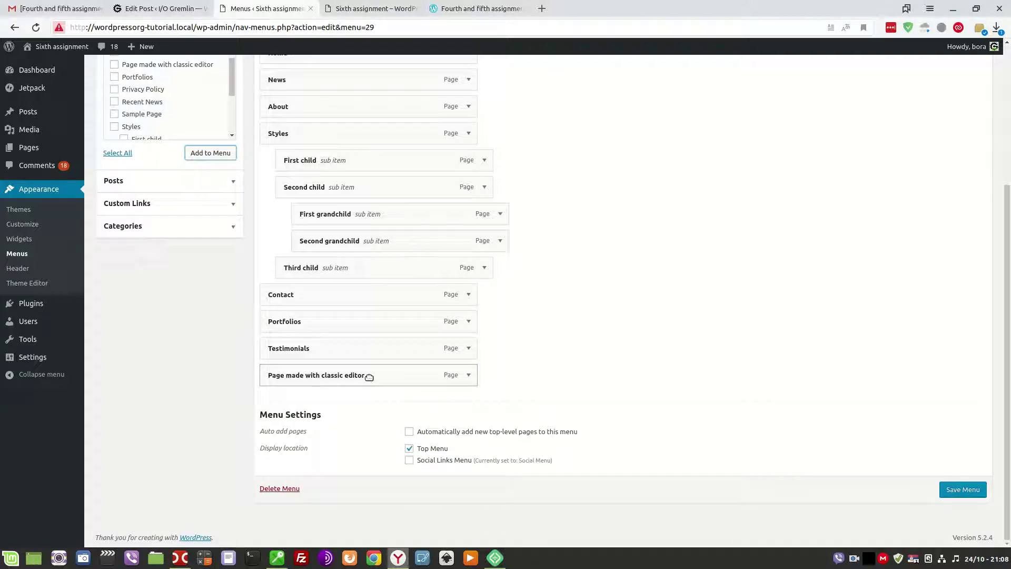
drag(369, 377, 368, 113)
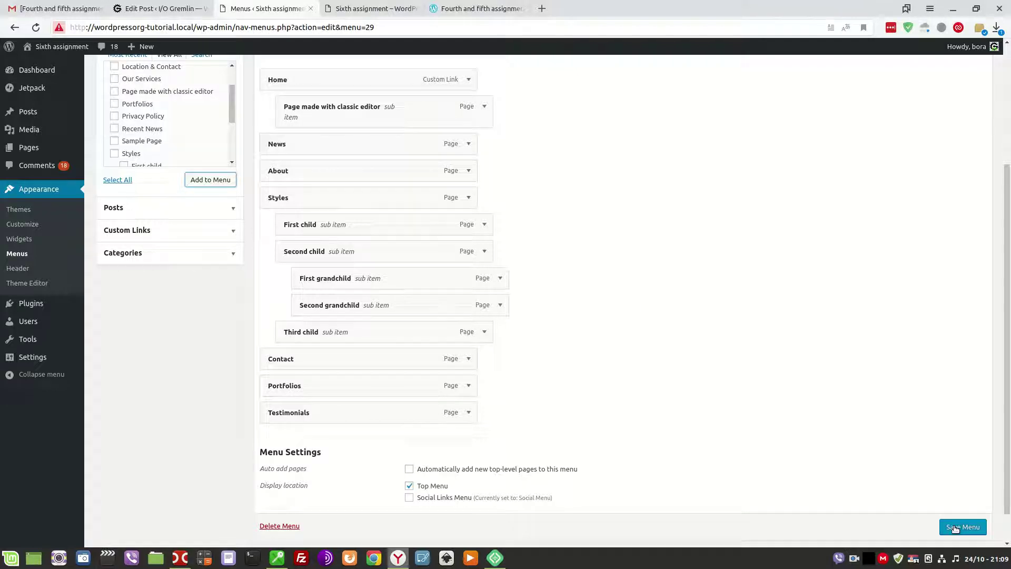
Save the Primary Menu and open the live site in a new tab.
scroll(899, 453, up, 5)
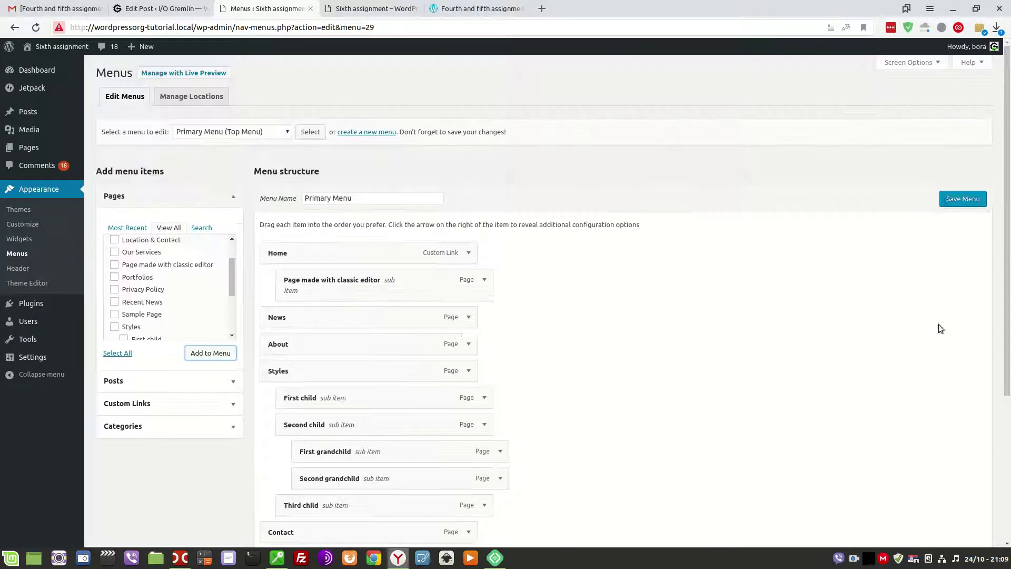
click(948, 202)
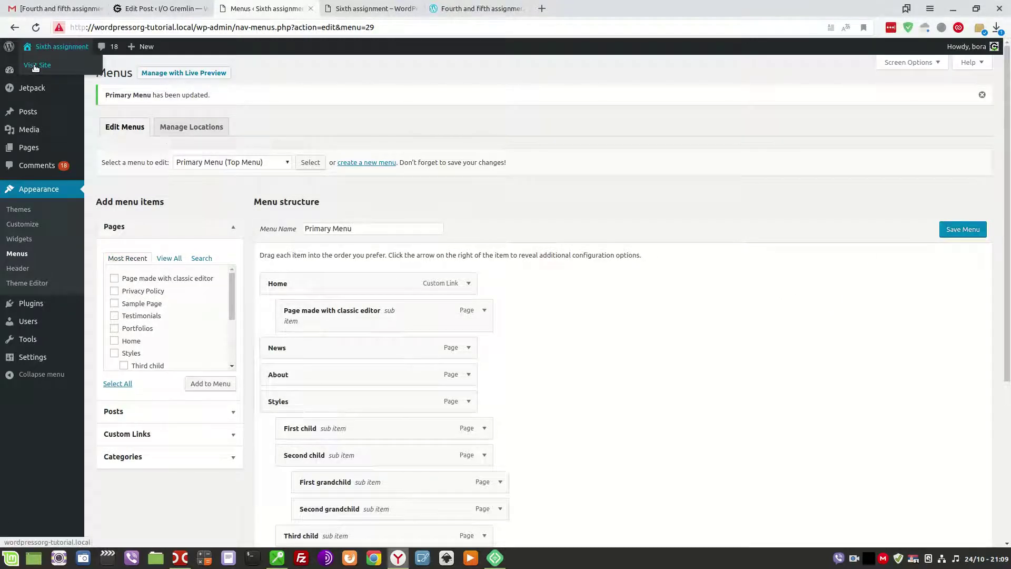
right_click(34, 67)
click(55, 73)
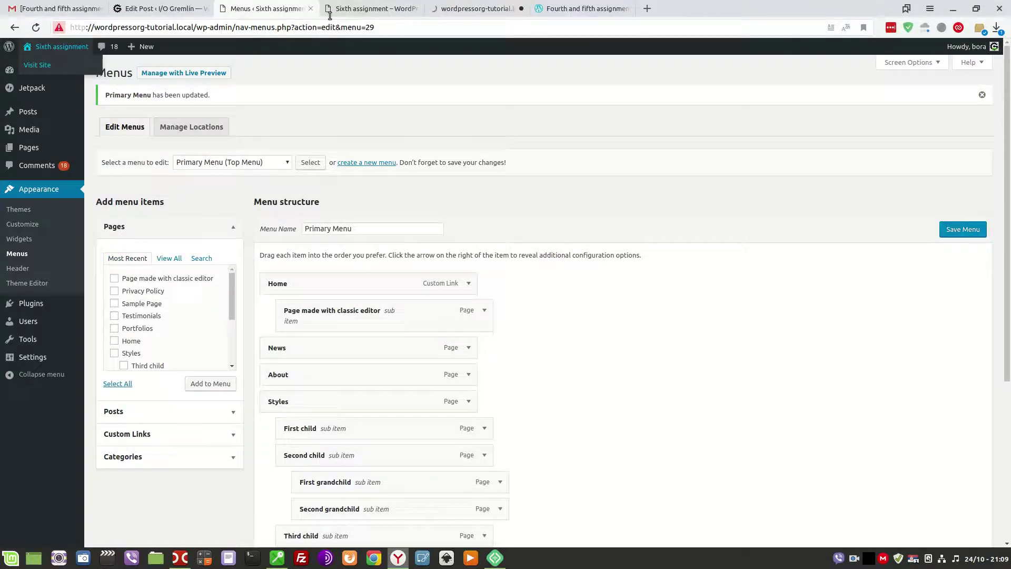
click(457, 6)
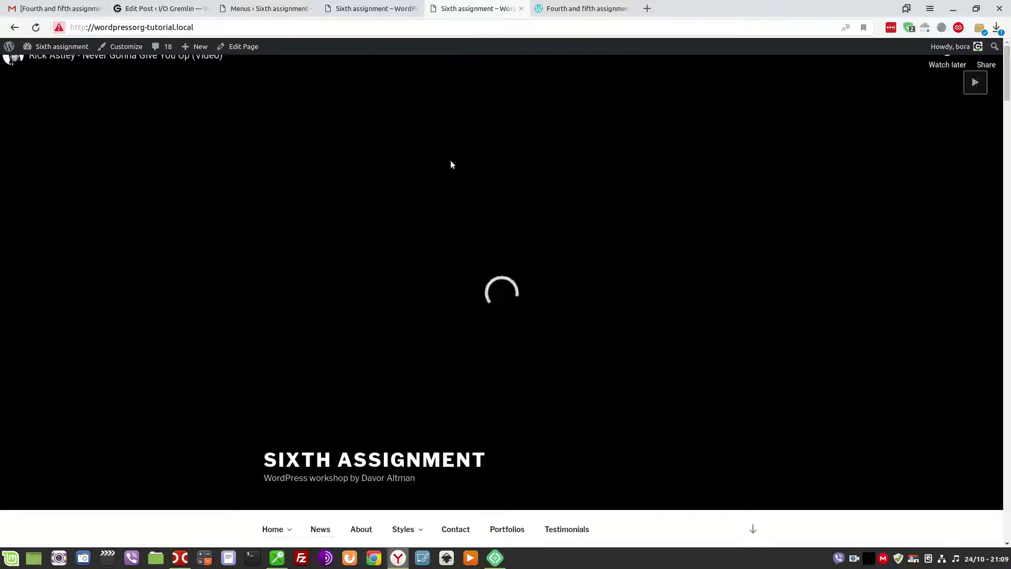
Open 'Page made with classic editor' from the live Home dropdown, then close that tab.
scroll(438, 184, down, 6)
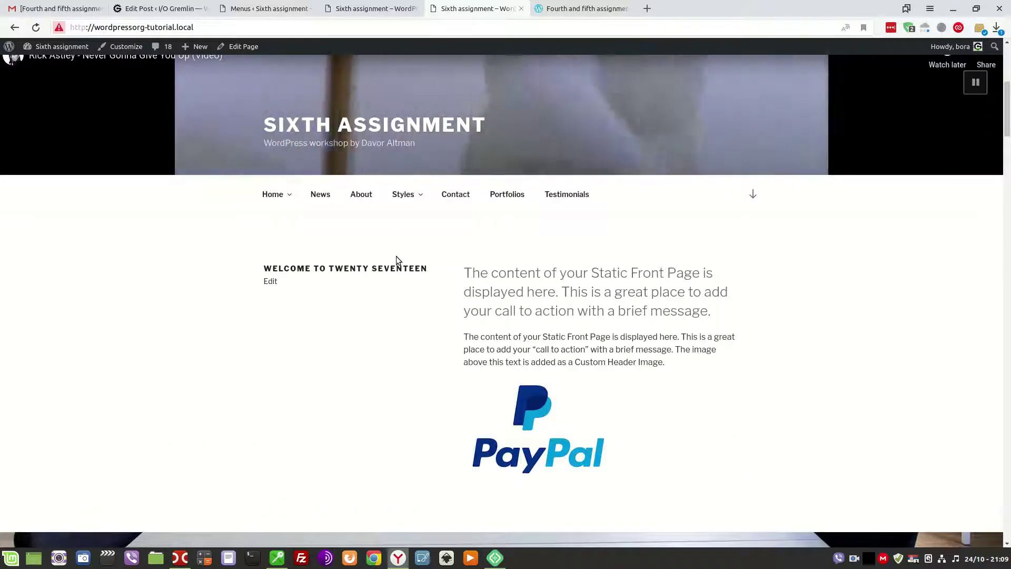
mouse_move(273, 195)
click(289, 228)
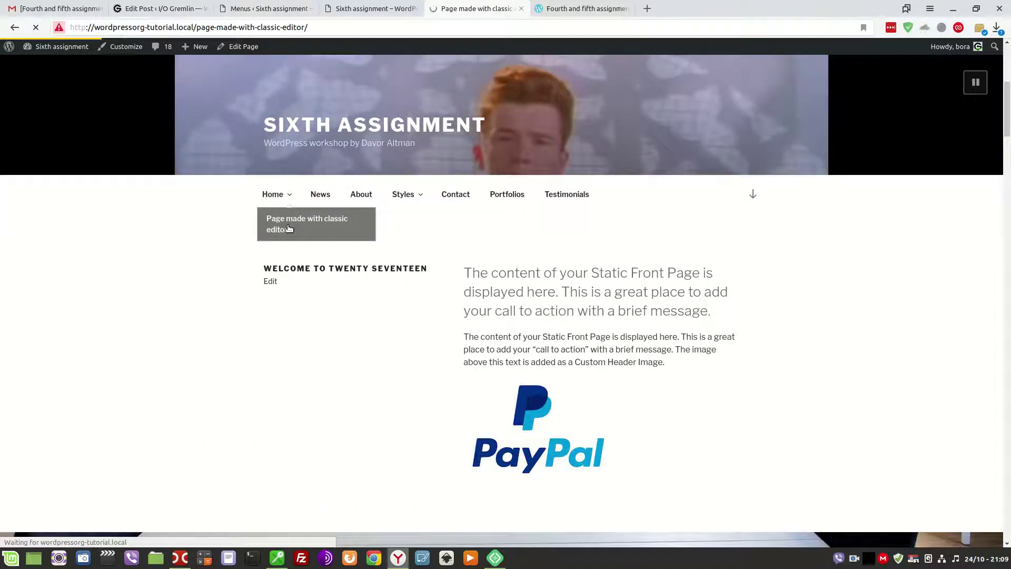
scroll(359, 229, down, 7)
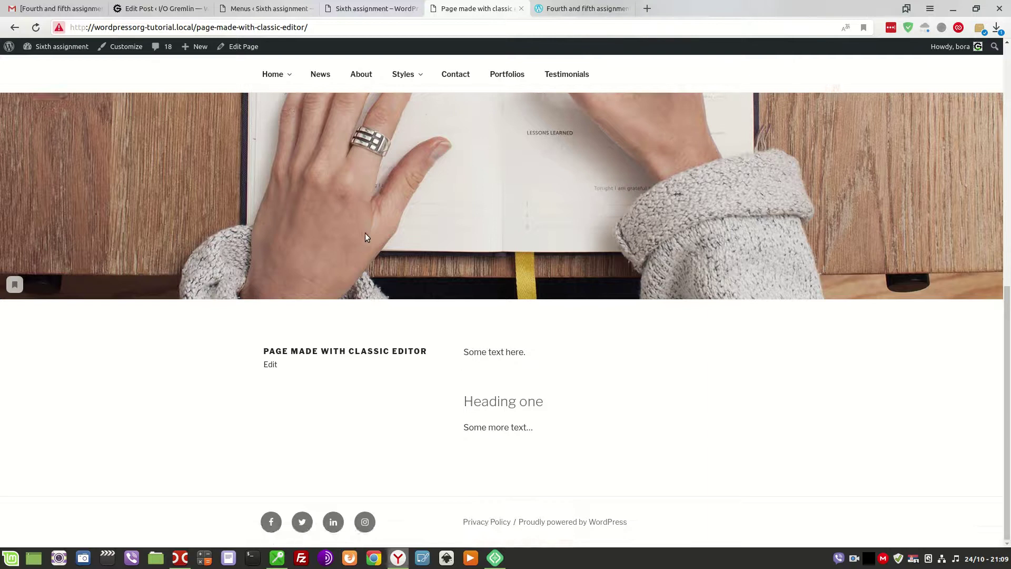
scroll(365, 232, up, 6)
scroll(529, 261, down, 6)
click(521, 9)
click(289, 6)
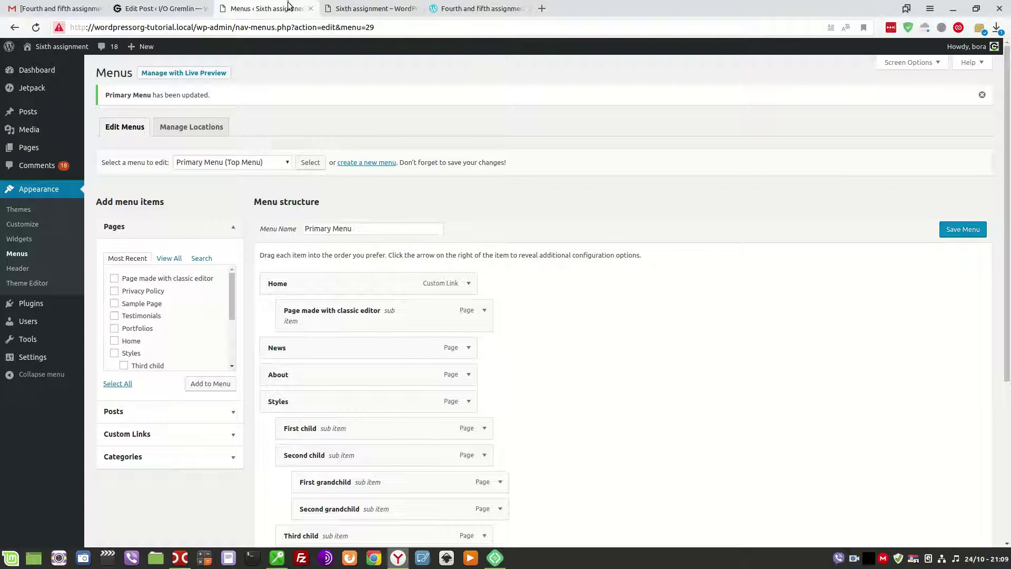
Set Block Editor as default for all users, disallow editor switching, and save Writing Settings.
click(161, 9)
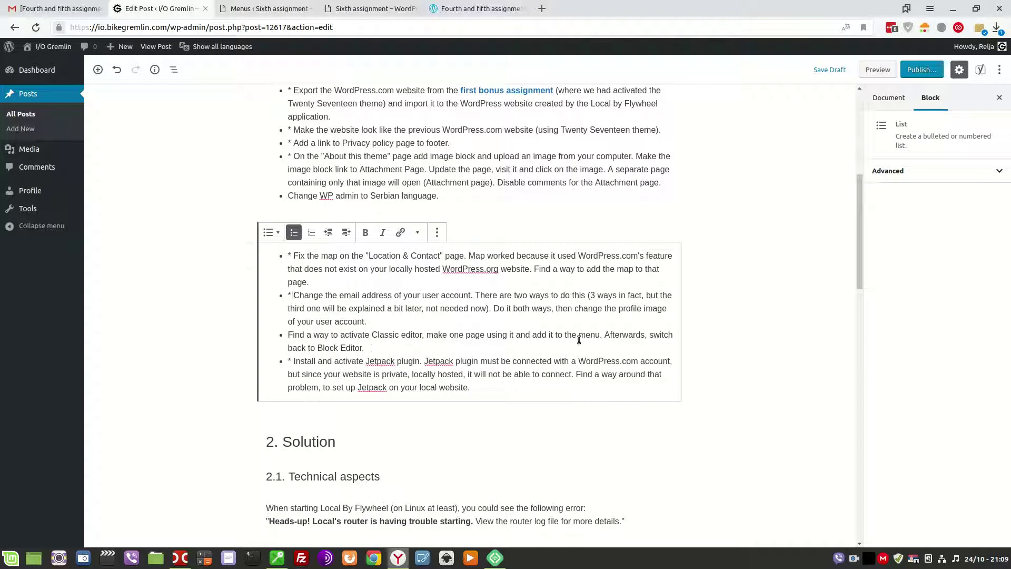
click(268, 9)
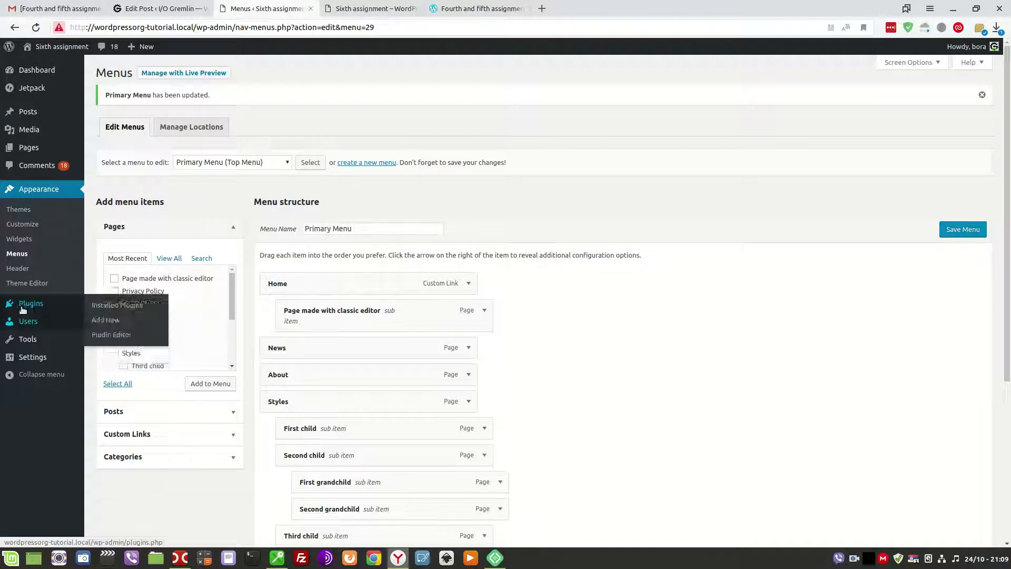
mouse_move(29, 354)
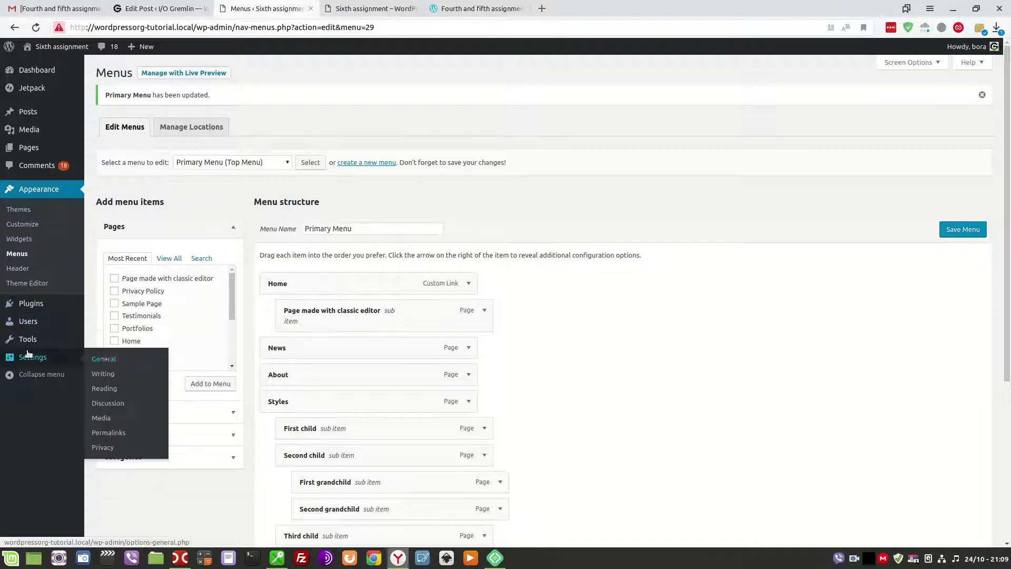
click(105, 374)
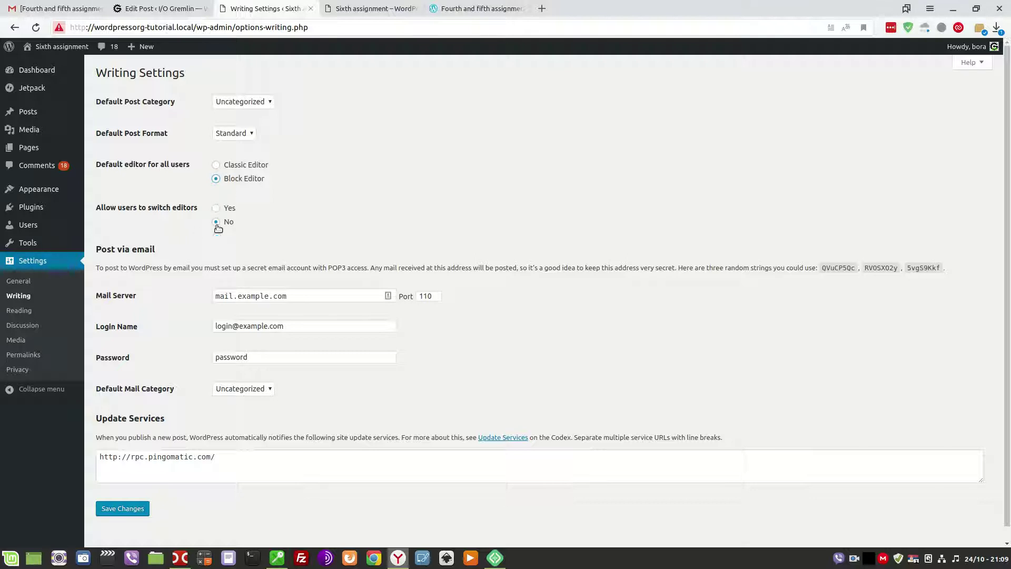
click(122, 508)
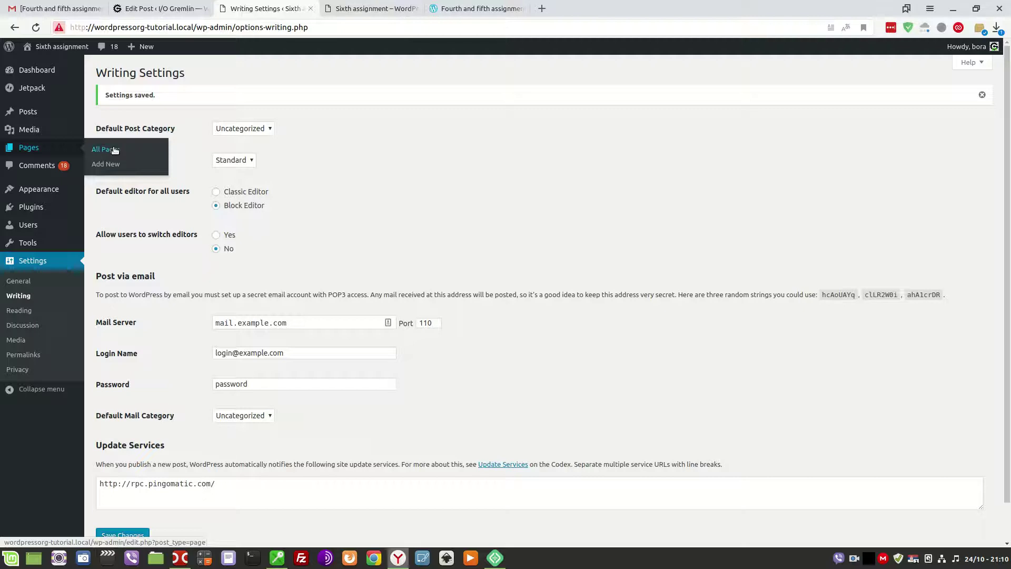
Open the Our Services page in the editor, then go back to All Pages.
click(112, 150)
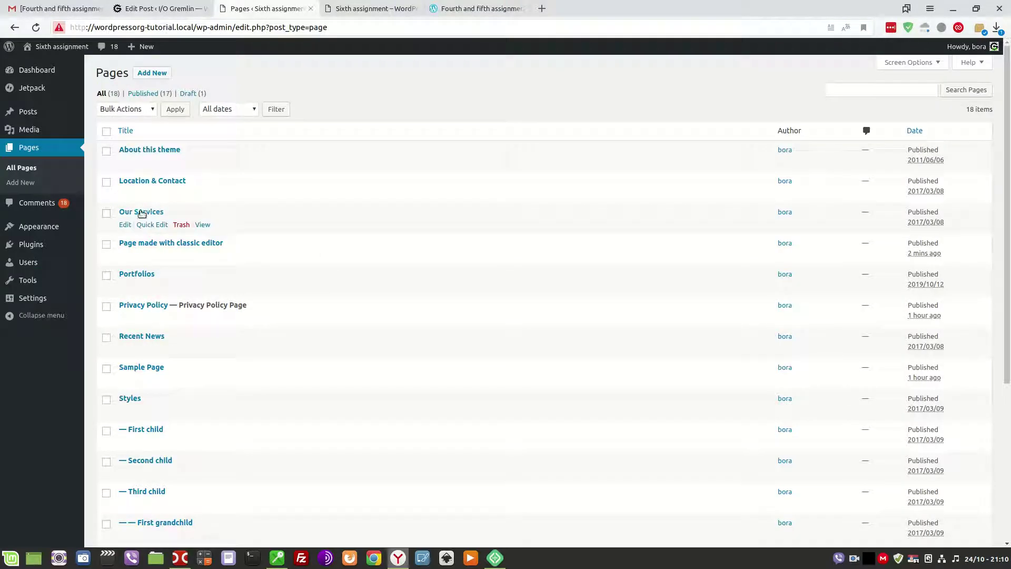
click(142, 213)
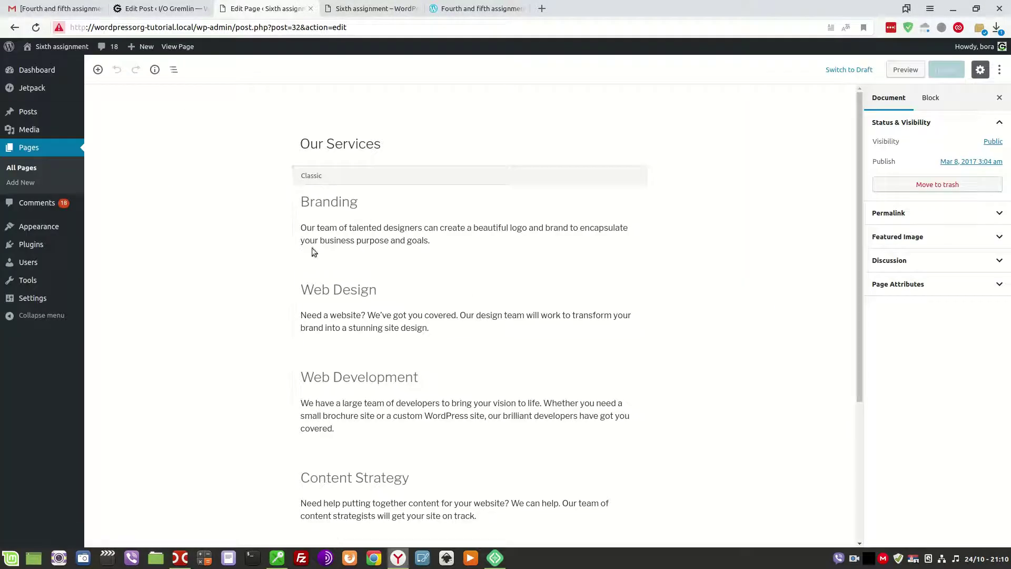
click(29, 169)
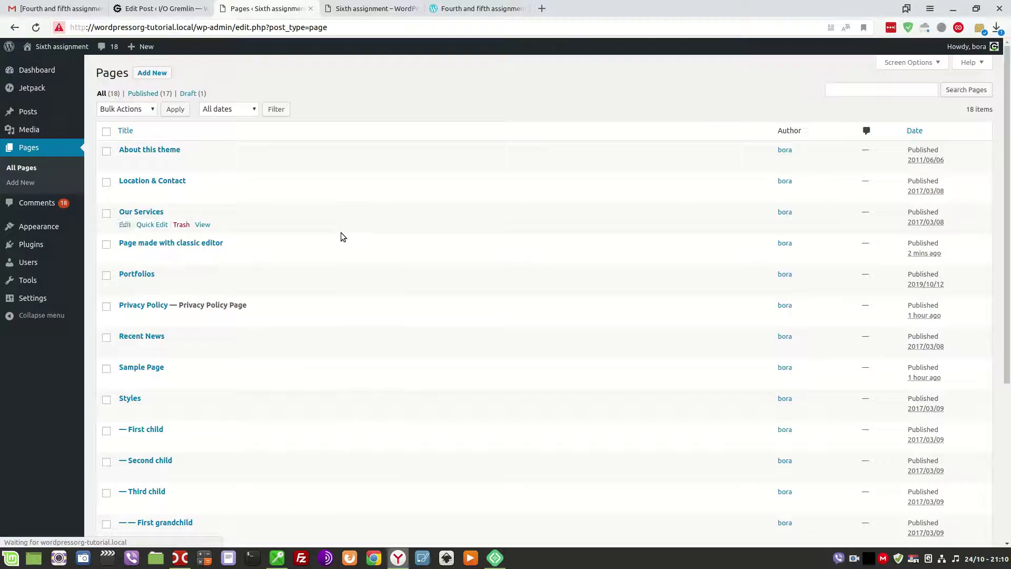
scroll(372, 258, down, 5)
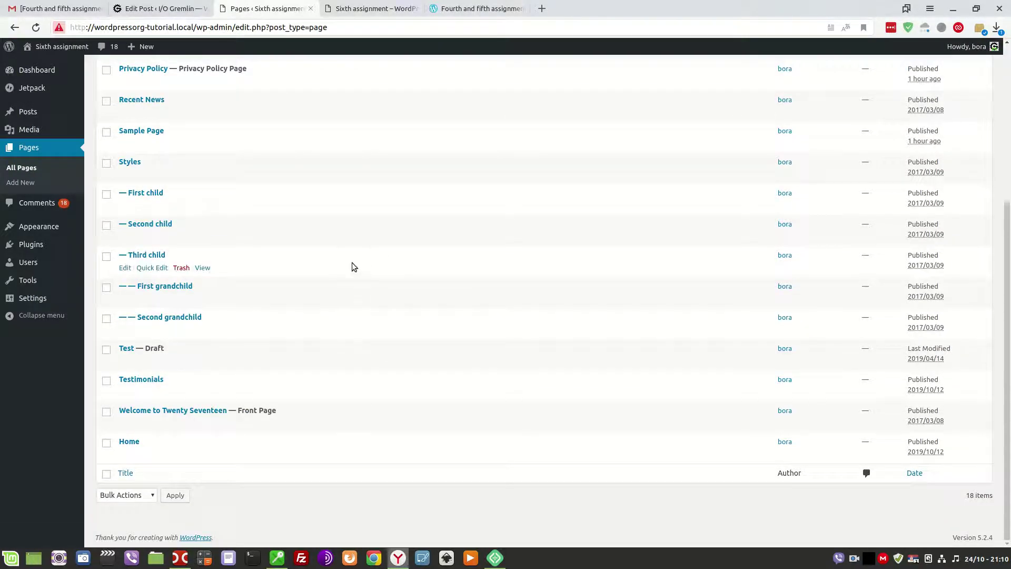
scroll(353, 266, up, 3)
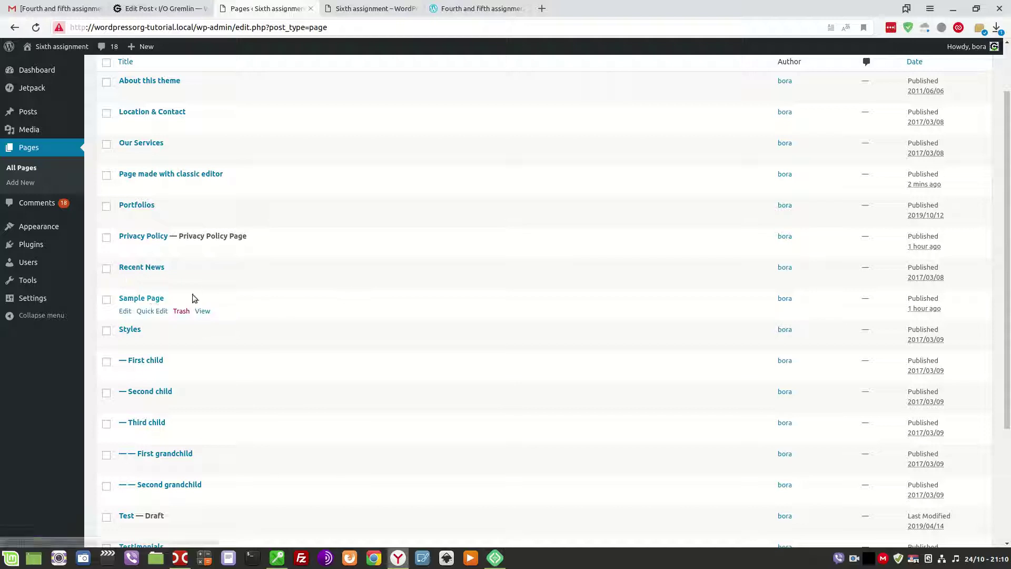
Look over the Privacy Policy page in the Block Editor, then return to All Pages.
click(142, 237)
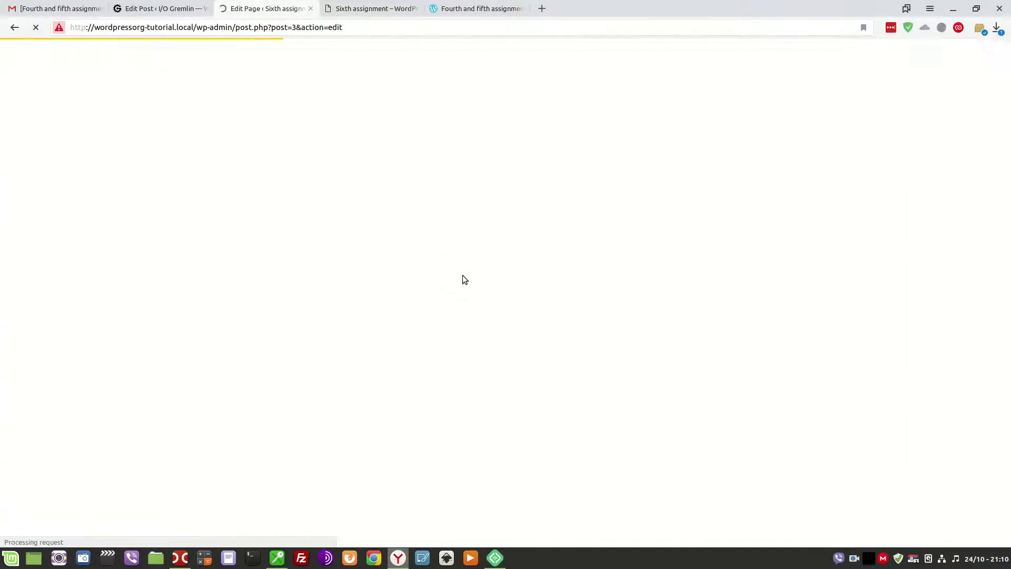
click(365, 312)
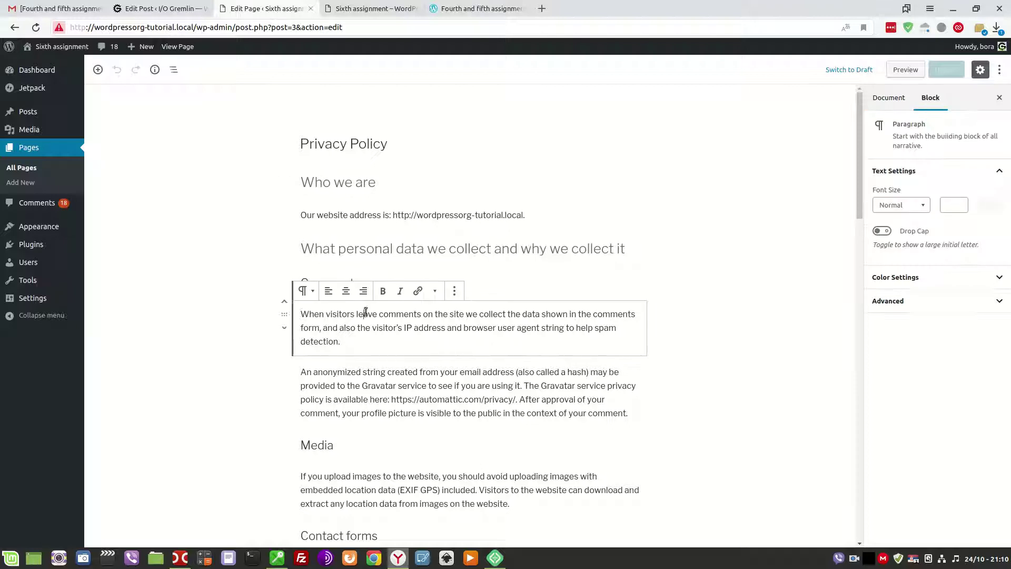
click(22, 168)
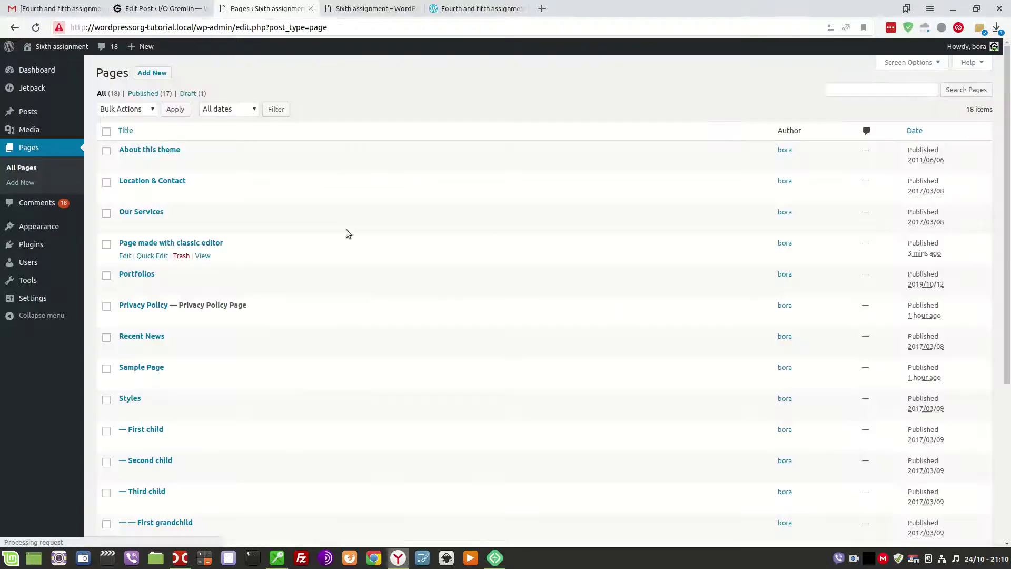
scroll(269, 291, down, 5)
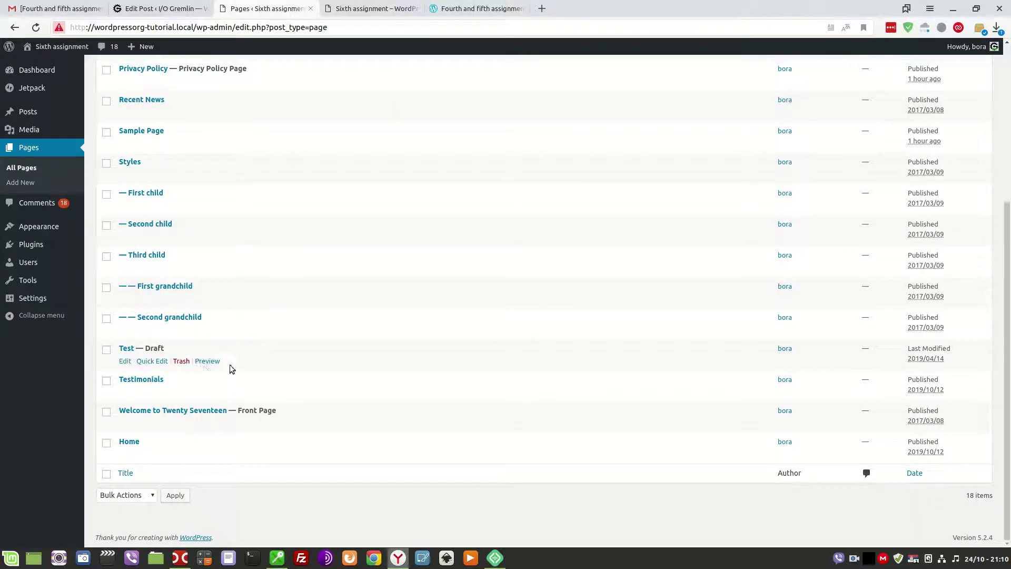
scroll(200, 388, up, 3)
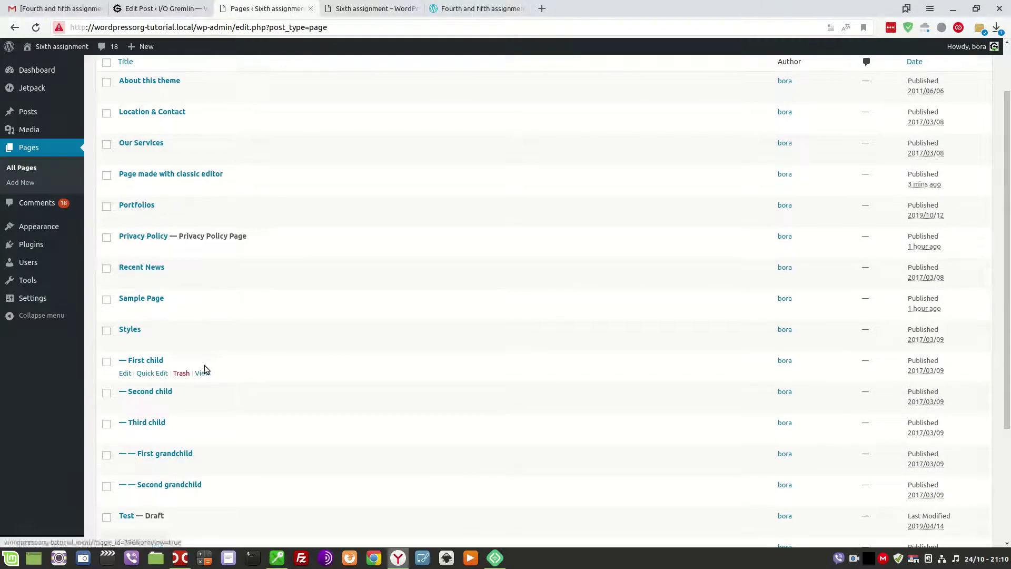
Convert the Classic block of 'Page made with classic editor' into separate blocks and update the page.
click(133, 176)
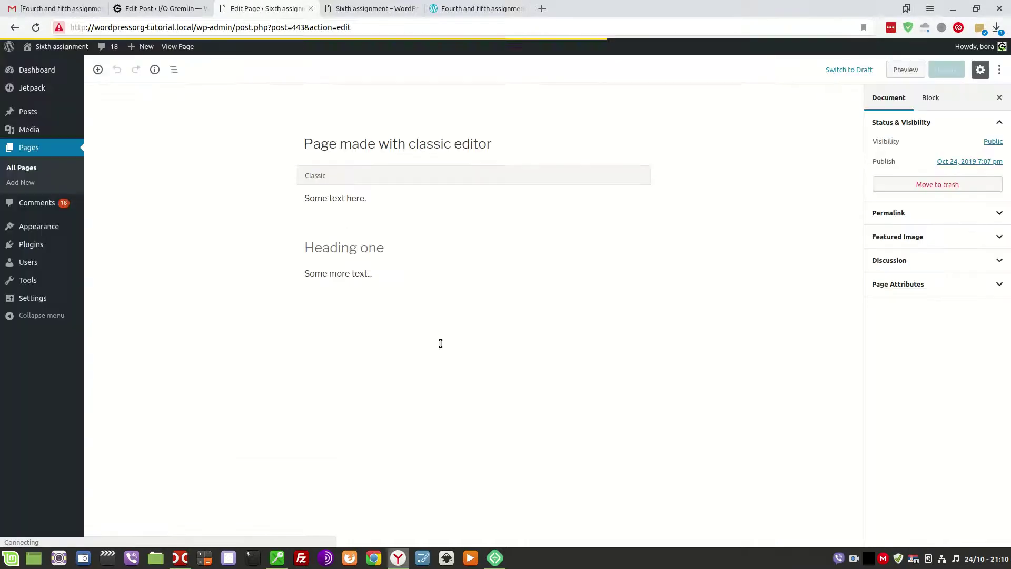
click(517, 205)
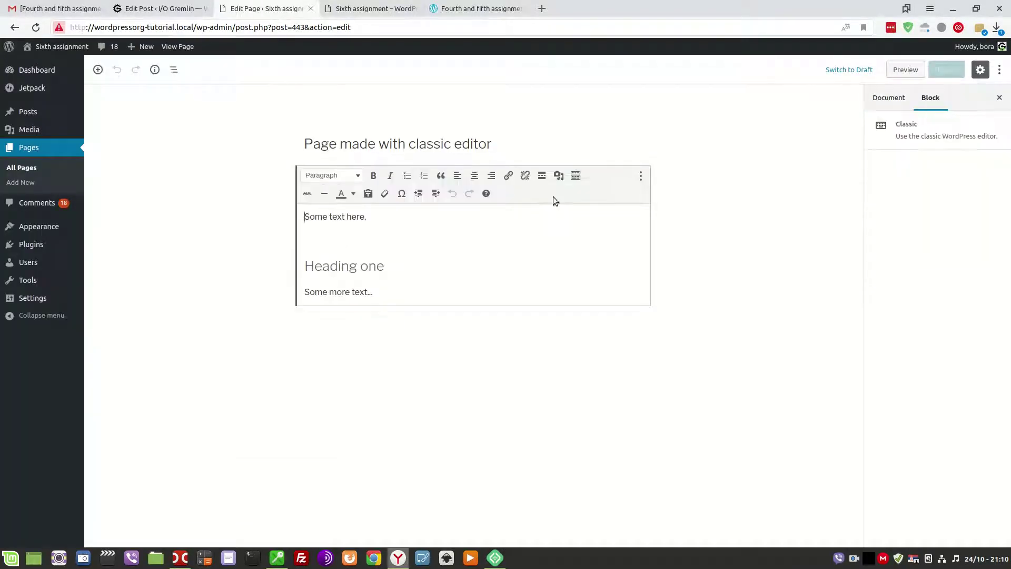
click(638, 179)
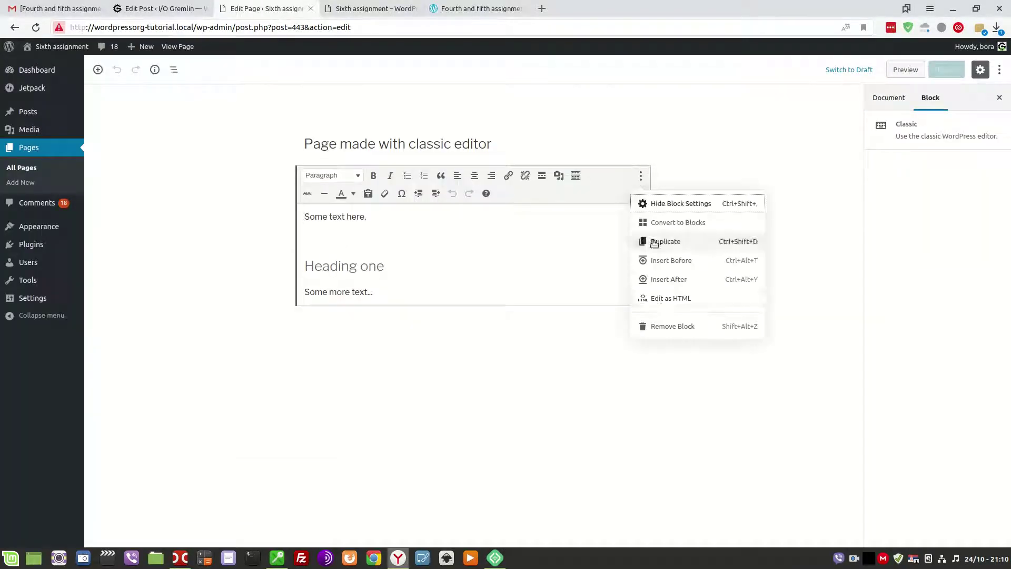
click(676, 223)
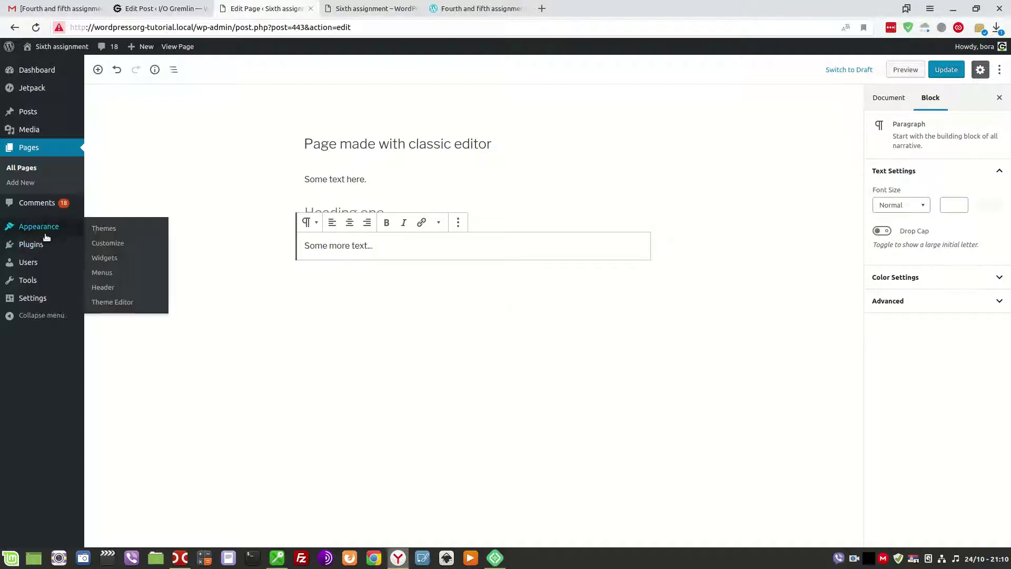
mouse_move(40, 300)
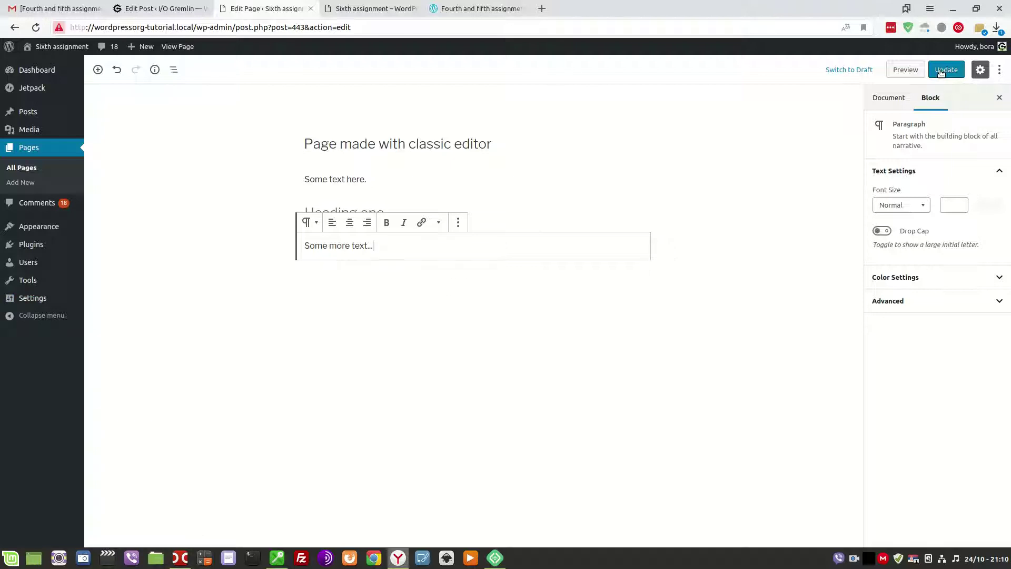
click(941, 71)
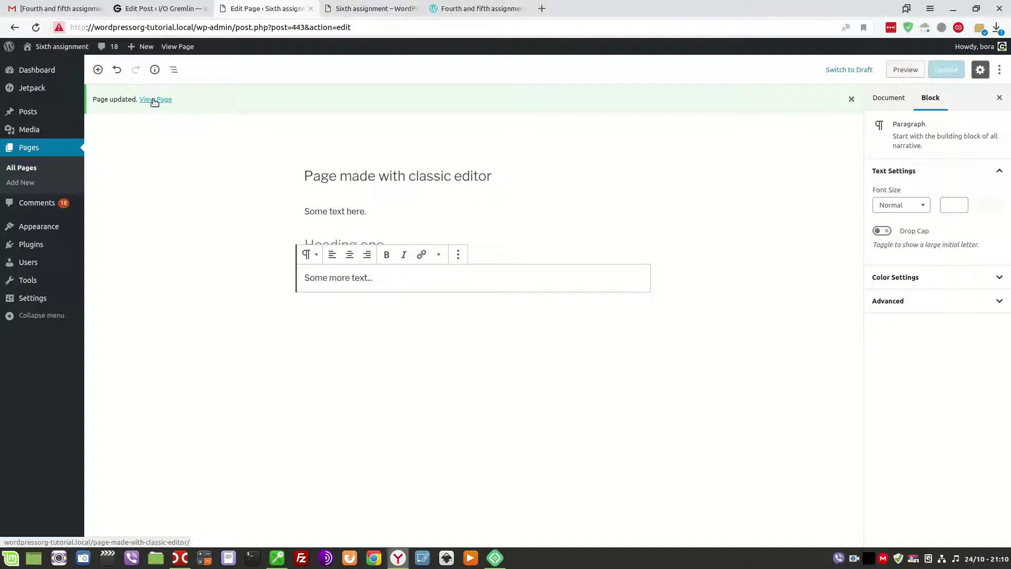
mouse_move(40, 73)
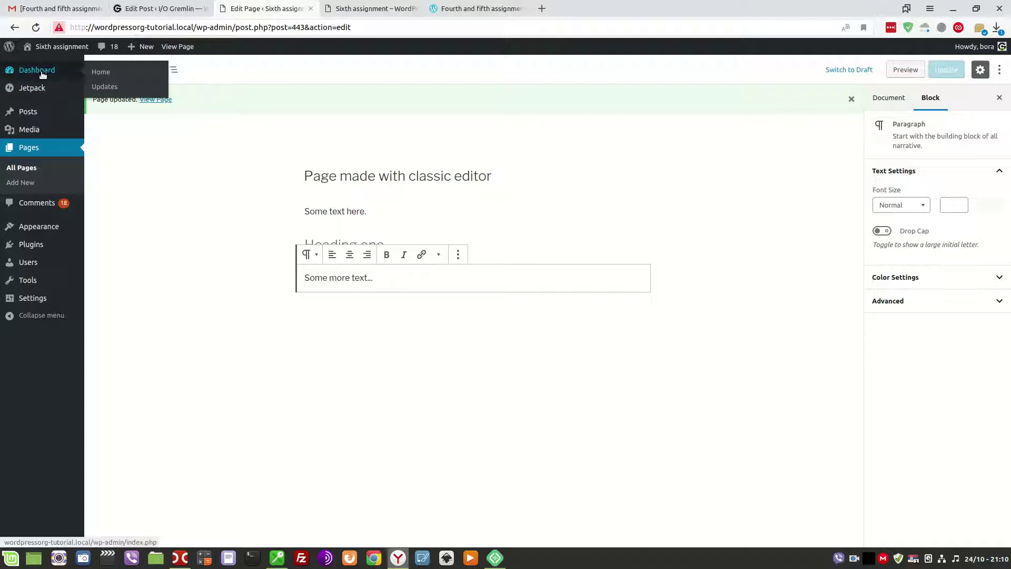
Add an asterisk before the Classic editor item in the I/O Gremlin post, then return to the page editor.
click(139, 5)
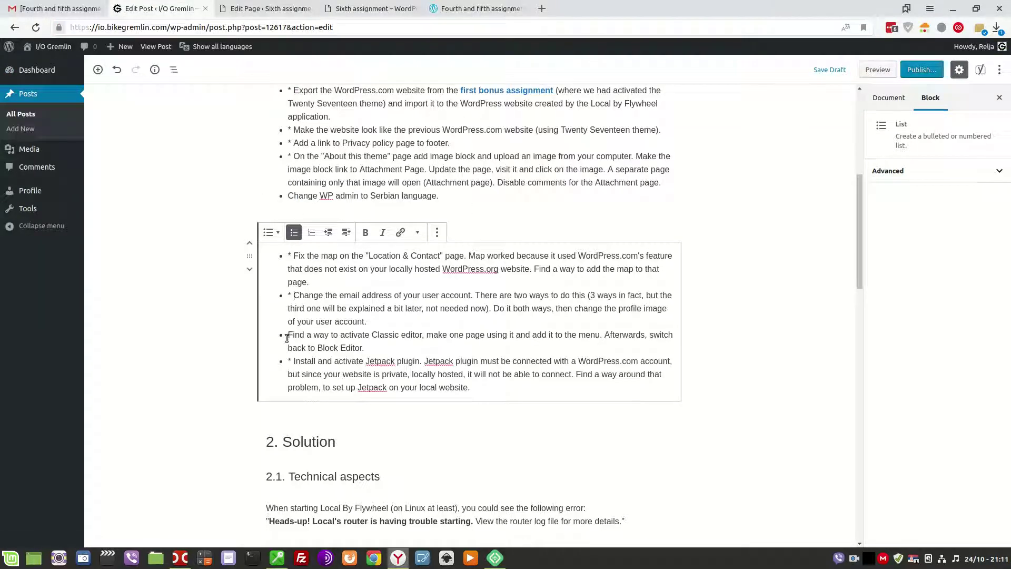
text(*)
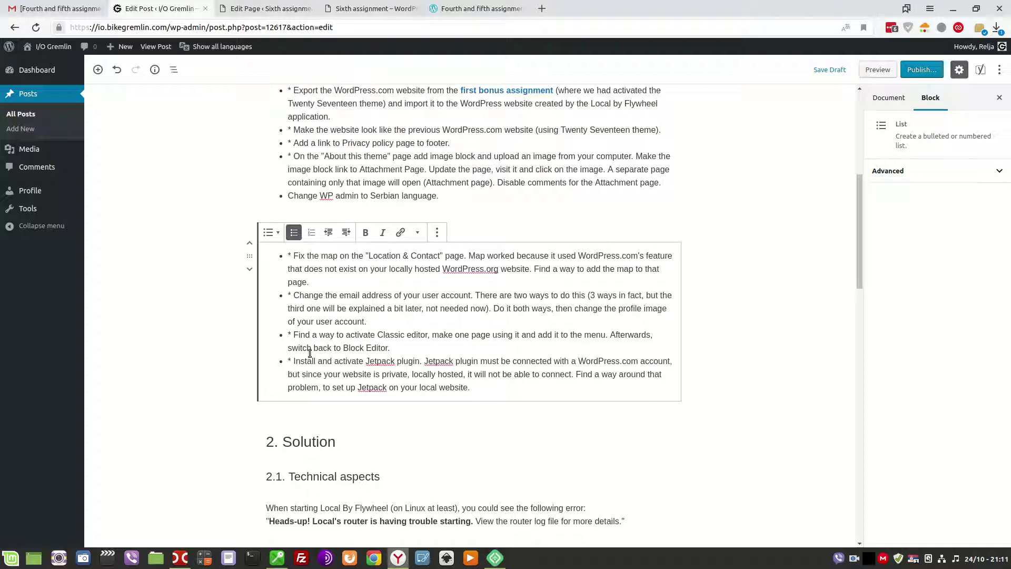
scroll(304, 318, up, 3)
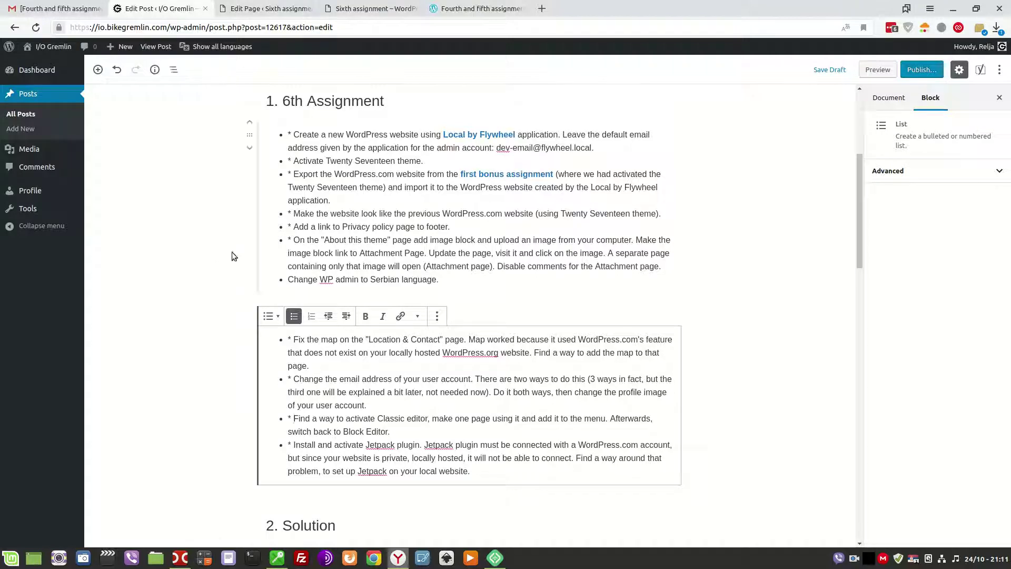
click(268, 7)
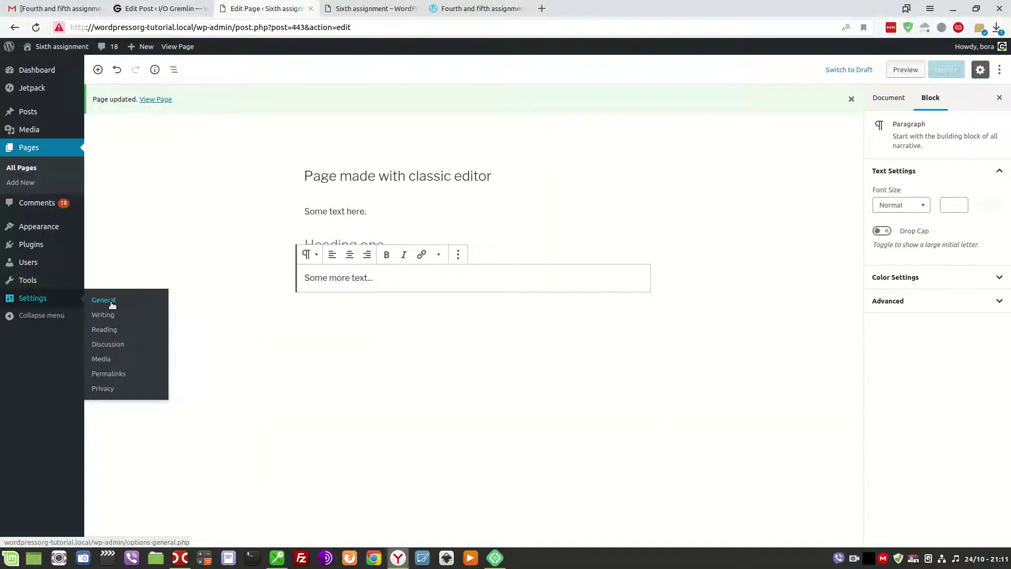
Choose Српски језик as Site Language in General Settings, keep week start on Monday, and save.
click(104, 300)
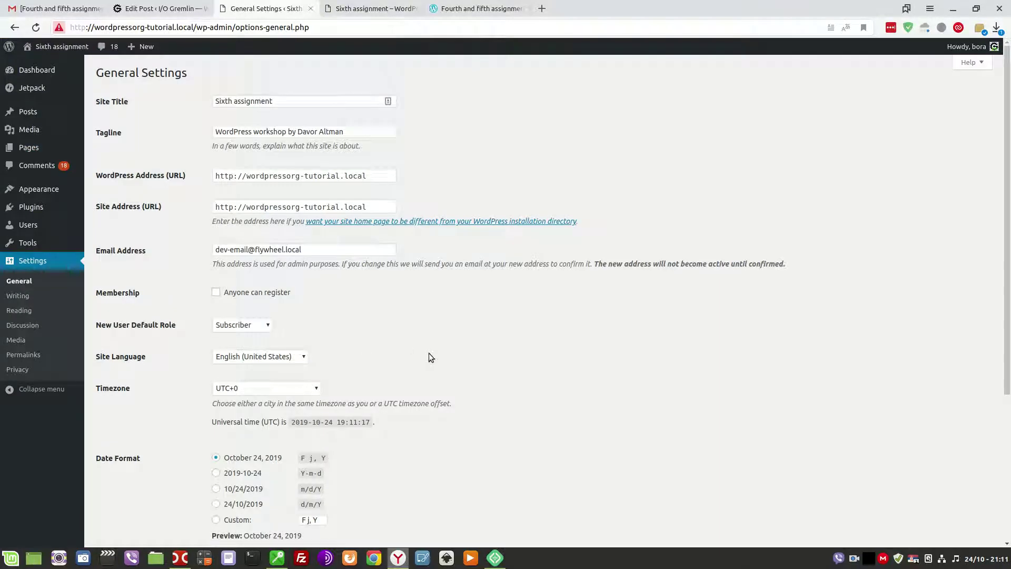
scroll(460, 365, down, 3)
click(295, 273)
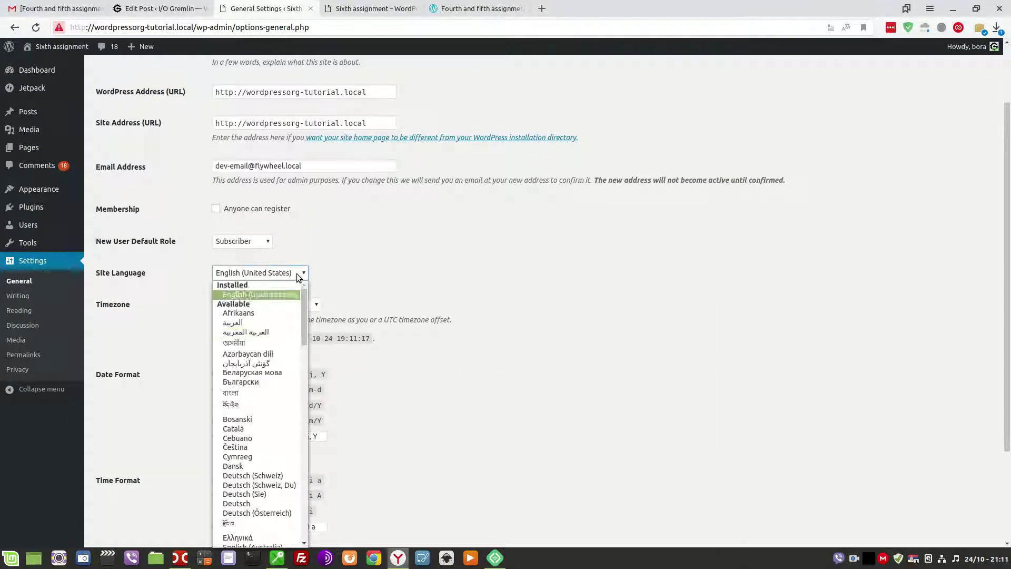
scroll(274, 330, down, 3)
scroll(273, 330, down, 2)
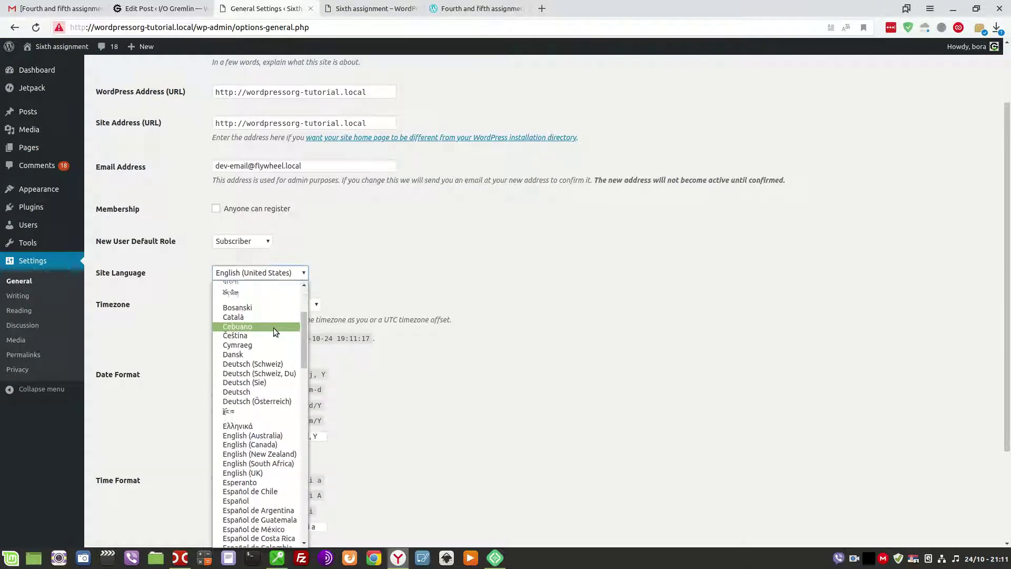
scroll(273, 330, down, 1)
scroll(275, 331, up, 6)
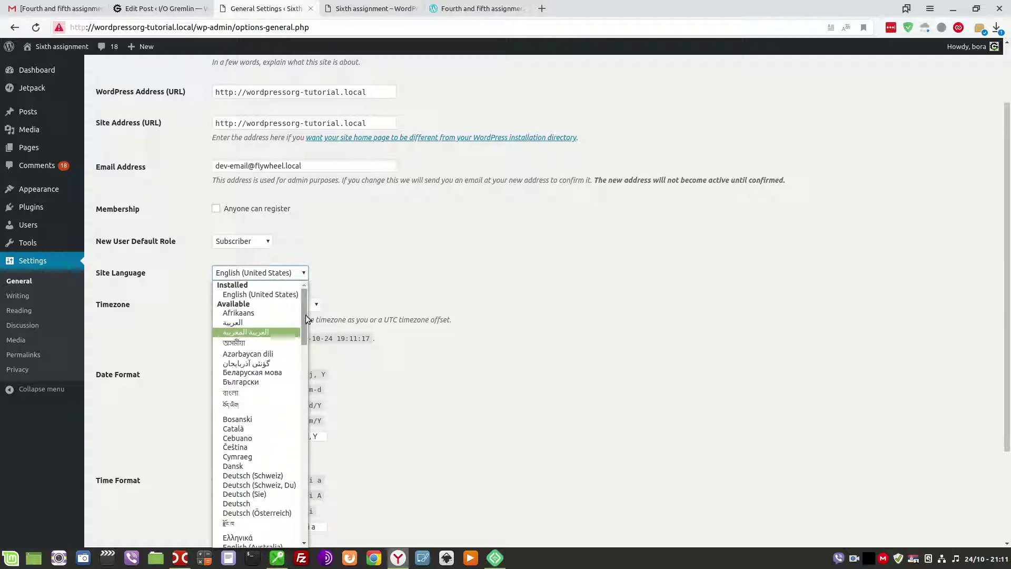
drag(305, 315, 298, 490)
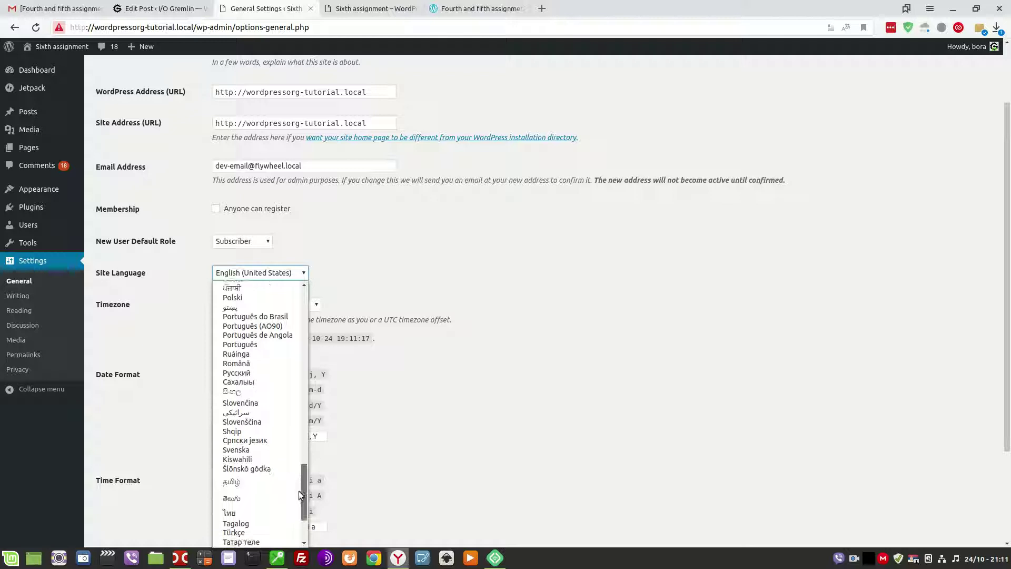
click(233, 441)
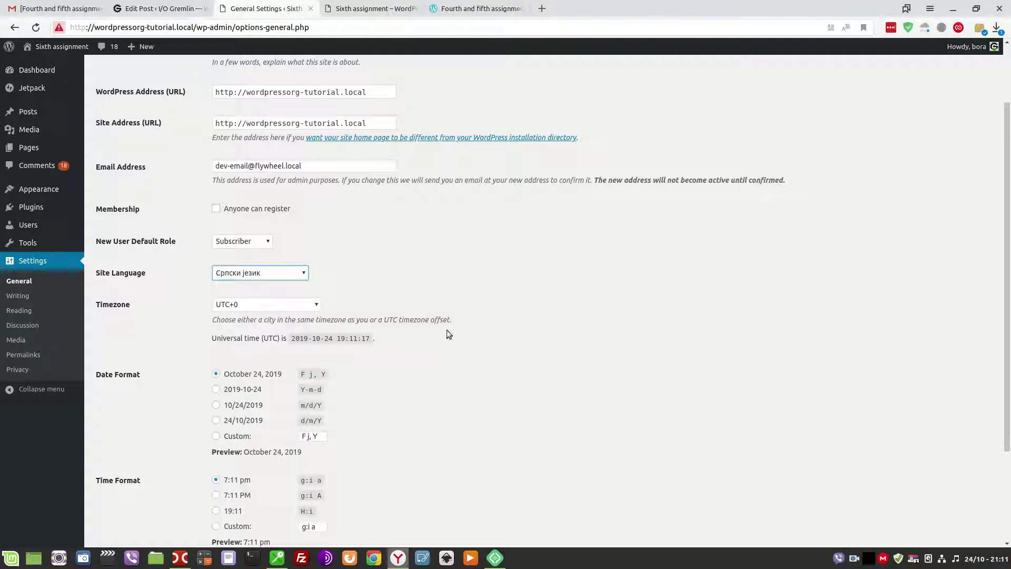
scroll(415, 381, down, 5)
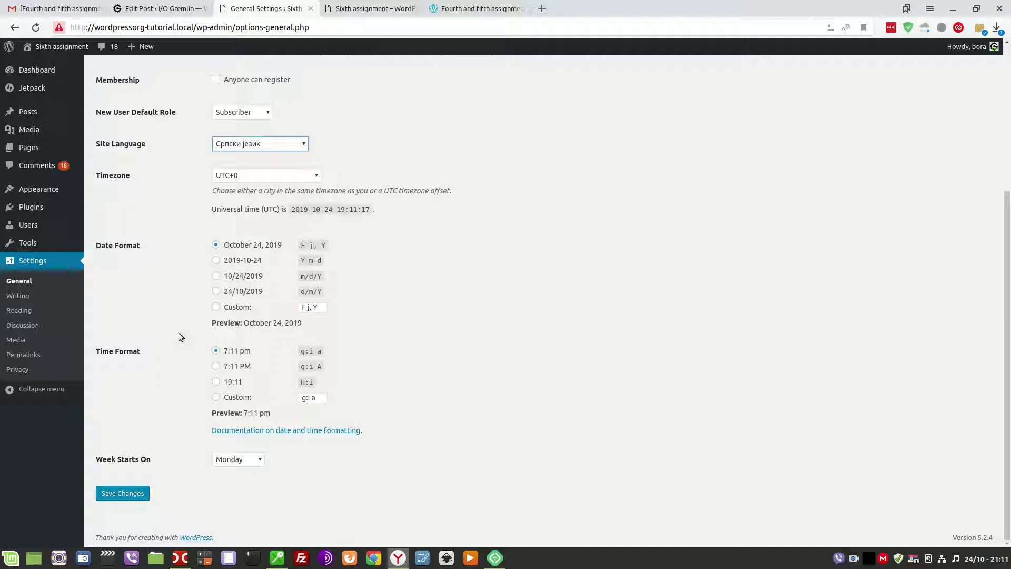
click(233, 460)
click(229, 481)
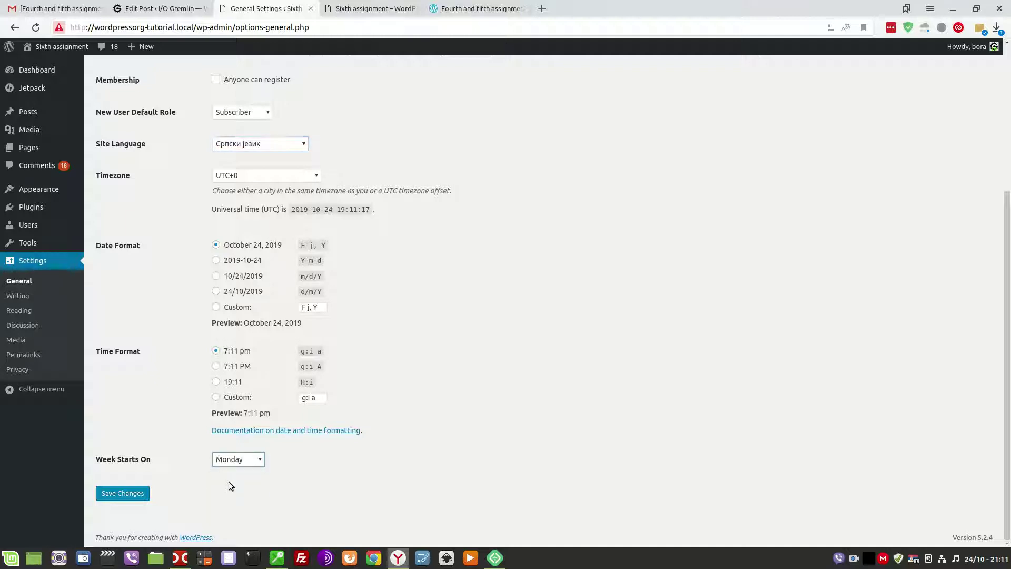
click(108, 498)
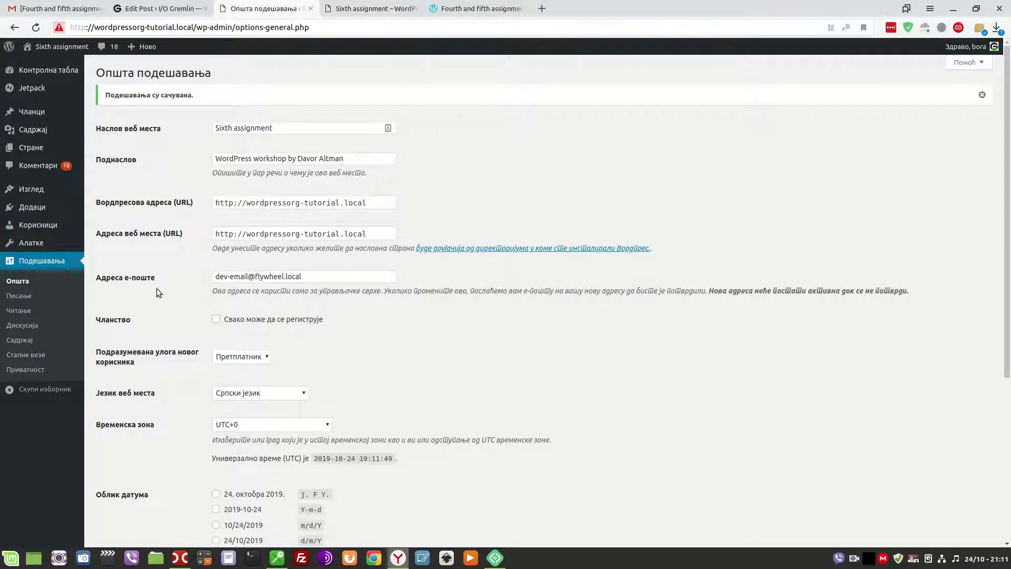
Switch Site Language back to English (United States) and save General Settings.
click(267, 396)
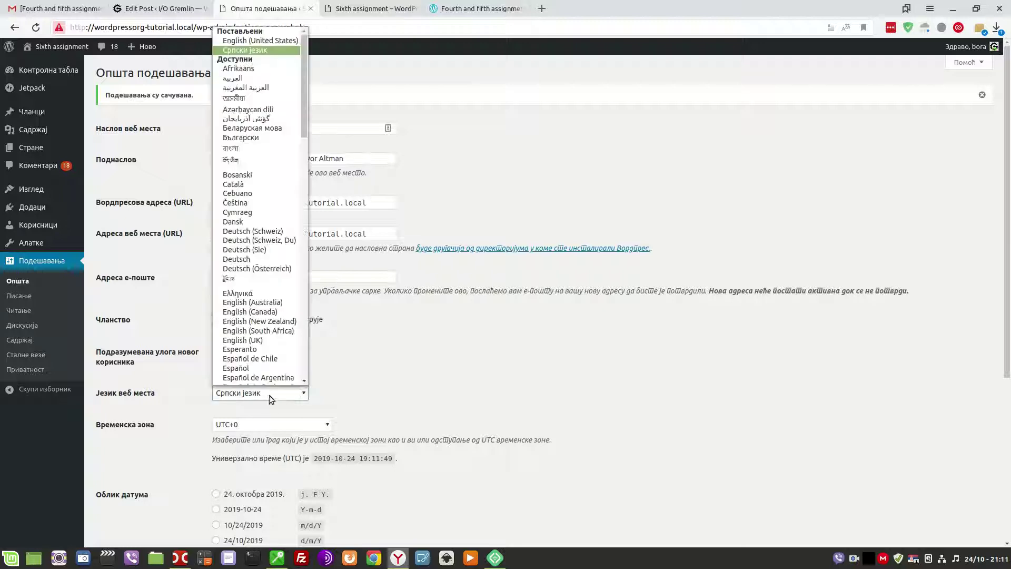
click(257, 43)
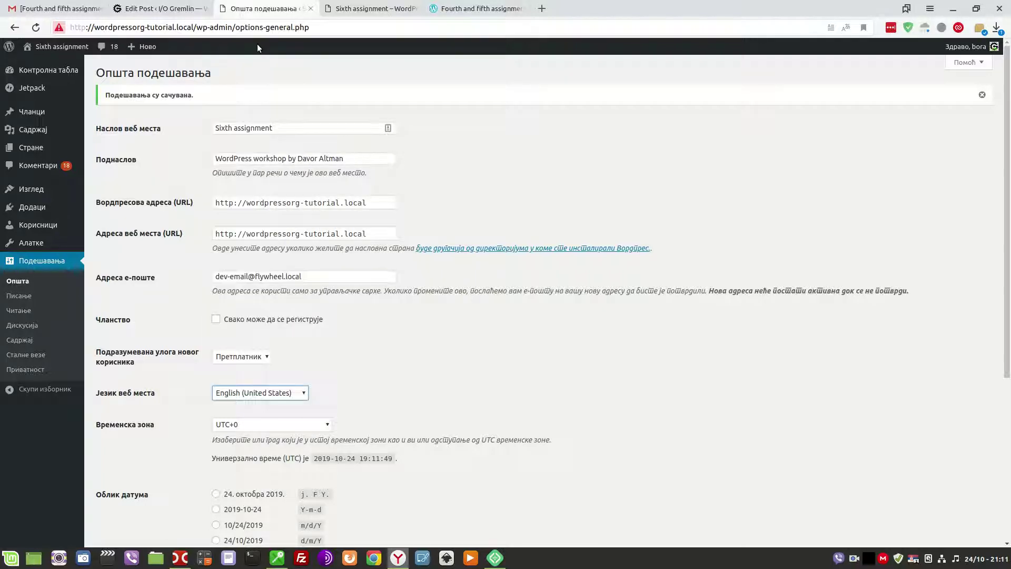
scroll(431, 391, down, 5)
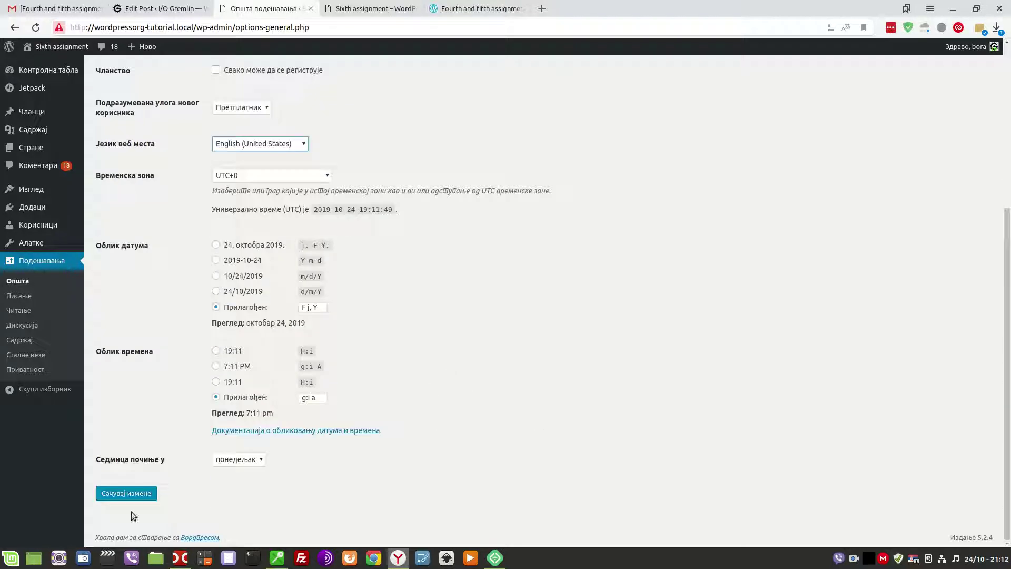
click(129, 497)
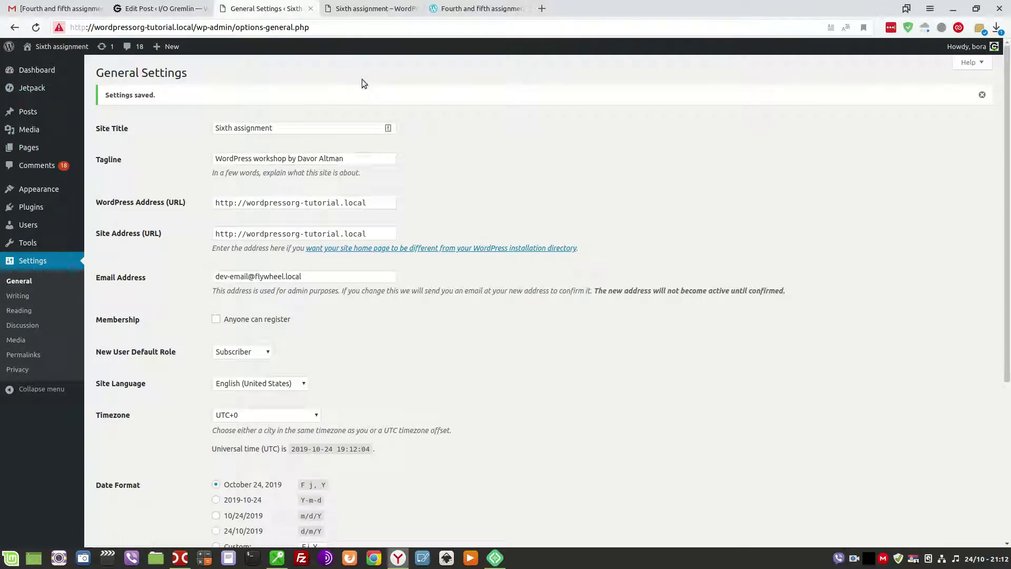
Scroll through the local site's front page in the Sixth assignment tab.
click(324, 15)
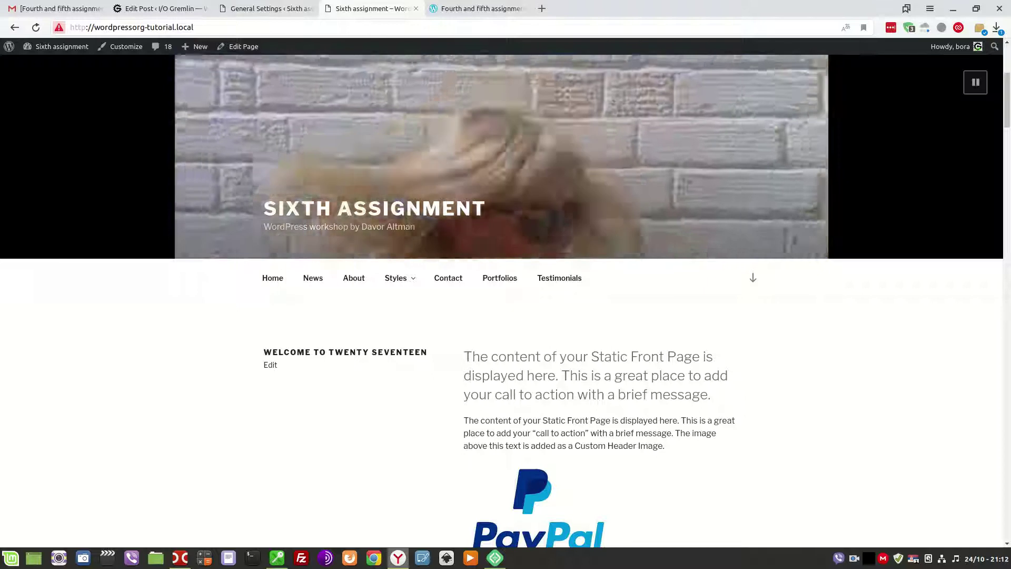
scroll(456, 242, down, 20)
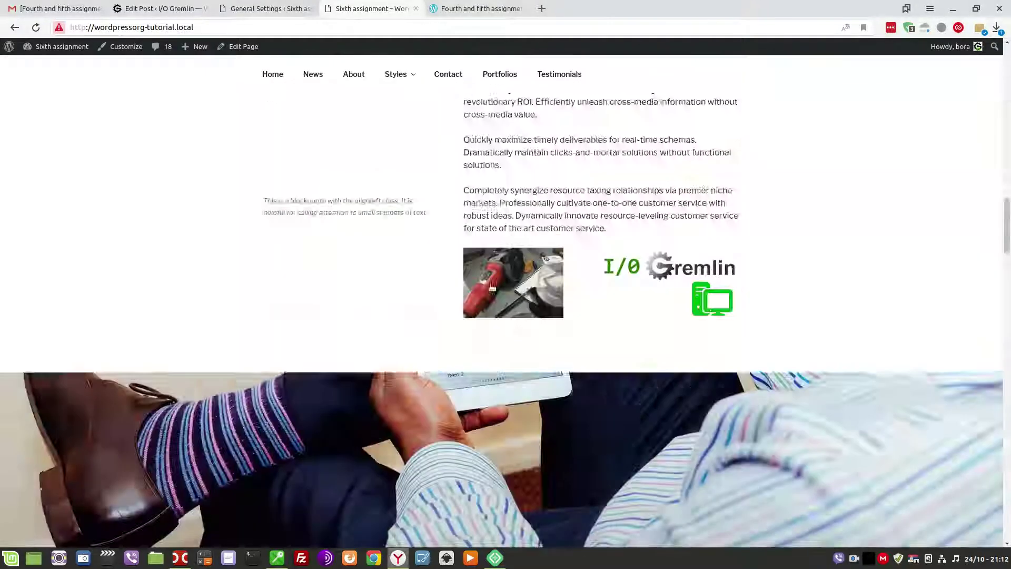
scroll(492, 291, down, 10)
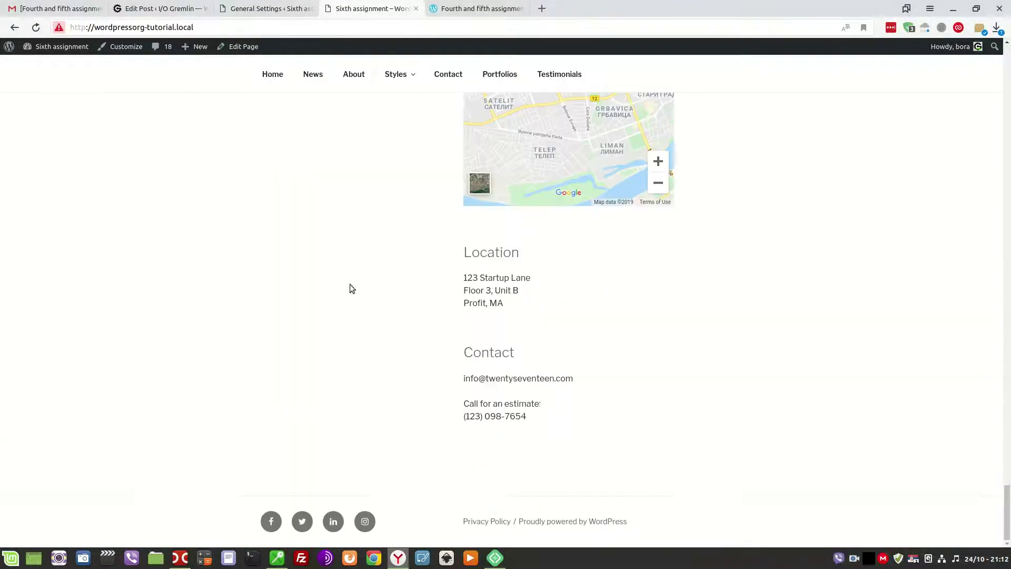
scroll(453, 368, up, 15)
scroll(466, 358, up, 10)
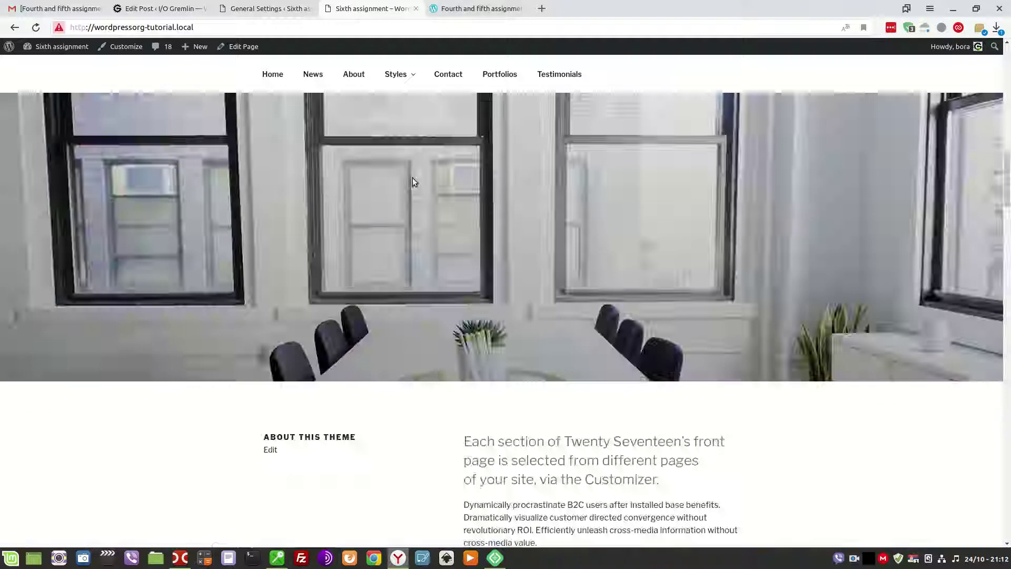
Return to the I/O Gremlin post editor and place the caret in the first task item.
click(266, 8)
click(174, 5)
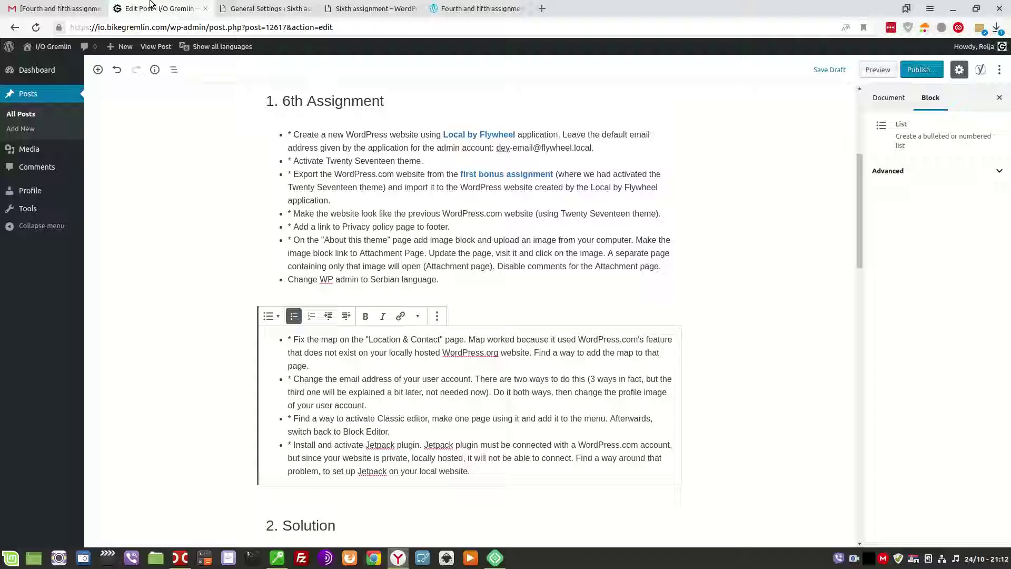
click(385, 9)
click(165, 5)
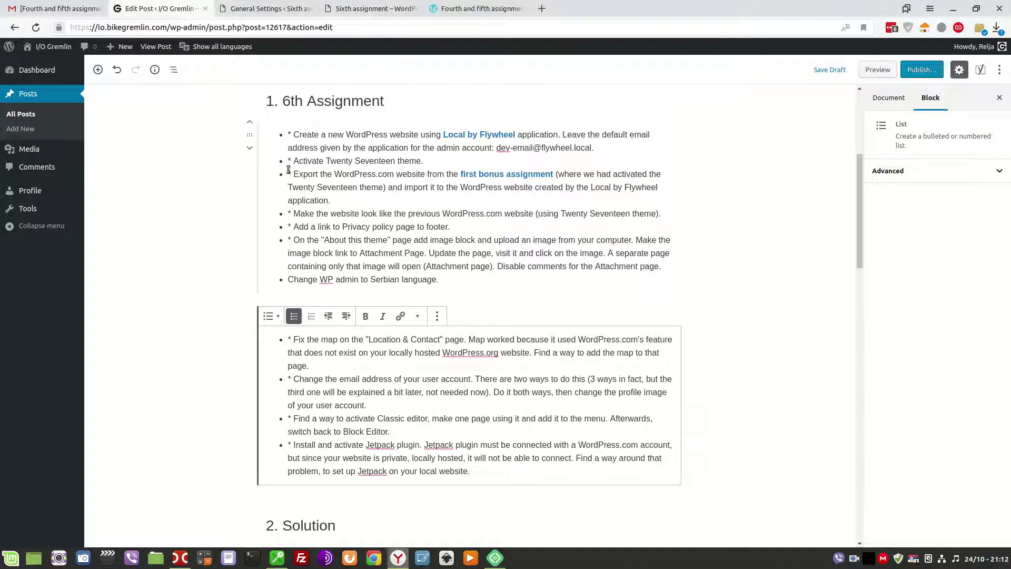
click(291, 136)
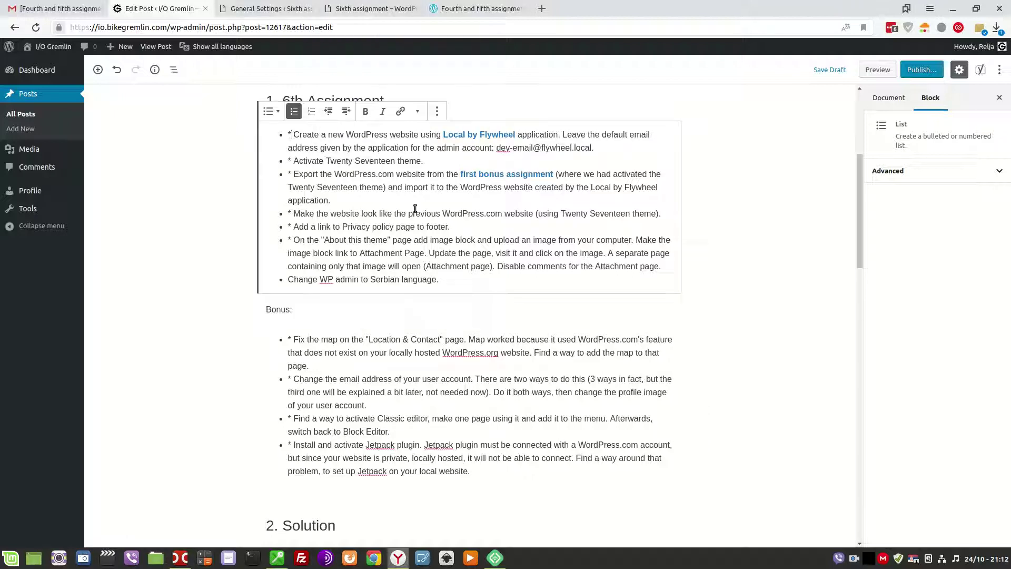